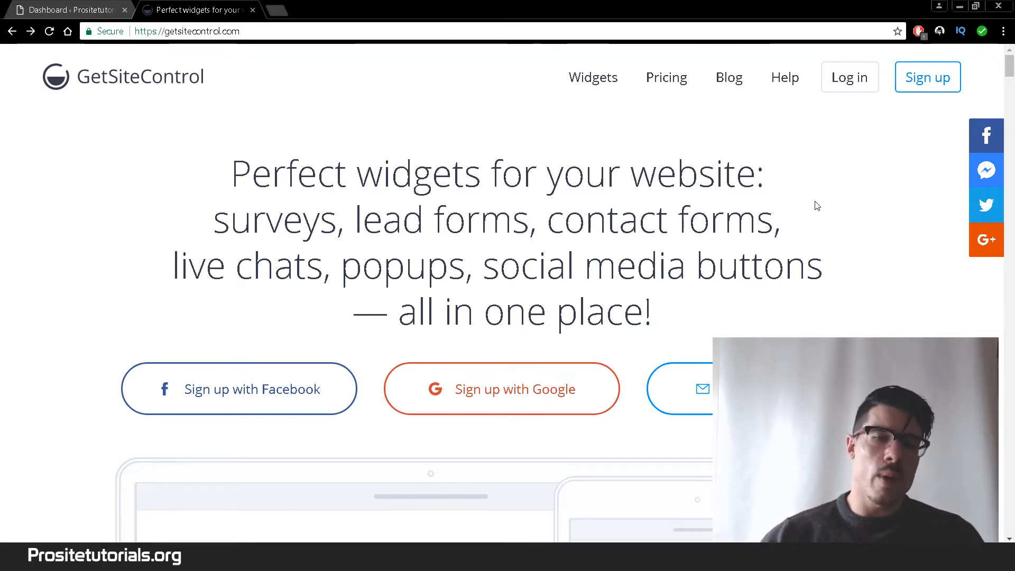
Step: Review the GetSiteControl pricing plans, comparing the Free, Plus and Pro features and highlighting A/B testing under Plus
{"action": "left_click", "coordinate": [681, 82]}
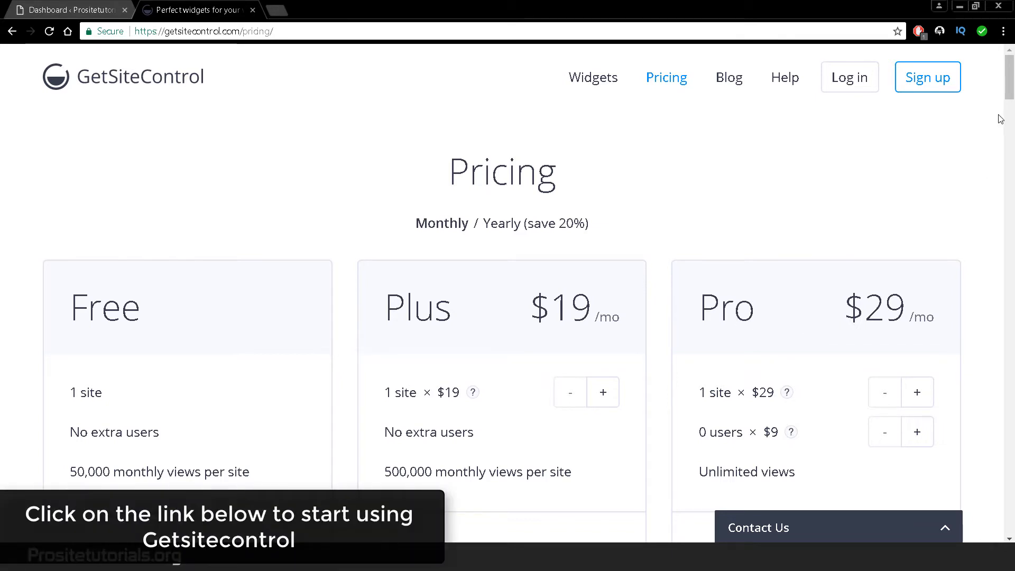
{"action": "scroll", "coordinate": [1011, 91], "scroll_direction": "down", "scroll_amount": 1}
{"action": "left_click_drag", "start_coordinate": [1011, 91], "coordinate": [989, 120]}
{"action": "scroll", "coordinate": [476, 246], "scroll_direction": "down", "scroll_amount": 2}
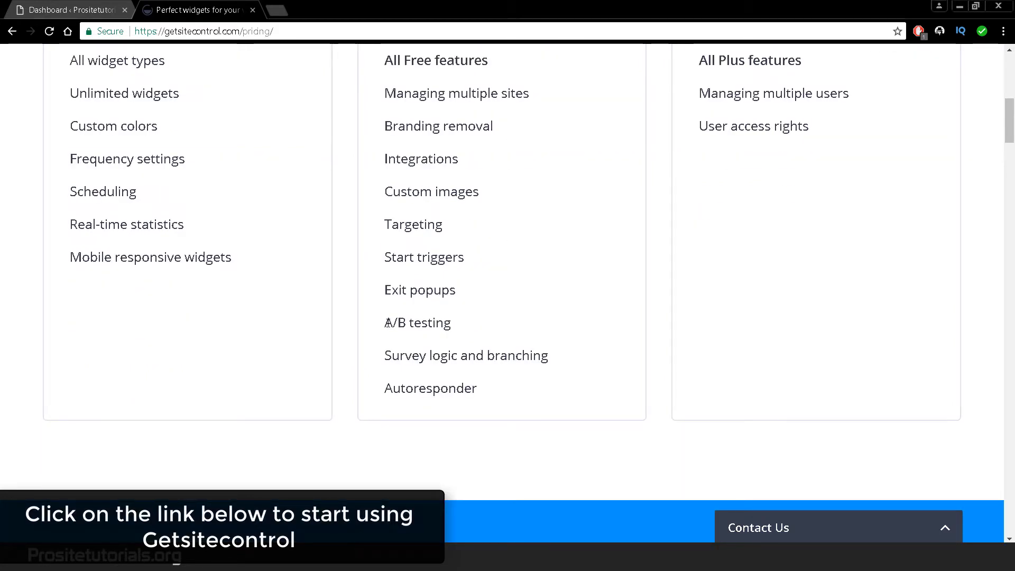
{"action": "left_click_drag", "start_coordinate": [385, 323], "coordinate": [452, 325]}
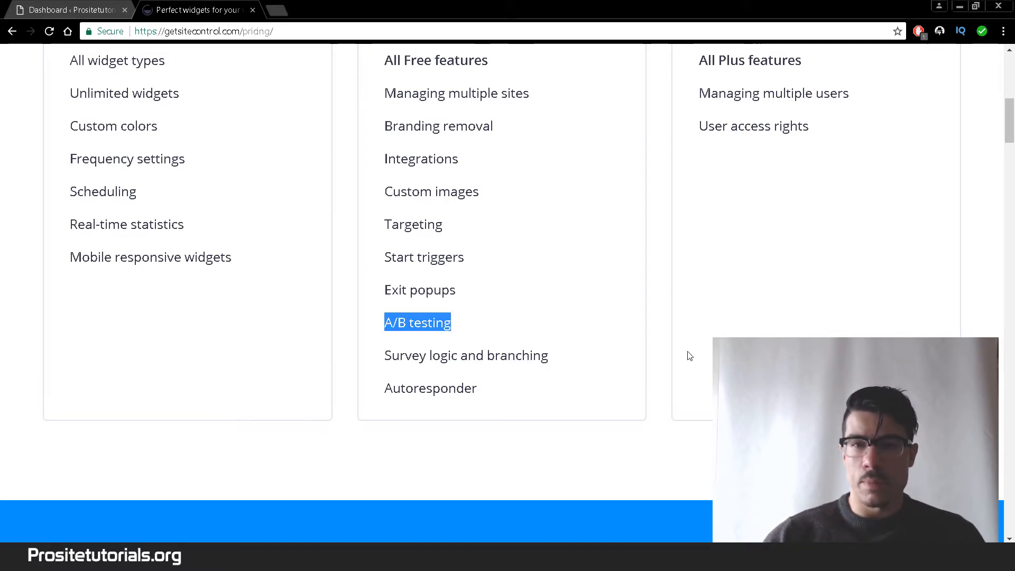
{"action": "scroll", "coordinate": [690, 356], "scroll_direction": "up", "scroll_amount": 5}
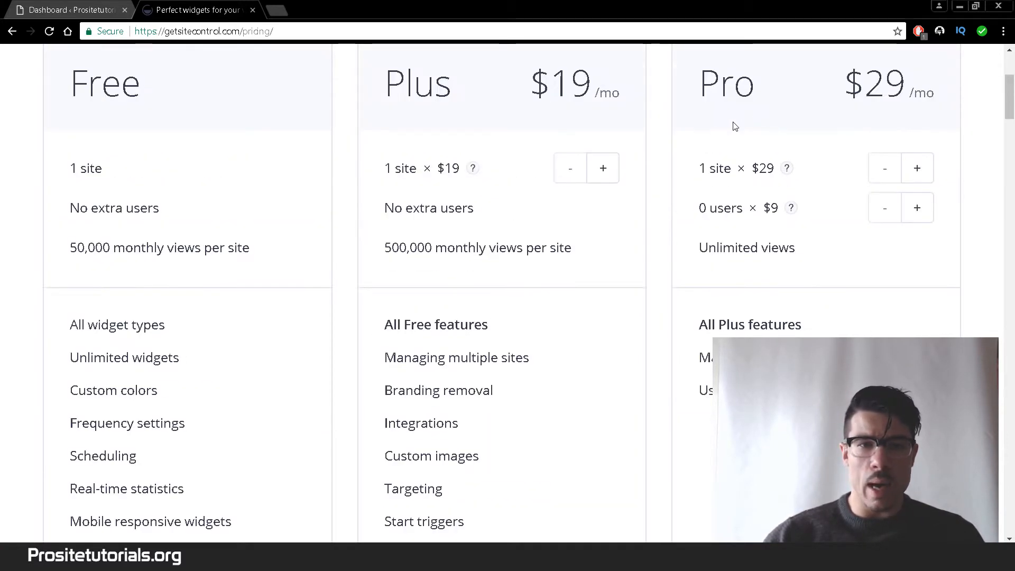
Step: Switch to the WordPress dashboard and search for the plugin "getsitecontrol" among the plugins available to add
{"action": "left_click", "coordinate": [92, 13]}
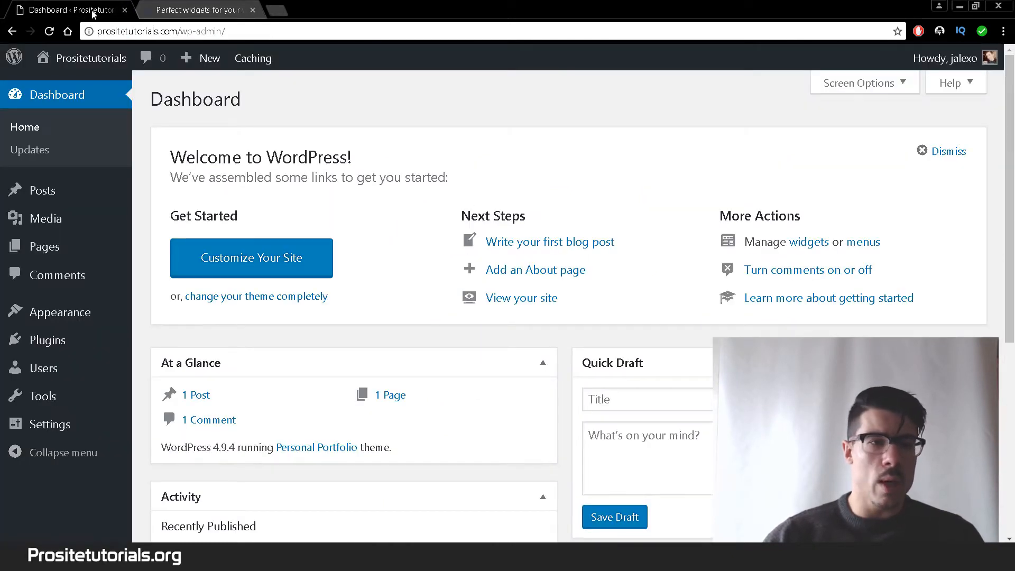
{"action": "mouse_move", "coordinate": [80, 350]}
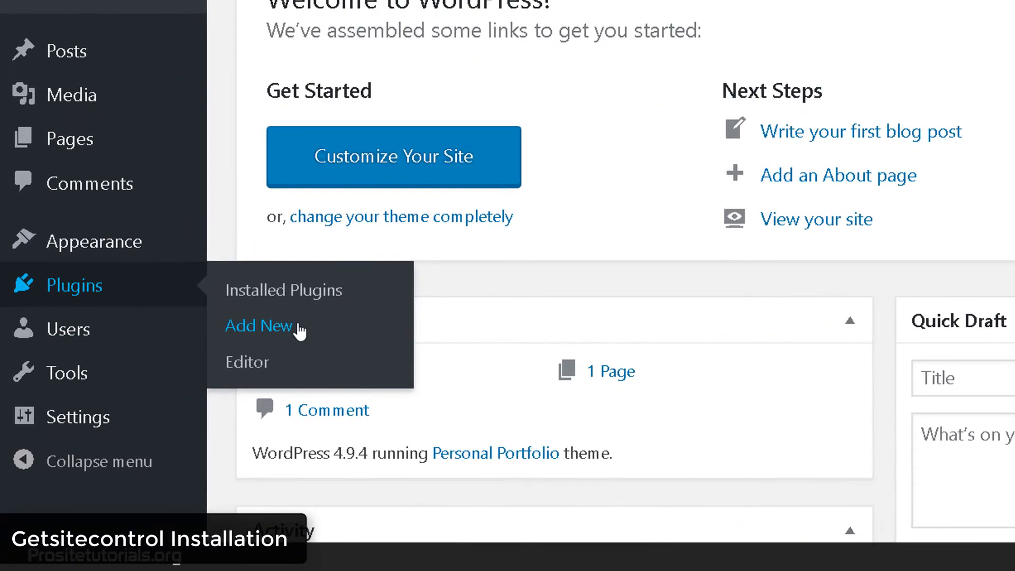
{"action": "left_click", "coordinate": [259, 326]}
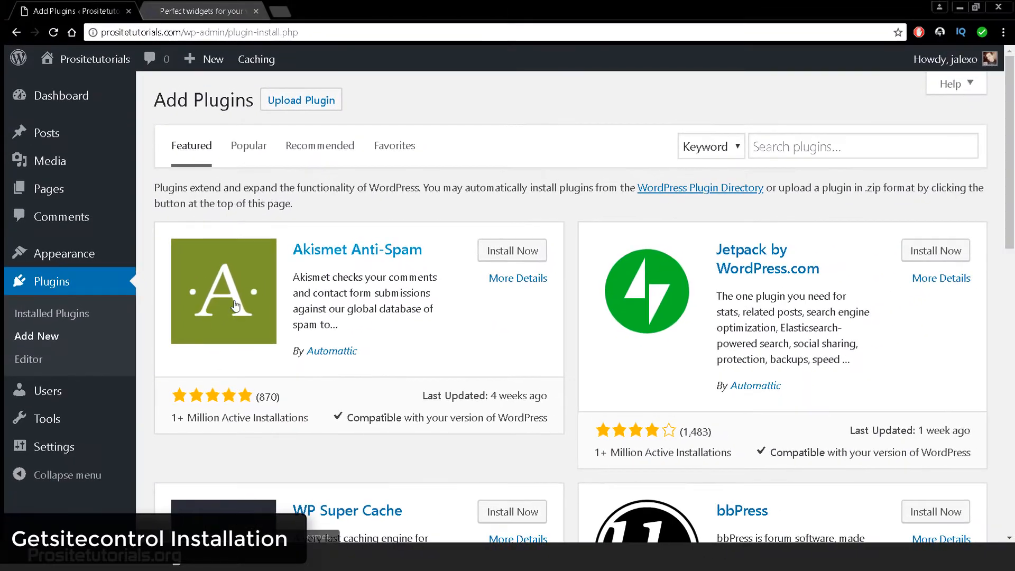
{"action": "left_click", "coordinate": [774, 152]}
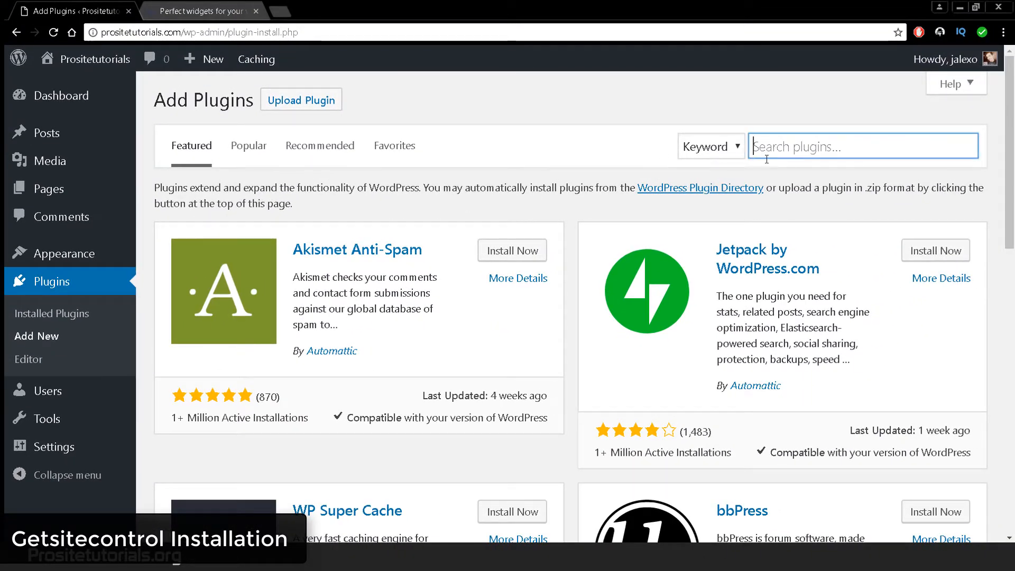
{"action": "type", "text": "getsai"}
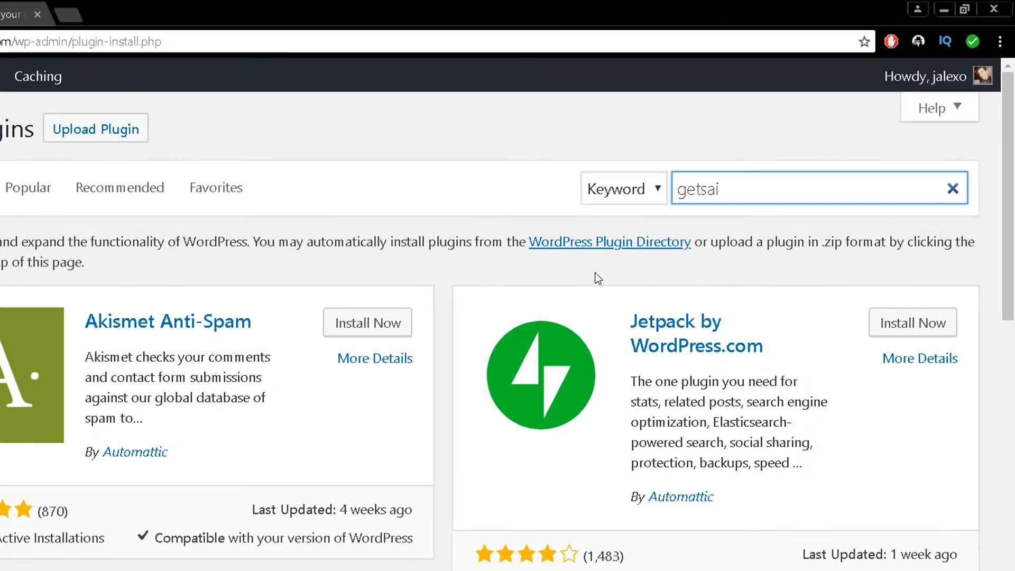
{"action": "key", "text": "BackSpace"}
{"action": "key", "text": "BackSpace"}
{"action": "type", "text": "ite"}
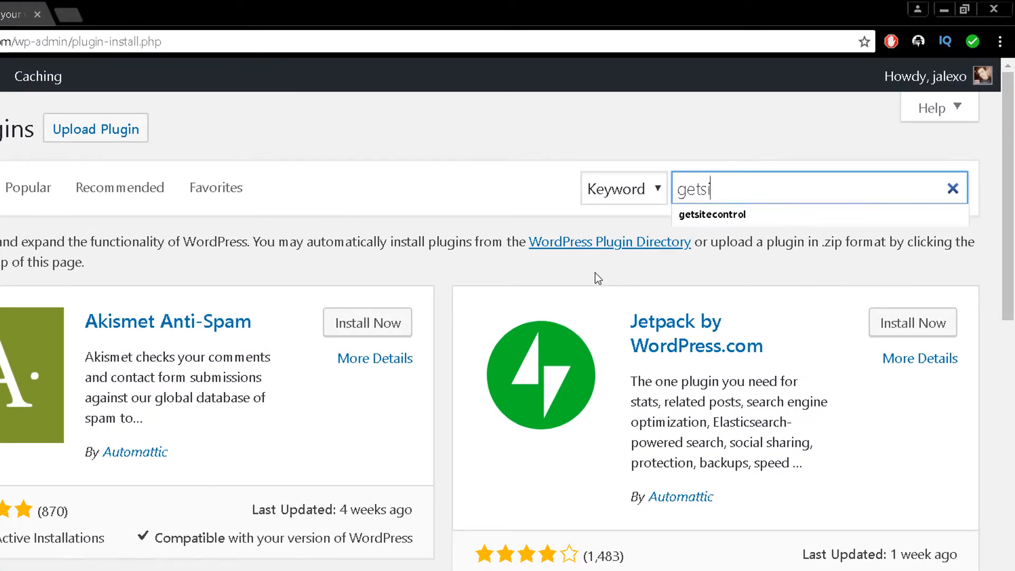
{"action": "type", "text": "control"}
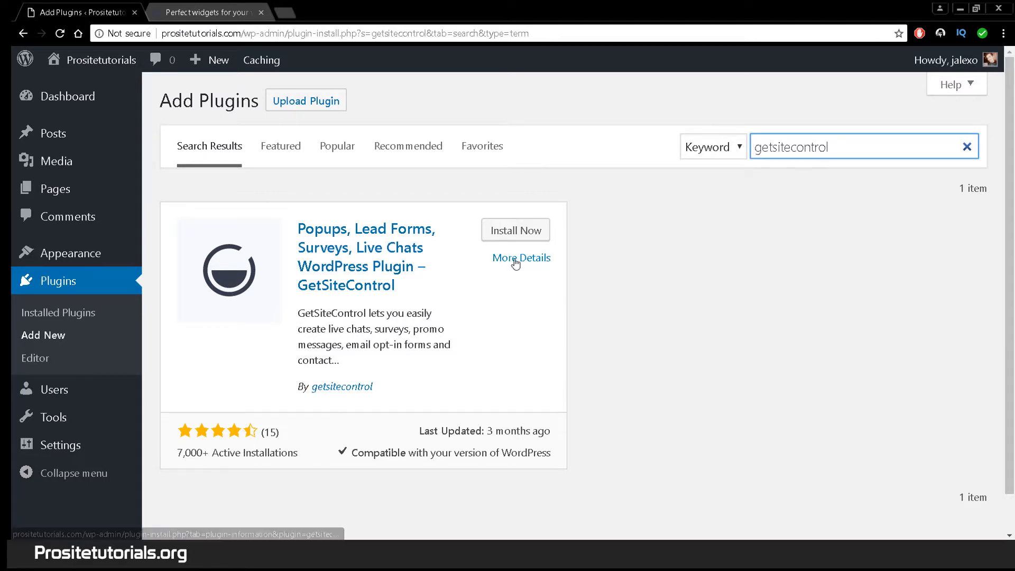
Step: Install and activate the "Popups, Lead Forms, Surveys, Live Chats WordPress Plugin – GetSiteControl" plugin
{"action": "left_click", "coordinate": [747, 215]}
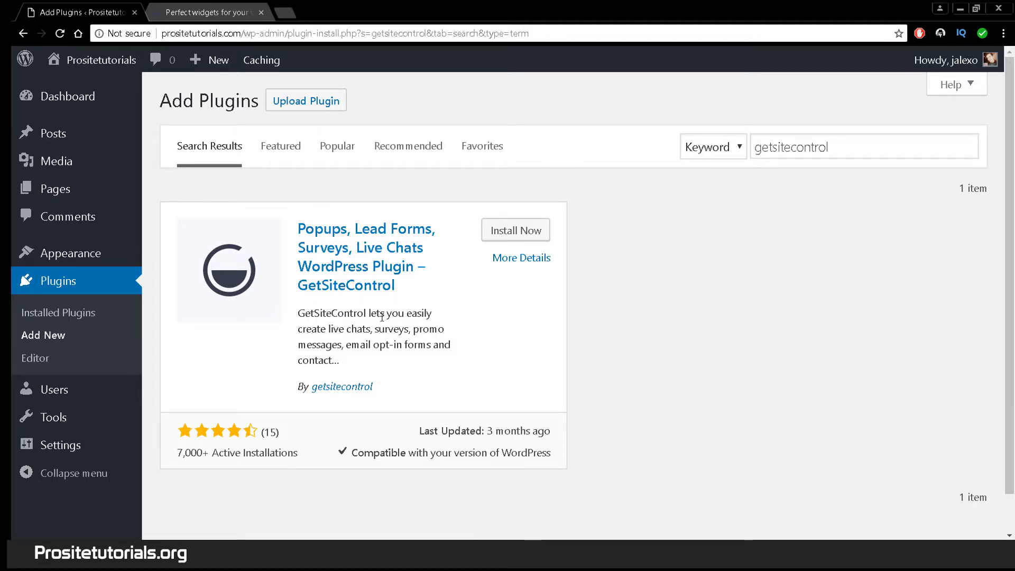
{"action": "left_click", "coordinate": [499, 229]}
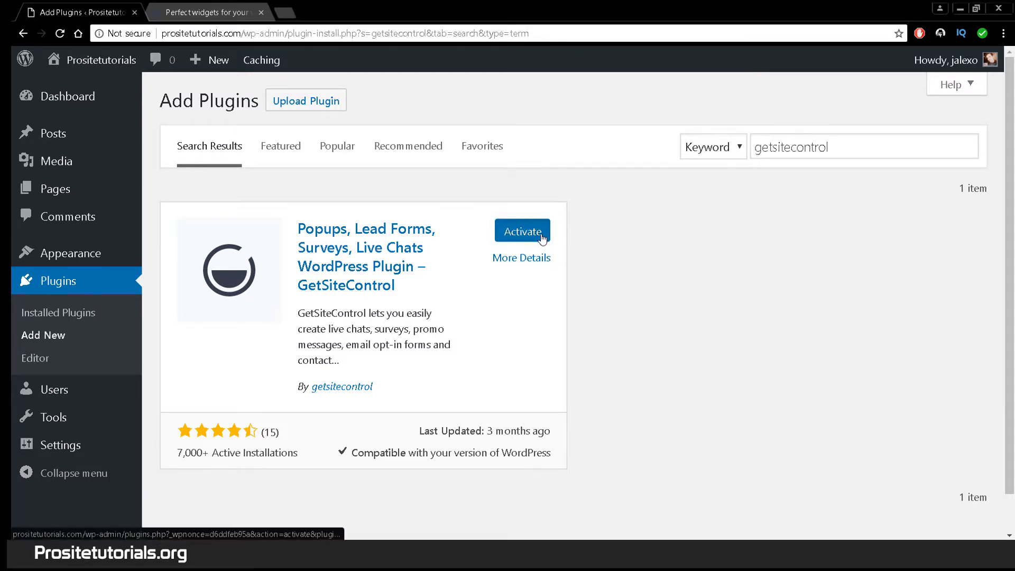
{"action": "left_click", "coordinate": [541, 239]}
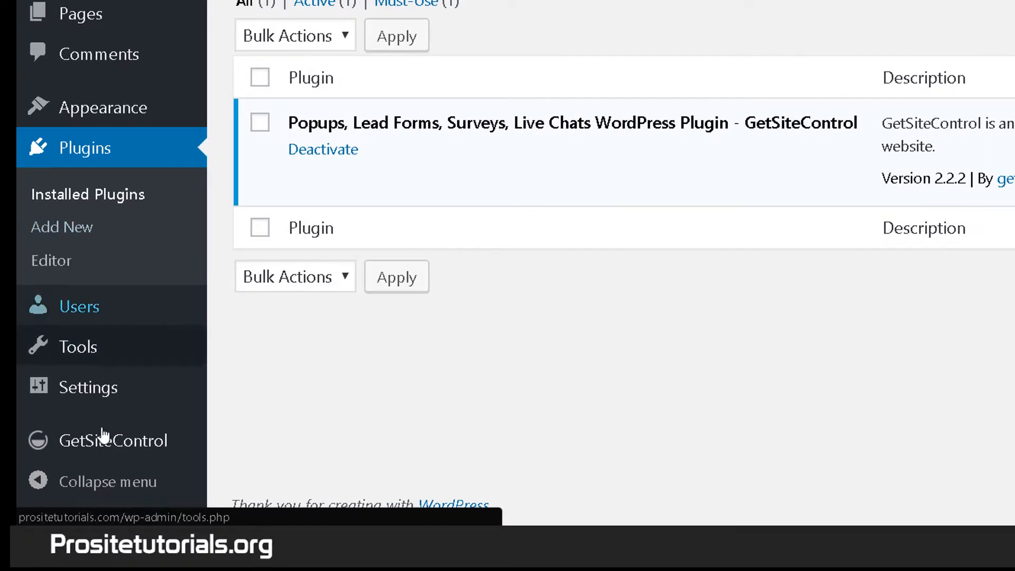
Step: View the GetSiteControl plugin's account sign-up form and switch to its sign-in form
{"action": "mouse_move", "coordinate": [102, 438]}
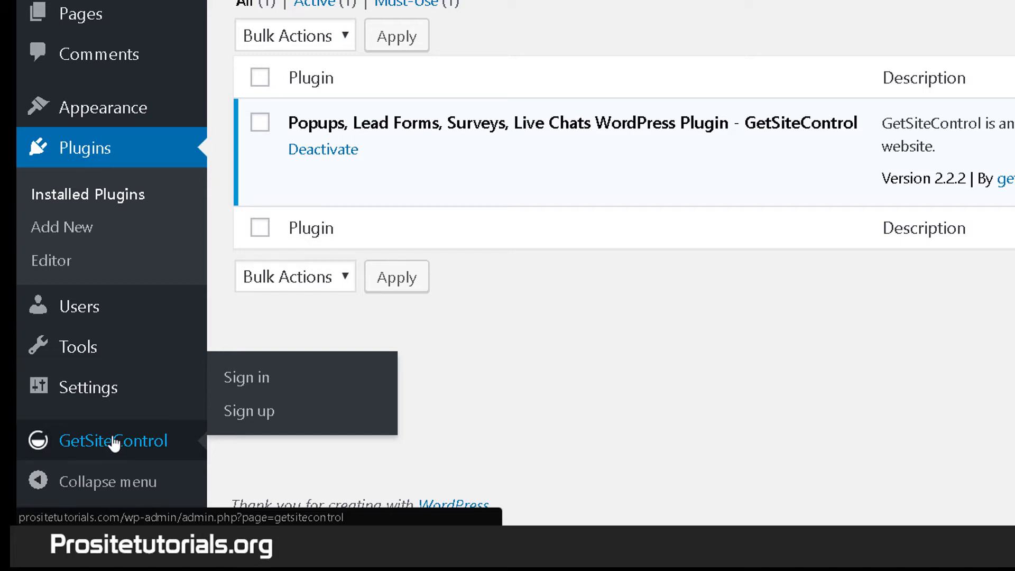
{"action": "left_click", "coordinate": [312, 425]}
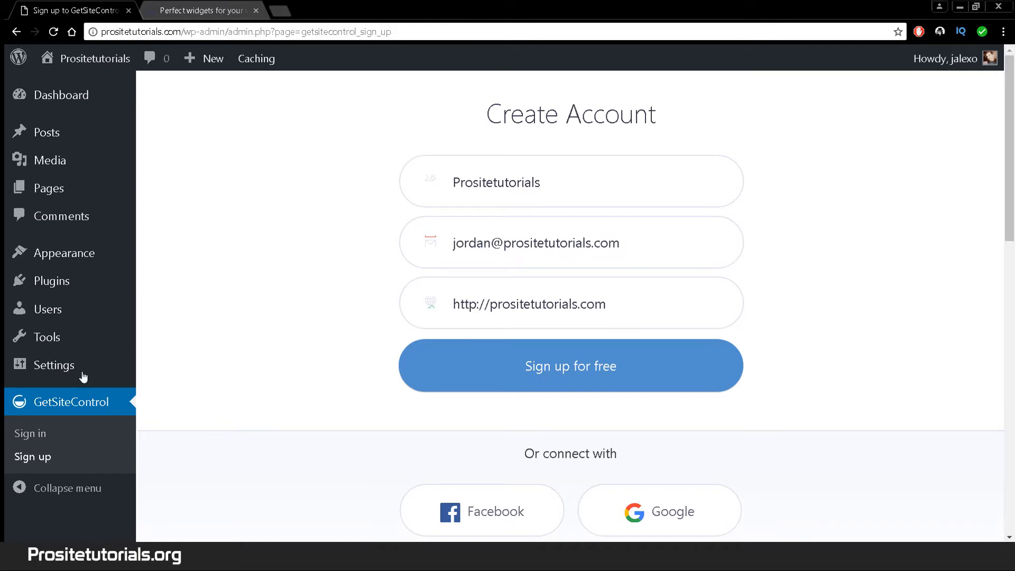
{"action": "left_click", "coordinate": [17, 436]}
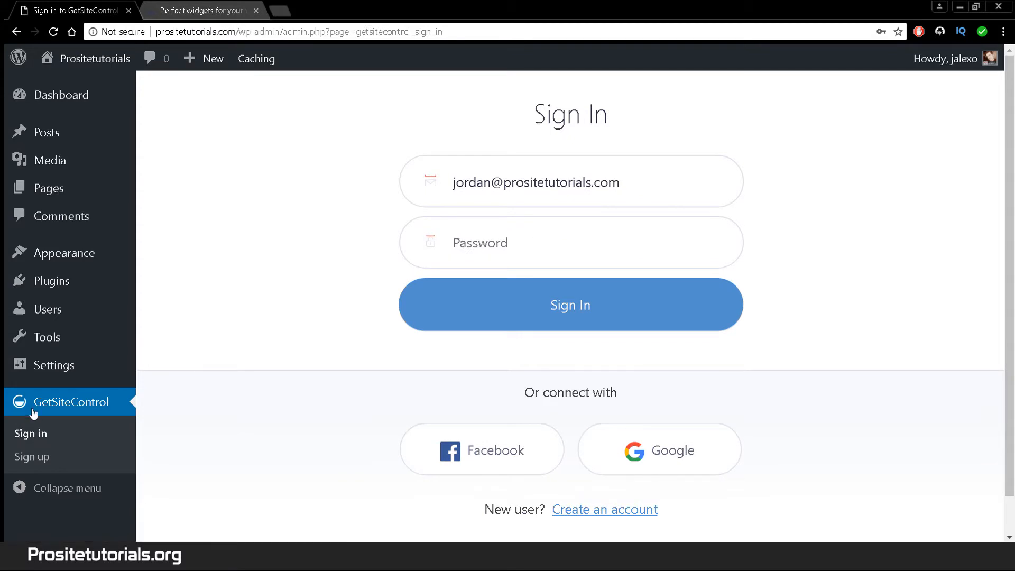
Step: Correct the e-mail address in the sign-in form so that its domain ends in "org"
{"action": "left_click_drag", "start_coordinate": [599, 178], "coordinate": [626, 178]}
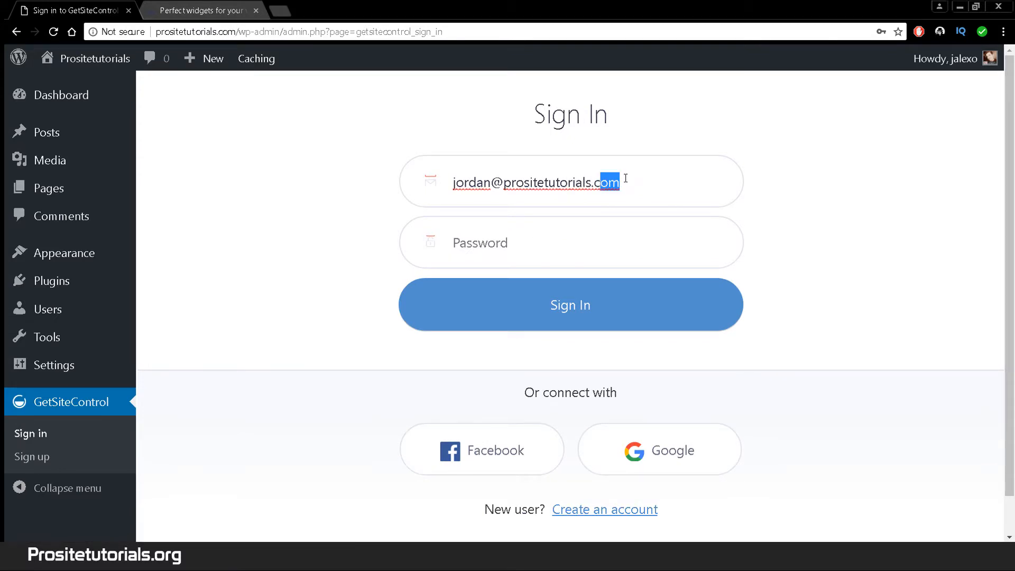
{"action": "type", "text": "««o"}
{"action": "key", "text": "BackSpace"}
{"action": "key", "text": "BackSpace"}
{"action": "key", "text": "BackSpace"}
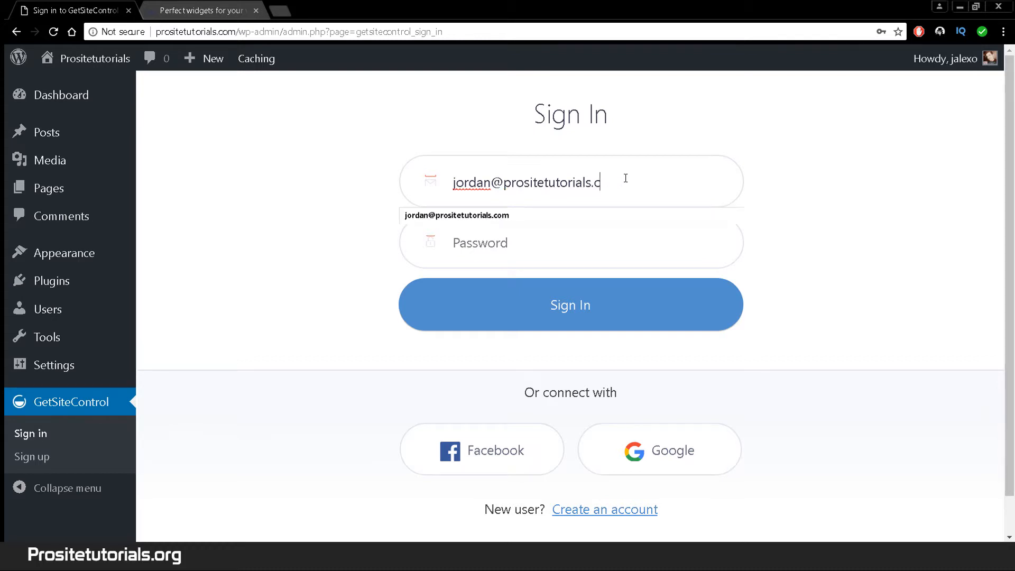
{"action": "key", "text": "BackSpace"}
{"action": "type", "text": "org"}
Step: Fill in the account password and sign in to GetSiteControl
{"action": "left_click", "coordinate": [482, 267]}
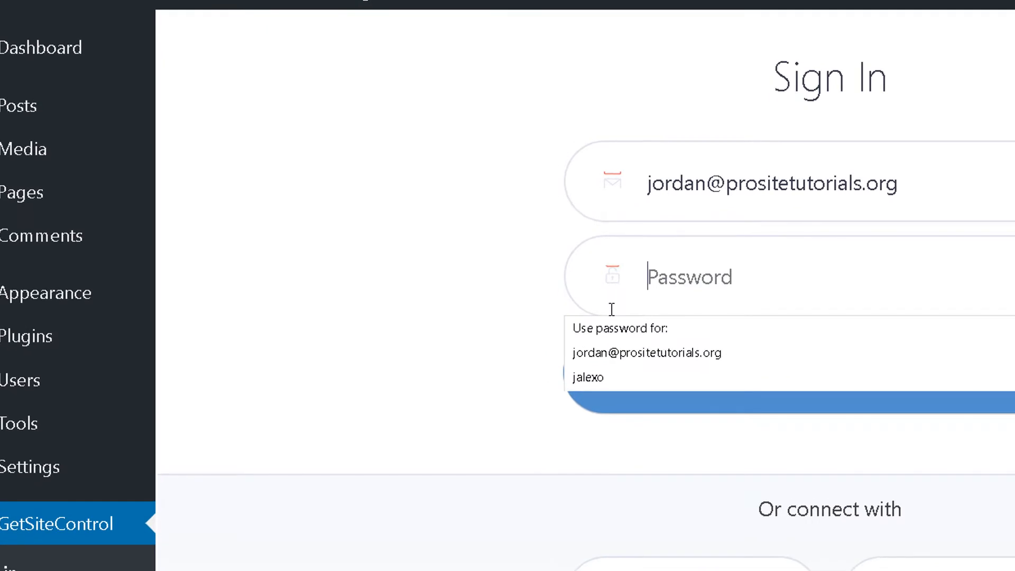
{"action": "key", "text": "ctrl+v"}
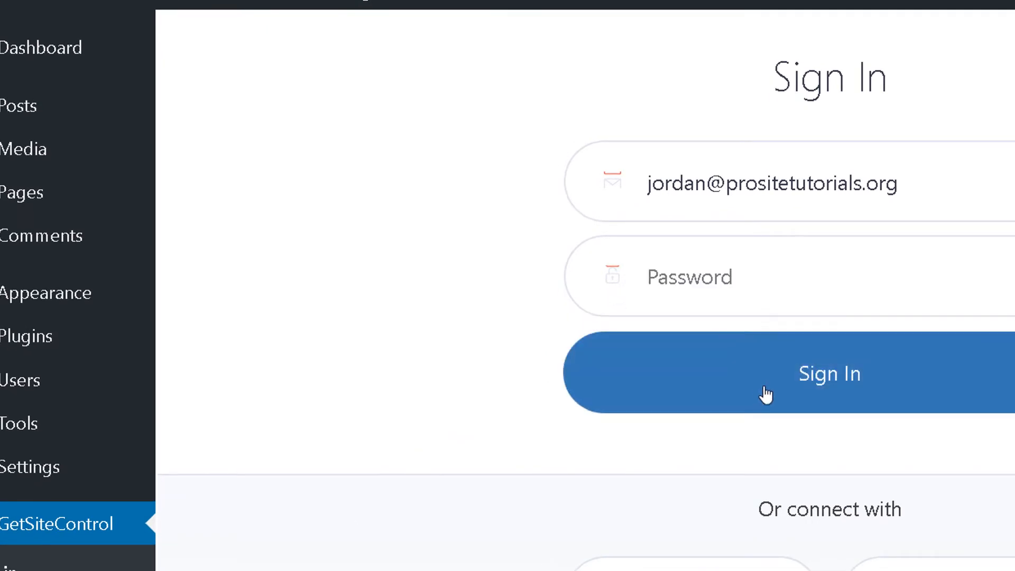
{"action": "left_click", "coordinate": [698, 259]}
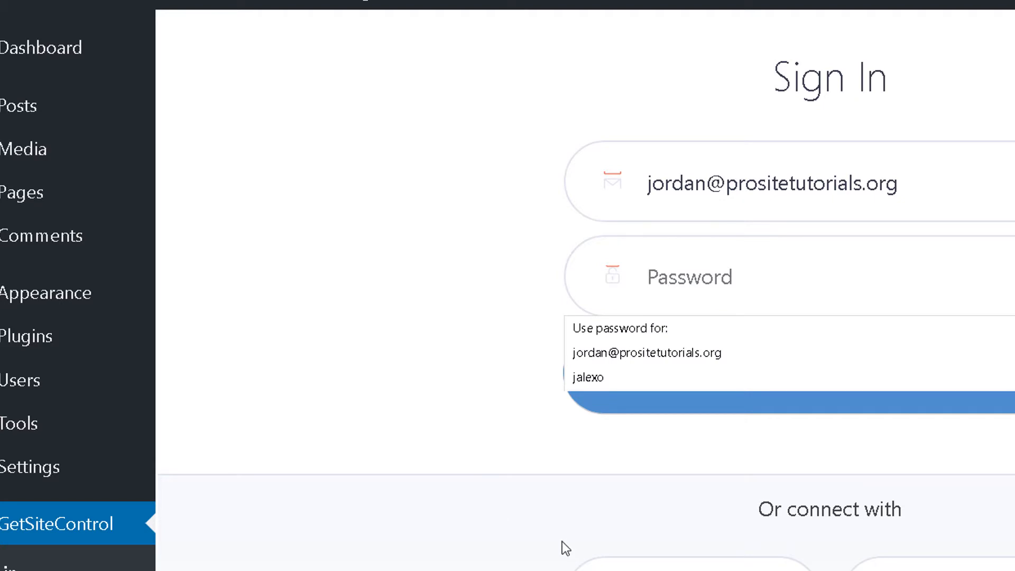
{"action": "left_click", "coordinate": [562, 570]}
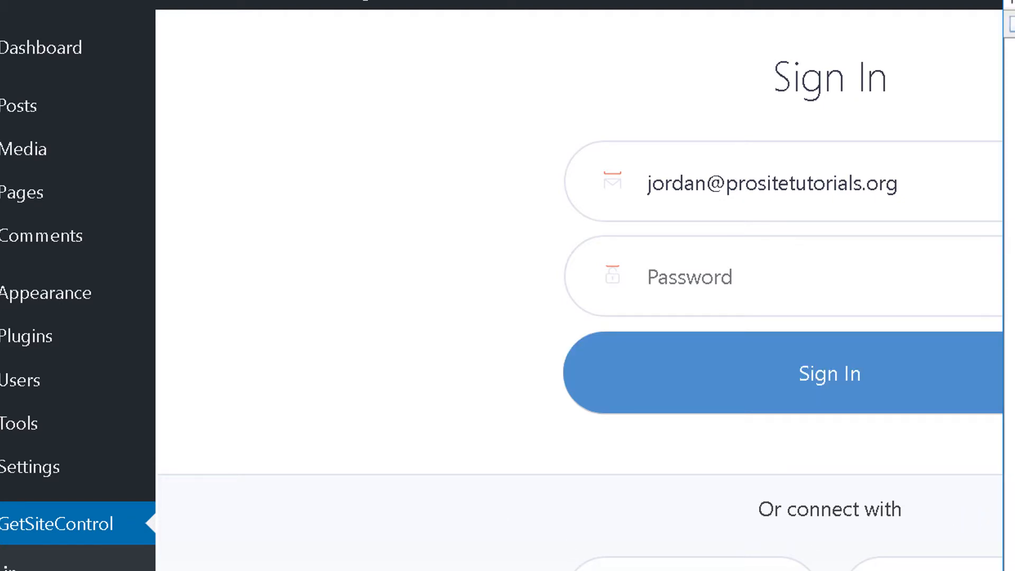
{"action": "left_click", "coordinate": [685, 279]}
{"action": "left_click", "coordinate": [650, 351]}
{"action": "left_click", "coordinate": [612, 391]}
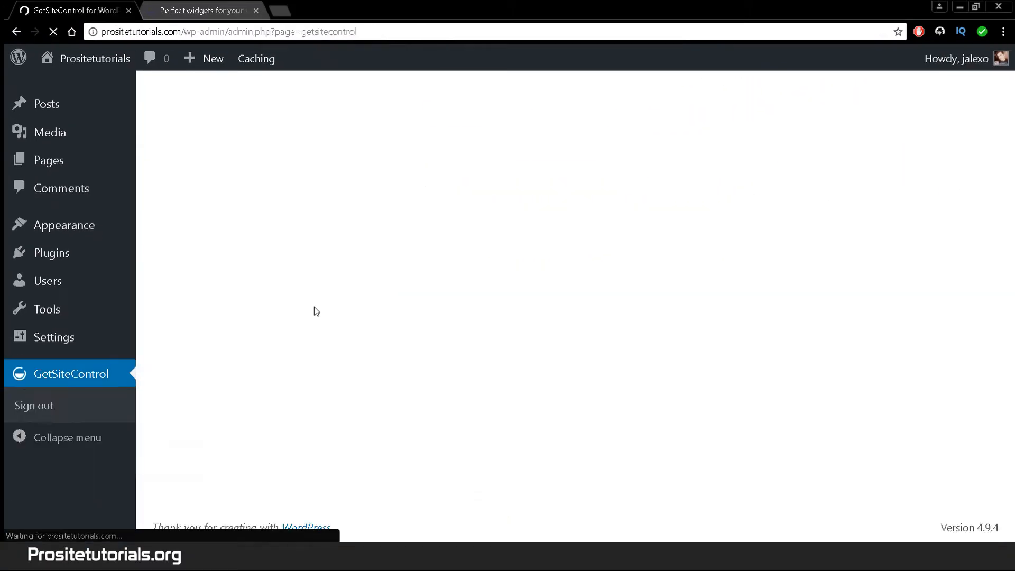
Step: Open the GetSiteControl dashboard for prositetutorials.com and create a new Subscribe widget
{"action": "left_click", "coordinate": [461, 243]}
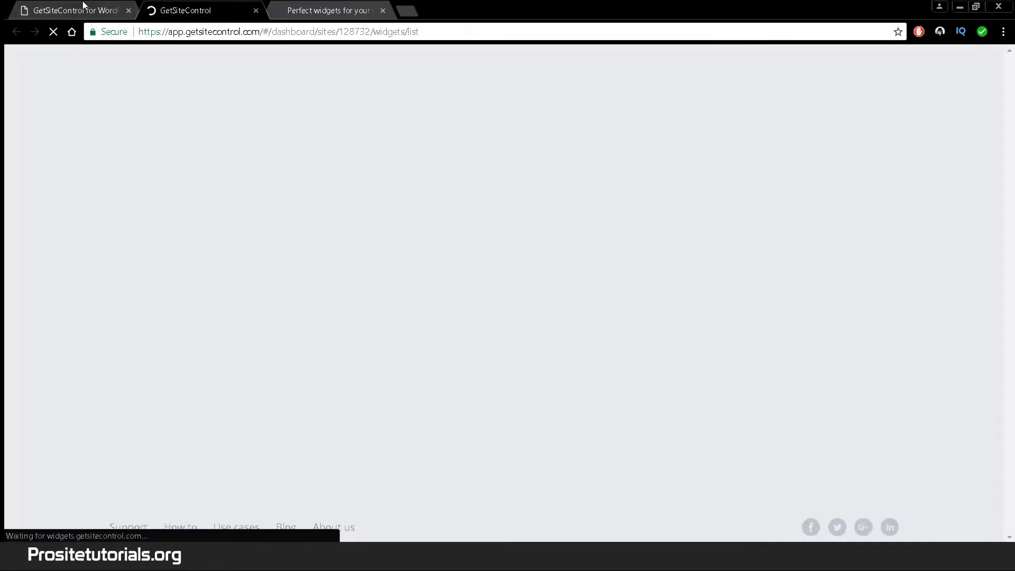
{"action": "left_click", "coordinate": [83, 5]}
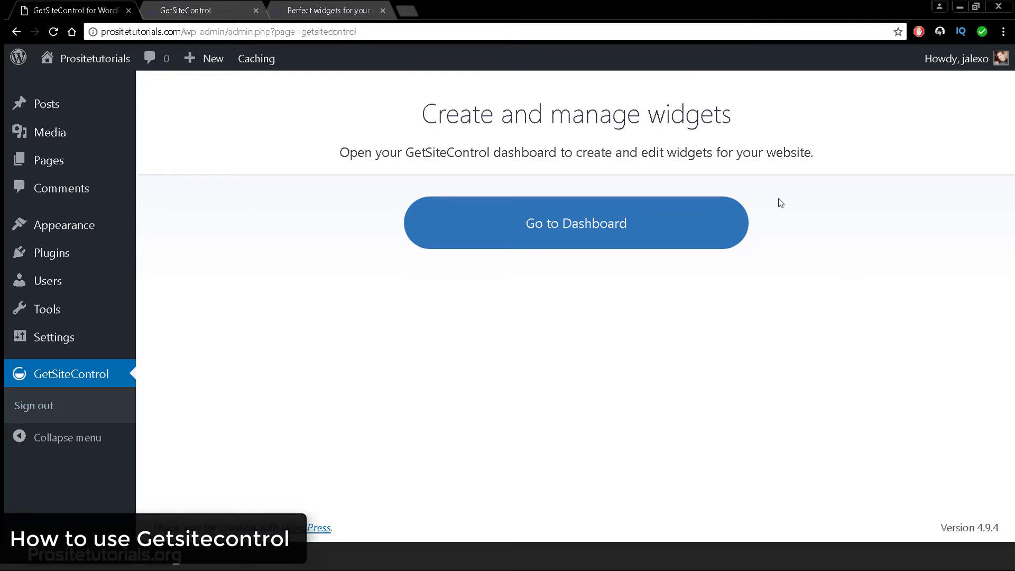
{"action": "left_click", "coordinate": [201, 10]}
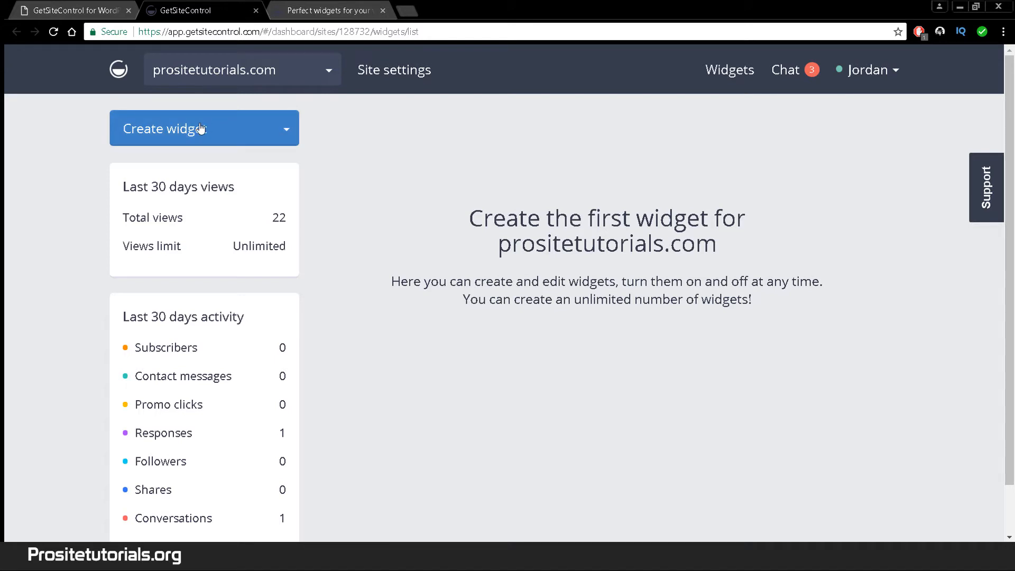
{"action": "left_click", "coordinate": [154, 131]}
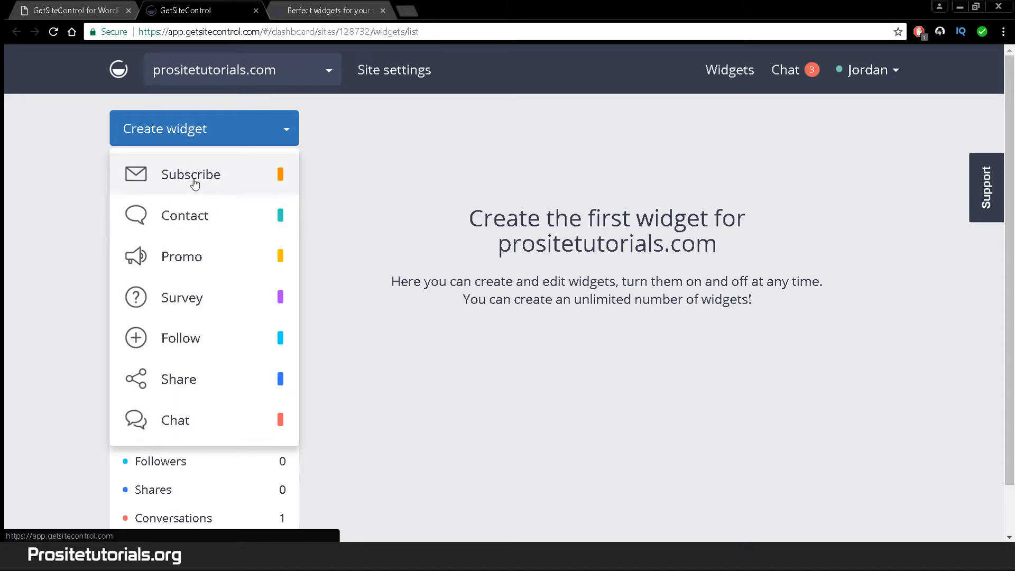
{"action": "left_click", "coordinate": [165, 175]}
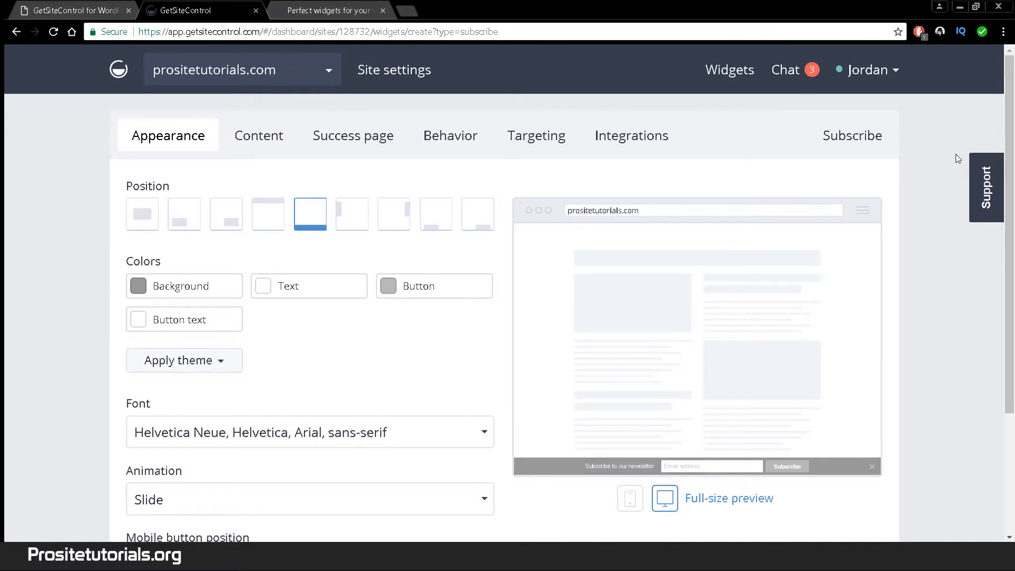
Step: Try the Subscribe widget as a centred popup, a lower-left and lower-right box, a top bar and a bottom bar
{"action": "left_click_drag", "start_coordinate": [1013, 113], "coordinate": [831, 145]}
{"action": "left_click", "coordinate": [148, 214]}
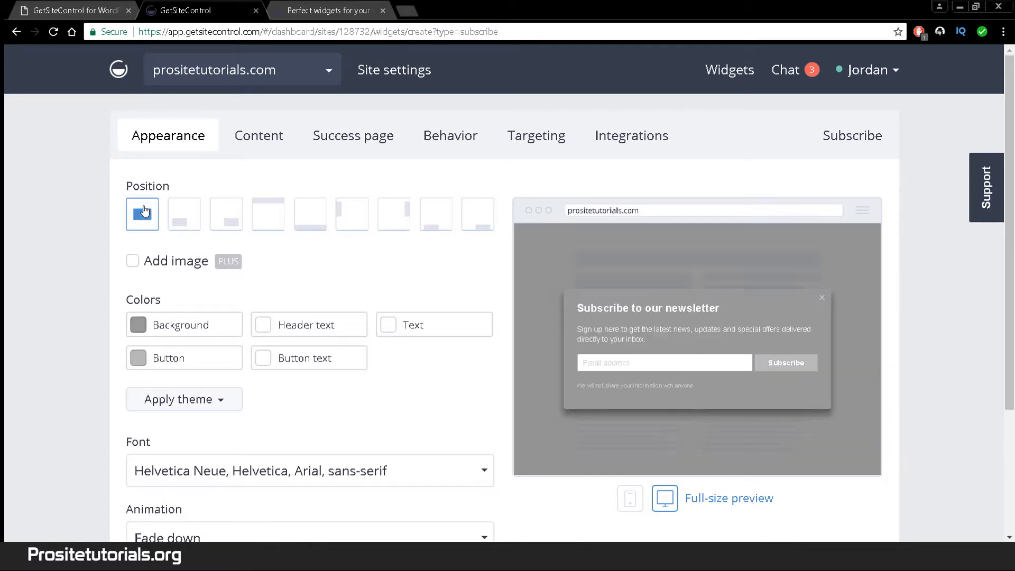
{"action": "left_click", "coordinate": [197, 220]}
{"action": "left_click", "coordinate": [238, 222]}
{"action": "left_click", "coordinate": [268, 222]}
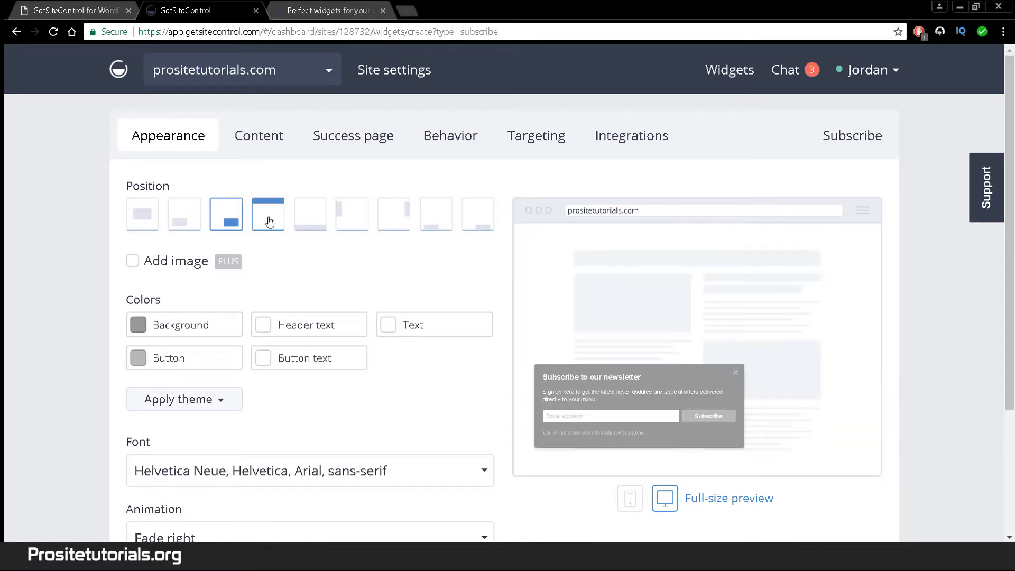
{"action": "left_click", "coordinate": [318, 221]}
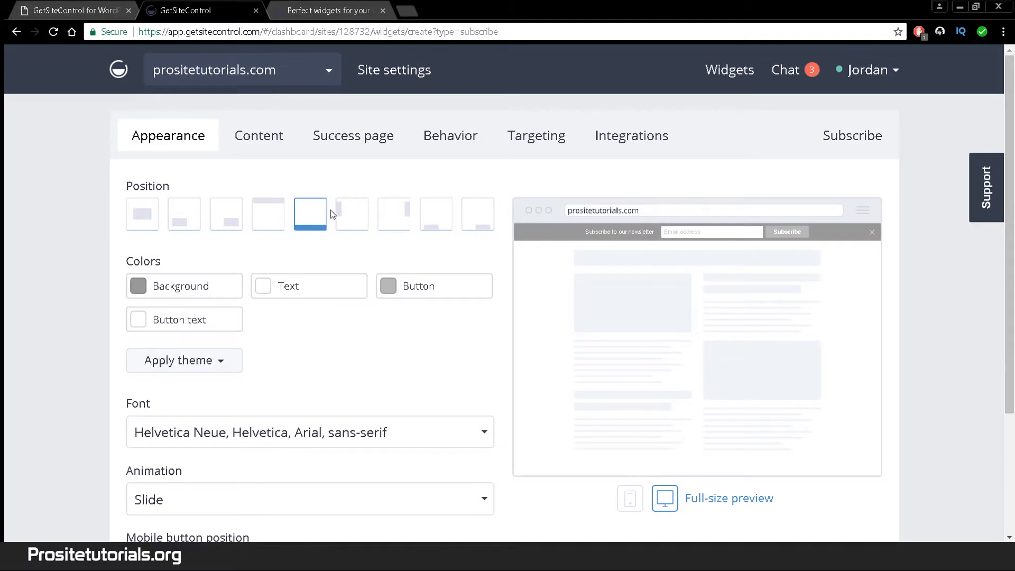
Step: Place the Subscribe widget as a button on the page's left edge, trying the right edge for comparison
{"action": "left_click", "coordinate": [341, 213]}
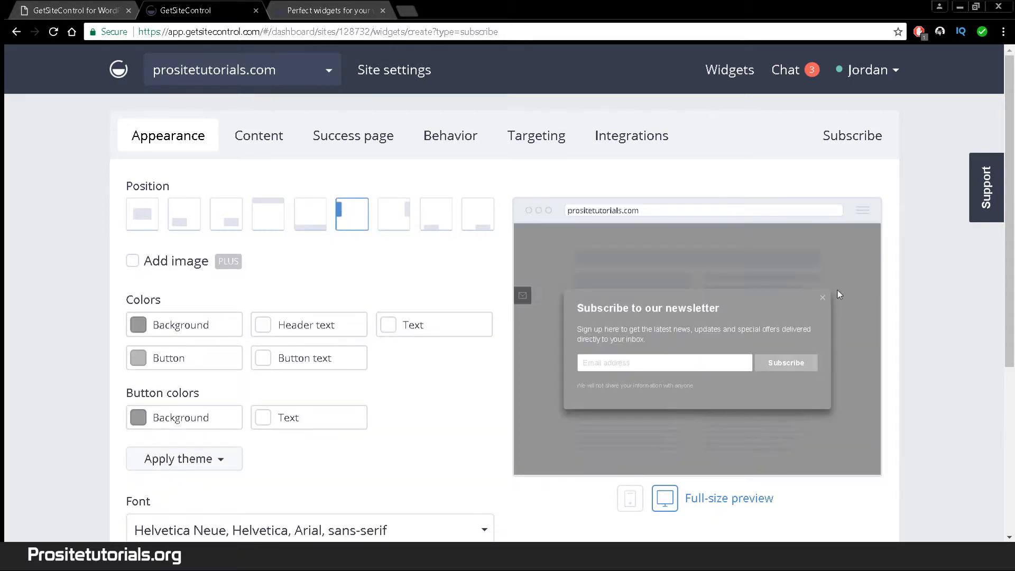
{"action": "left_click", "coordinate": [823, 297]}
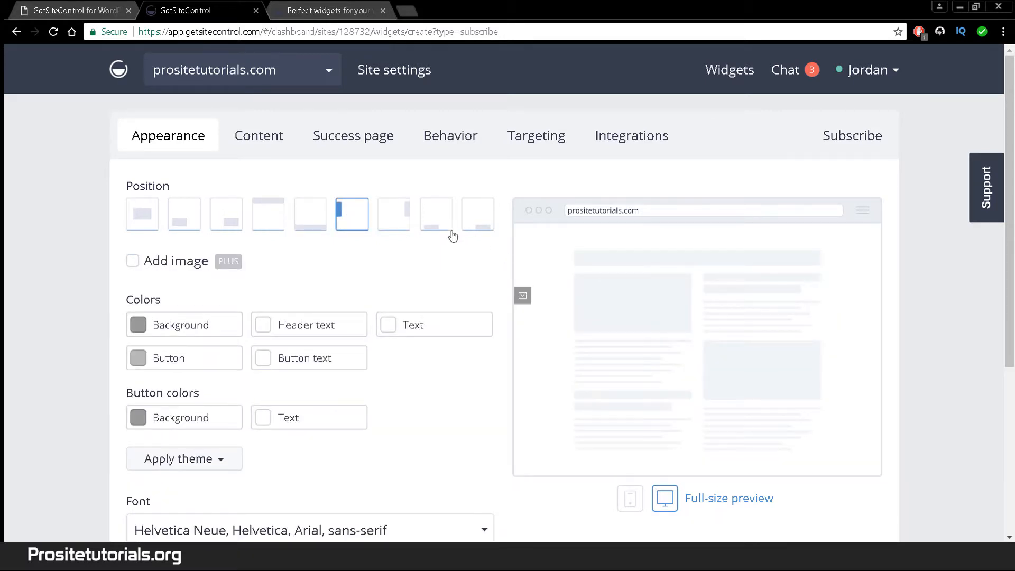
{"action": "left_click", "coordinate": [391, 219]}
{"action": "left_click", "coordinate": [359, 227]}
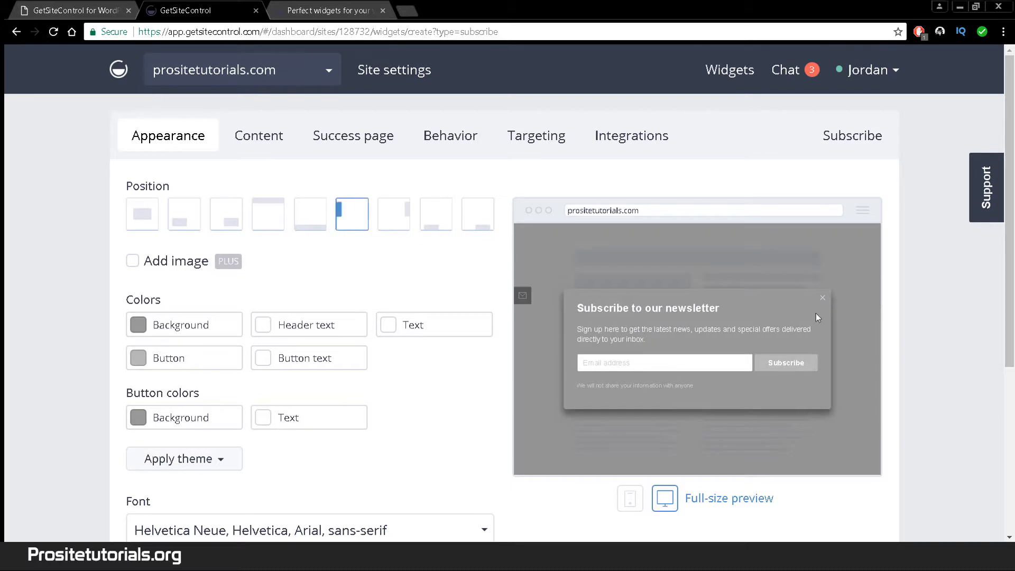
Step: Test the left-edge button in the preview by closing the Subscribe popup, reopening it from the envelope button and closing it again
{"action": "left_click", "coordinate": [822, 299]}
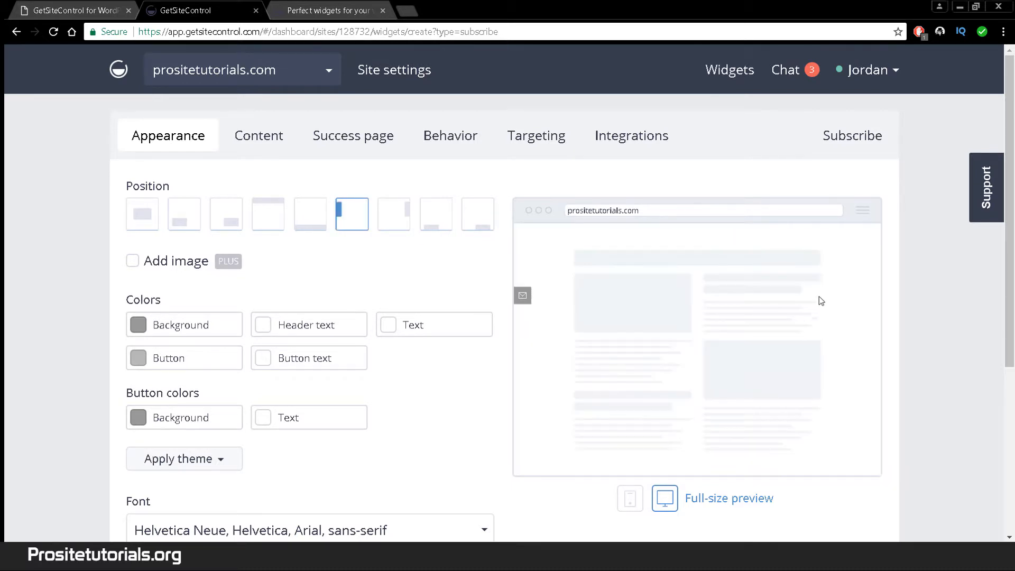
{"action": "double_click", "coordinate": [524, 295]}
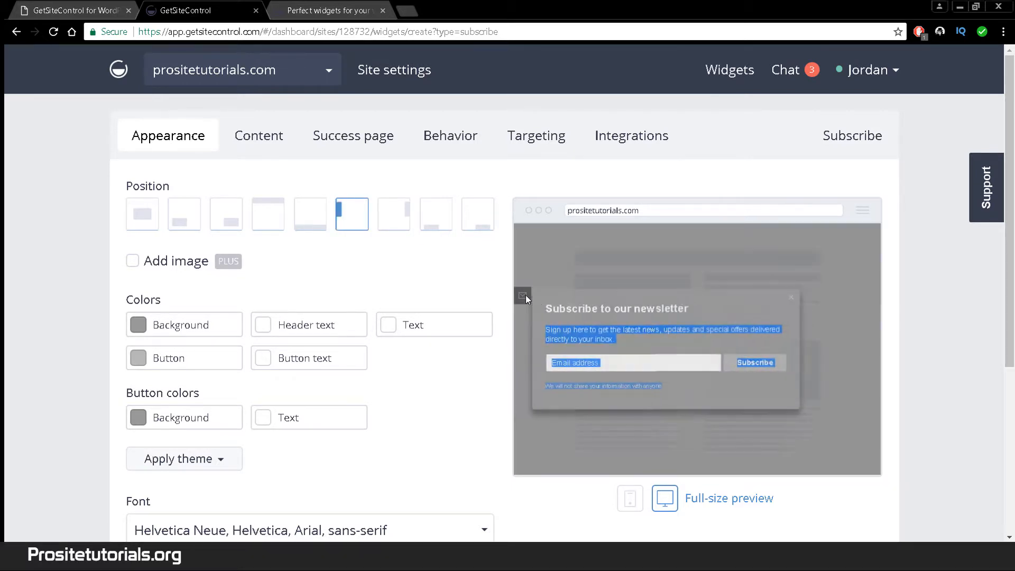
{"action": "left_click", "coordinate": [740, 259]}
{"action": "left_click", "coordinate": [822, 297]}
Step: Try the Subscribe widget as a collapsible tab at the page's lower-right corner and collapse it in the preview
{"action": "left_click", "coordinate": [479, 222]}
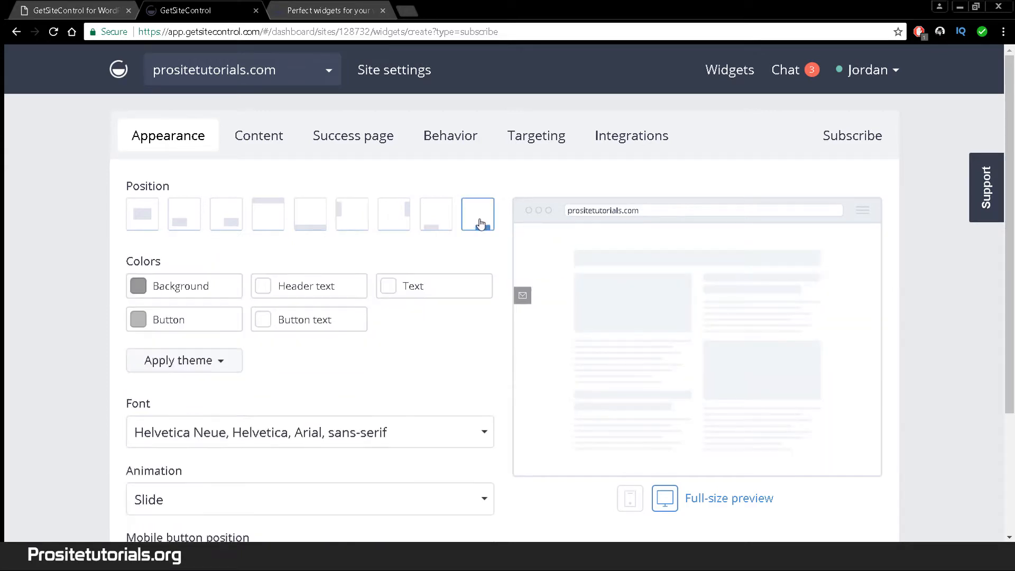
{"action": "left_click", "coordinate": [849, 463]}
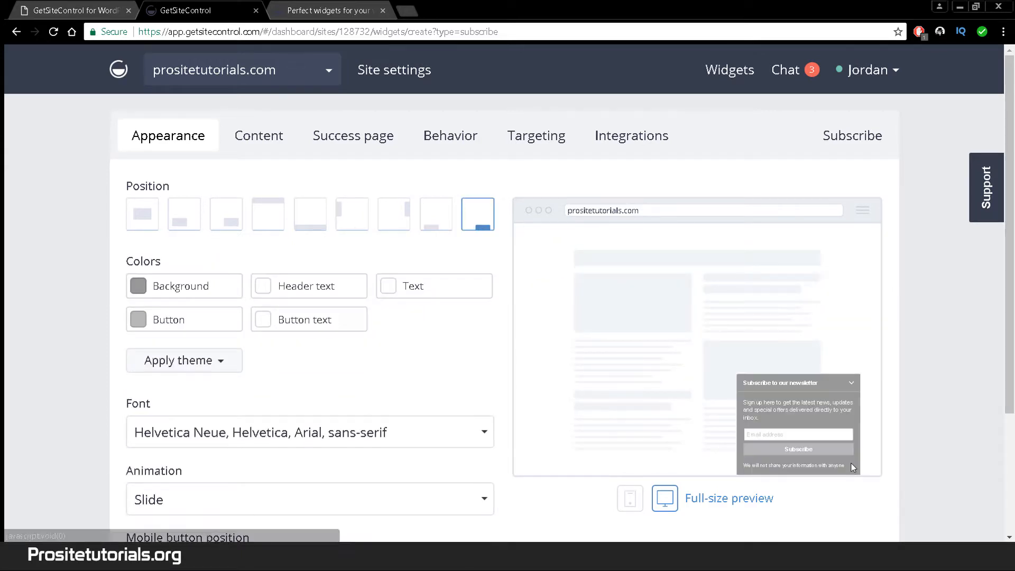
{"action": "left_click", "coordinate": [851, 383]}
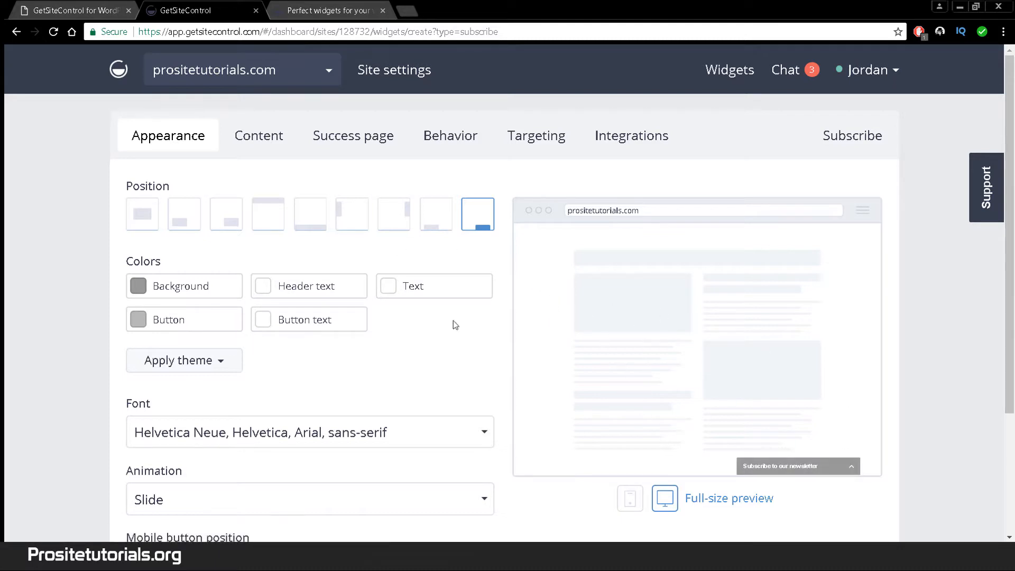
Step: Place the Subscribe widget as a centred popup and add the image leadmagnet.png from the Getsitecontrol folder
{"action": "left_click", "coordinate": [141, 213]}
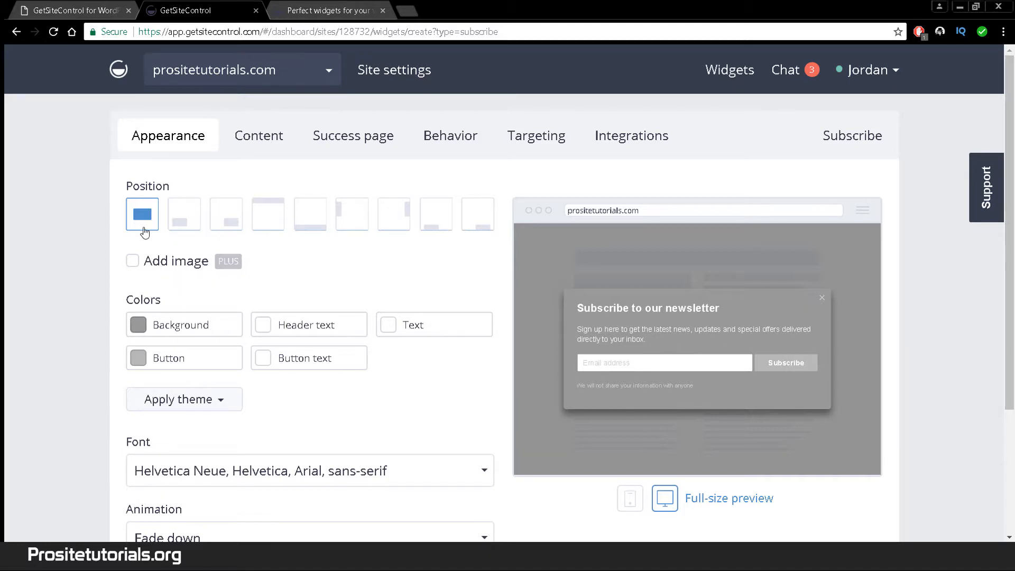
{"action": "left_click", "coordinate": [133, 264]}
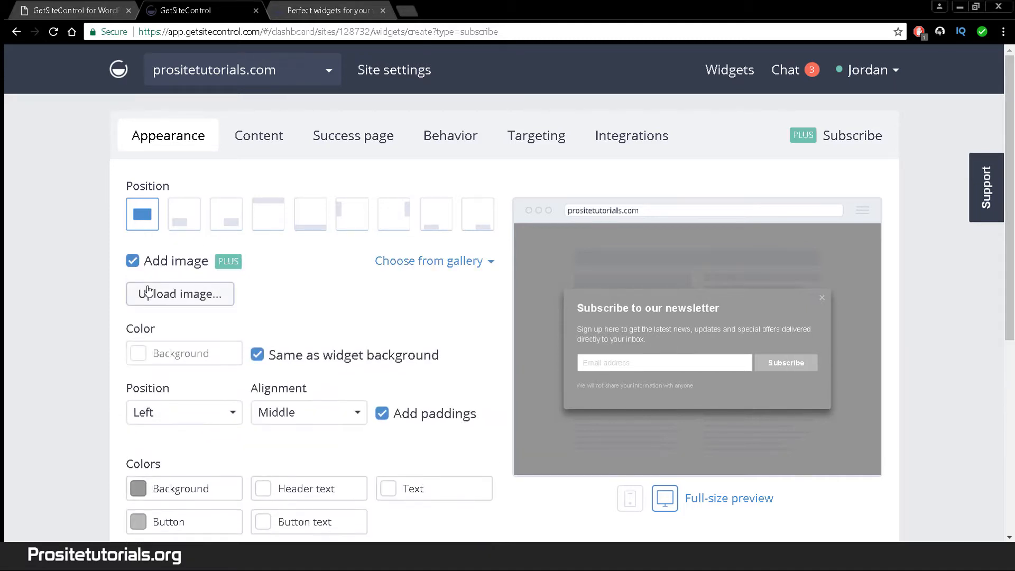
{"action": "left_click", "coordinate": [149, 294]}
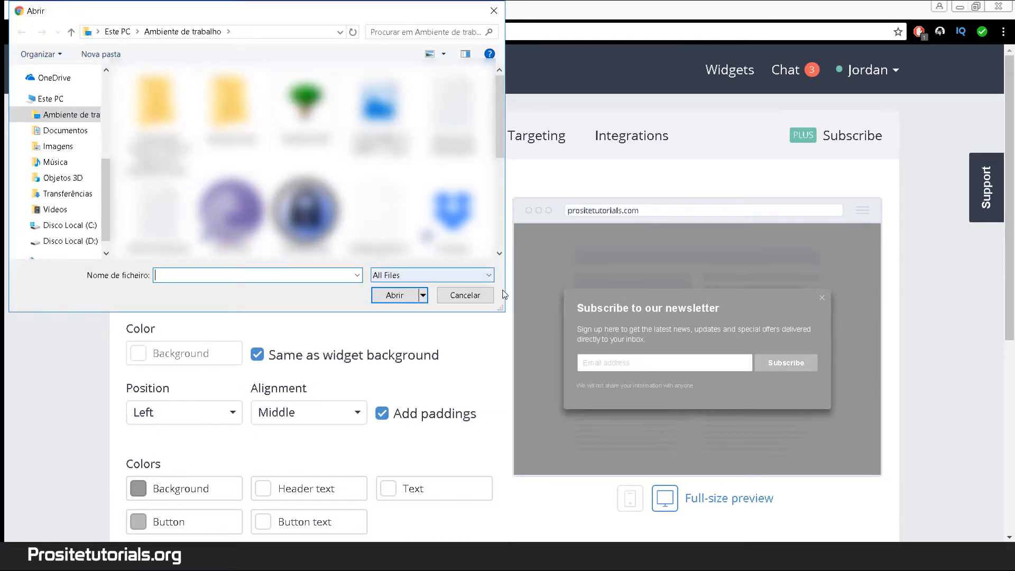
{"action": "left_click", "coordinate": [231, 105]}
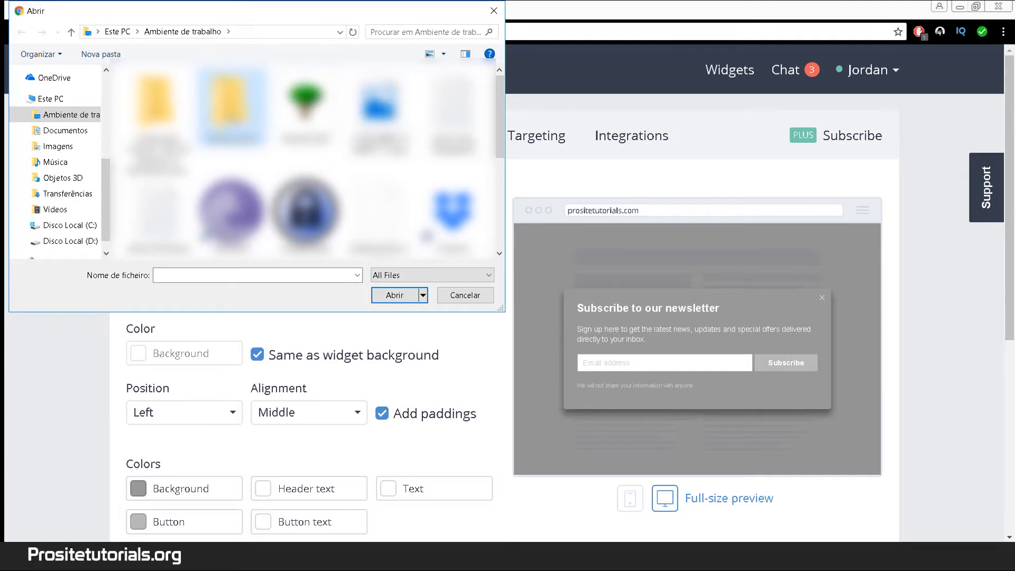
{"action": "double_click", "coordinate": [231, 105]}
{"action": "left_click", "coordinate": [157, 105]}
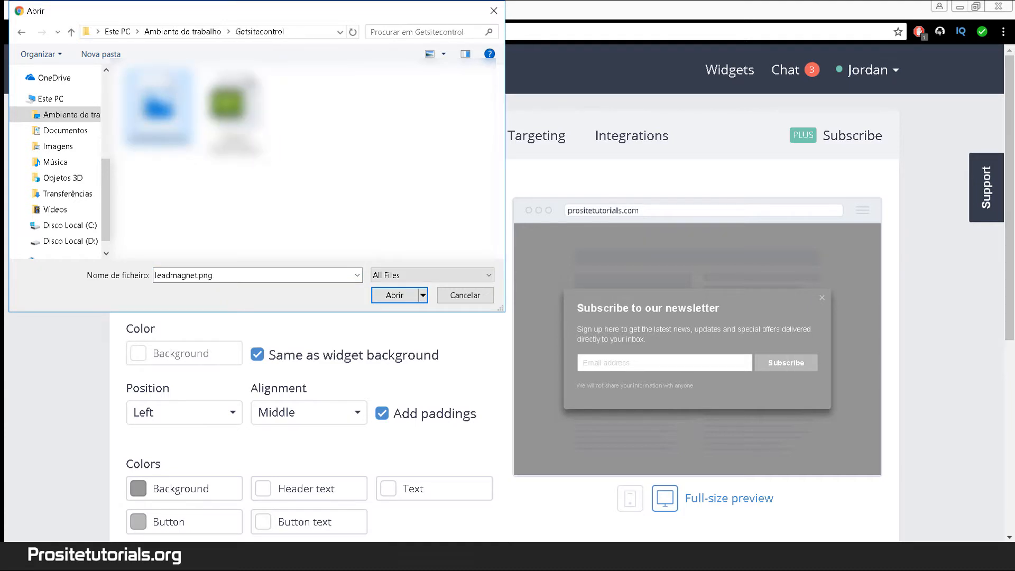
{"action": "left_click", "coordinate": [376, 297]}
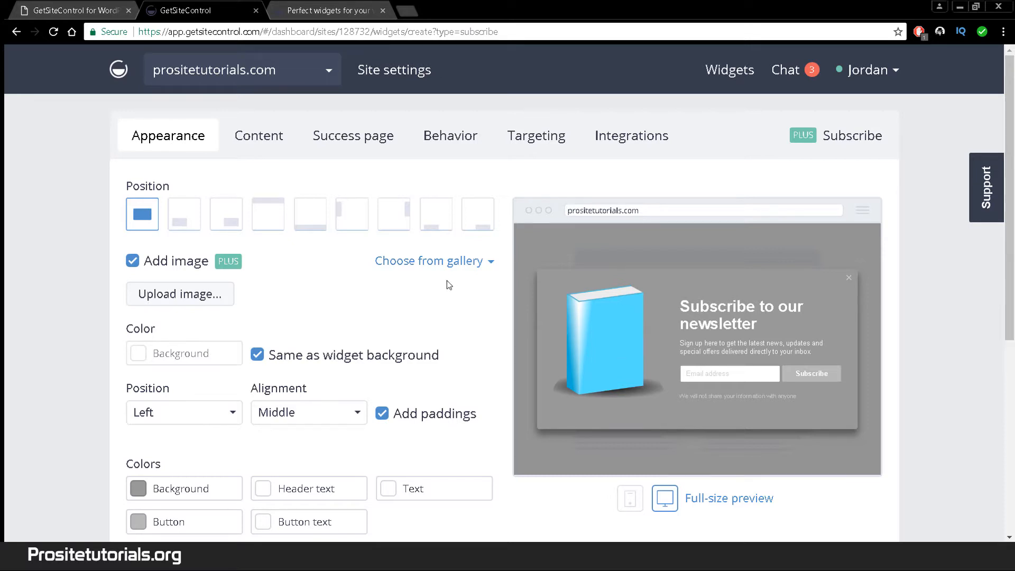
Step: Browse the image gallery's Classic, Gifs, Monsters and Owls categories
{"action": "left_click", "coordinate": [460, 267]}
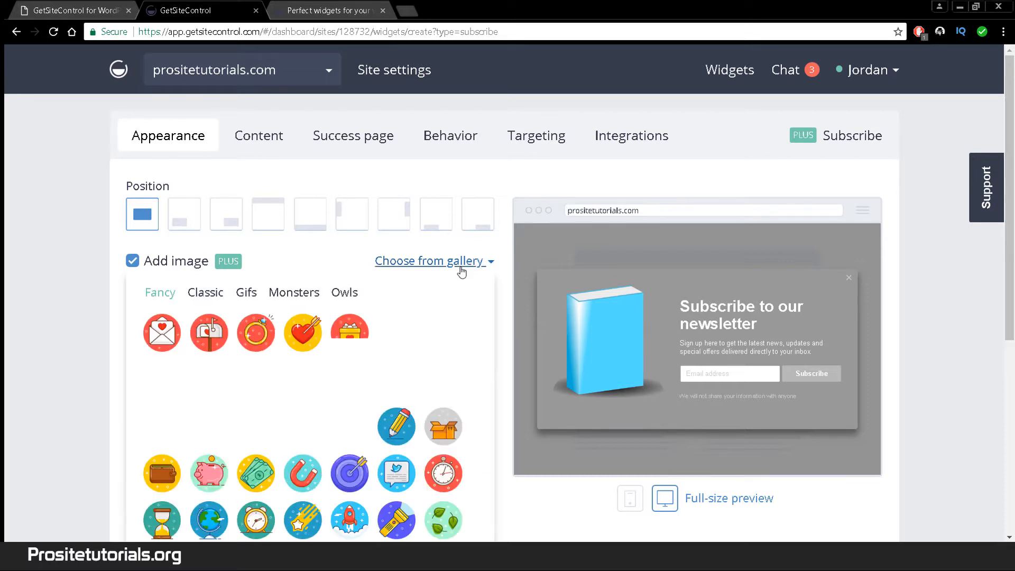
{"action": "left_click", "coordinate": [205, 292]}
{"action": "left_click", "coordinate": [238, 294]}
{"action": "left_click", "coordinate": [294, 293]}
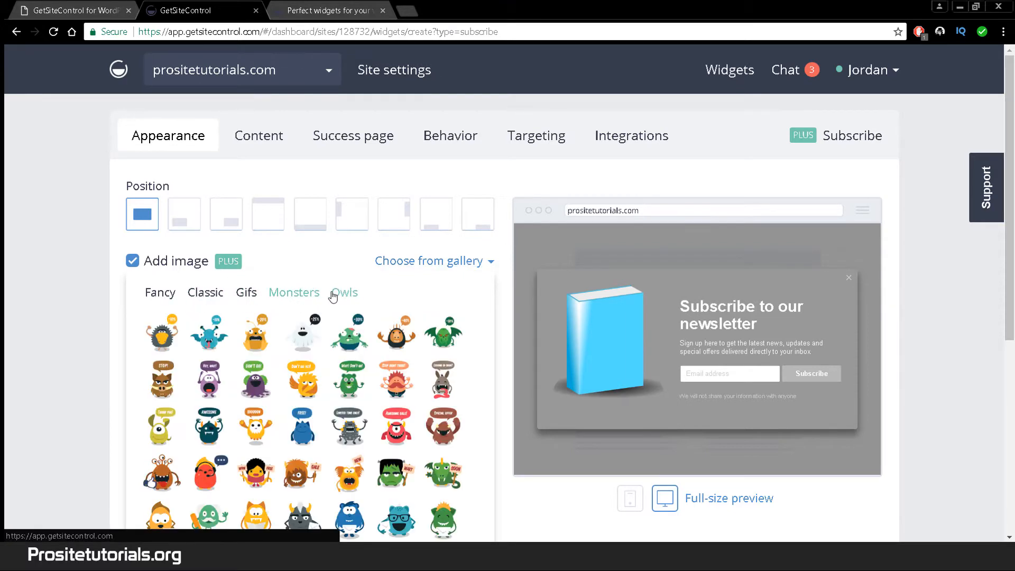
{"action": "left_click", "coordinate": [336, 292]}
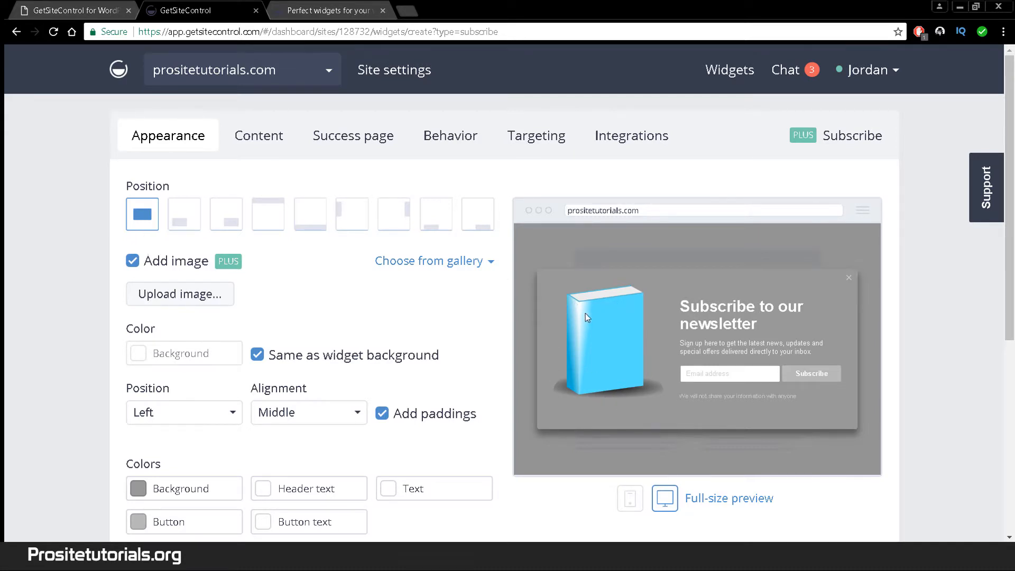
Step: Try the popup image in the Right position, then restore it to Left
{"action": "scroll", "coordinate": [585, 317], "scroll_direction": "down", "scroll_amount": 1}
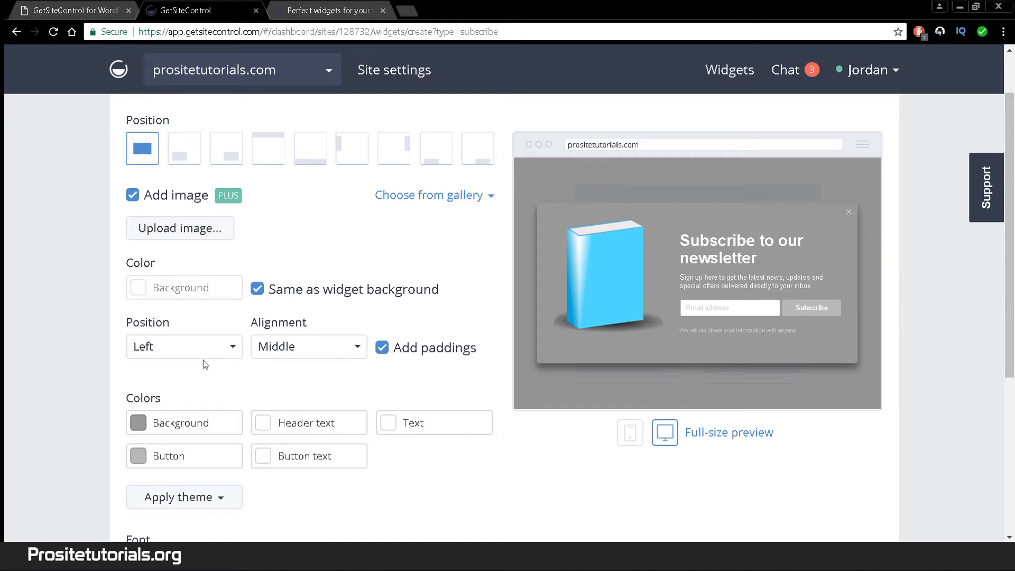
{"action": "left_click", "coordinate": [183, 350]}
{"action": "left_click", "coordinate": [163, 382]}
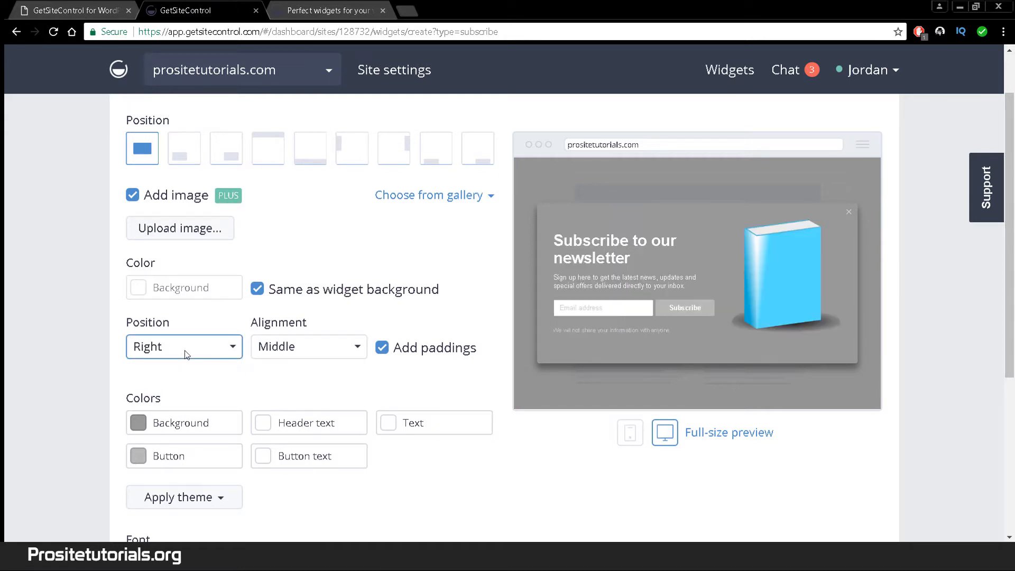
{"action": "left_click", "coordinate": [186, 351]}
{"action": "left_click", "coordinate": [179, 373]}
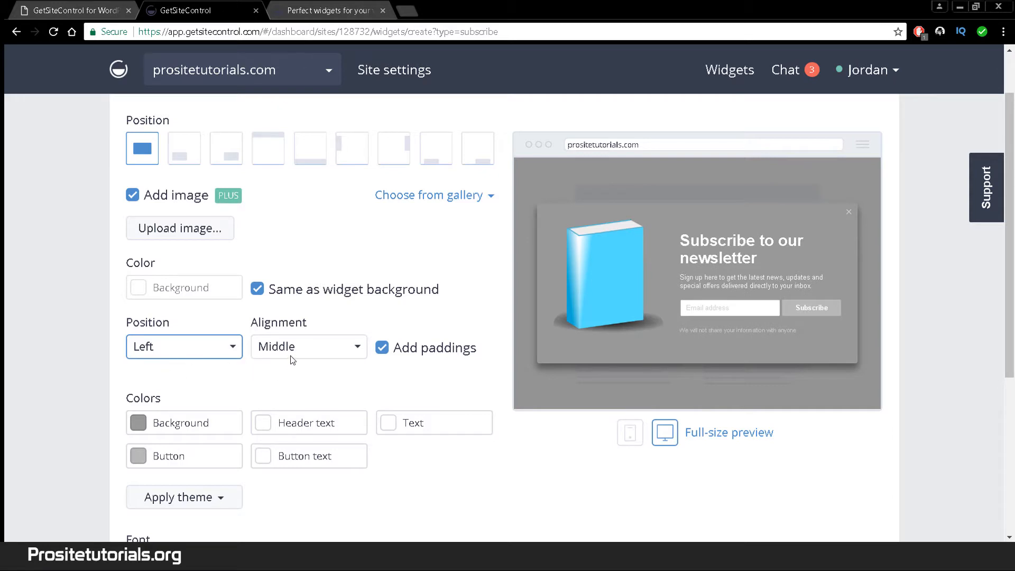
{"action": "scroll", "coordinate": [183, 207], "scroll_direction": "down", "scroll_amount": 1}
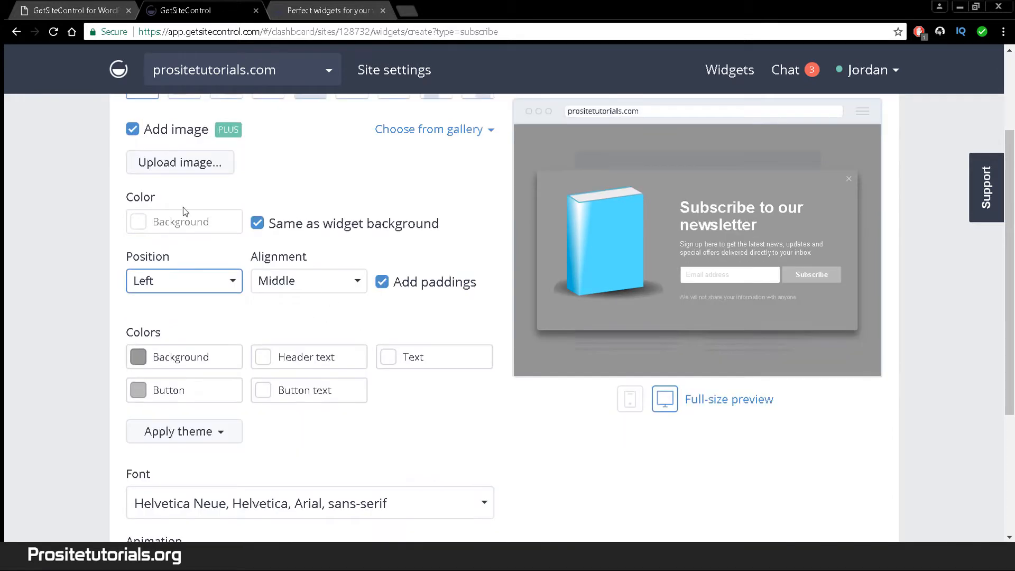
{"action": "scroll", "coordinate": [183, 208], "scroll_direction": "up", "scroll_amount": 2}
{"action": "scroll", "coordinate": [185, 222], "scroll_direction": "down", "scroll_amount": 2}
{"action": "left_click", "coordinate": [135, 361]}
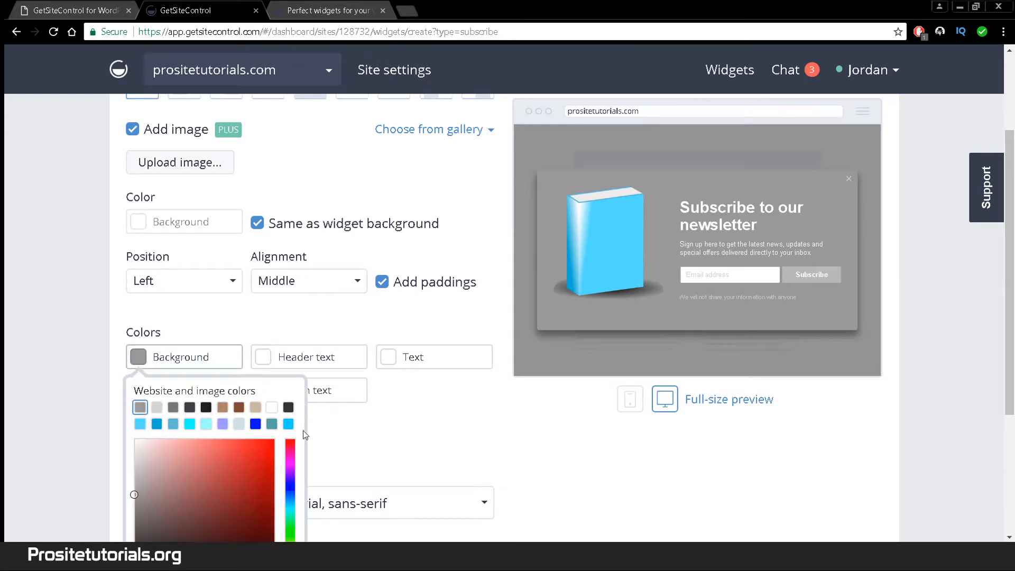
{"action": "left_click", "coordinate": [312, 186]}
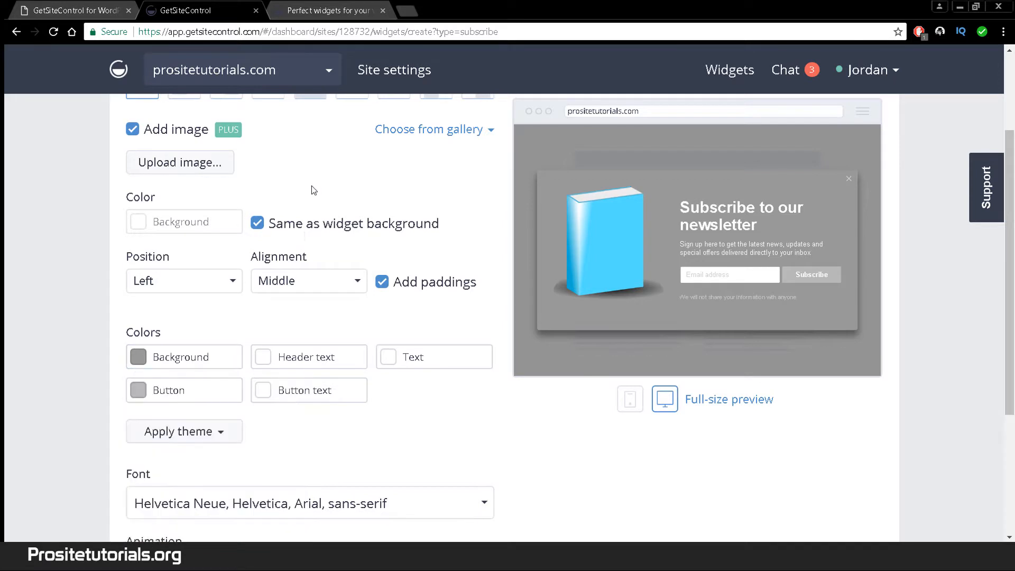
Step: Try the widget as a bottom bar, left and right edge buttons and lower-left and lower-right tabs, returning to the centred popup
{"action": "scroll", "coordinate": [312, 185], "scroll_direction": "up", "scroll_amount": 1}
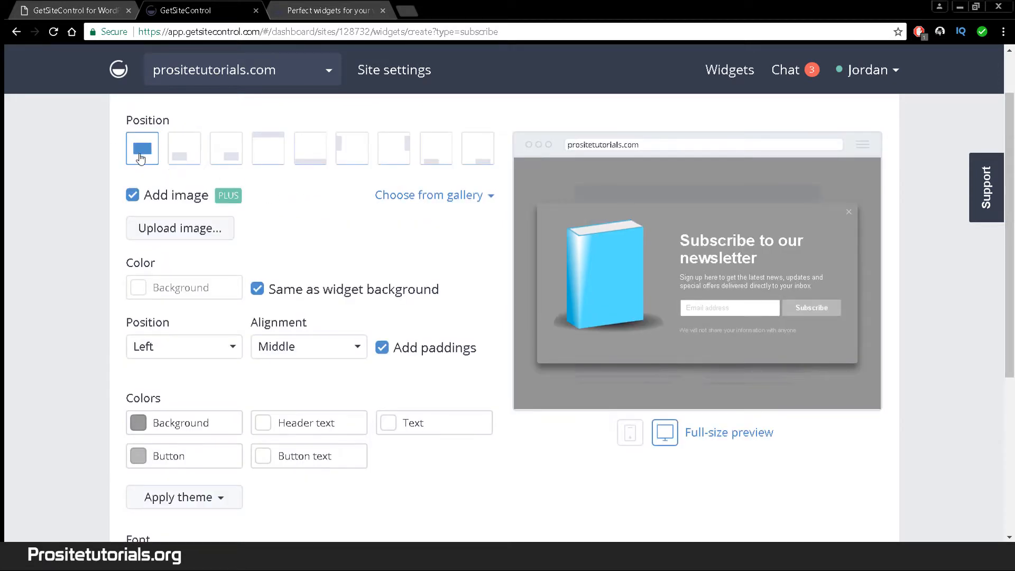
{"action": "left_click", "coordinate": [312, 154]}
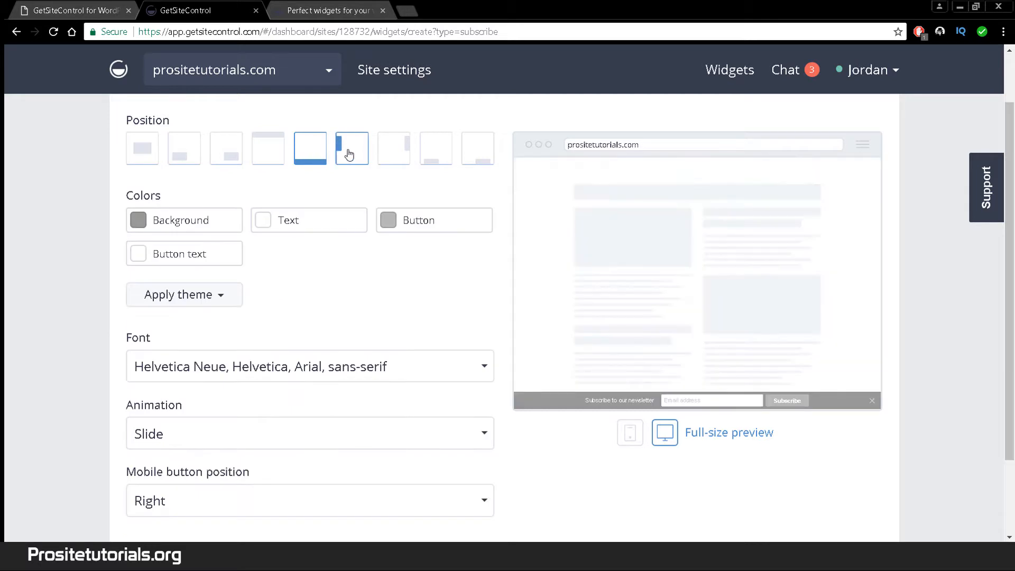
{"action": "left_click", "coordinate": [349, 154]}
{"action": "left_click", "coordinate": [400, 158]}
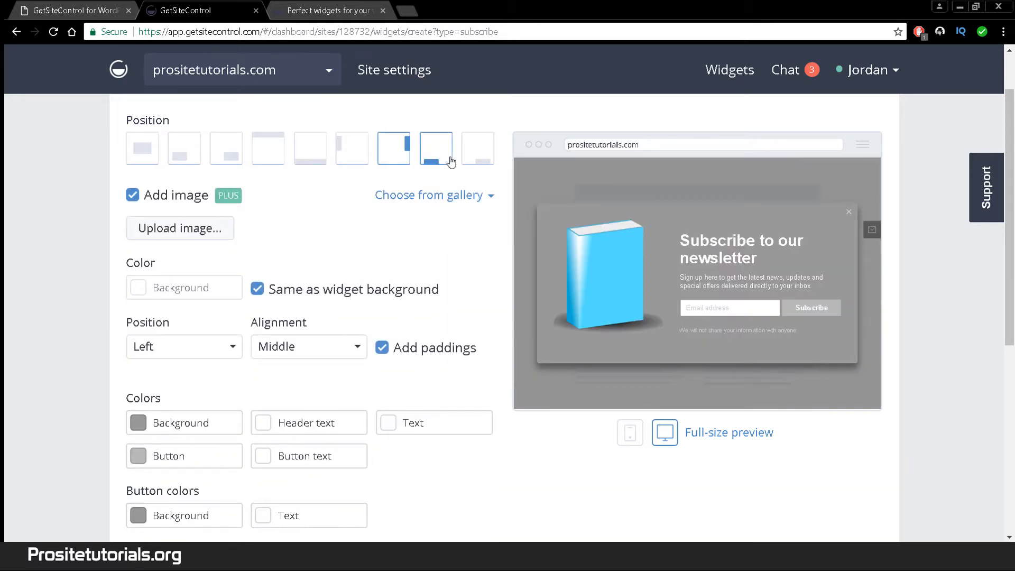
{"action": "left_click", "coordinate": [450, 160]}
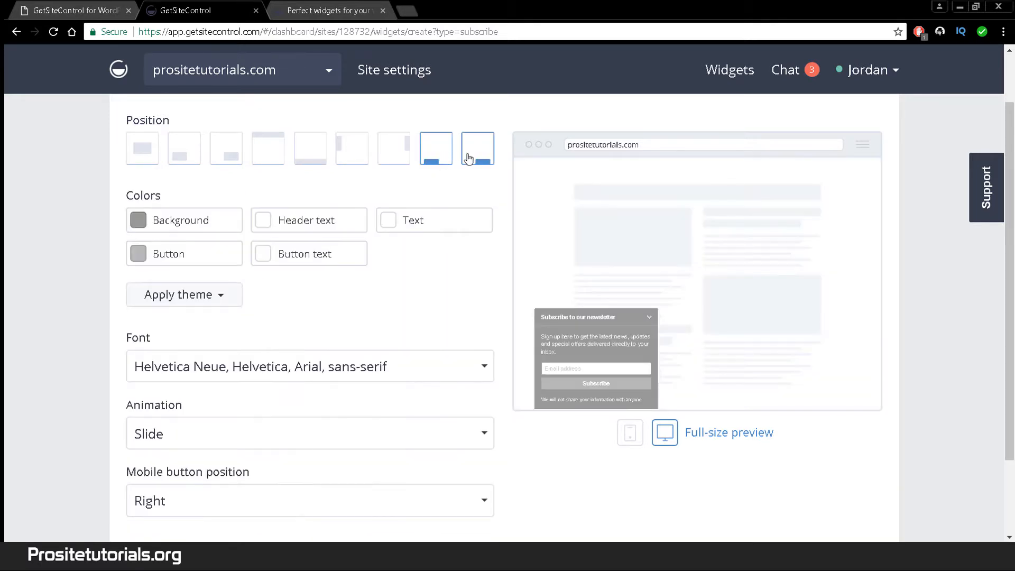
{"action": "left_click", "coordinate": [469, 158]}
{"action": "left_click", "coordinate": [140, 147]}
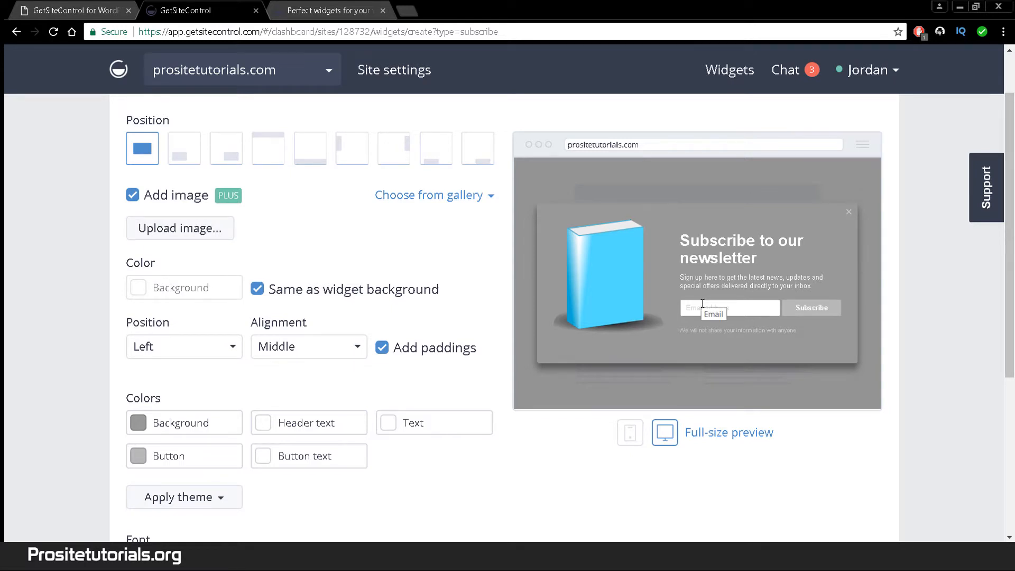
Step: Compare the widget with its image as a lower-right and a lower-left box, returning to the centred popup
{"action": "left_click", "coordinate": [238, 157]}
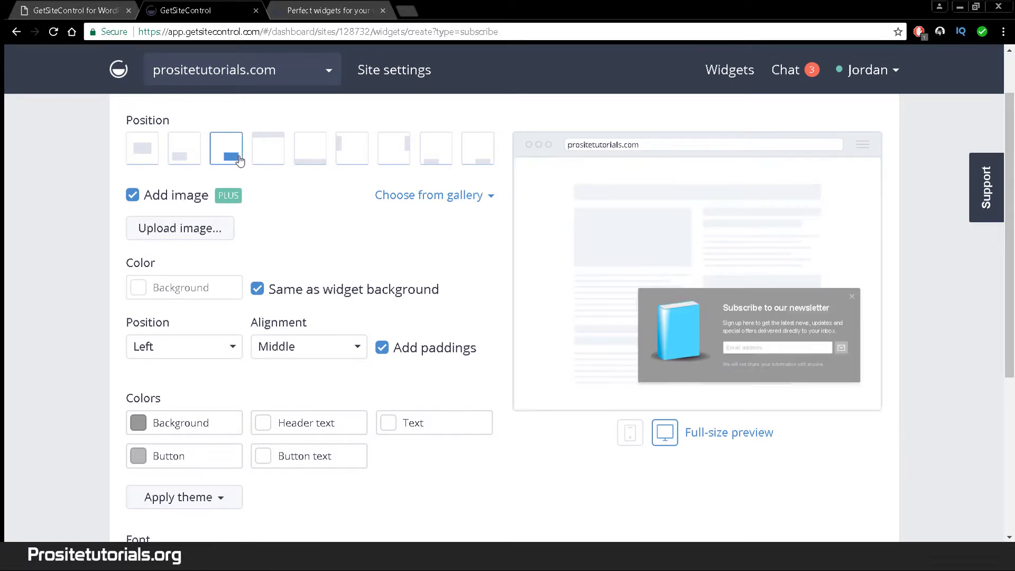
{"action": "left_click", "coordinate": [191, 153]}
{"action": "left_click", "coordinate": [154, 152]}
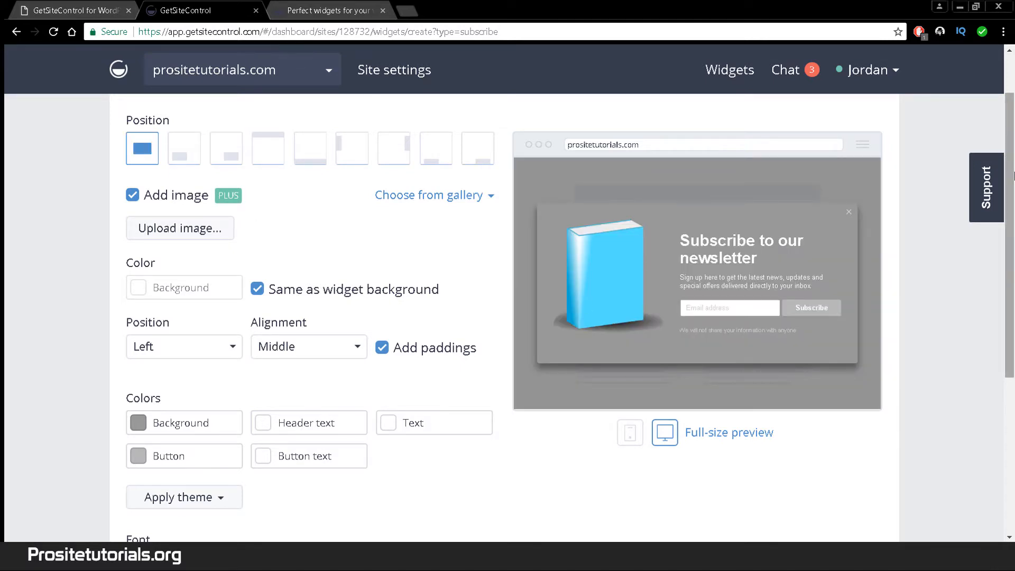
Step: Try light grey as the widget's background colour, then restore the original grey
{"action": "left_click_drag", "start_coordinate": [1012, 183], "coordinate": [1013, 218]}
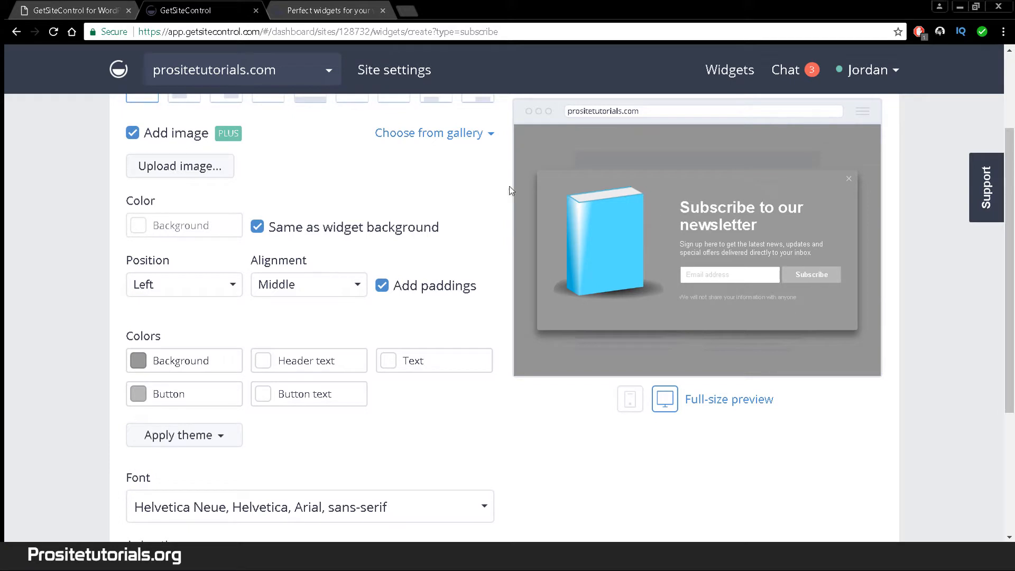
{"action": "left_click", "coordinate": [172, 365]}
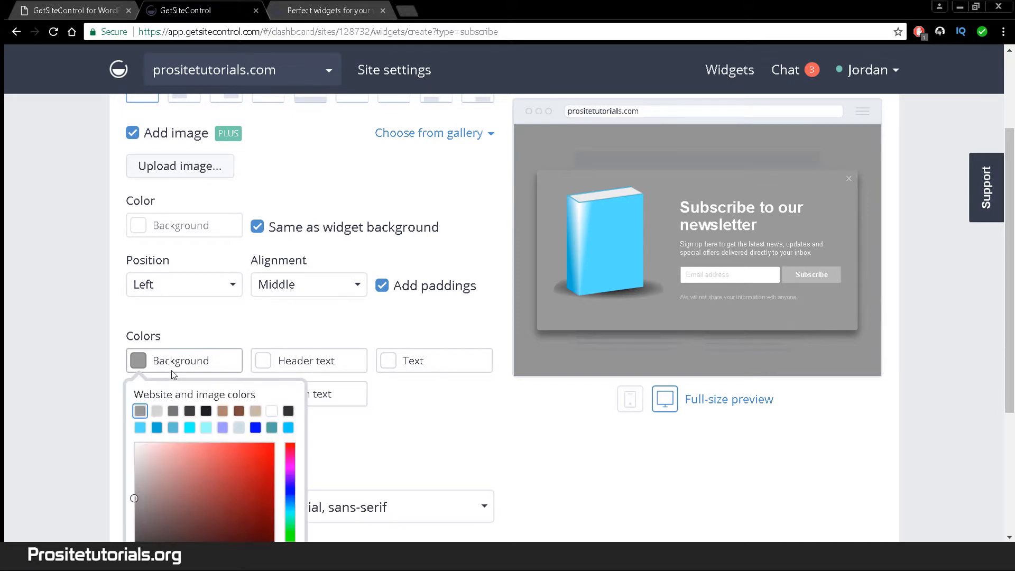
{"action": "left_click", "coordinate": [156, 413]}
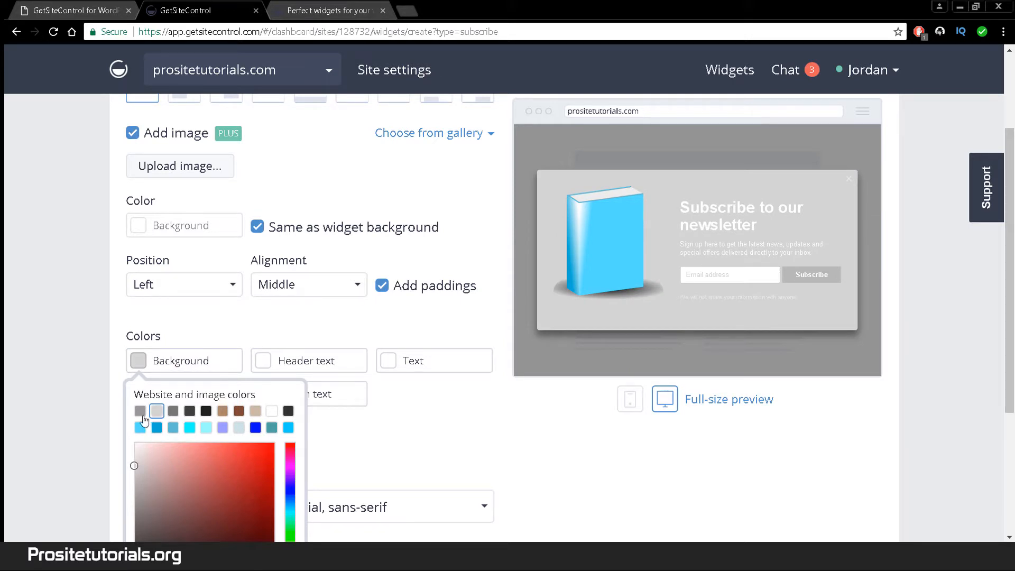
{"action": "left_click", "coordinate": [140, 412]}
Step: Try yellow shades and white as the widget's background colour, then return to the original grey and close the colour picker
{"action": "scroll", "coordinate": [289, 440], "scroll_direction": "down", "scroll_amount": 1}
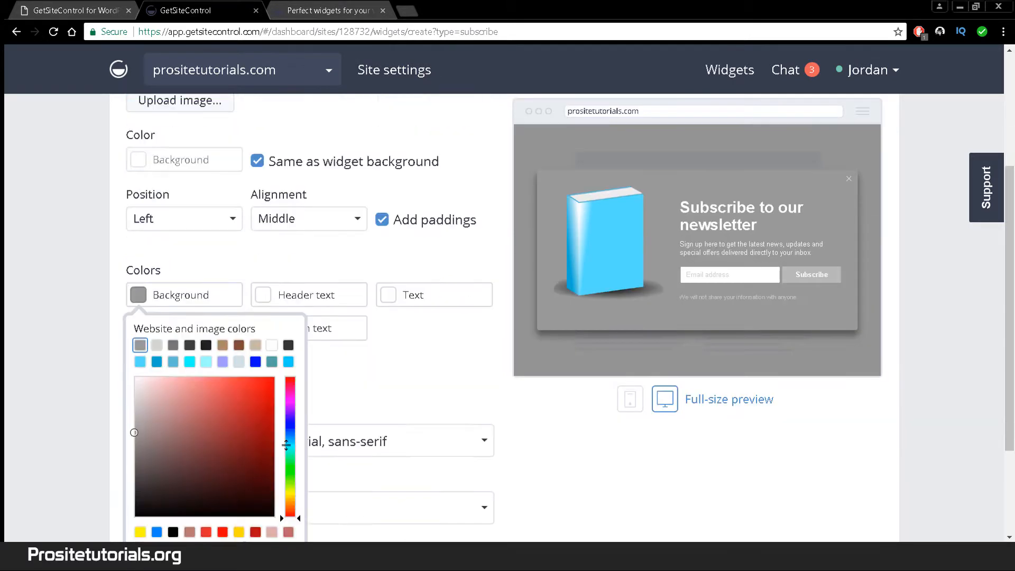
{"action": "left_click", "coordinate": [291, 483]}
{"action": "left_click", "coordinate": [291, 496]}
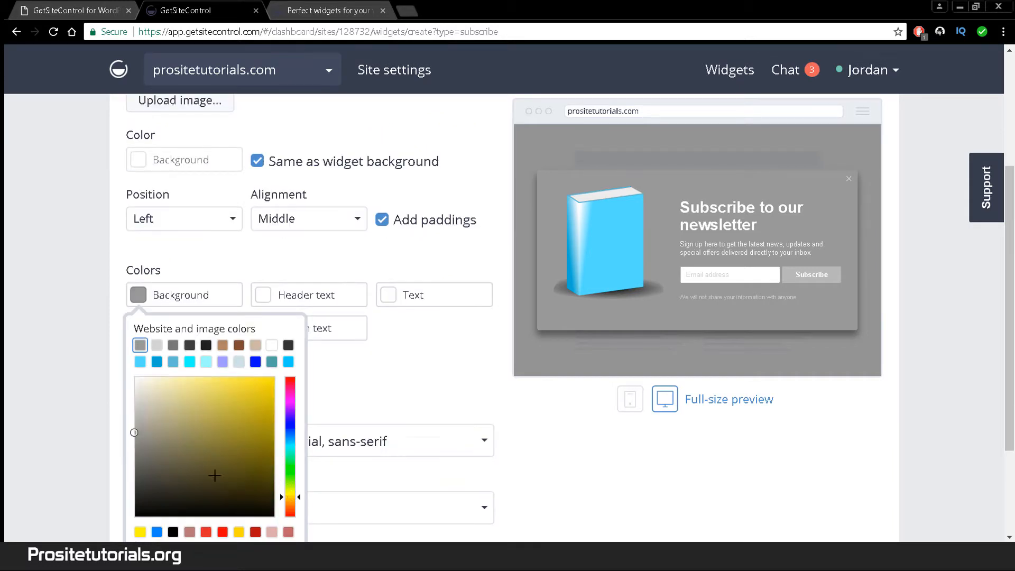
{"action": "left_click", "coordinate": [276, 376]}
{"action": "left_click", "coordinate": [194, 377]}
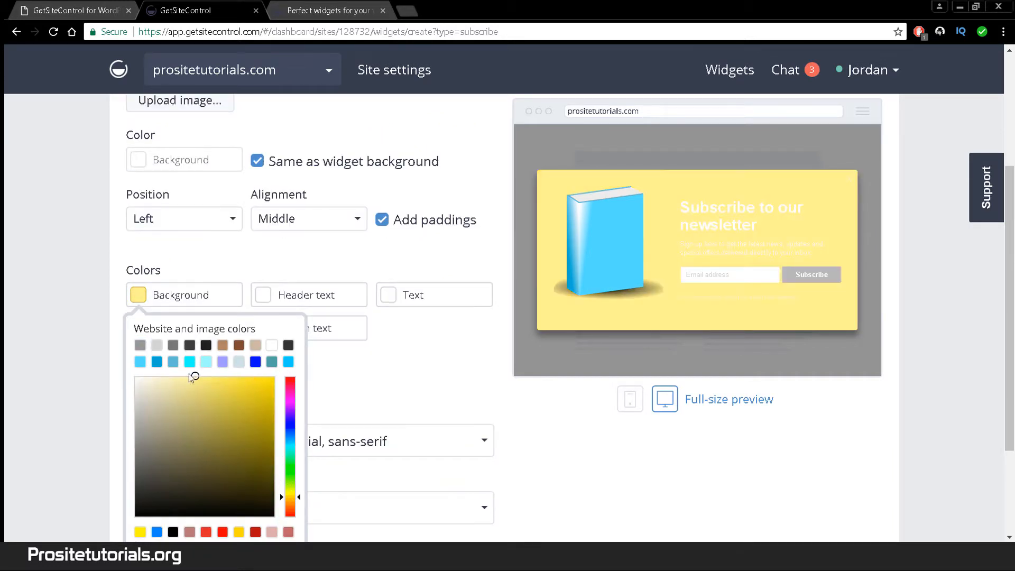
{"action": "left_click", "coordinate": [272, 345]}
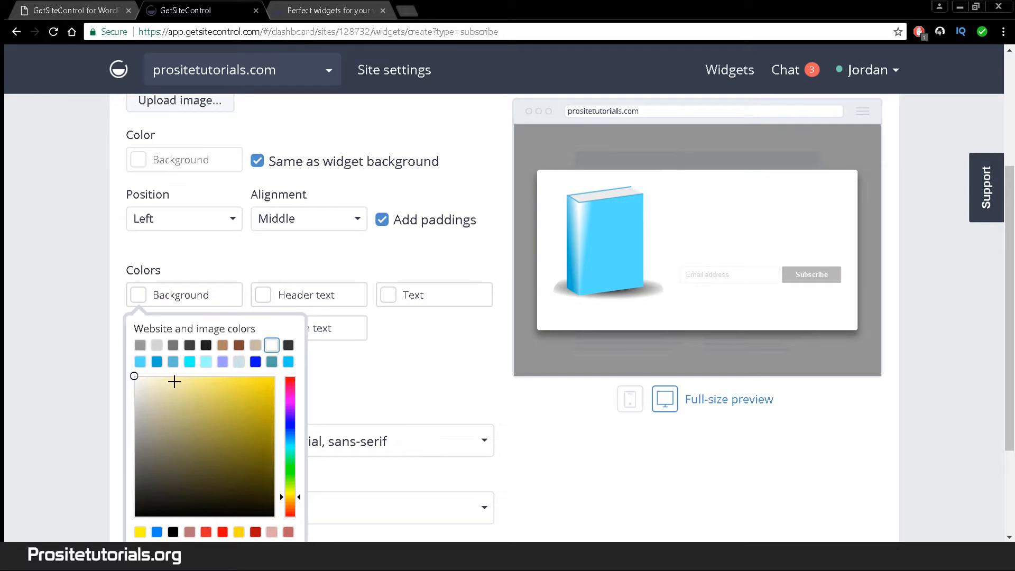
{"action": "left_click", "coordinate": [174, 381]}
{"action": "left_click", "coordinate": [140, 345]}
{"action": "left_click", "coordinate": [392, 373]}
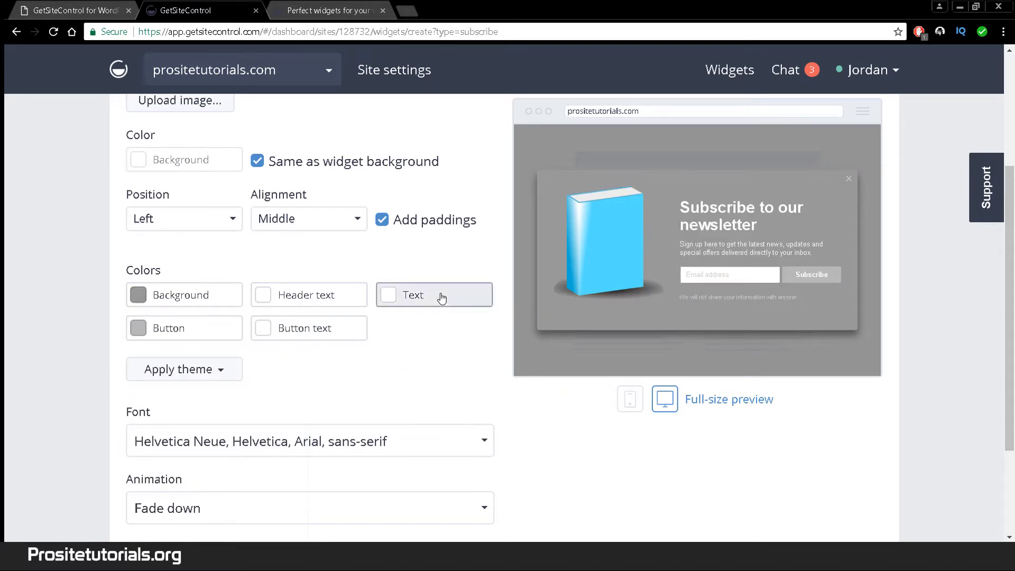
Step: Try near-black as the widget's header text colour, then restore white and close the colour picker
{"action": "left_click", "coordinate": [358, 297]}
{"action": "left_click", "coordinate": [331, 345]}
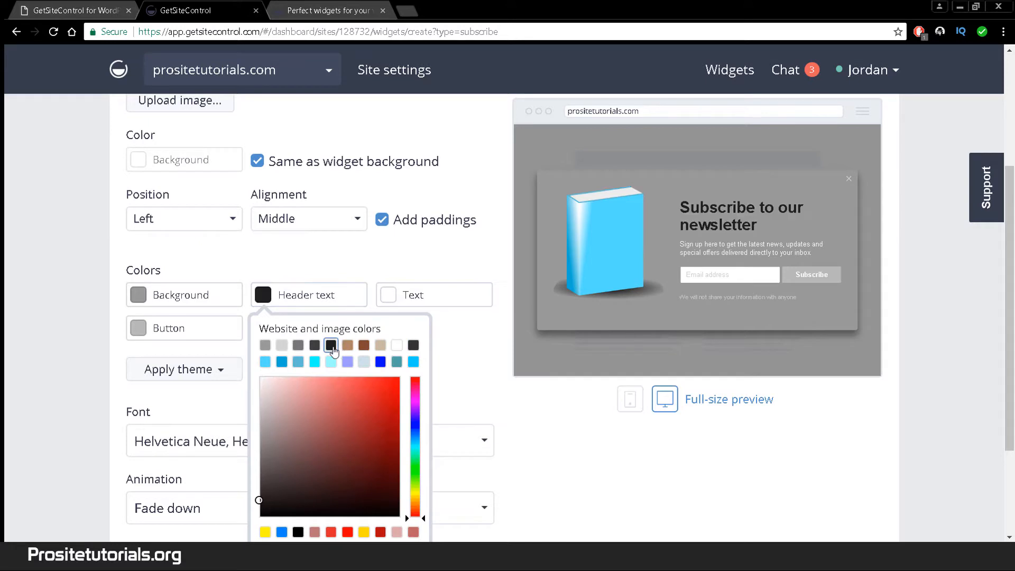
{"action": "left_click", "coordinate": [349, 306]}
{"action": "left_click", "coordinate": [361, 306]}
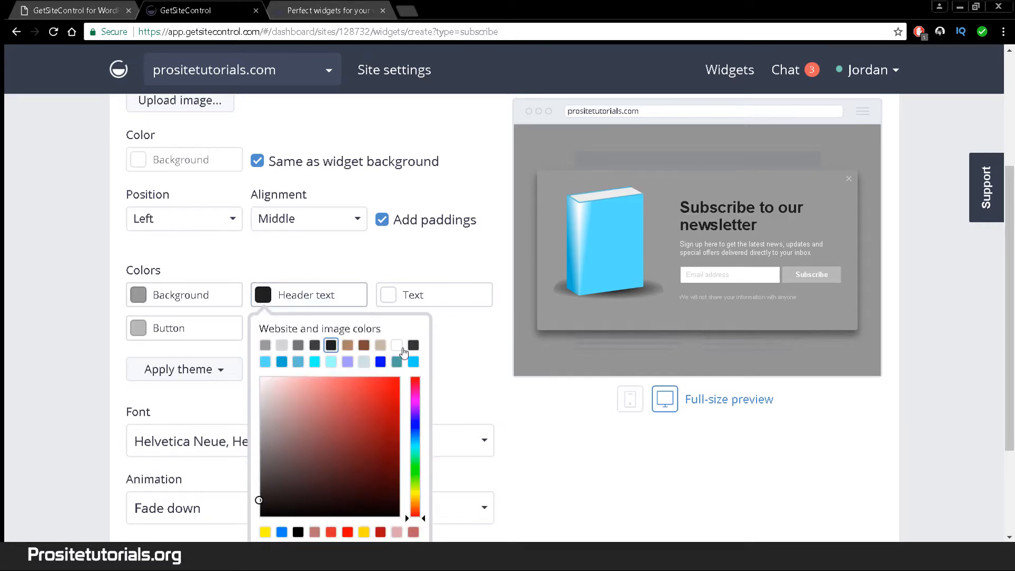
{"action": "left_click", "coordinate": [397, 345]}
{"action": "left_click", "coordinate": [440, 327]}
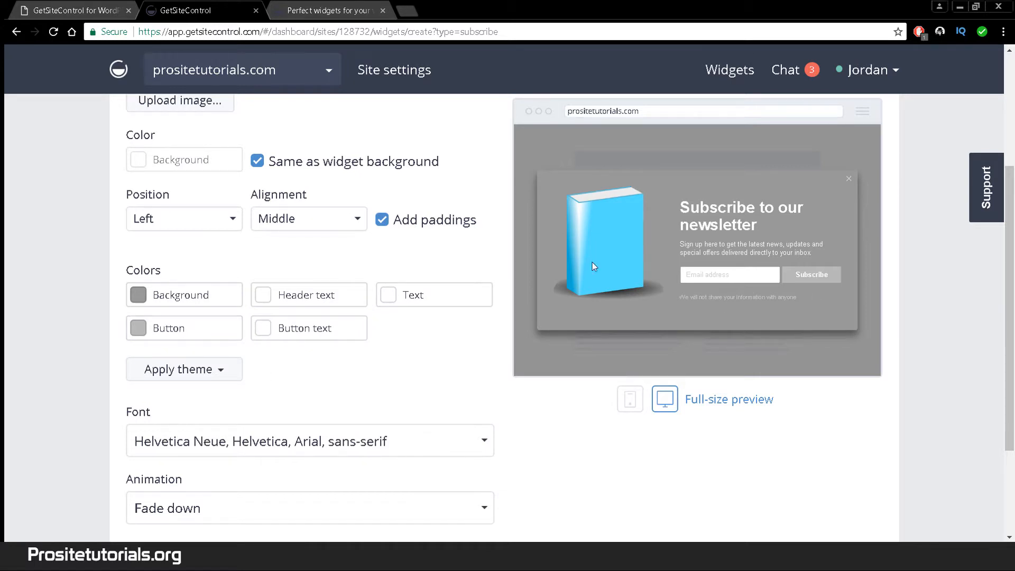
Step: Set the colour of the widget's Subscribe button to yellow
{"action": "left_click", "coordinate": [186, 330]}
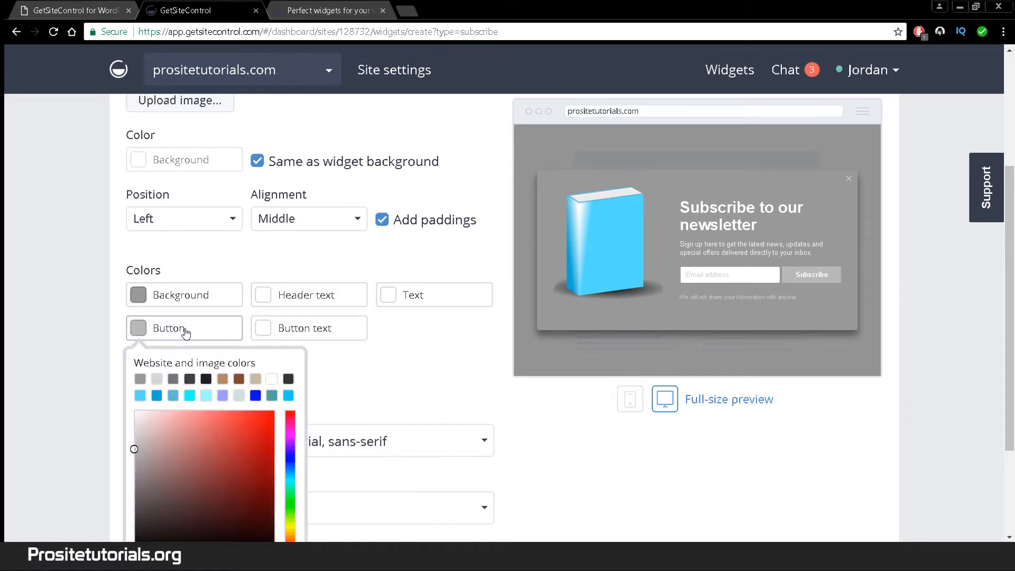
{"action": "left_click", "coordinate": [290, 529]}
{"action": "left_click_drag", "start_coordinate": [221, 494], "coordinate": [356, 360]}
{"action": "left_click", "coordinate": [356, 360]}
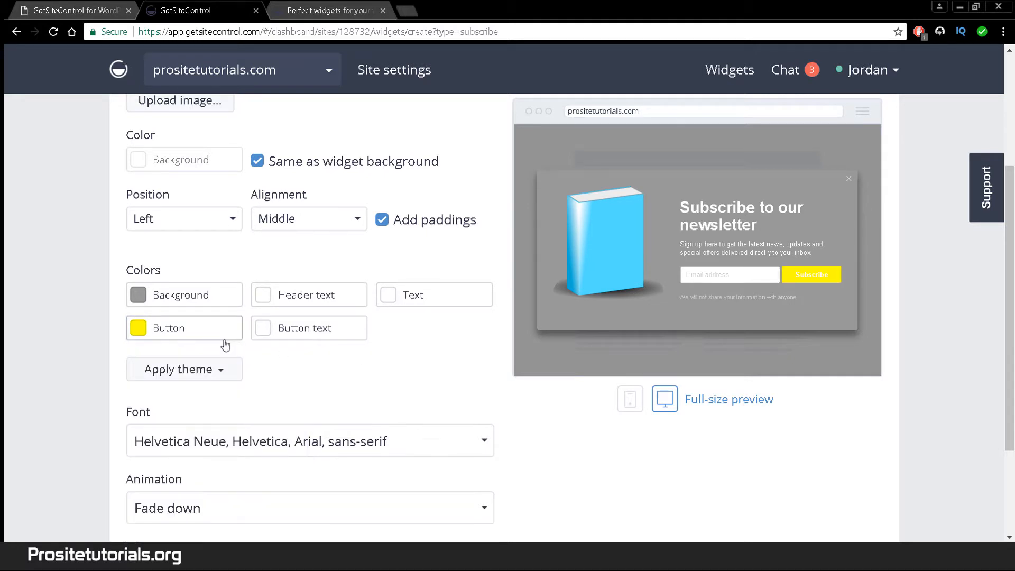
Step: Set the widget's button text colour to black and close the colour picker
{"action": "left_click", "coordinate": [335, 331]}
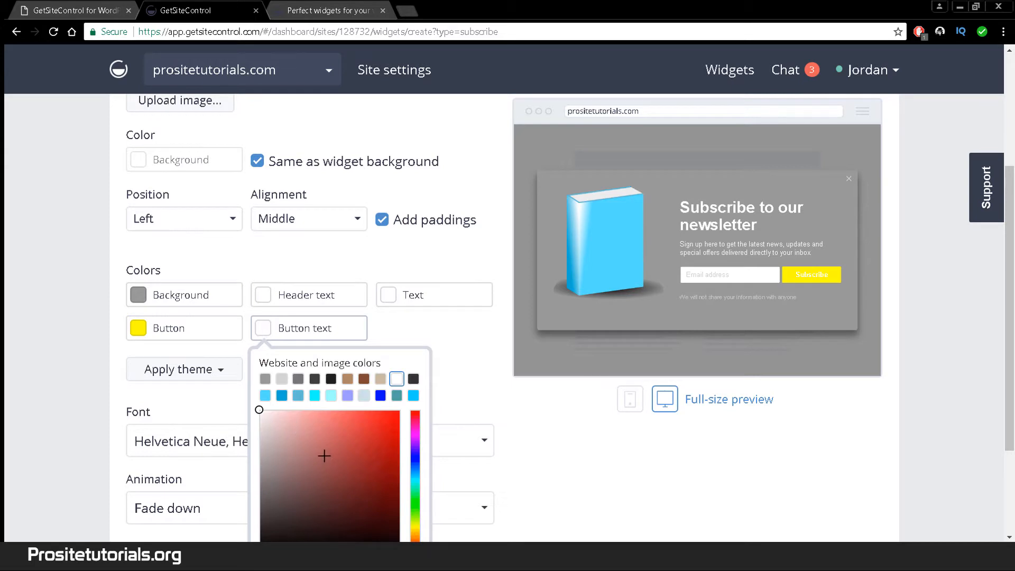
{"action": "left_click", "coordinate": [279, 548]}
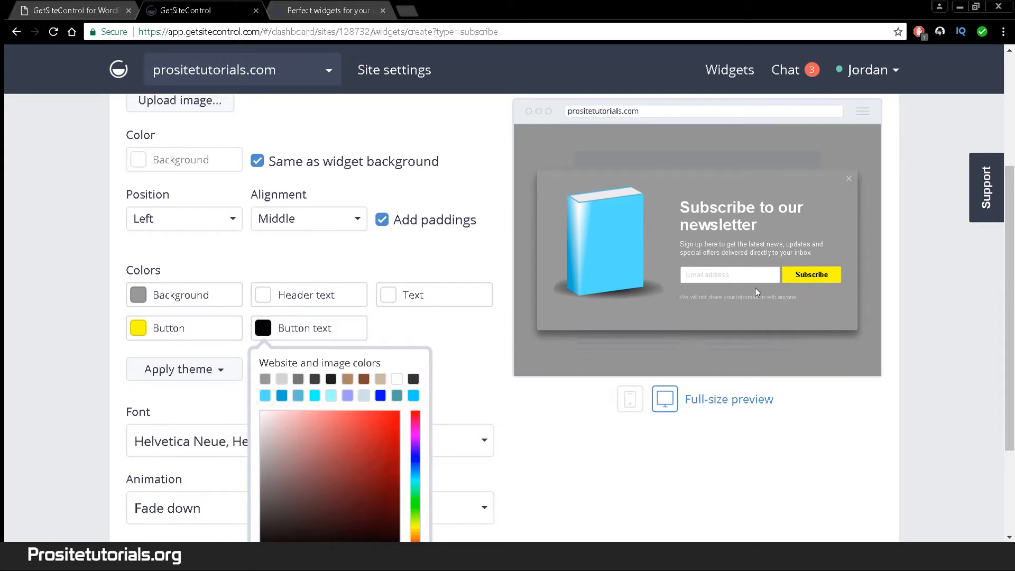
{"action": "left_click", "coordinate": [474, 379]}
Step: Set the widget's animation to Bounce down
{"action": "scroll", "coordinate": [474, 371], "scroll_direction": "up", "scroll_amount": 1}
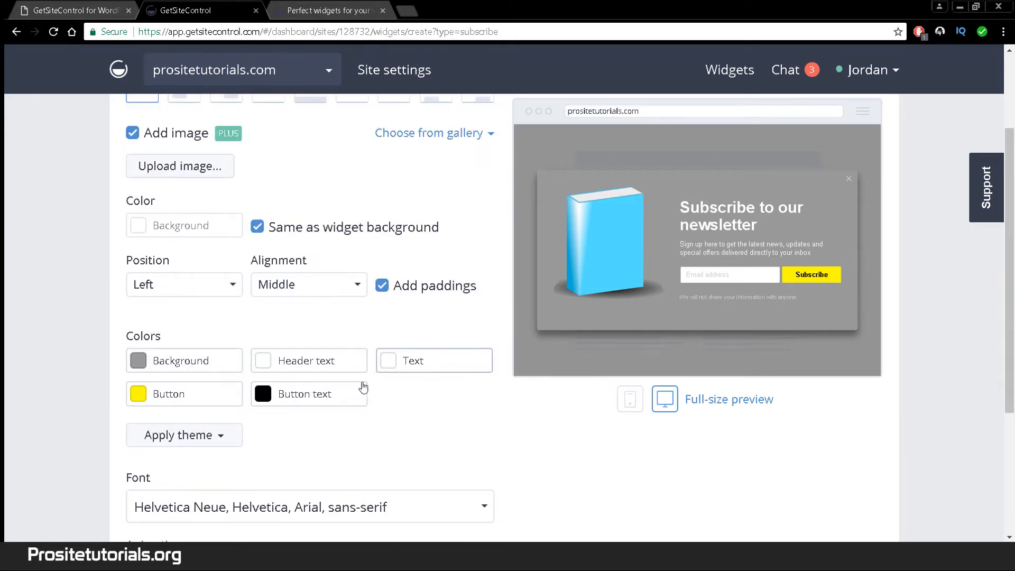
{"action": "scroll", "coordinate": [362, 386], "scroll_direction": "down", "scroll_amount": 1}
{"action": "scroll", "coordinate": [390, 363], "scroll_direction": "up", "scroll_amount": 1}
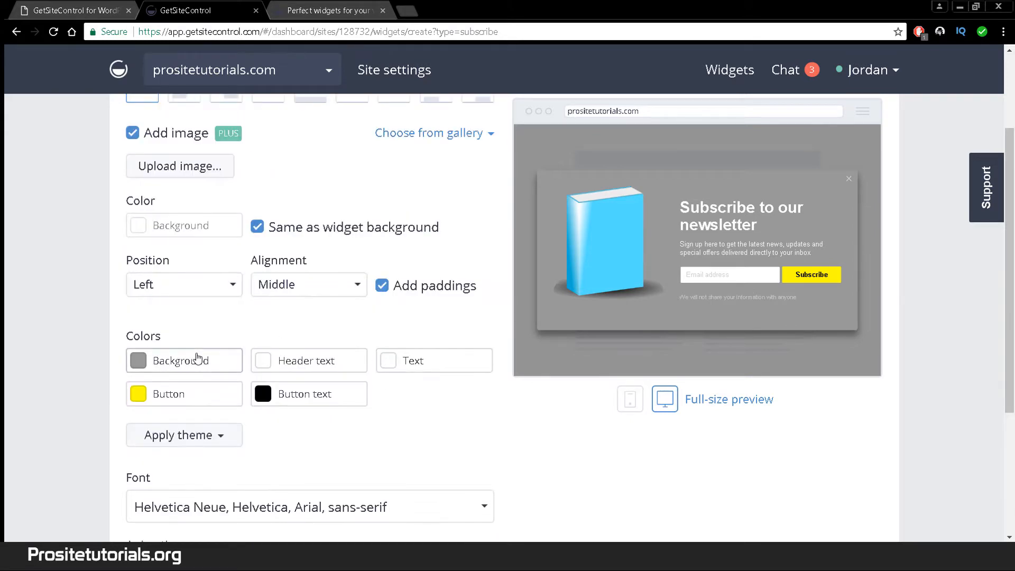
{"action": "scroll", "coordinate": [195, 402], "scroll_direction": "down", "scroll_amount": 2}
{"action": "scroll", "coordinate": [204, 381], "scroll_direction": "down", "scroll_amount": 1}
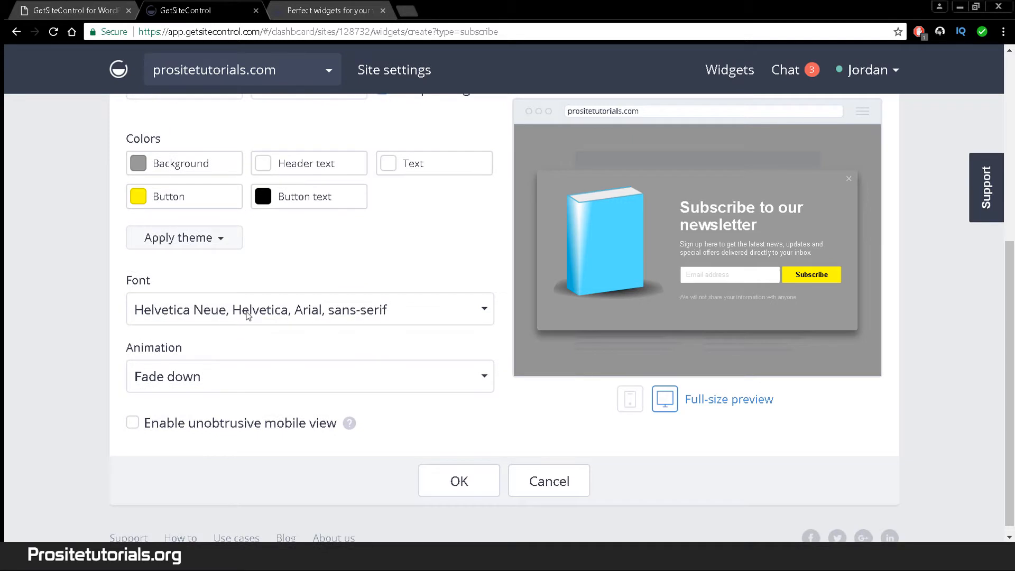
{"action": "scroll", "coordinate": [252, 316], "scroll_direction": "up", "scroll_amount": 1}
{"action": "scroll", "coordinate": [253, 315], "scroll_direction": "down", "scroll_amount": 1}
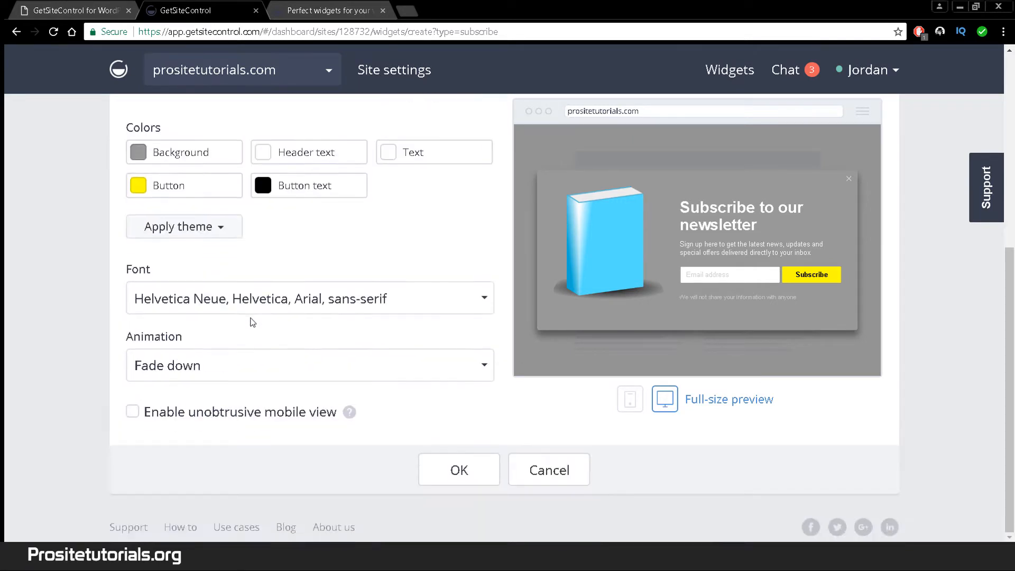
{"action": "left_click", "coordinate": [233, 377]}
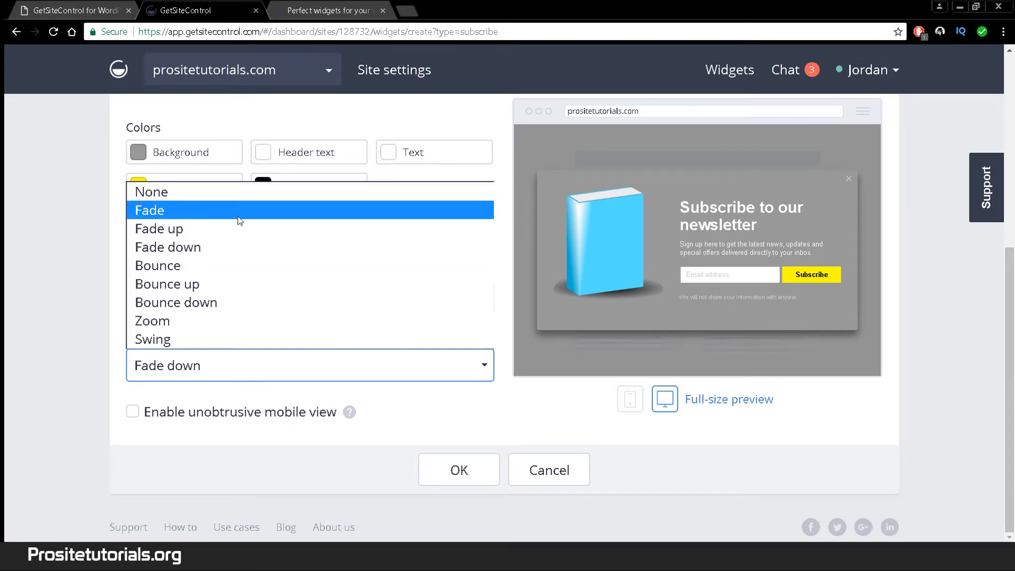
{"action": "left_click", "coordinate": [231, 300]}
Step: Try Swing as the widget's animation, then return to Bounce down
{"action": "left_click", "coordinate": [257, 366]}
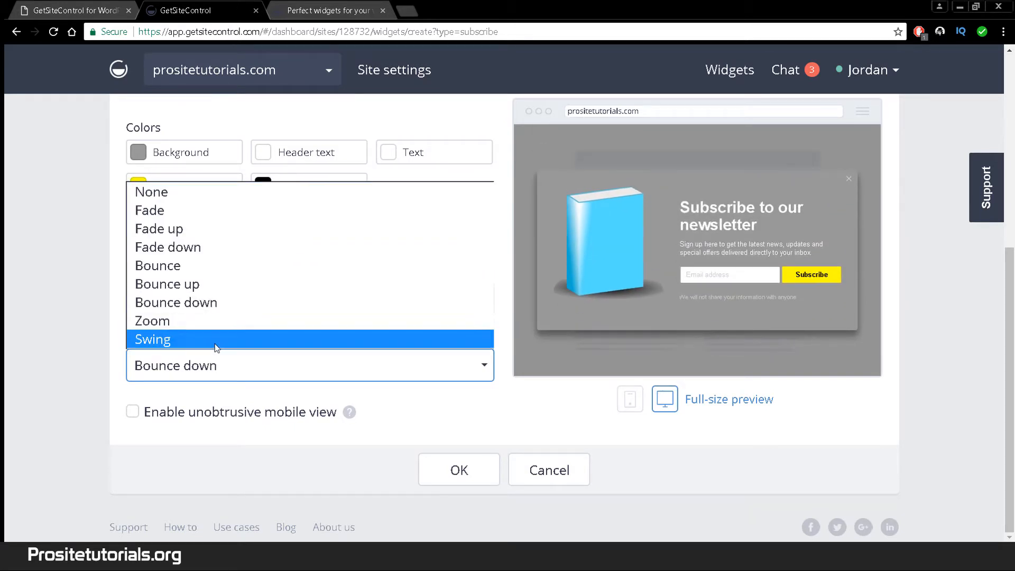
{"action": "left_click", "coordinate": [216, 341]}
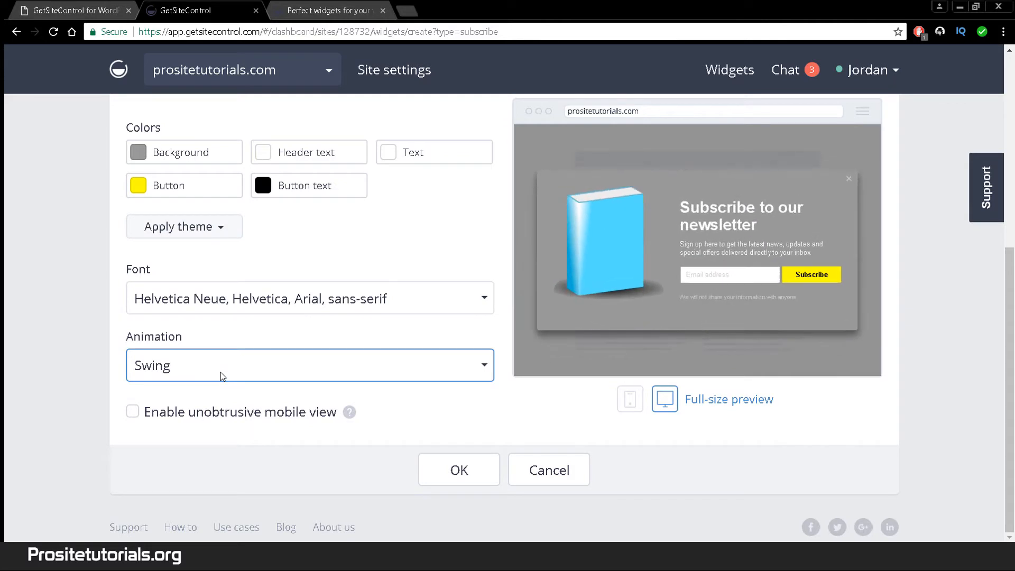
{"action": "left_click", "coordinate": [253, 365]}
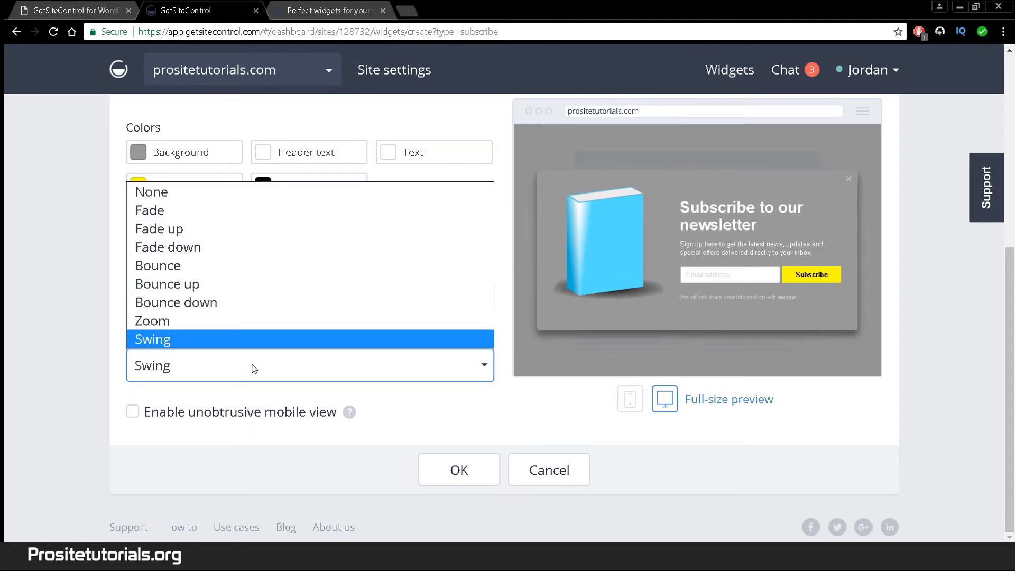
{"action": "left_click", "coordinate": [242, 301]}
Step: Switch from the widget's appearance options to its content options and go to the form settings
{"action": "scroll", "coordinate": [245, 301], "scroll_direction": "up", "scroll_amount": 1}
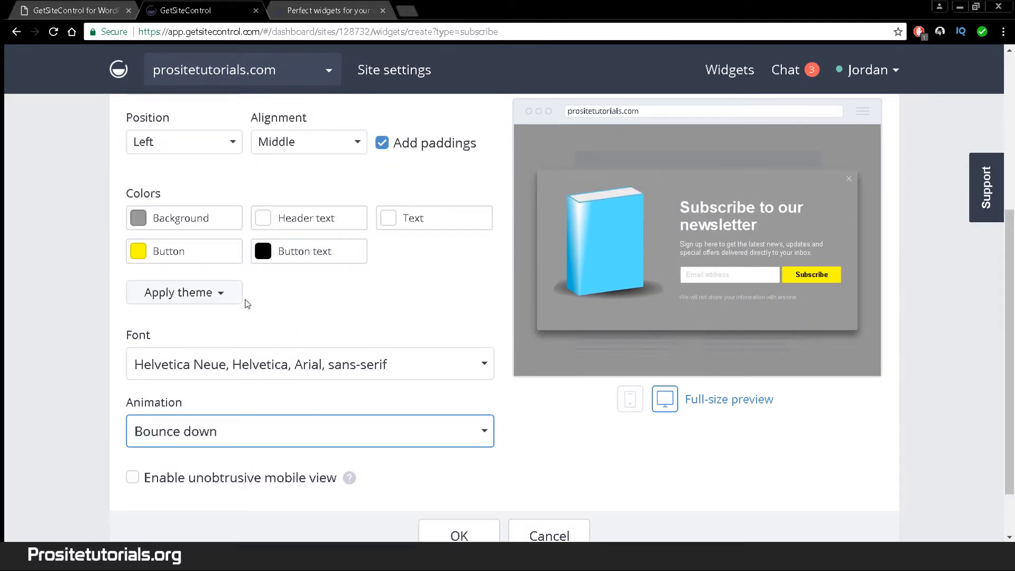
{"action": "scroll", "coordinate": [245, 302], "scroll_direction": "up", "scroll_amount": 4}
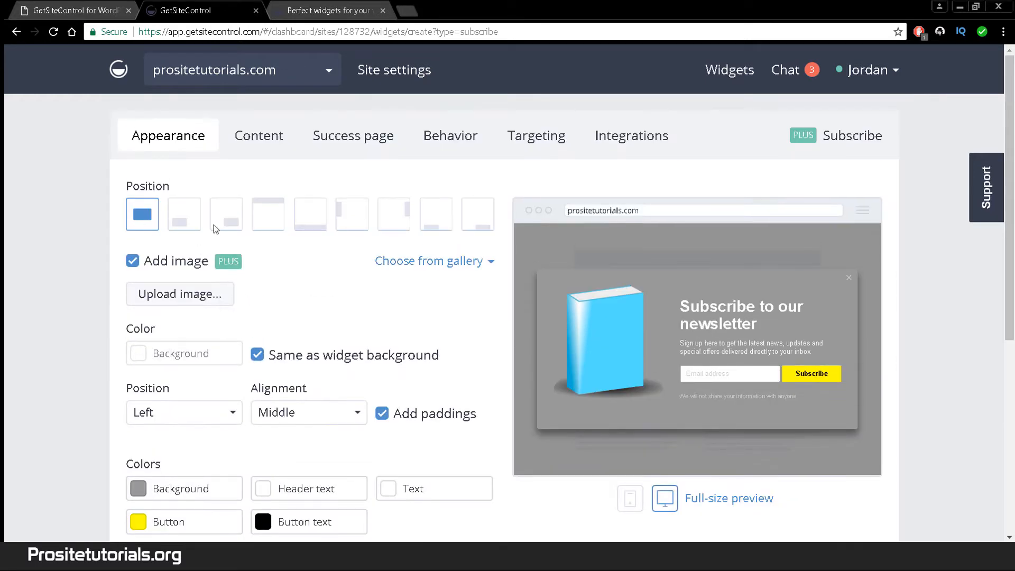
{"action": "left_click", "coordinate": [270, 136]}
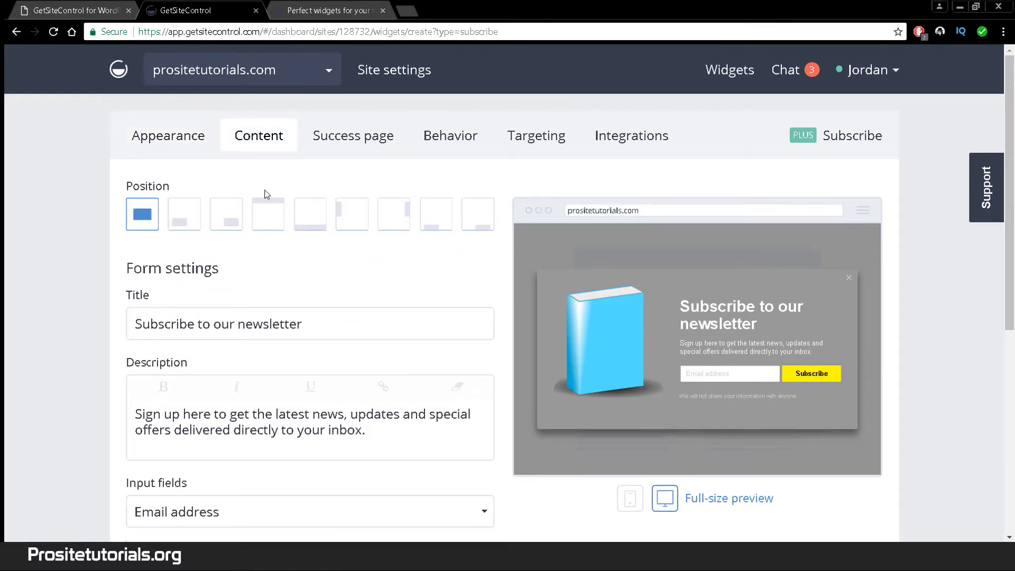
{"action": "scroll", "coordinate": [226, 309], "scroll_direction": "down", "scroll_amount": 1}
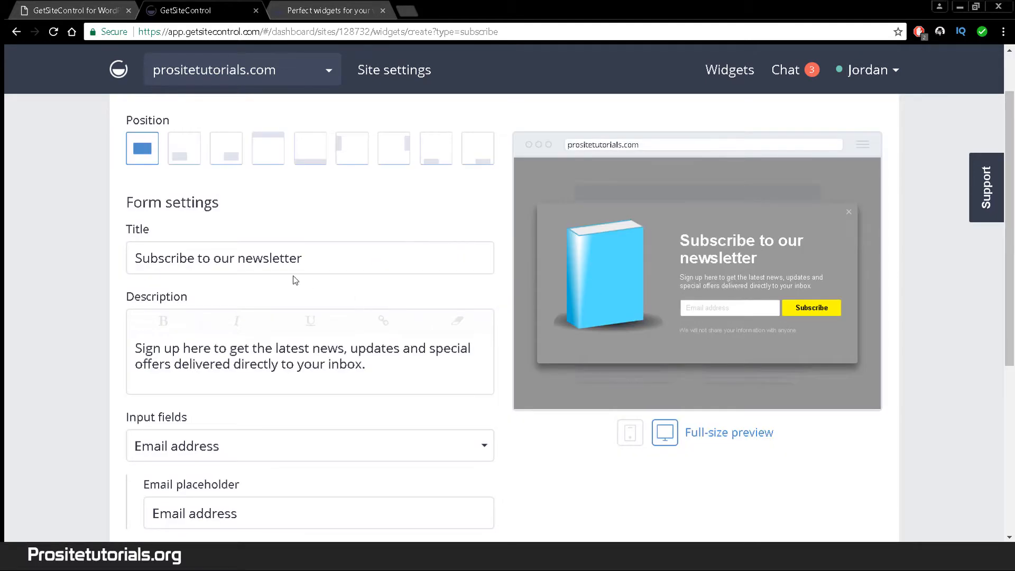
Step: Replace the form title with 'Get My FREE "5 tips to make 10k online per month" e-book'
{"action": "left_click", "coordinate": [320, 254]}
{"action": "key", "text": "ctrl+a"}
{"action": "key", "text": "BackSpace"}
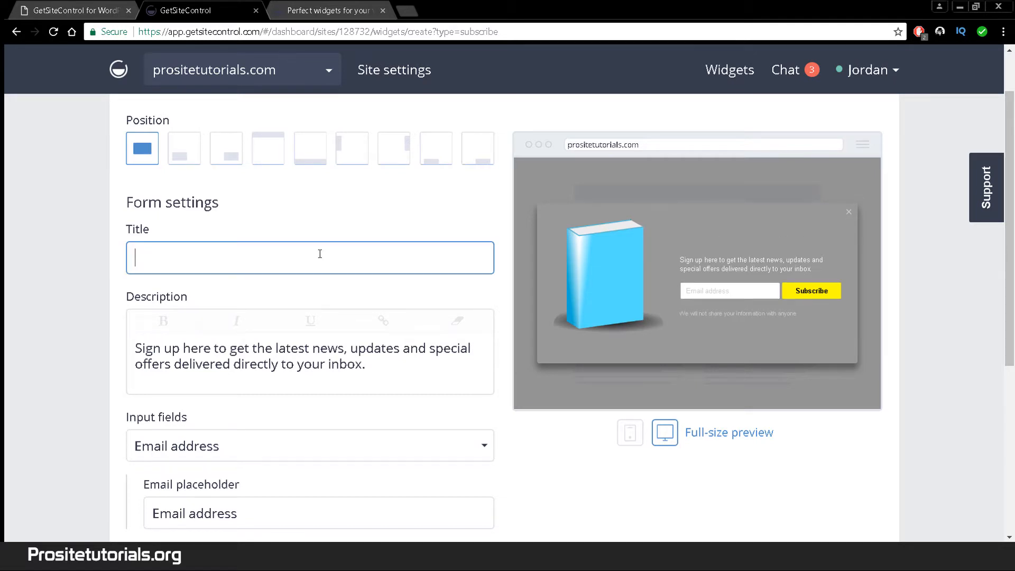
{"action": "type", "text": "Get M"}
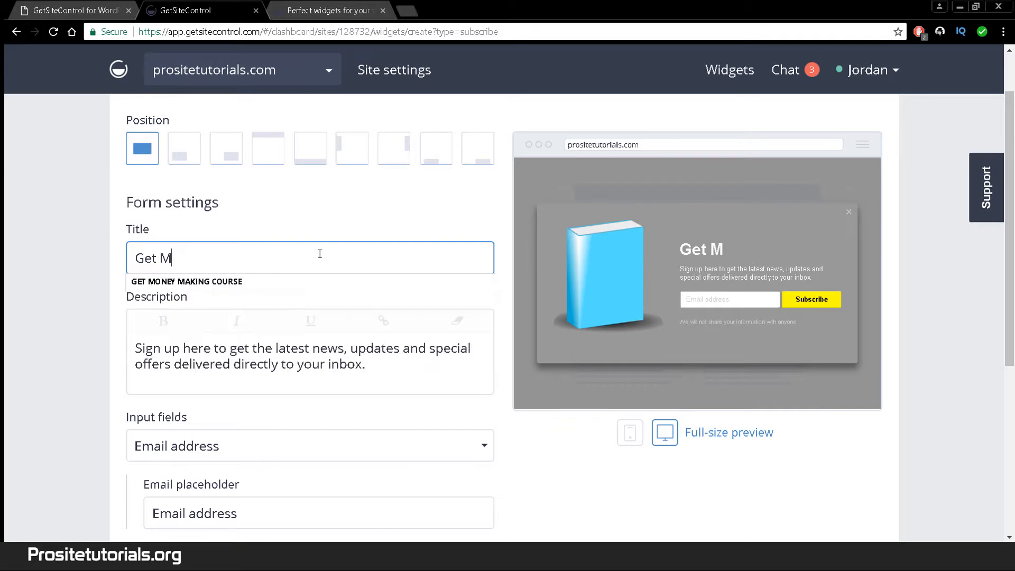
{"action": "type", "text": "y "}
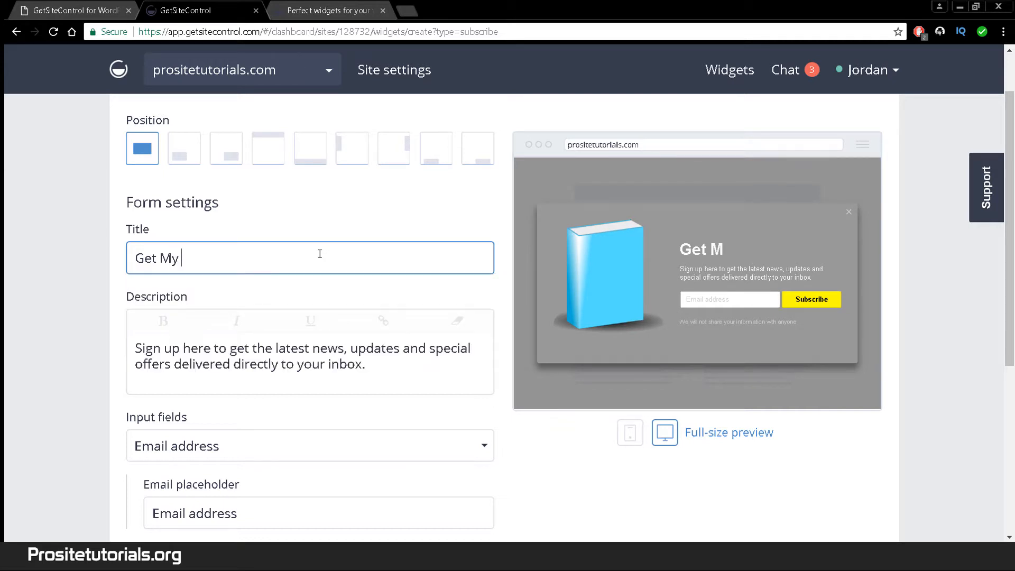
{"action": "type", "text": "FREE /"}
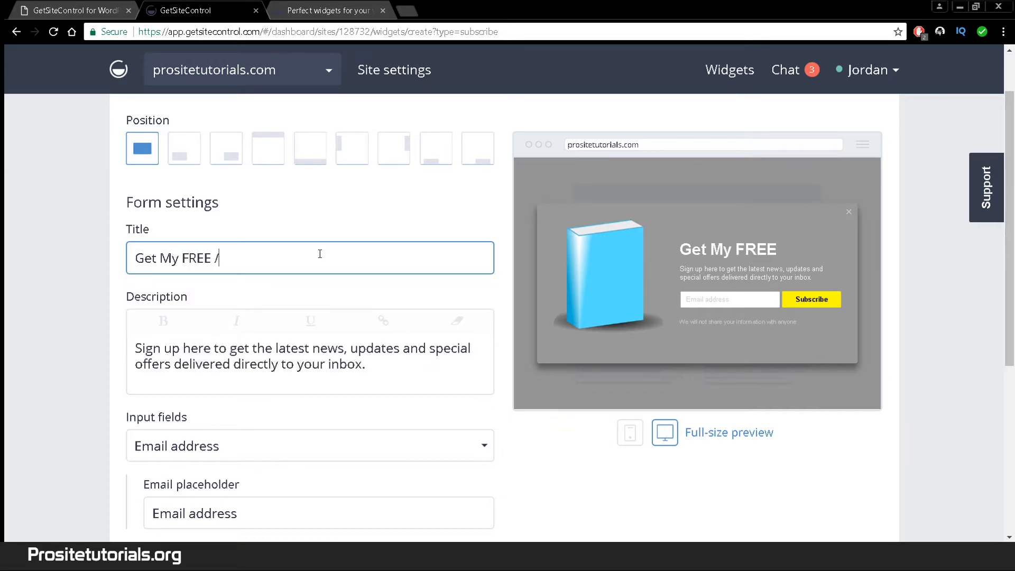
{"action": "type", "text": "5 T"}
{"action": "key", "text": "BackSpace"}
{"action": "key", "text": "BackSpace"}
{"action": "key", "text": "BackSpace"}
{"action": "key", "text": "BackSpace"}
{"action": "type", "text": "\"5 Tip"}
{"action": "key", "text": "BackSpace"}
{"action": "key", "text": "BackSpace"}
{"action": "key", "text": "BackSpace"}
{"action": "type", "text": "tips t"}
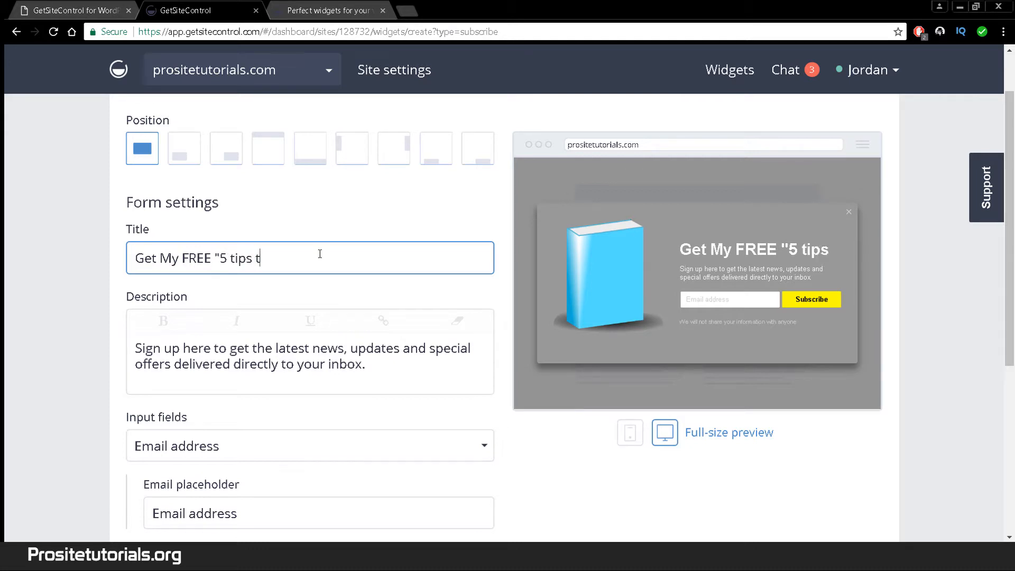
{"action": "type", "text": "o make"}
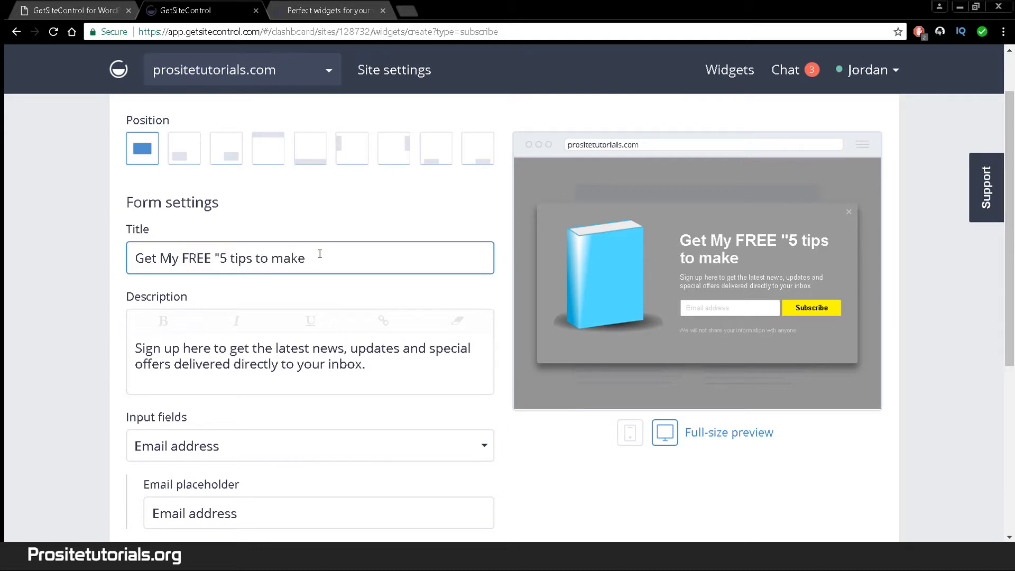
{"action": "type", "text": " 10k online p"}
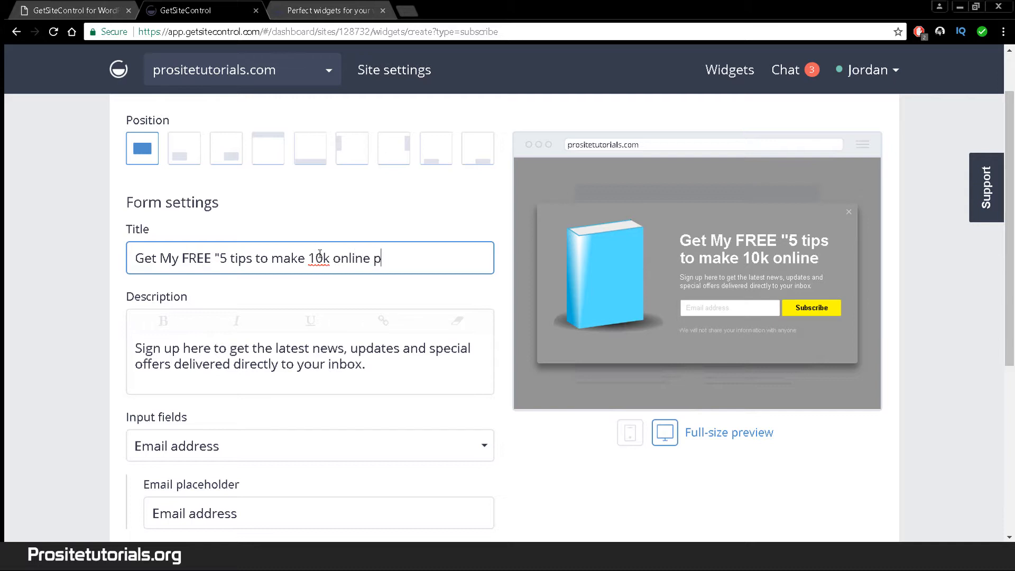
{"action": "type", "text": "er month"}
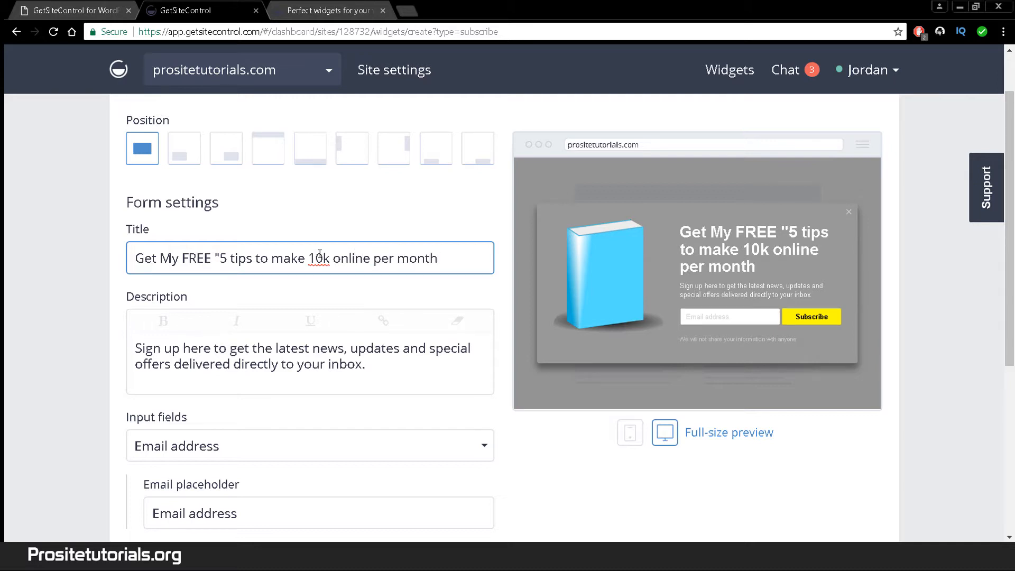
{"action": "type", "text": "\" ebook"}
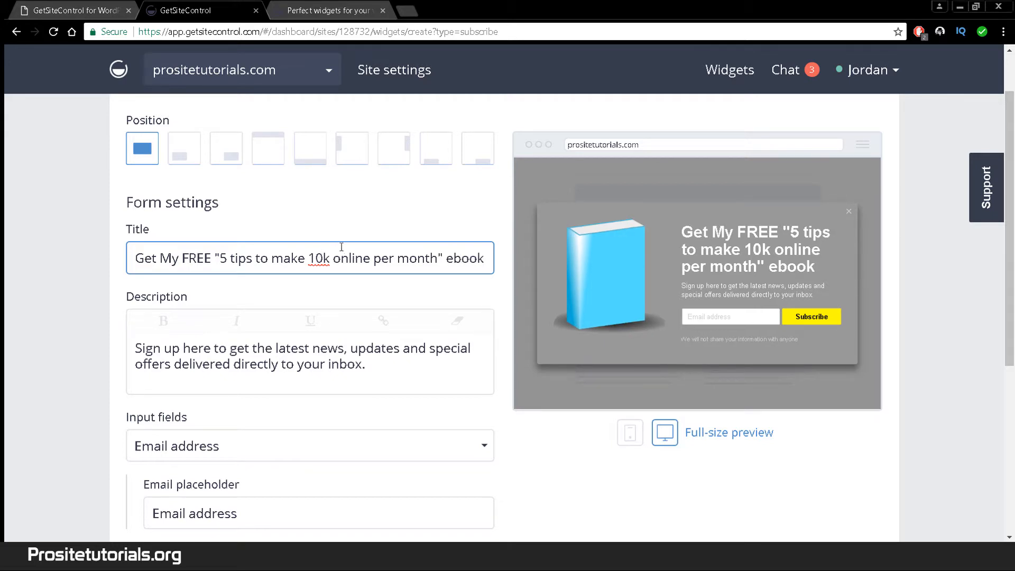
{"action": "left_click", "coordinate": [454, 259]}
{"action": "type", "text": "-"}
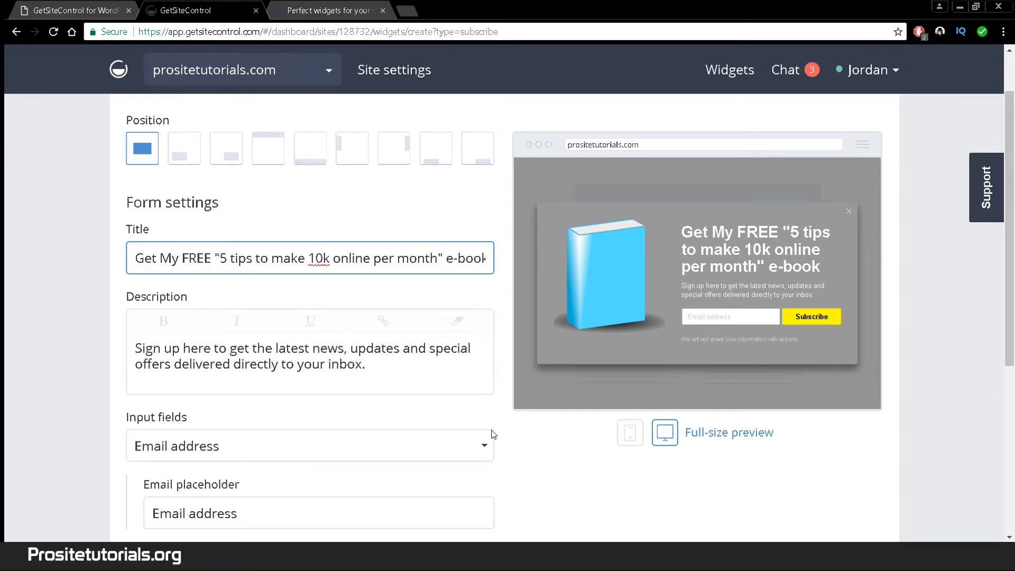
Step: Clear the default newsletter sign-up text from the form's description
{"action": "scroll", "coordinate": [325, 340], "scroll_direction": "up", "scroll_amount": 1}
{"action": "scroll", "coordinate": [317, 381], "scroll_direction": "down", "scroll_amount": 1}
{"action": "left_click_drag", "start_coordinate": [353, 377], "coordinate": [106, 286]}
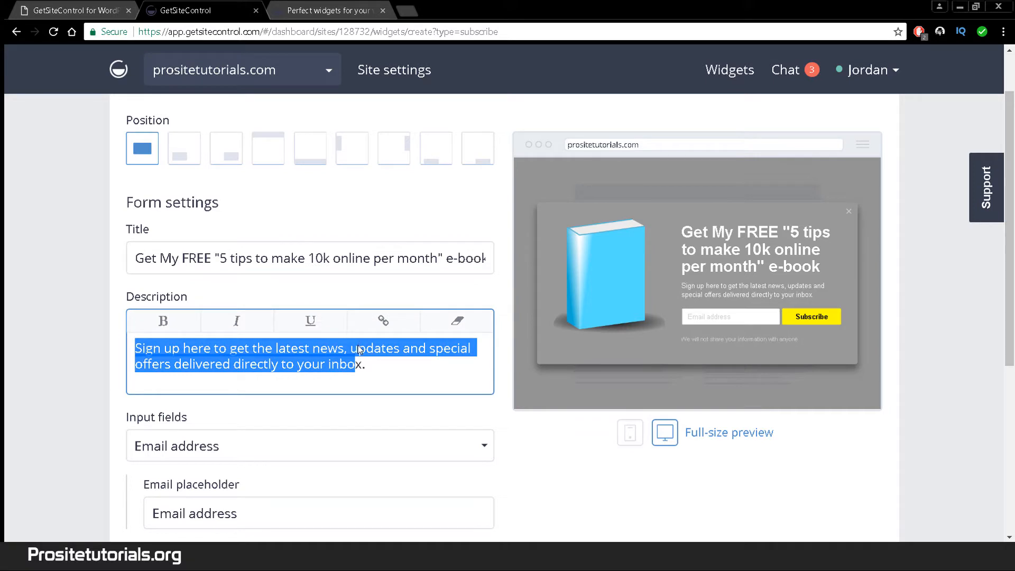
{"action": "key", "text": "BackSpace"}
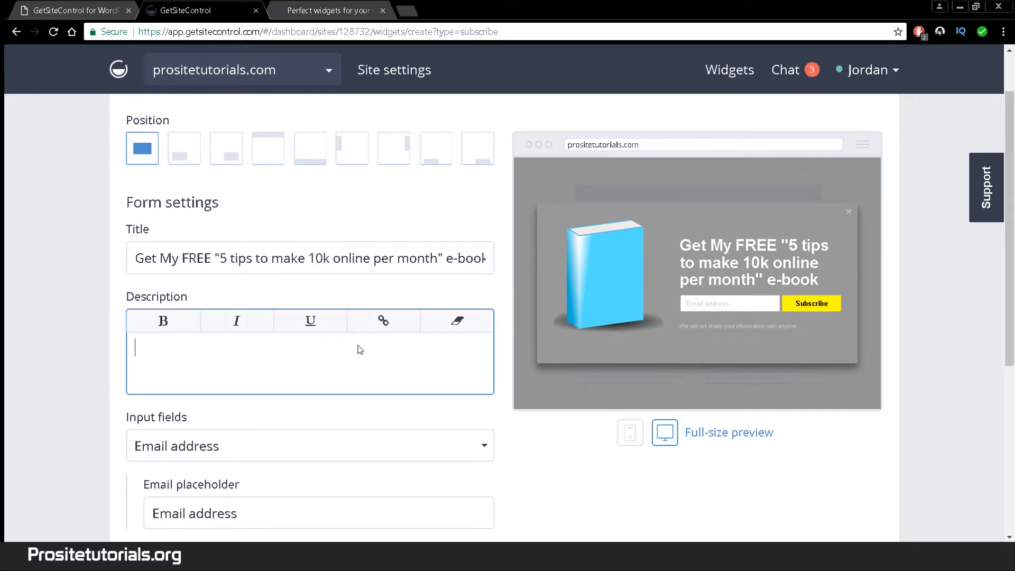
Step: Try the word "description" as the form's description text, then erase it
{"action": "type", "text": "description"}
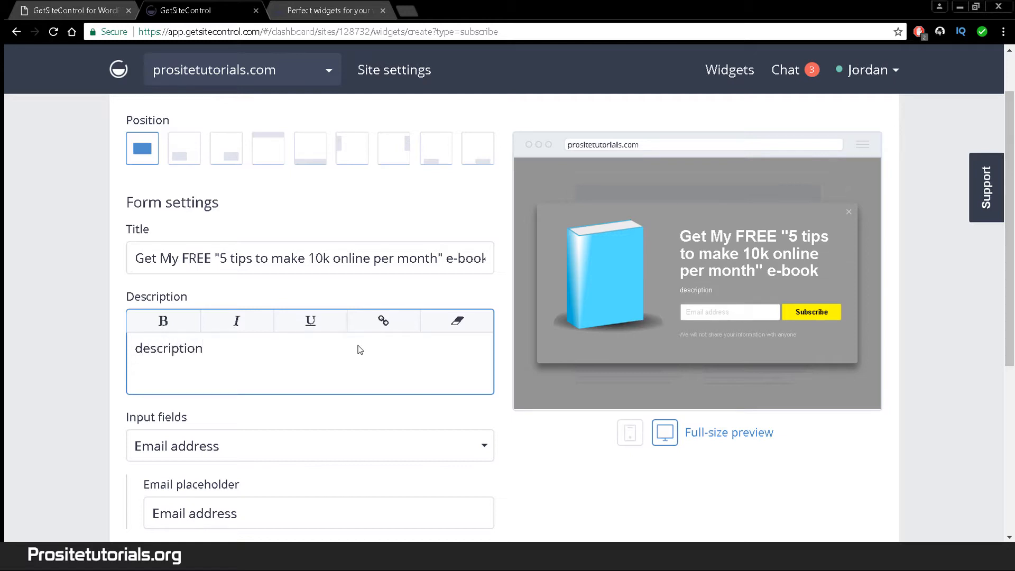
{"action": "key", "text": "BackSpace"}
{"action": "key", "text": "BackSpace"}
{"action": "key", "text": "BackSpace"}
{"action": "key", "text": "BackSpace"}
{"action": "key", "text": "BackSpace"}
{"action": "key", "text": "BackSpace"}
{"action": "key", "text": "BackSpace"}
{"action": "key", "text": "BackSpace"}
{"action": "key", "text": "BackSpace"}
{"action": "key", "text": "BackSpace"}
{"action": "key", "text": "BackSpace"}
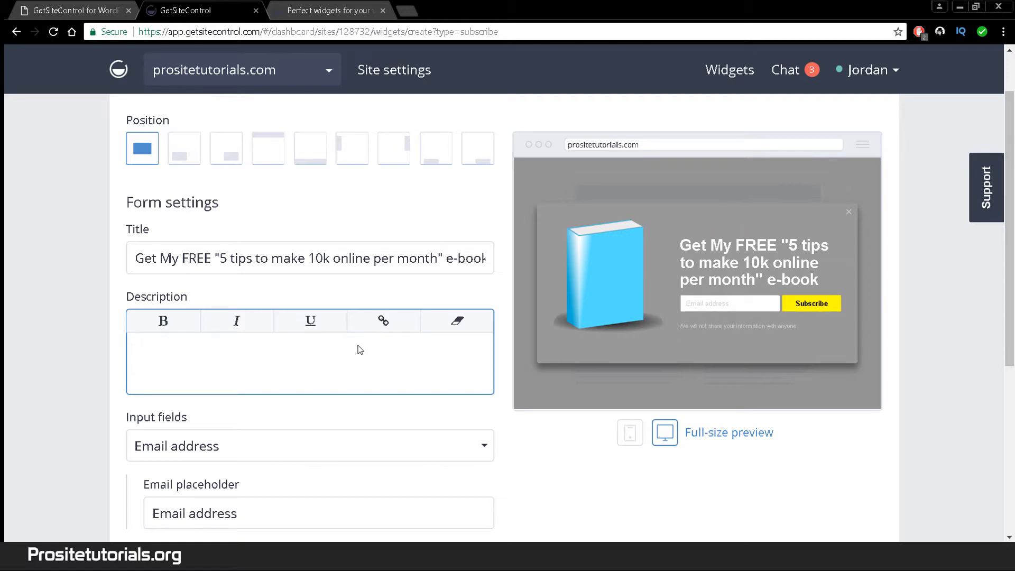
Step: Write "Just fill the box below with your email to get your free ebook..." as the form's description
{"action": "type", "text": "Just filk"}
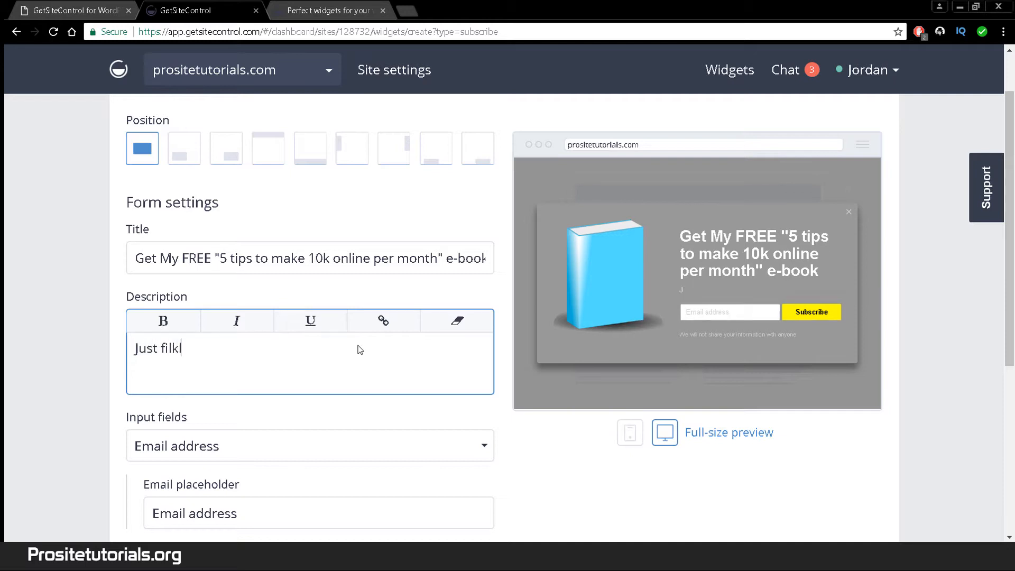
{"action": "key", "text": "BackSpace"}
{"action": "type", "text": "l the box below to"}
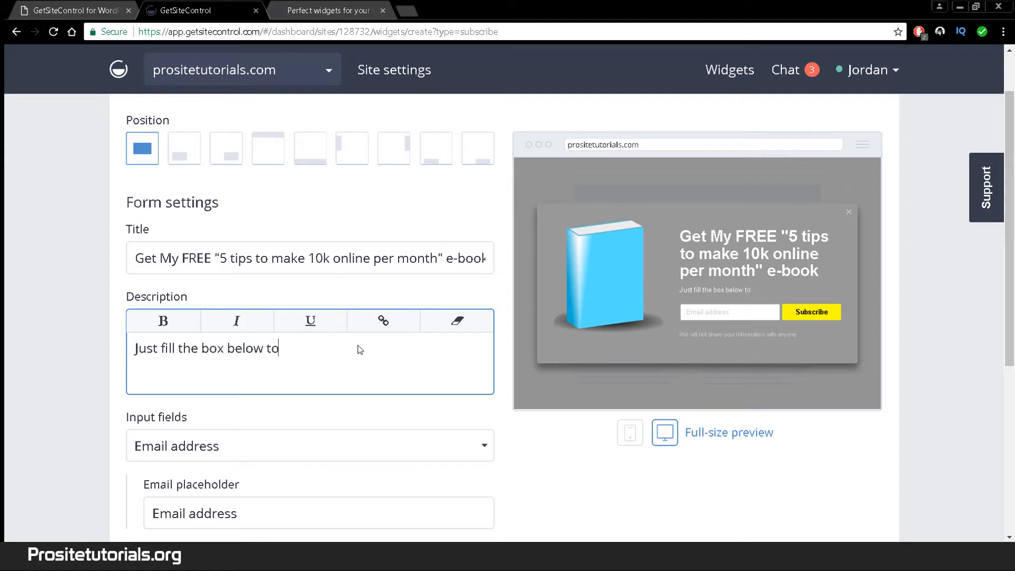
{"action": "key", "text": "BackSpace"}
{"action": "key", "text": "BackSpace"}
{"action": "type", "text": "with your email to get yo"}
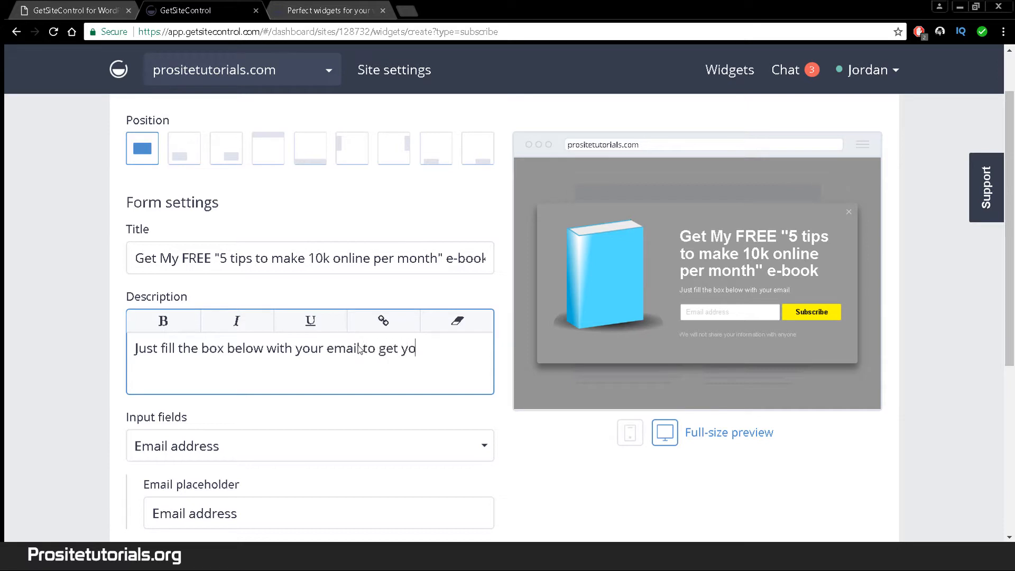
{"action": "type", "text": "ur free ebook..."}
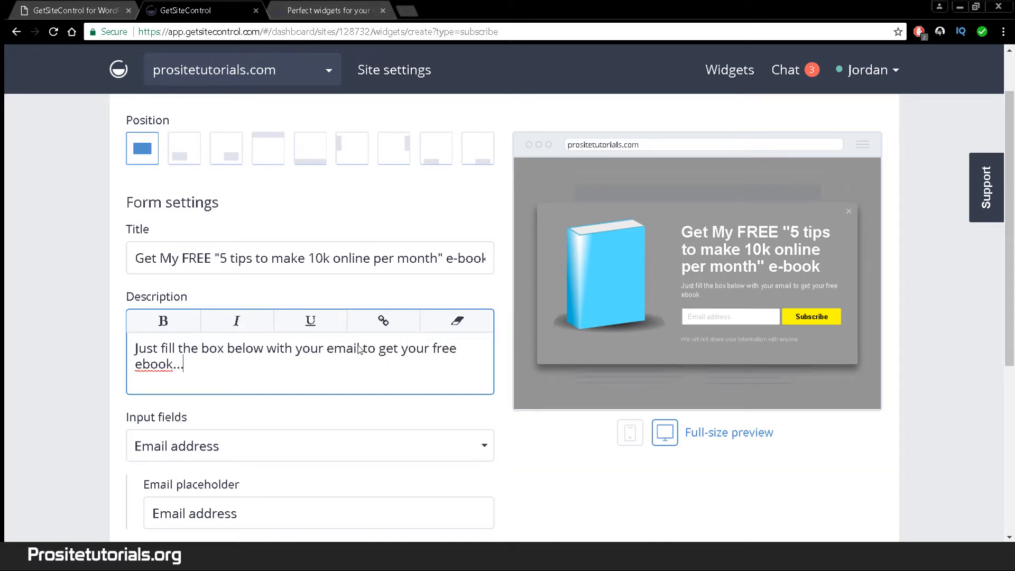
Step: Try "Name and email address" as the form's input fields, then return to "Email address" only
{"action": "scroll", "coordinate": [458, 363], "scroll_direction": "up", "scroll_amount": 1}
{"action": "scroll", "coordinate": [458, 363], "scroll_direction": "down", "scroll_amount": 5}
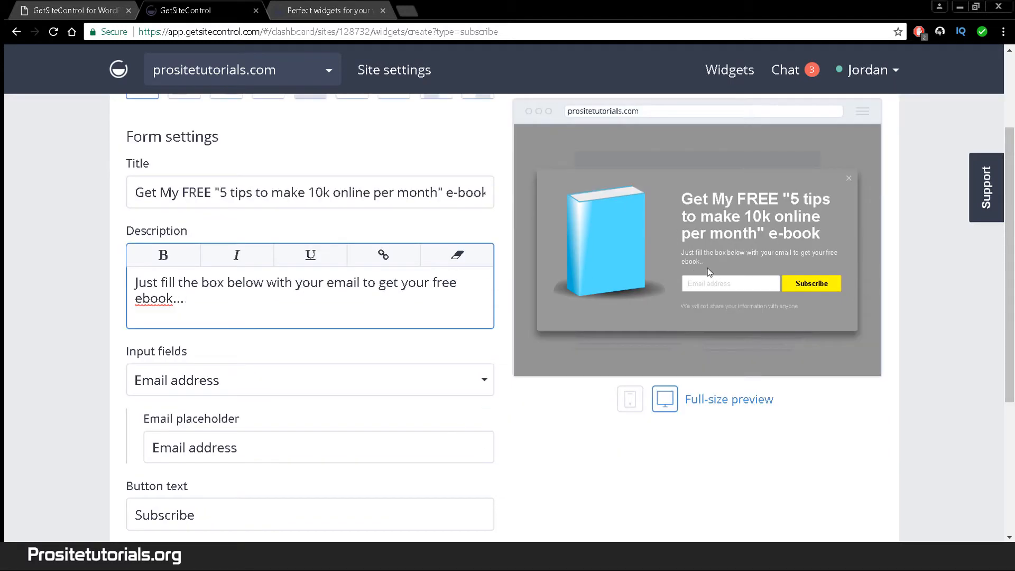
{"action": "scroll", "coordinate": [283, 233], "scroll_direction": "down", "scroll_amount": 1}
{"action": "scroll", "coordinate": [281, 259], "scroll_direction": "up", "scroll_amount": 1}
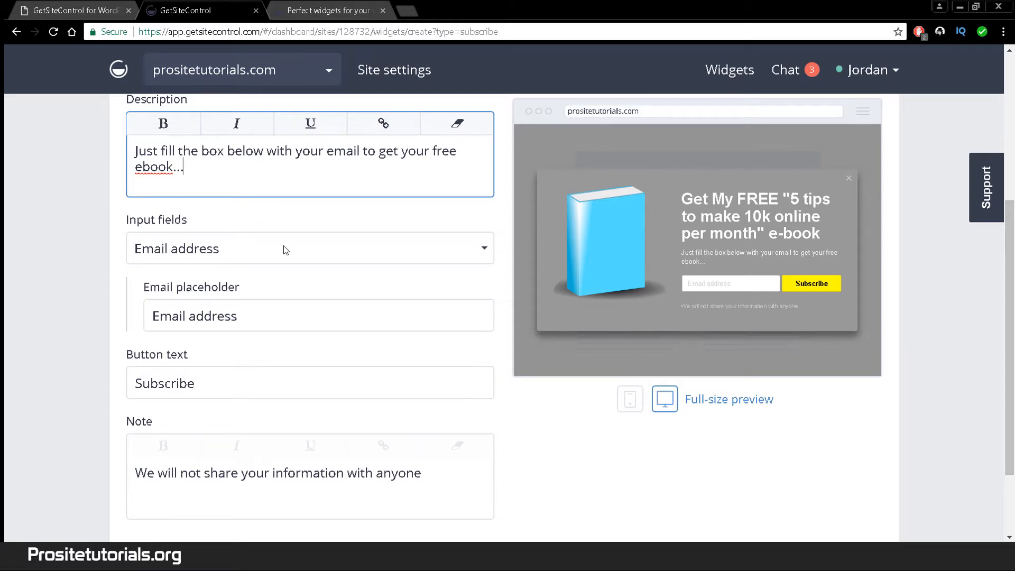
{"action": "left_click", "coordinate": [285, 250]}
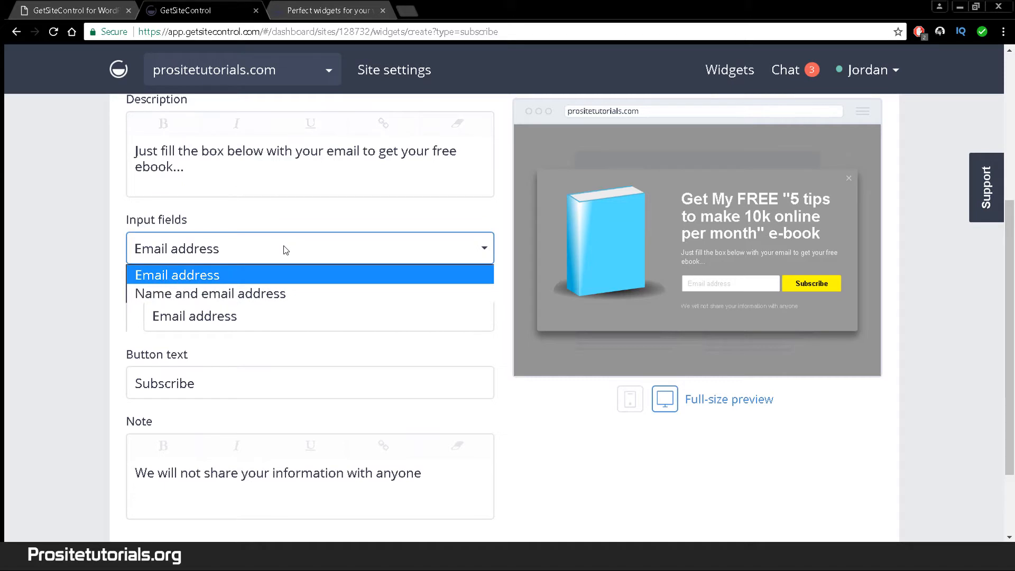
{"action": "left_click", "coordinate": [274, 292]}
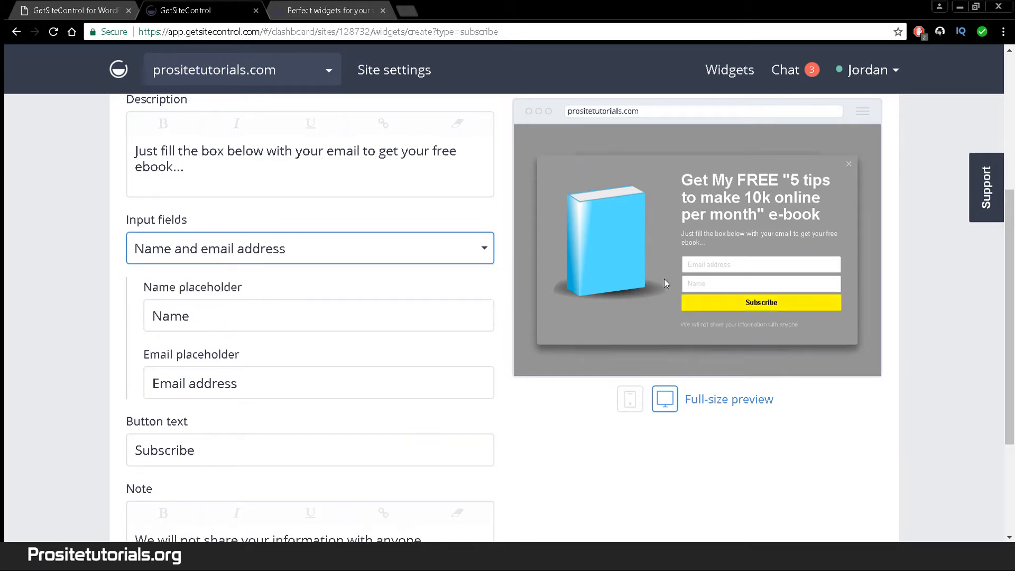
{"action": "left_click", "coordinate": [309, 253]}
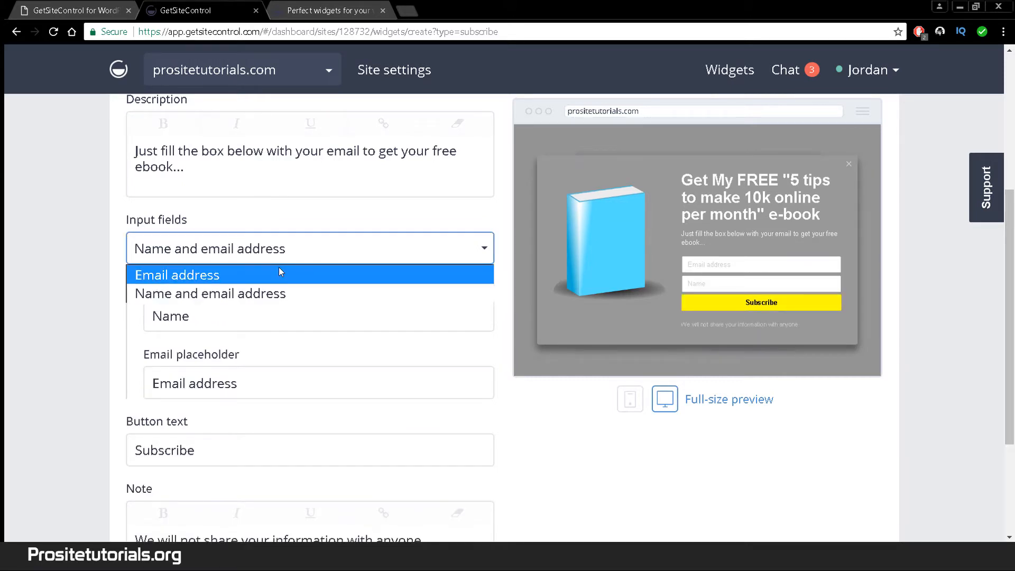
{"action": "left_click", "coordinate": [279, 272]}
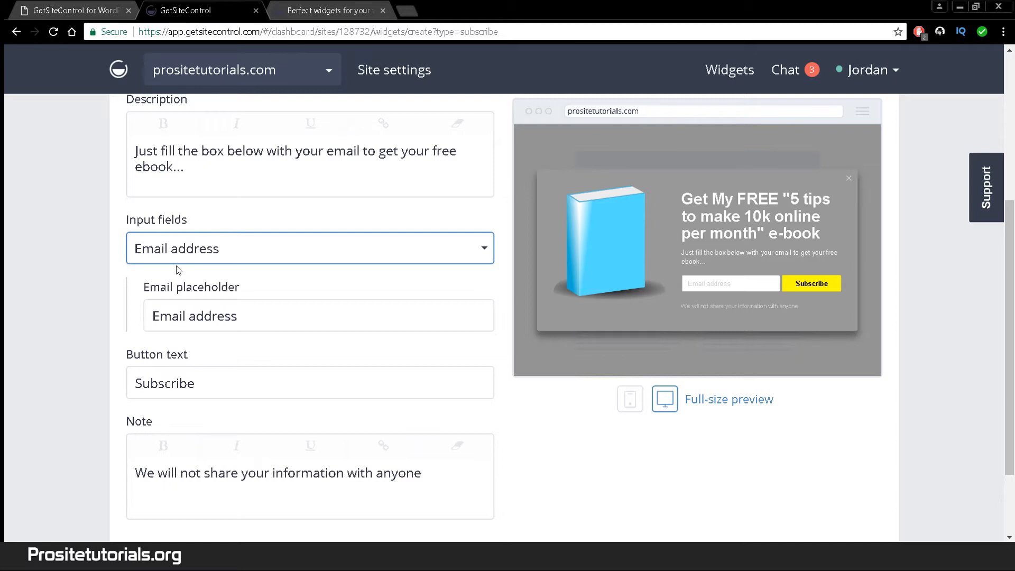
Step: Change the email field's placeholder to "My Email address"
{"action": "left_click", "coordinate": [290, 329]}
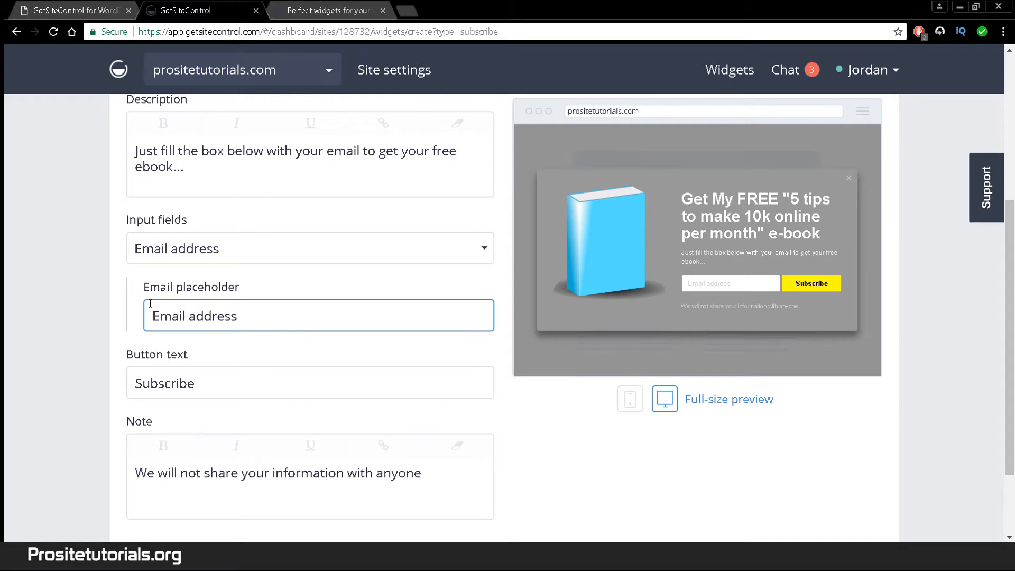
{"action": "type", "text": "MY"}
{"action": "key", "text": "BackSpace"}
{"action": "key", "text": "BackSpace"}
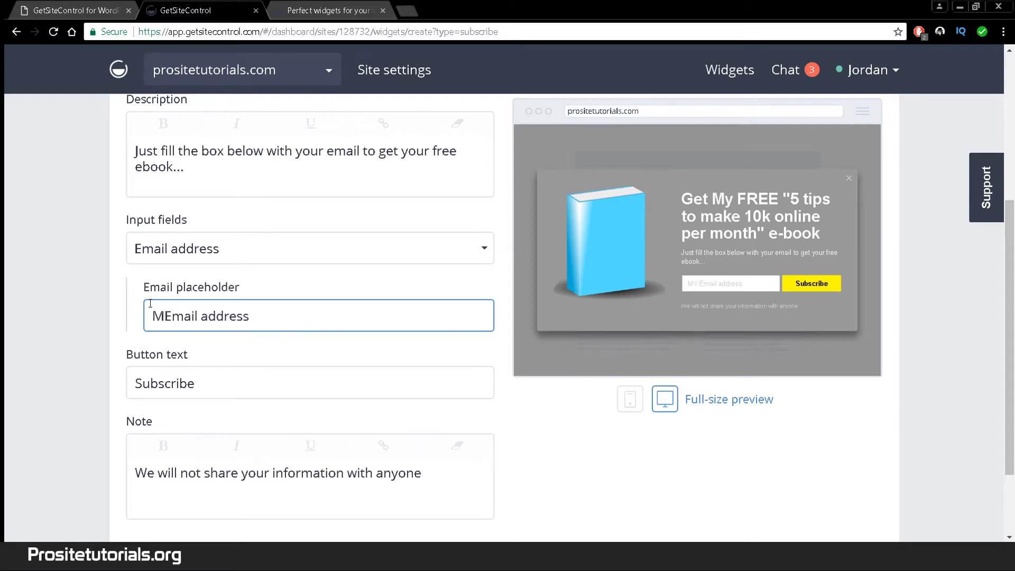
{"action": "type", "text": "y"}
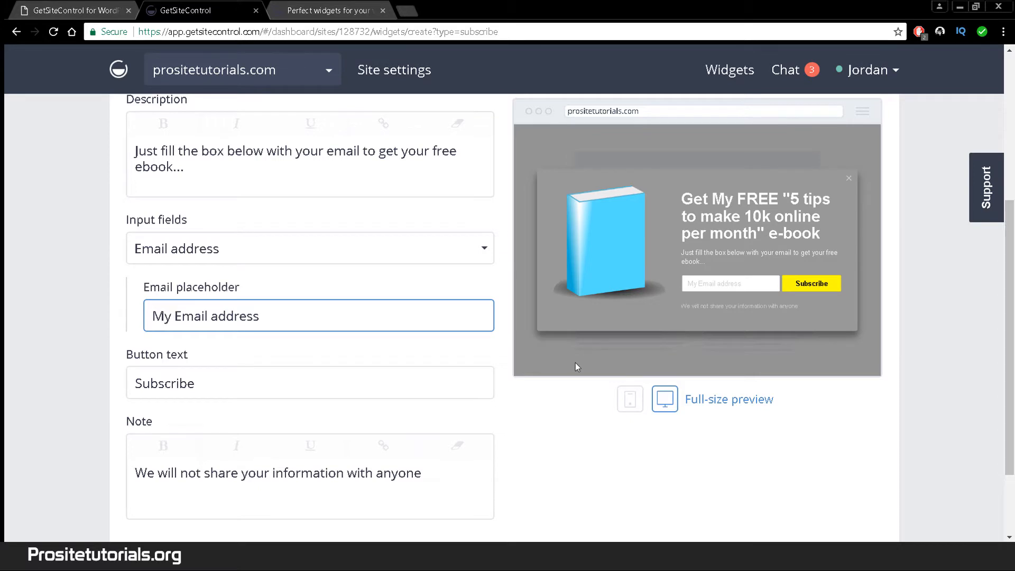
Step: Try "GET EBOOK" in capitals as the form's button text
{"action": "scroll", "coordinate": [575, 363], "scroll_direction": "down", "scroll_amount": 1}
{"action": "double_click", "coordinate": [272, 302]}
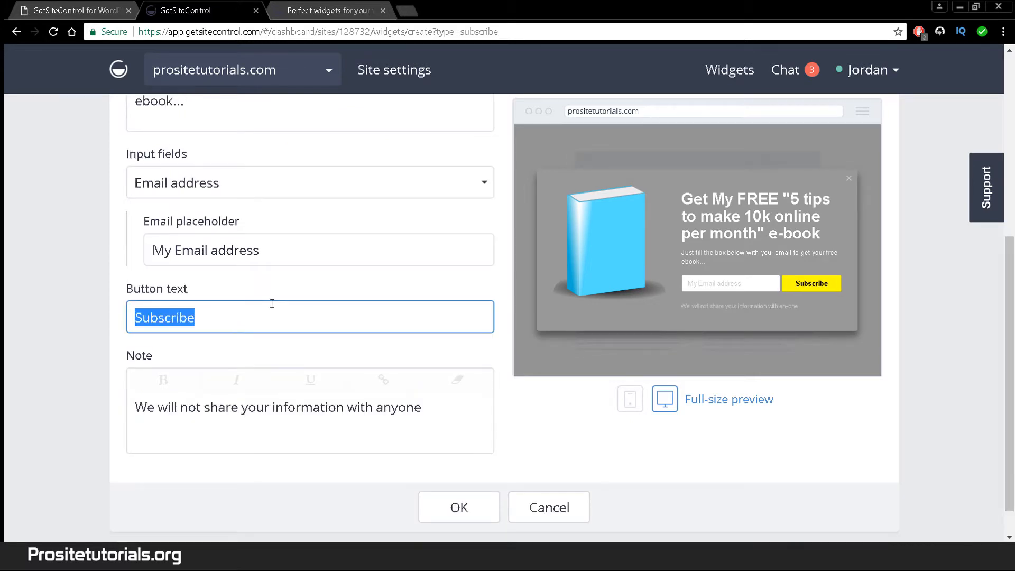
{"action": "type", "text": "Get"}
{"action": "key", "text": "BackSpace"}
{"action": "key", "text": "BackSpace"}
{"action": "key", "text": "BackSpace"}
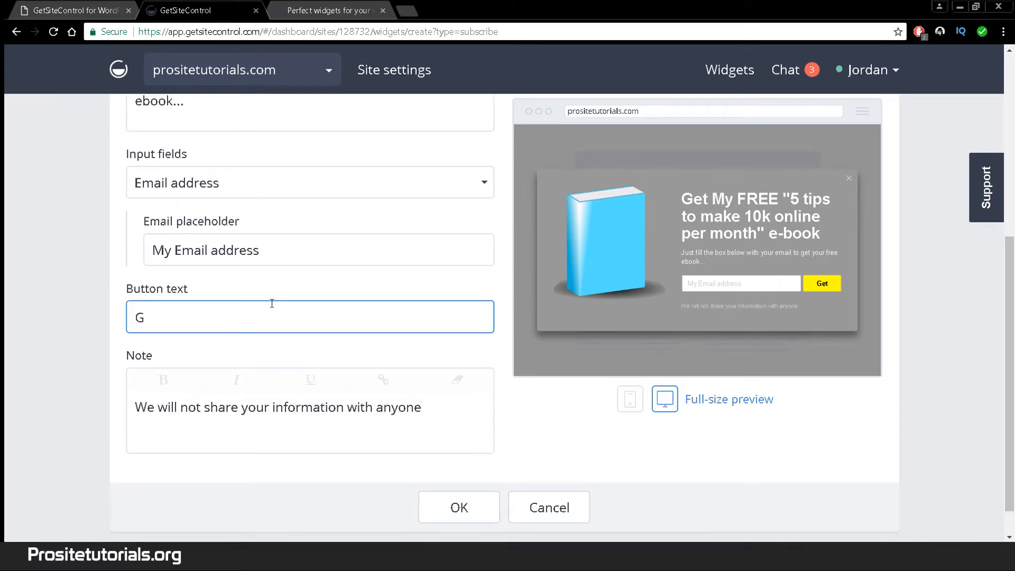
{"action": "type", "text": "ET EBOOK"}
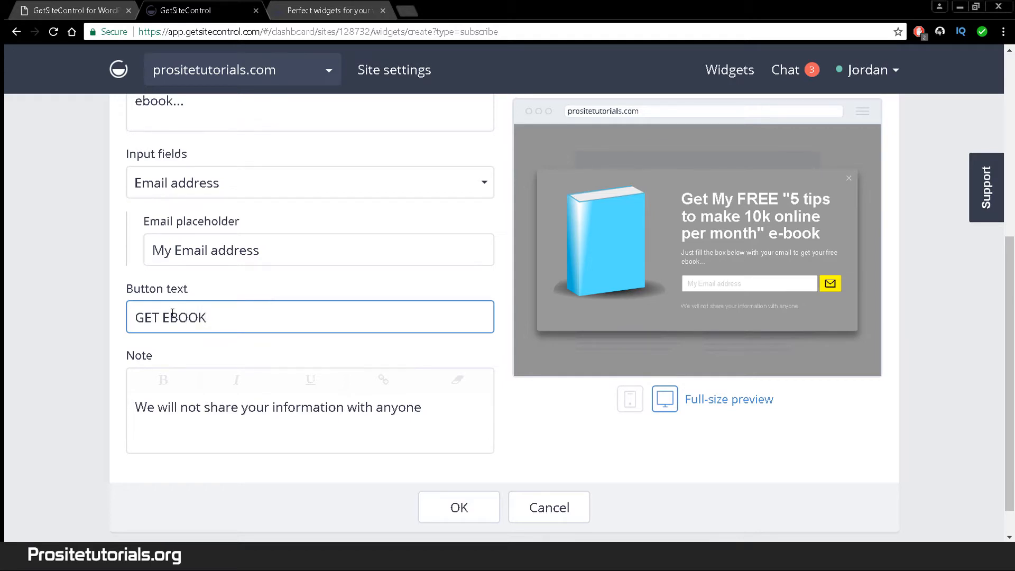
Step: Replace the form's button text with "Get Ebook"
{"action": "key", "text": "ctrl+a"}
{"action": "type", "text": "Get "}
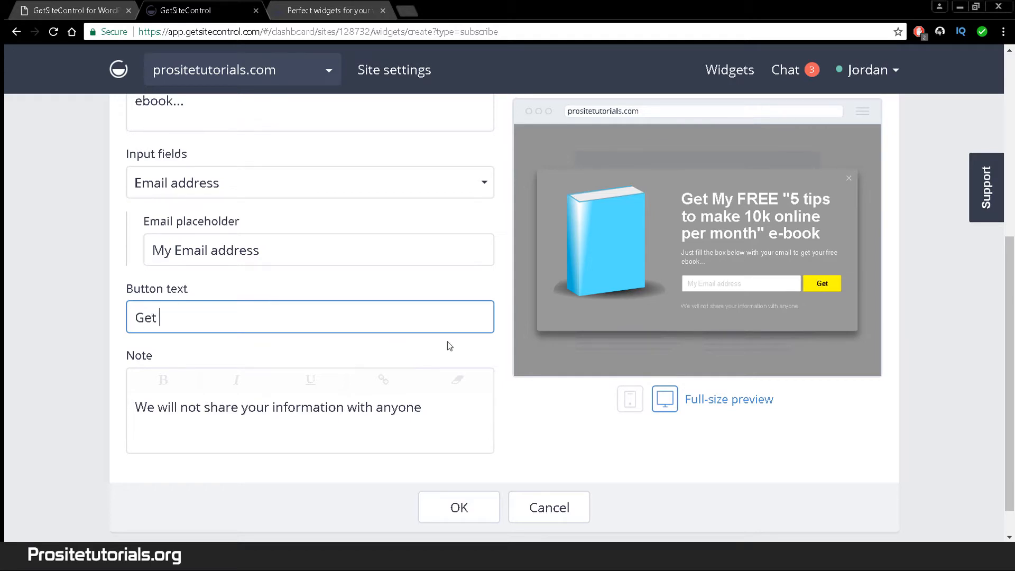
{"action": "type", "text": "Ebook"}
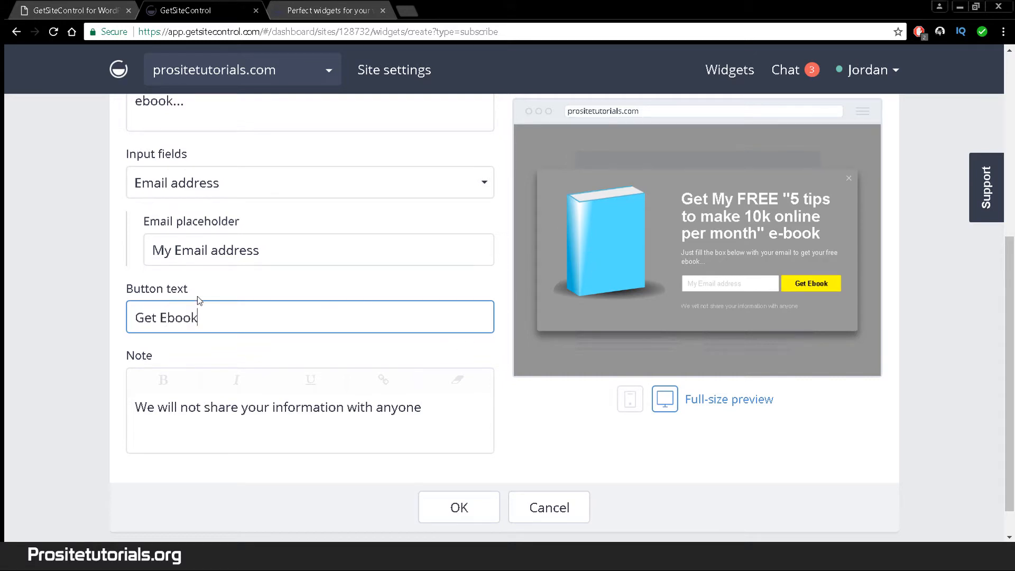
Step: Go to the widget's success page settings and set the final action to redirect to URL
{"action": "scroll", "coordinate": [513, 418], "scroll_direction": "up", "scroll_amount": 5}
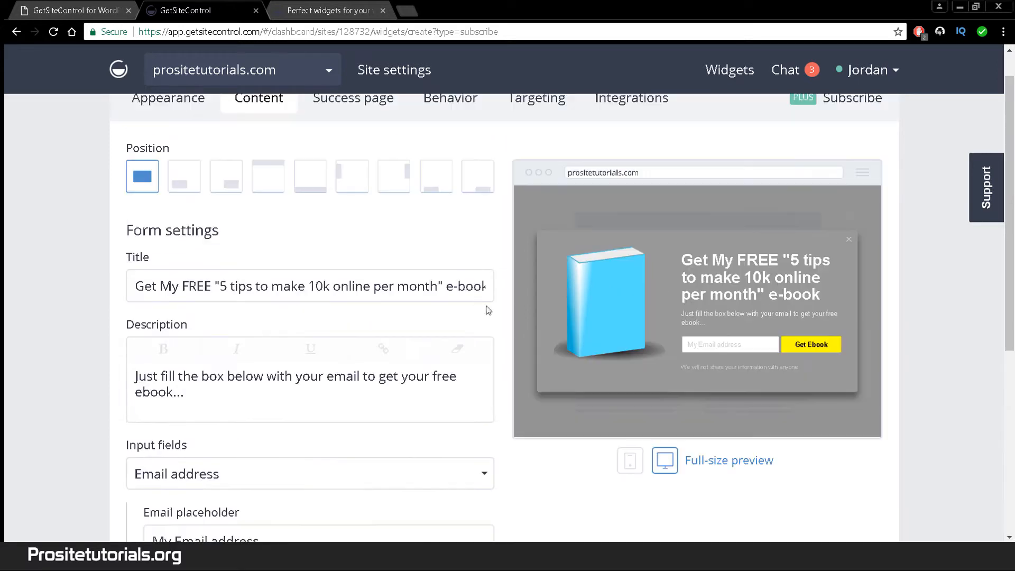
{"action": "scroll", "coordinate": [397, 231], "scroll_direction": "up", "scroll_amount": 1}
{"action": "left_click", "coordinate": [362, 136]}
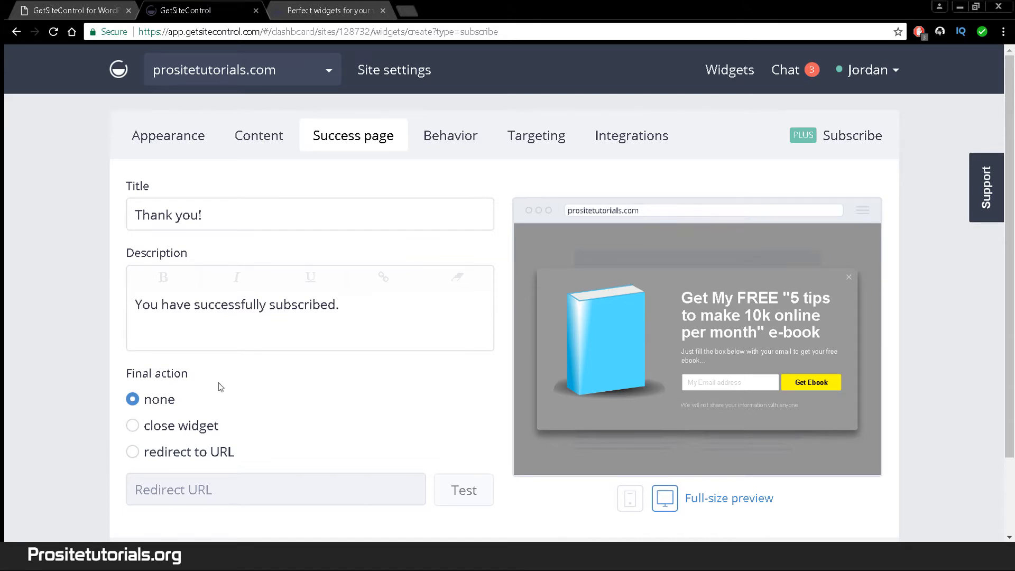
{"action": "scroll", "coordinate": [158, 370], "scroll_direction": "down", "scroll_amount": 1}
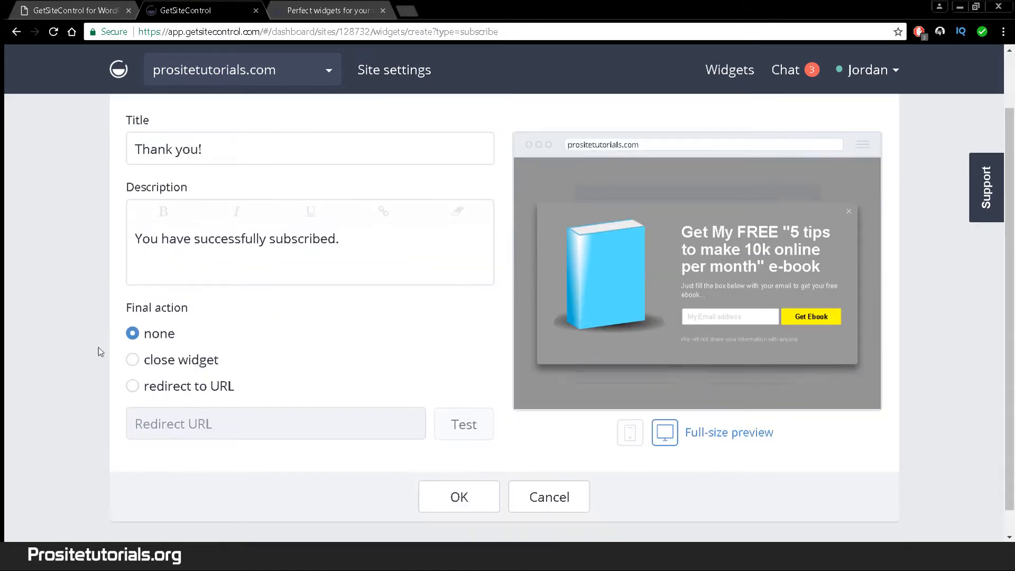
{"action": "left_click", "coordinate": [156, 389]}
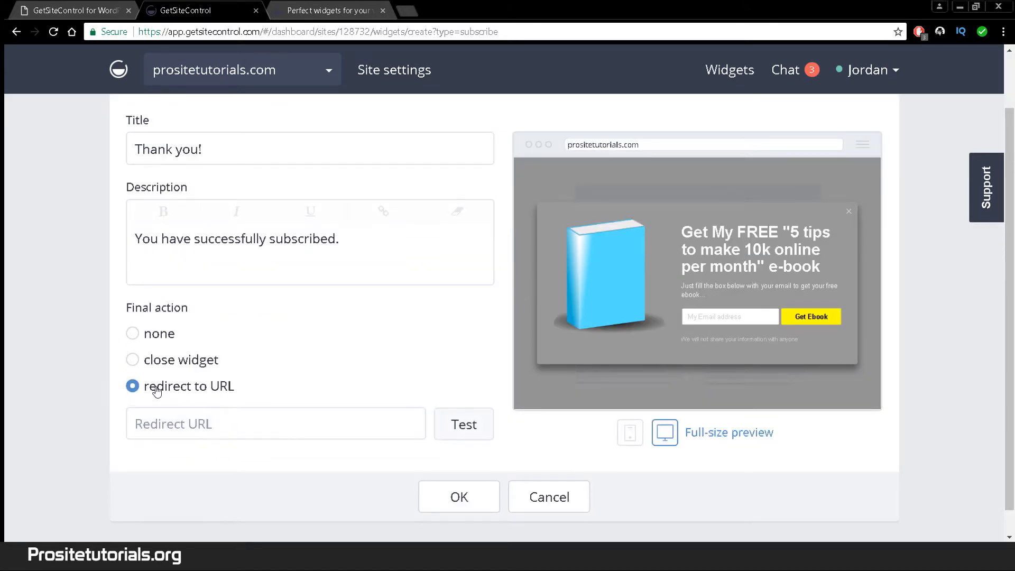
{"action": "left_click", "coordinate": [182, 426]}
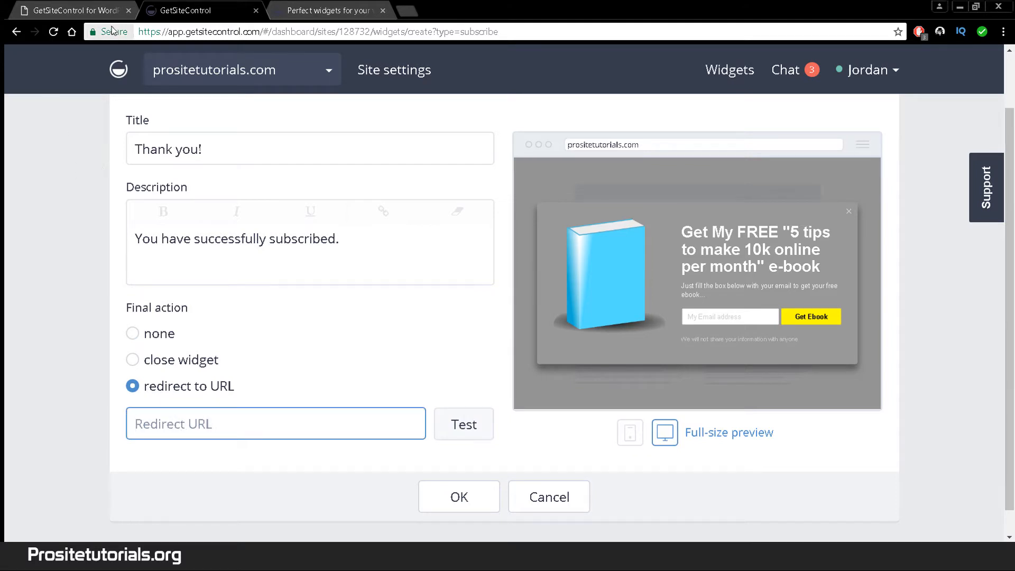
Step: Switch to the WordPress admin and start a new page titled "Thanks you"
{"action": "left_click", "coordinate": [108, 10]}
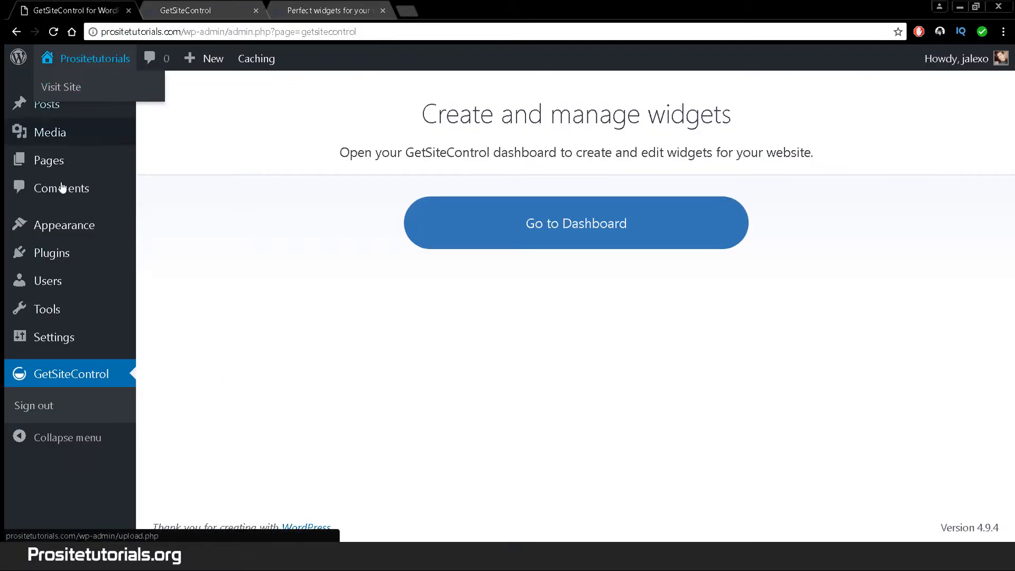
{"action": "mouse_move", "coordinate": [64, 161]}
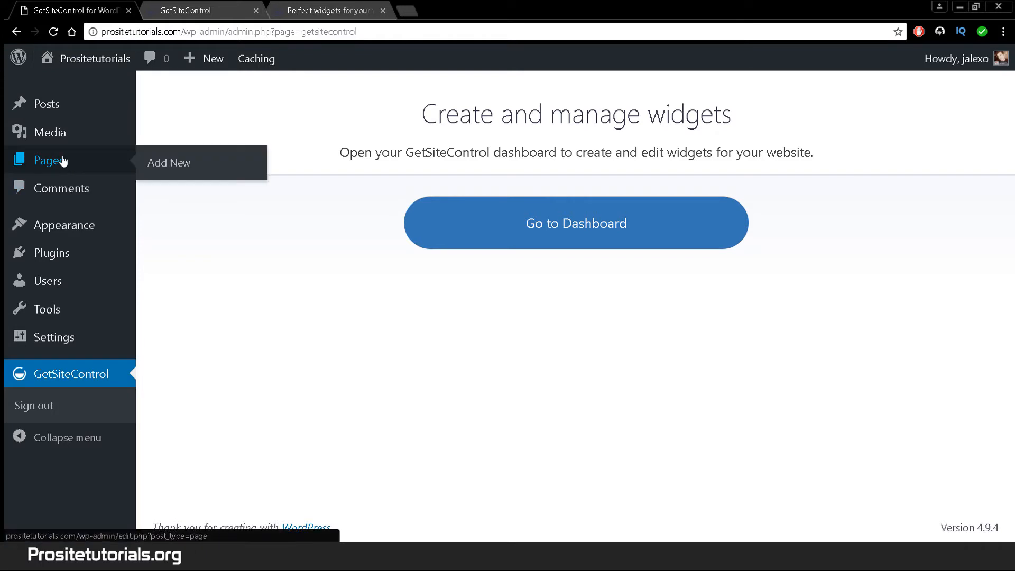
{"action": "left_click", "coordinate": [185, 163]}
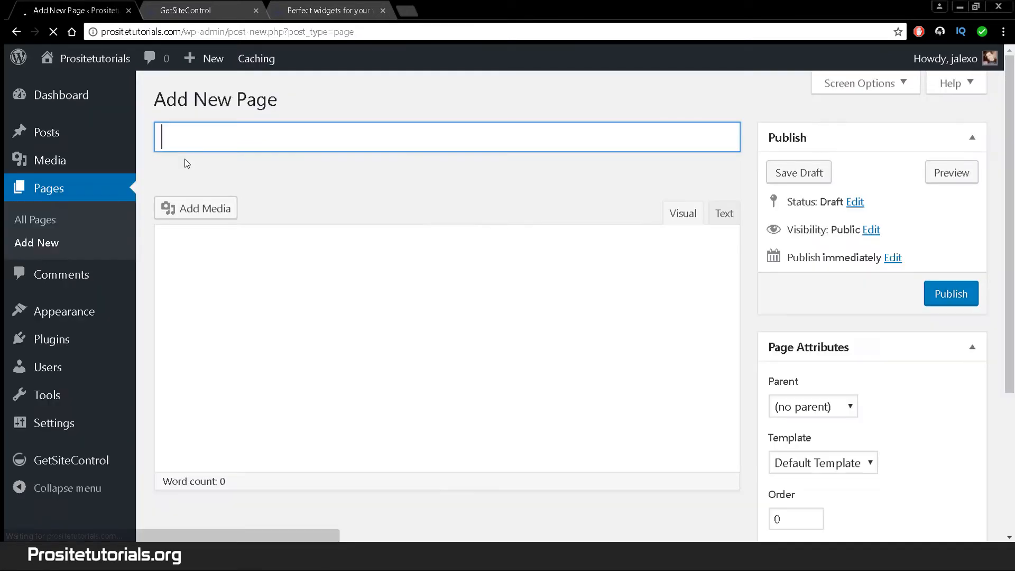
{"action": "type", "text": "Tan"}
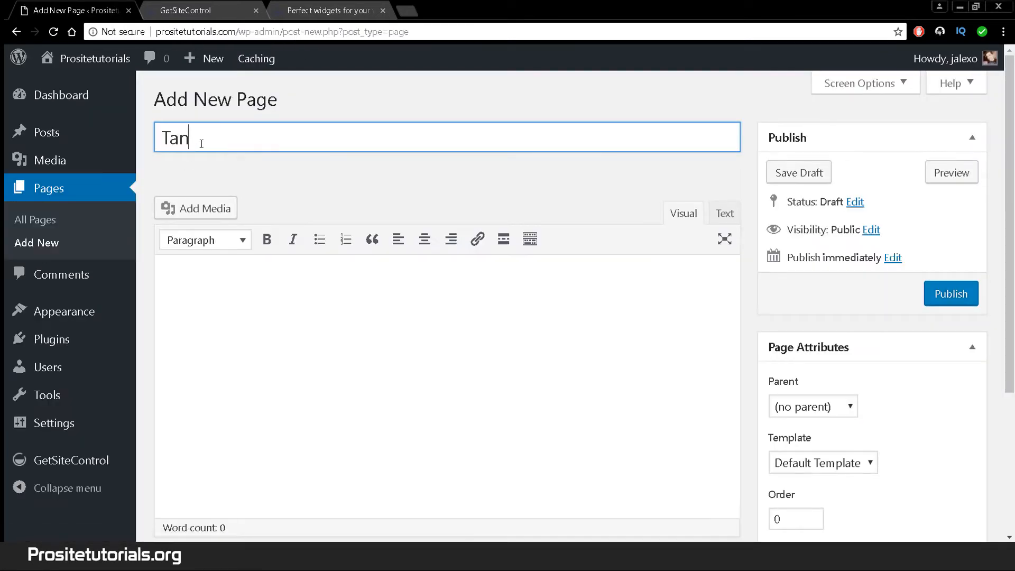
{"action": "key", "text": "BackSpace"}
{"action": "type", "text": "hanjs"}
{"action": "key", "text": "BackSpace"}
{"action": "key", "text": "BackSpace"}
{"action": "type", "text": "ks you"}
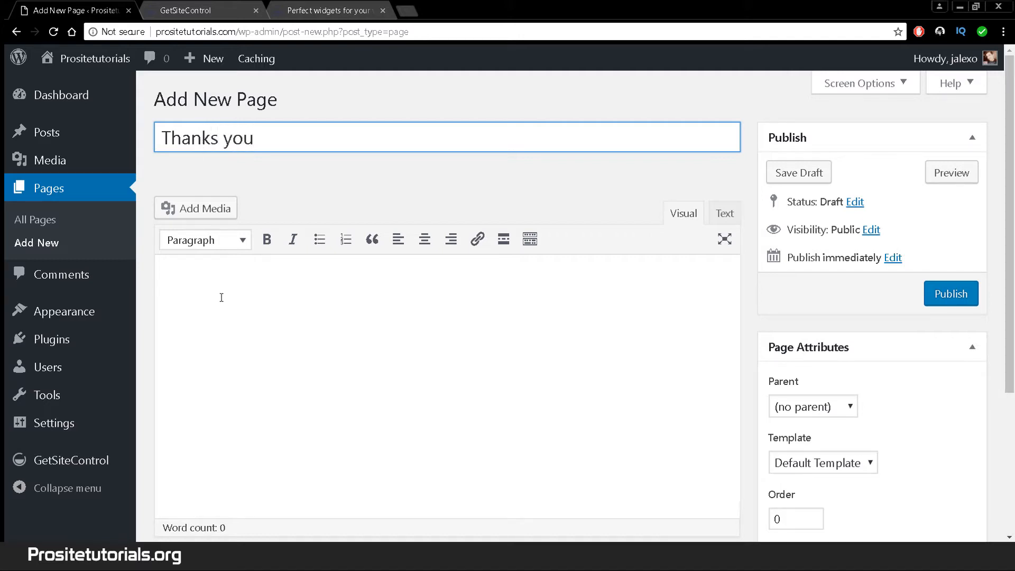
Step: Write "promote a product" and, in a second paragraph, "warning: spam box" as the page's content
{"action": "left_click", "coordinate": [238, 270]}
{"action": "type", "text": "promote "}
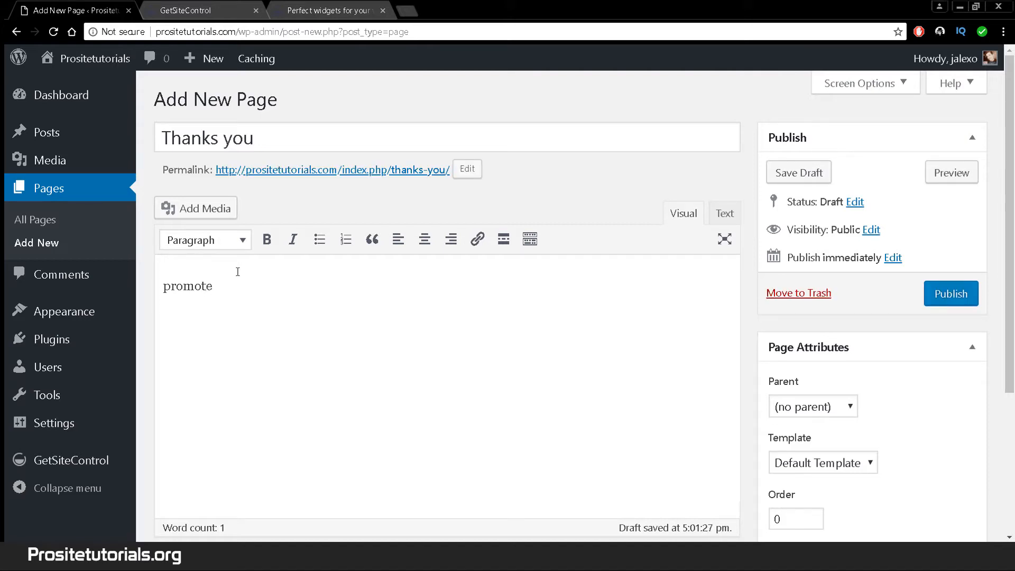
{"action": "type", "text": "a product"}
{"action": "key", "text": "Return"}
{"action": "type", "text": "spam"}
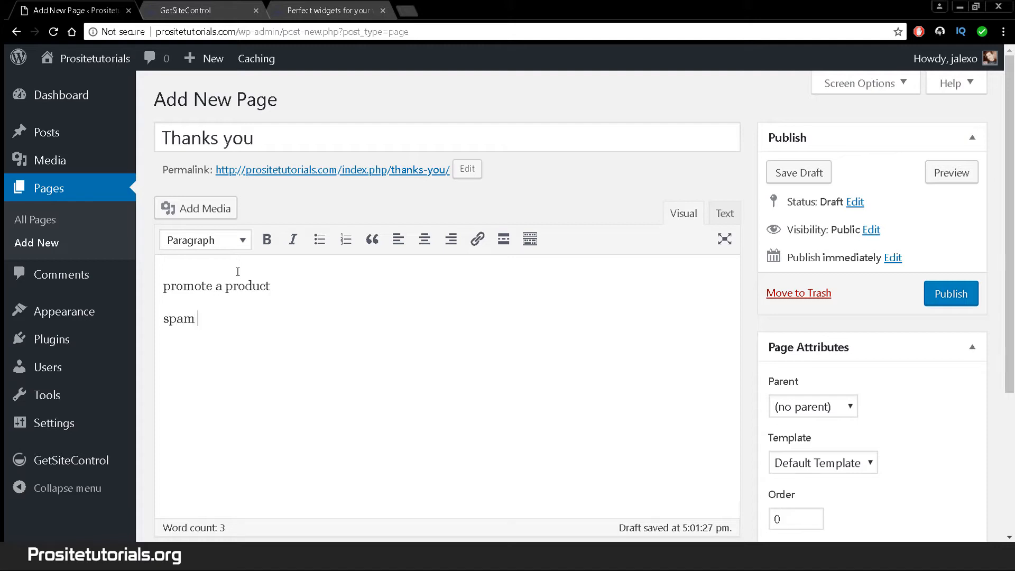
{"action": "type", "text": " box"}
{"action": "left_click", "coordinate": [164, 316]}
{"action": "type", "text": "warning:"}
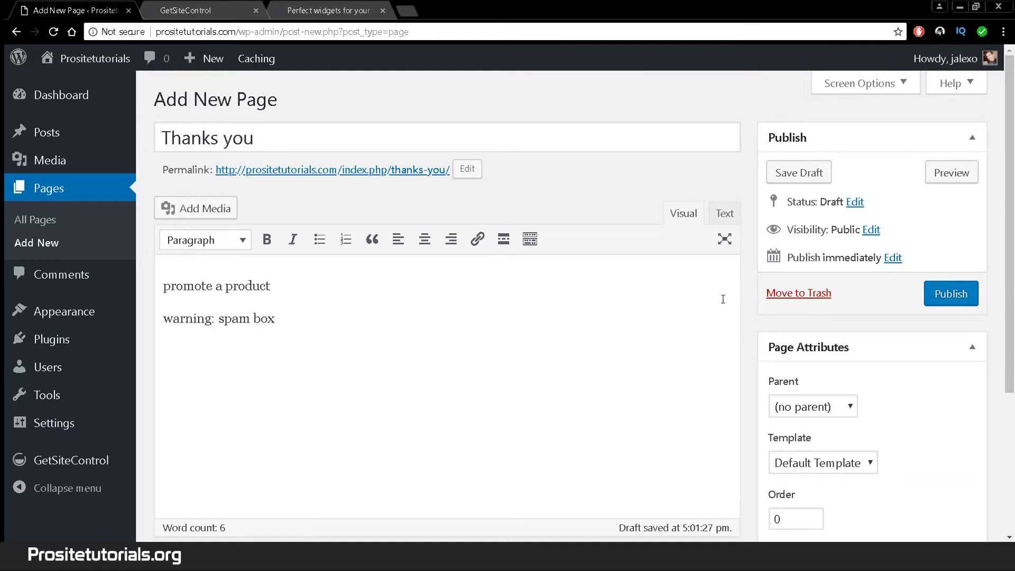
Step: Publish the "Thanks you" page and open it on the live site
{"action": "left_click", "coordinate": [967, 305]}
{"action": "left_click", "coordinate": [965, 305]}
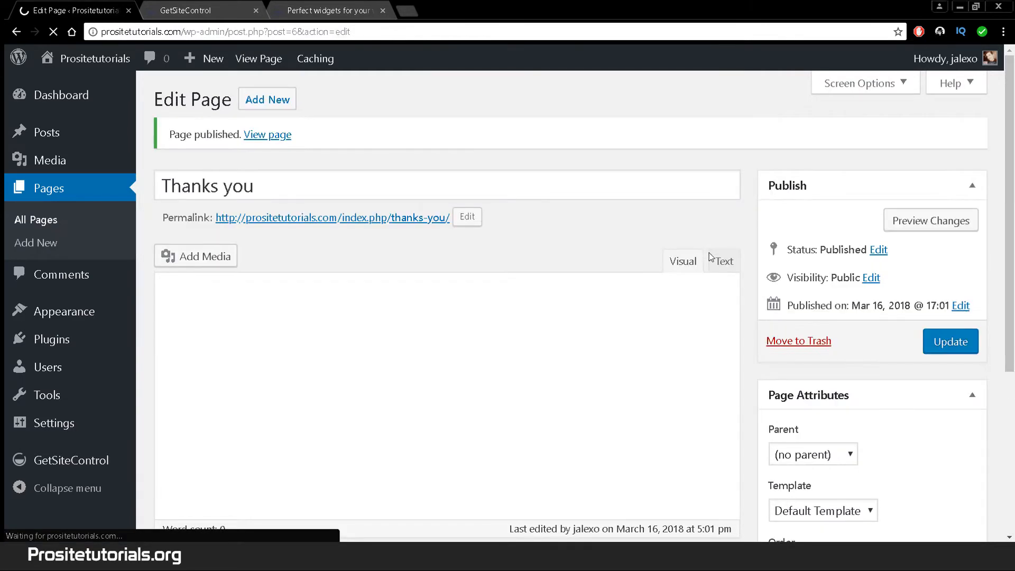
{"action": "left_click", "coordinate": [430, 221]}
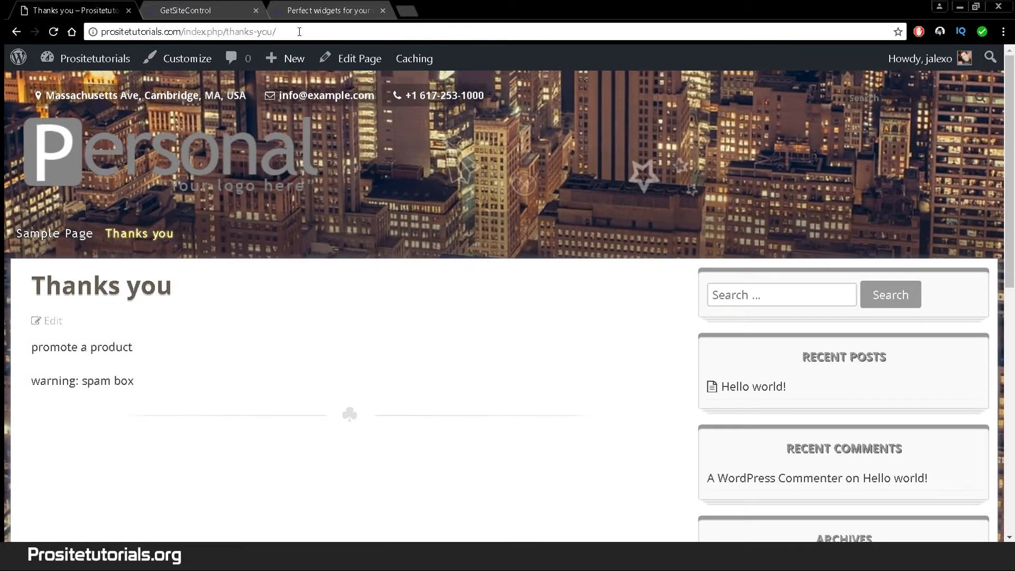
Step: Copy the live "Thanks you" page address and enter it as the widget's redirect URL in GetSiteControl
{"action": "left_click", "coordinate": [275, 32]}
{"action": "key", "text": "ctrl+c"}
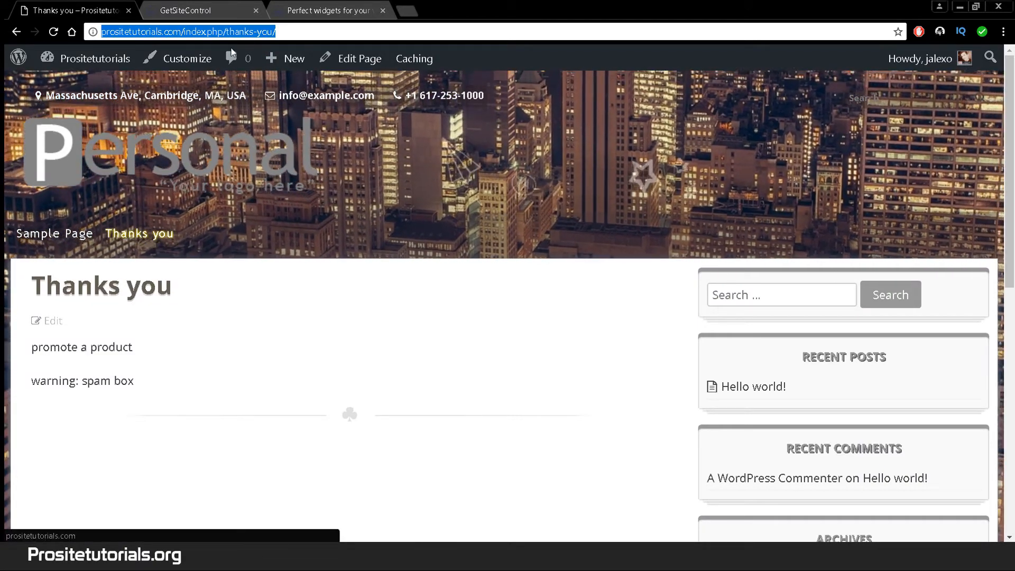
{"action": "left_click", "coordinate": [231, 15]}
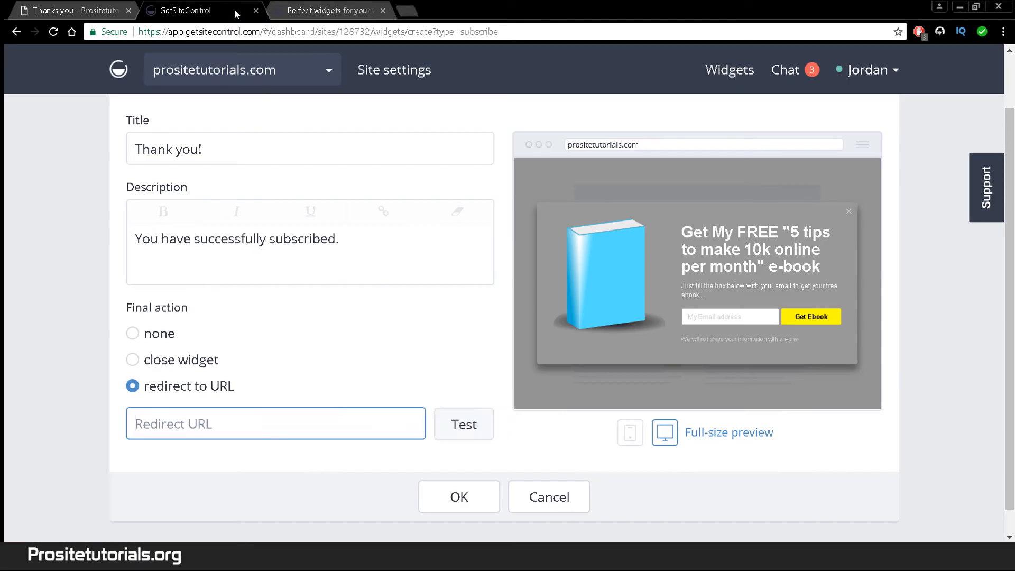
{"action": "left_click", "coordinate": [181, 423]}
{"action": "key", "text": "ctrl+v"}
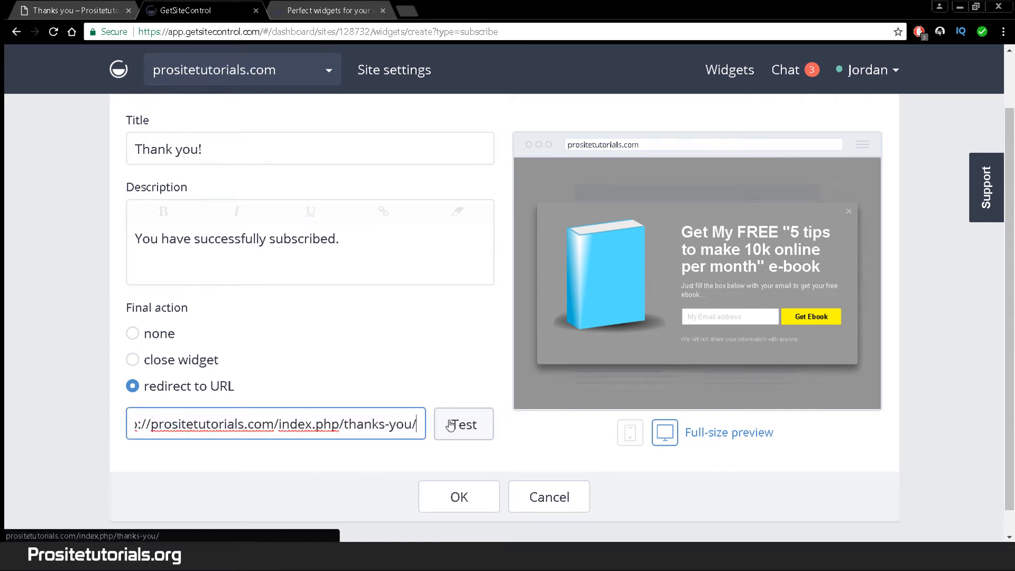
{"action": "scroll", "coordinate": [465, 493], "scroll_direction": "up", "scroll_amount": 1}
{"action": "scroll", "coordinate": [444, 364], "scroll_direction": "down", "scroll_amount": 1}
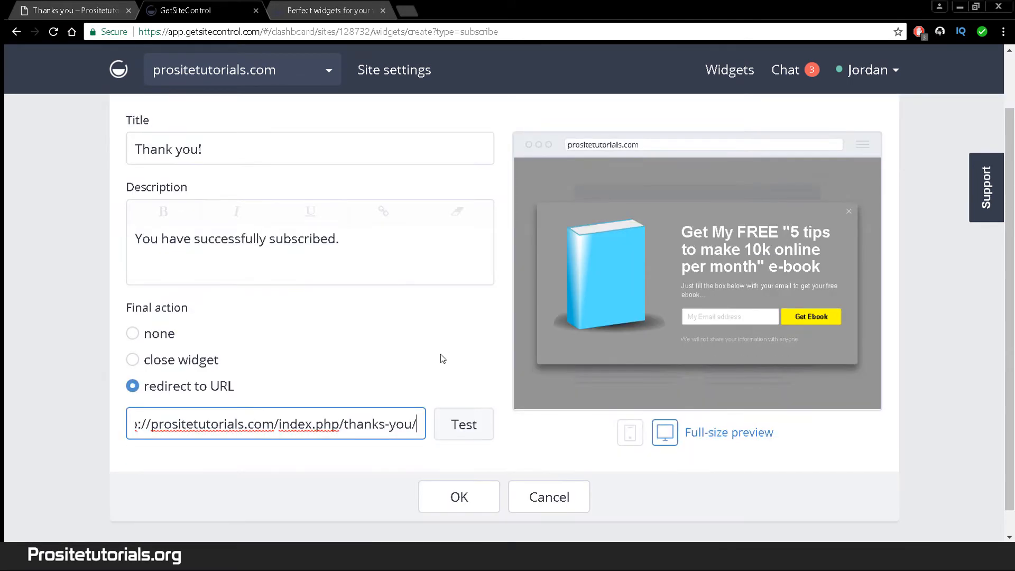
{"action": "left_click_drag", "start_coordinate": [270, 432], "coordinate": [6, 410]}
{"action": "scroll", "coordinate": [475, 400], "scroll_direction": "up", "scroll_amount": 1}
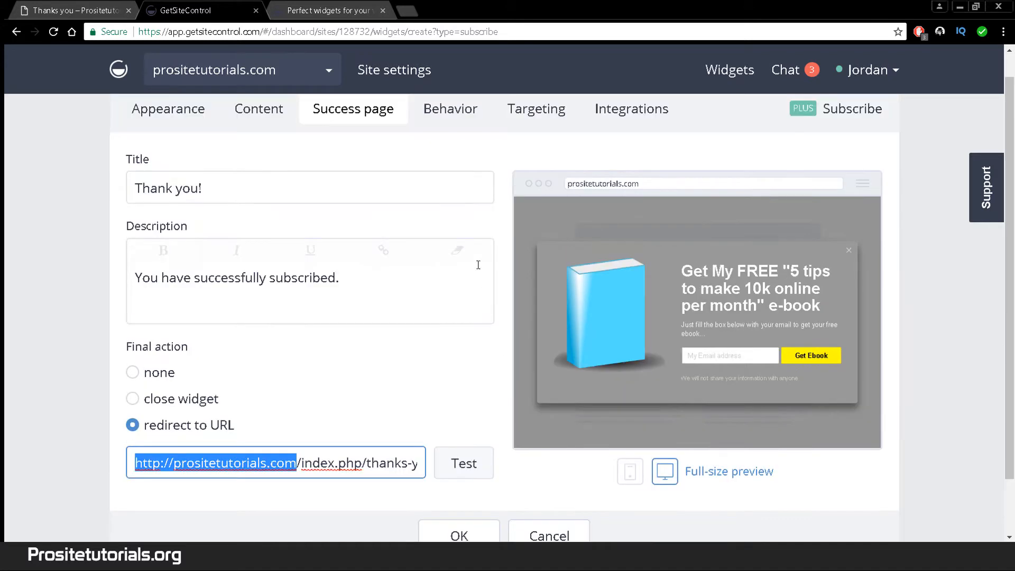
{"action": "scroll", "coordinate": [477, 242], "scroll_direction": "down", "scroll_amount": 1}
{"action": "scroll", "coordinate": [465, 158], "scroll_direction": "up", "scroll_amount": 1}
Step: Open the widget's behavior settings, try starting its display under conditions after 5 seconds, and set it back to at once
{"action": "left_click", "coordinate": [450, 138]}
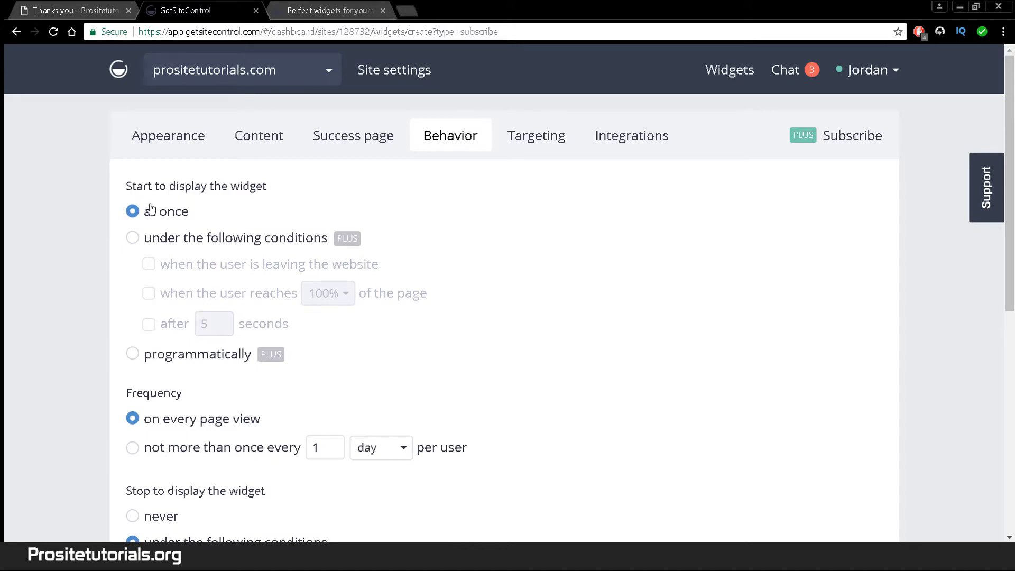
{"action": "left_click", "coordinate": [135, 241]}
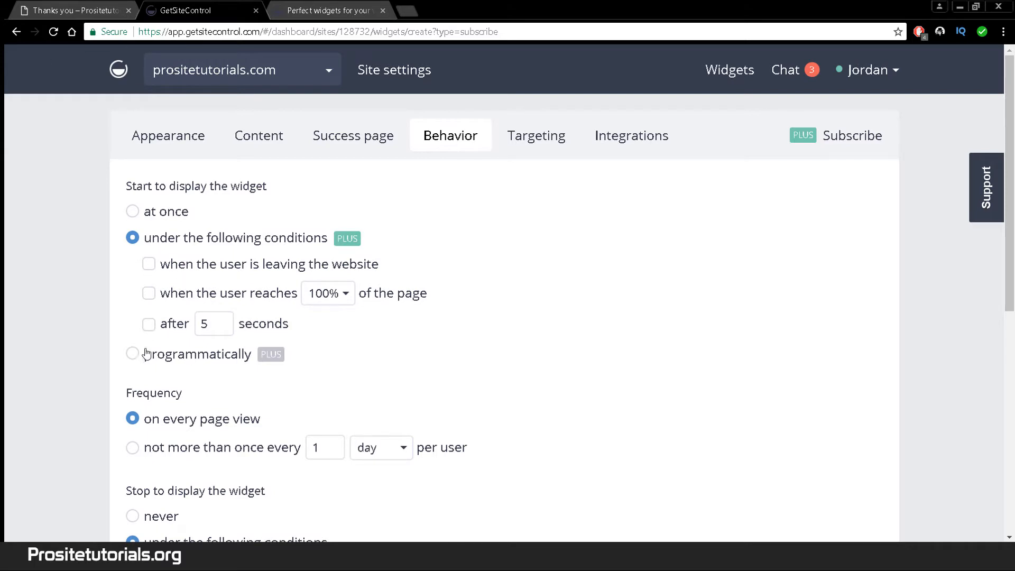
{"action": "left_click", "coordinate": [160, 214]}
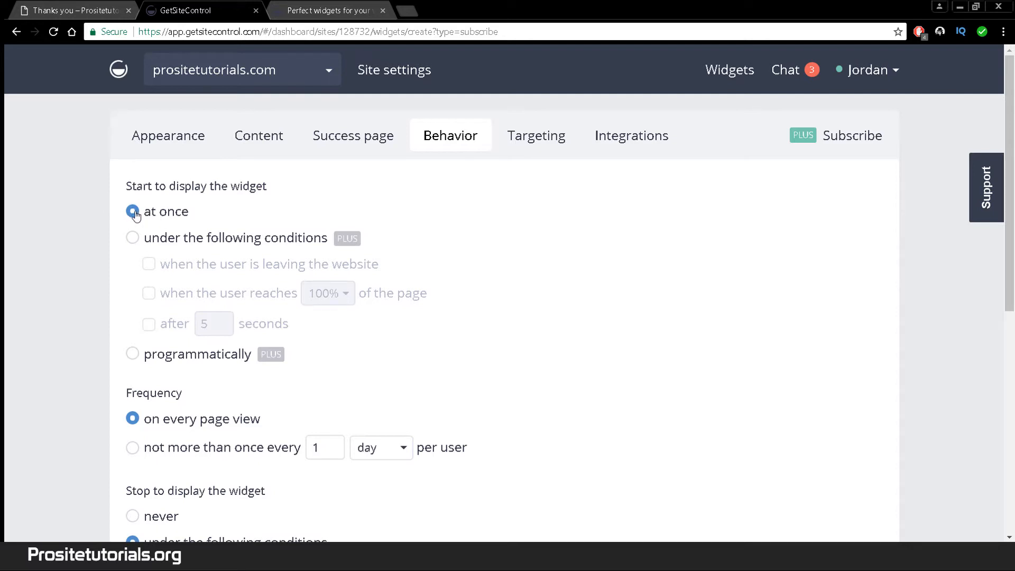
{"action": "left_click", "coordinate": [185, 244]}
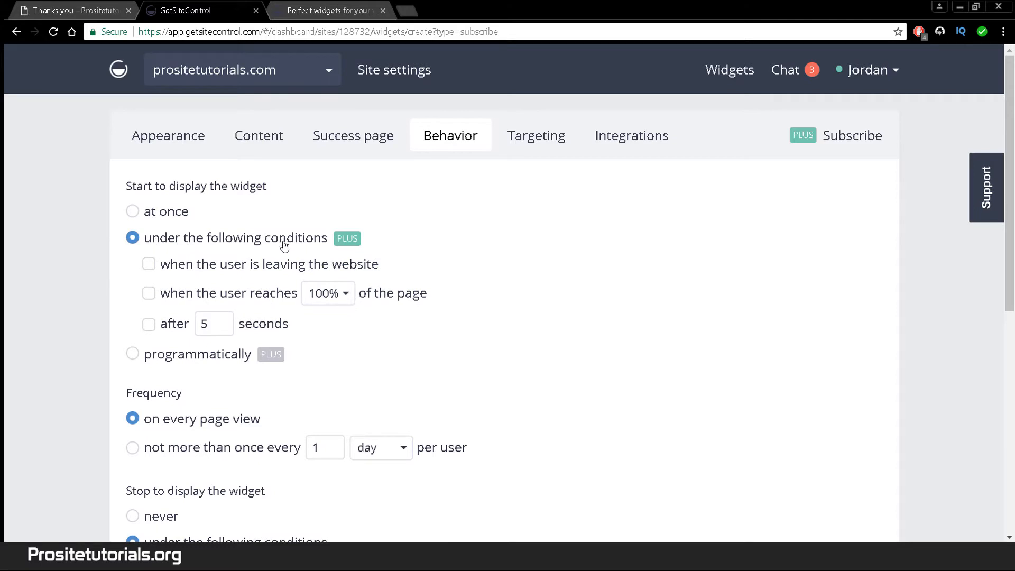
{"action": "left_click", "coordinate": [150, 329]}
{"action": "left_click", "coordinate": [169, 217]}
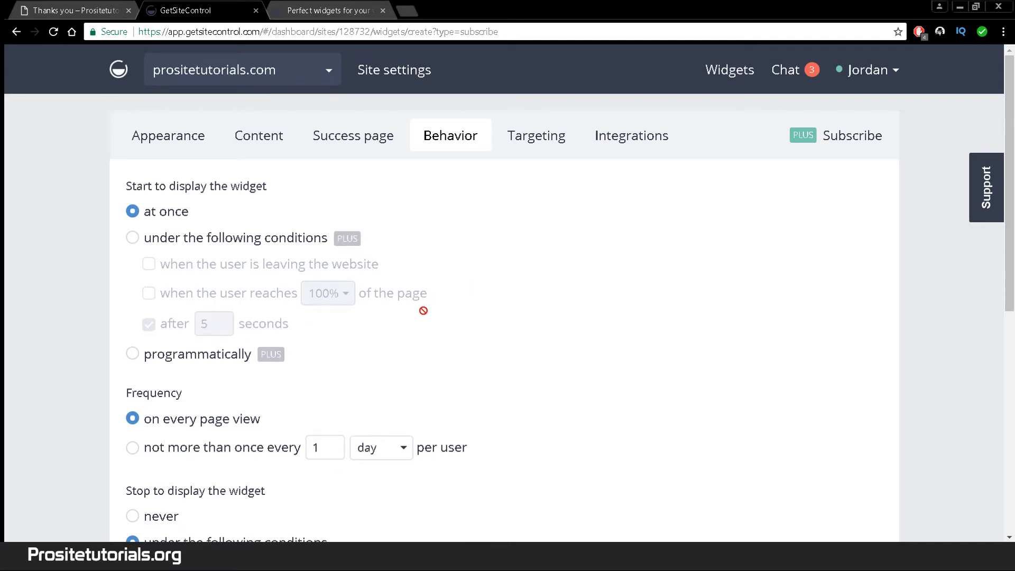
Step: Review the widget's frequency, stop conditions, date, time and days-of-the-week settings
{"action": "left_click_drag", "start_coordinate": [1012, 185], "coordinate": [1012, 234]}
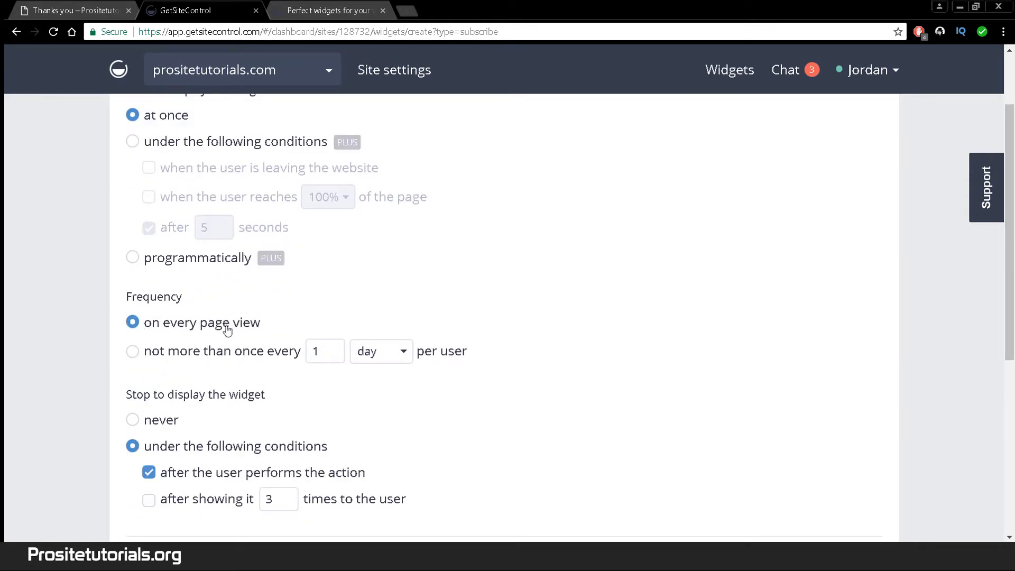
{"action": "scroll", "coordinate": [352, 372], "scroll_direction": "down", "scroll_amount": 1}
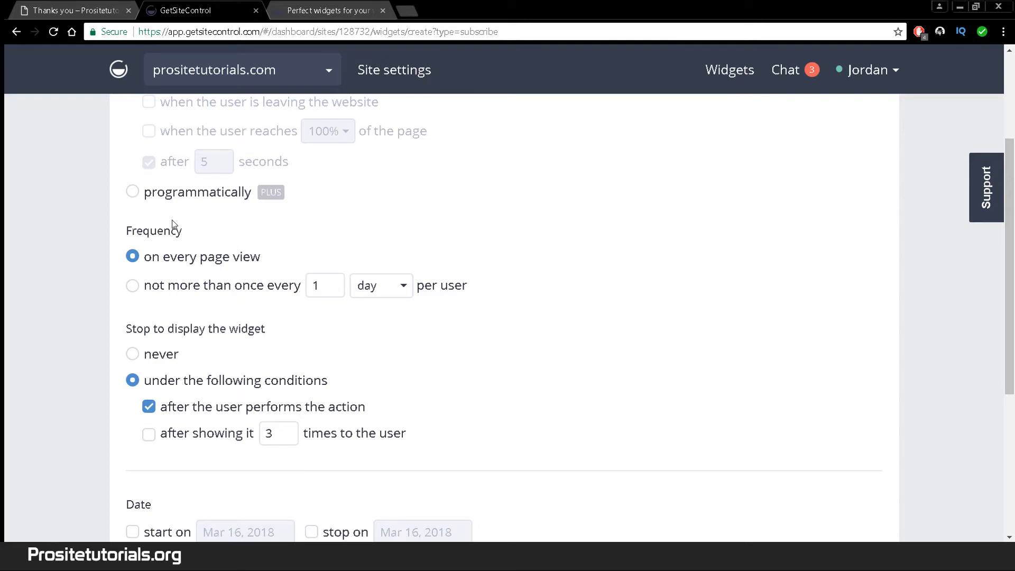
{"action": "scroll", "coordinate": [138, 279], "scroll_direction": "up", "scroll_amount": 1}
{"action": "scroll", "coordinate": [241, 296], "scroll_direction": "down", "scroll_amount": 1}
{"action": "scroll", "coordinate": [189, 321], "scroll_direction": "up", "scroll_amount": 1}
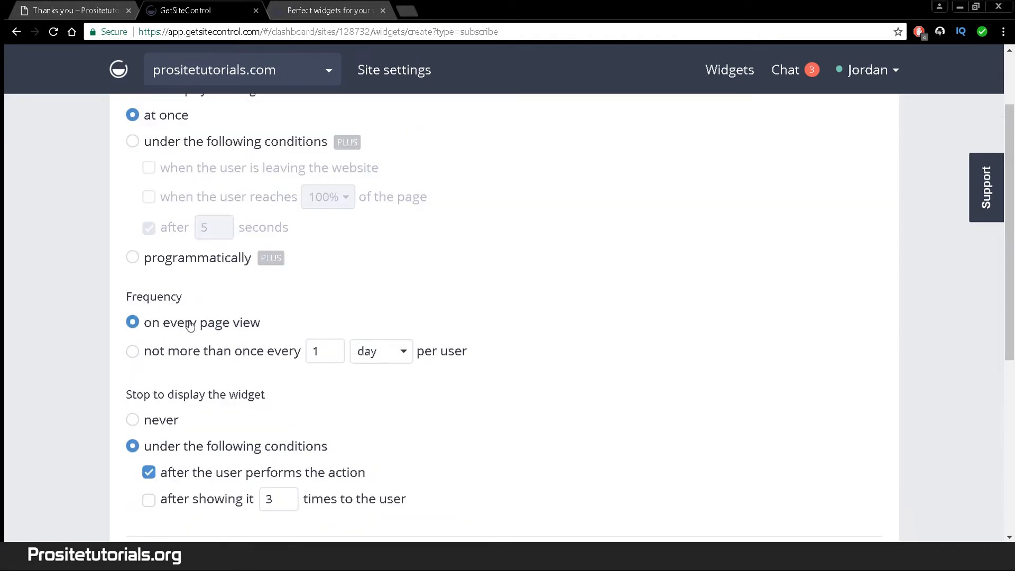
{"action": "scroll", "coordinate": [176, 341], "scroll_direction": "down", "scroll_amount": 2}
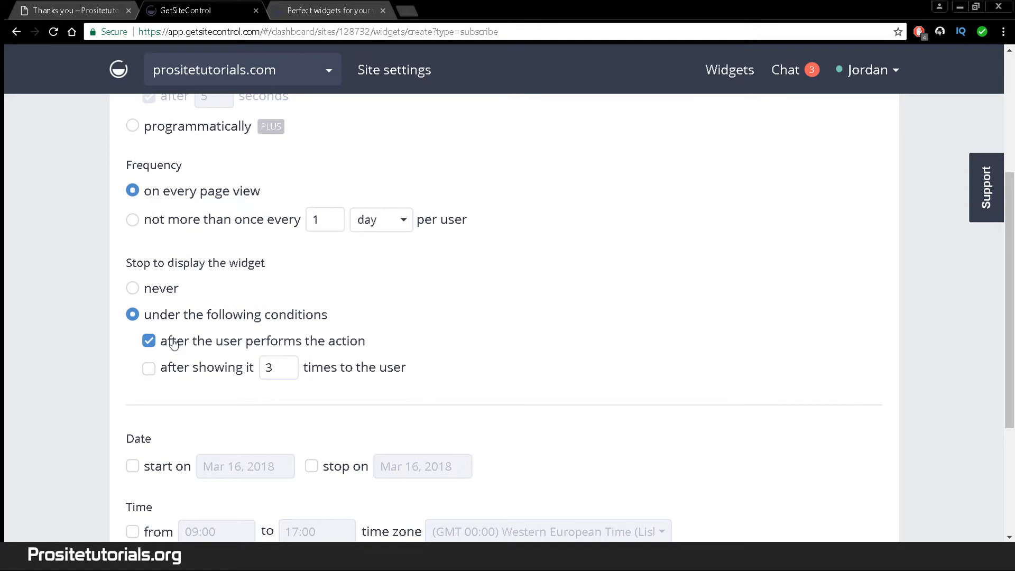
{"action": "scroll", "coordinate": [178, 331], "scroll_direction": "down", "scroll_amount": 1}
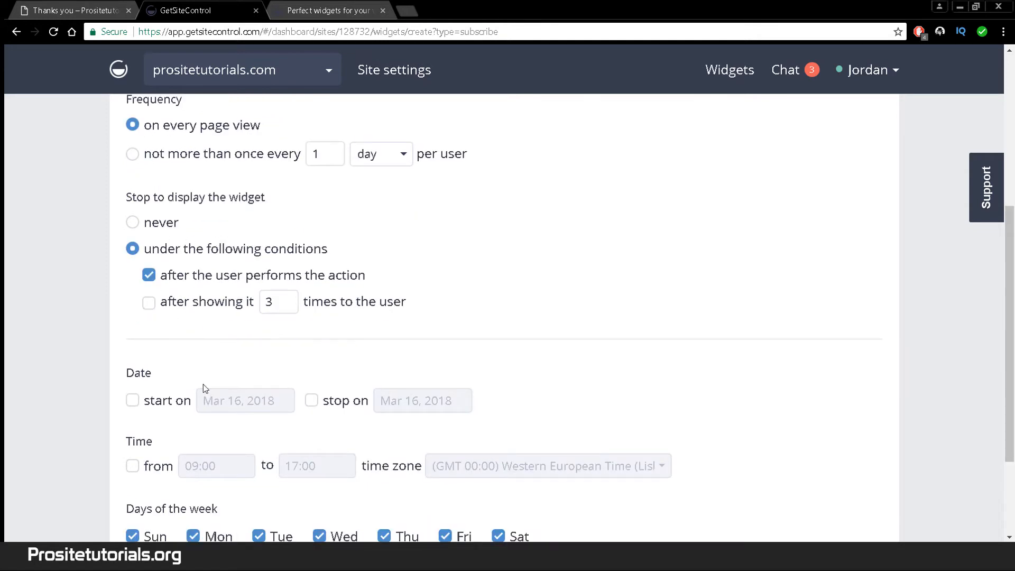
{"action": "scroll", "coordinate": [210, 351], "scroll_direction": "up", "scroll_amount": 1}
{"action": "scroll", "coordinate": [210, 351], "scroll_direction": "down", "scroll_amount": 1}
{"action": "scroll", "coordinate": [459, 315], "scroll_direction": "down", "scroll_amount": 1}
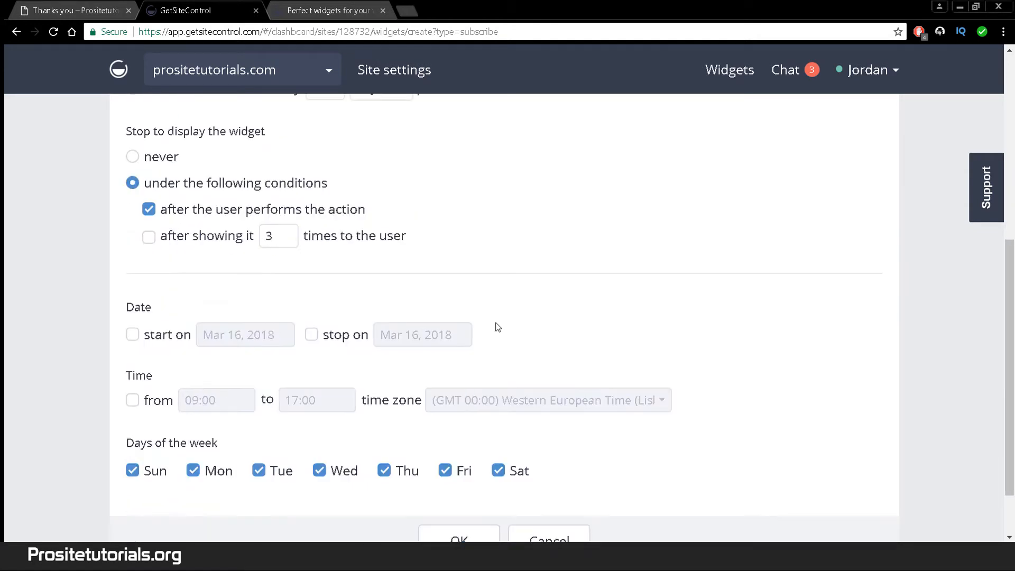
{"action": "scroll", "coordinate": [206, 392], "scroll_direction": "up", "scroll_amount": 2}
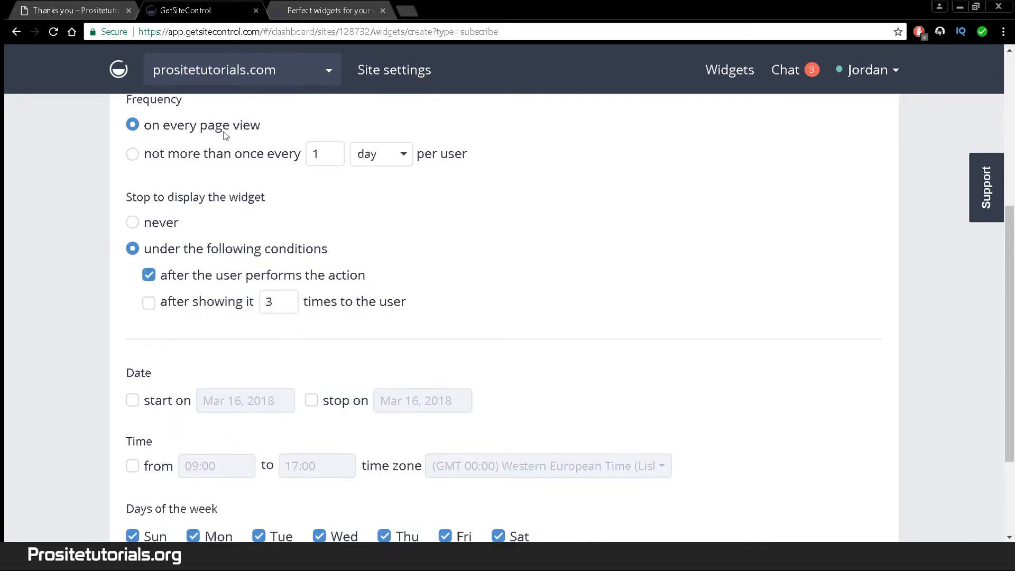
{"action": "scroll", "coordinate": [208, 421], "scroll_direction": "up", "scroll_amount": 2}
{"action": "scroll", "coordinate": [295, 222], "scroll_direction": "down", "scroll_amount": 1}
{"action": "scroll", "coordinate": [351, 204], "scroll_direction": "up", "scroll_amount": 3}
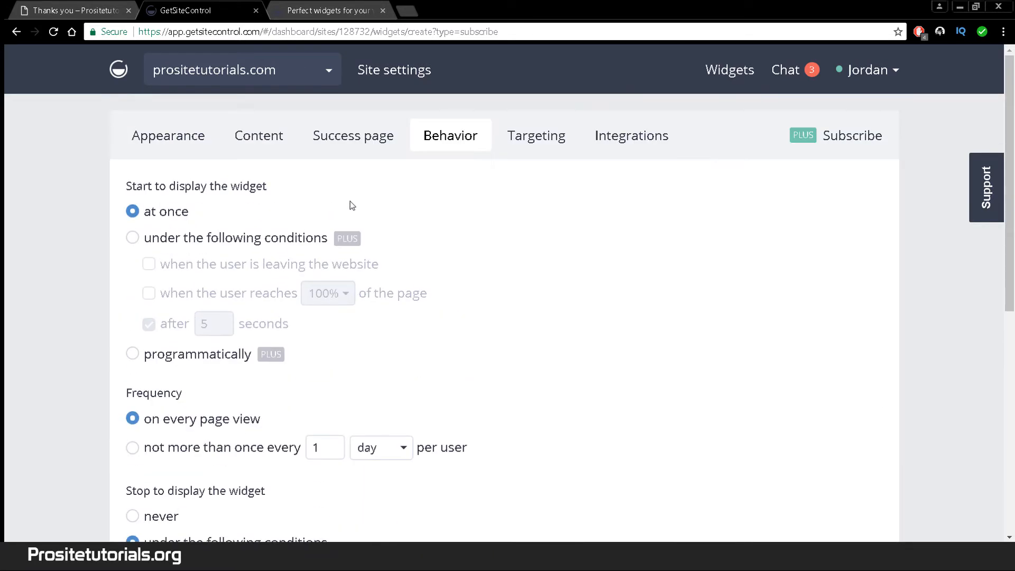
Step: In the targeting settings, limit the widget to visitors who meet the conditions, ticking and clearing the Windows exclusion
{"action": "left_click", "coordinate": [510, 138]}
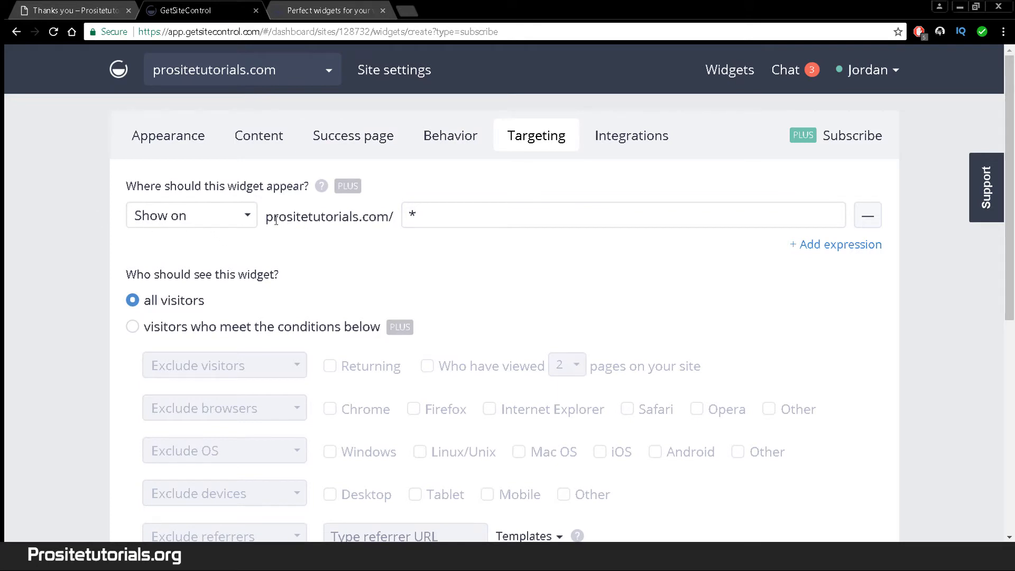
{"action": "left_click", "coordinate": [428, 222]}
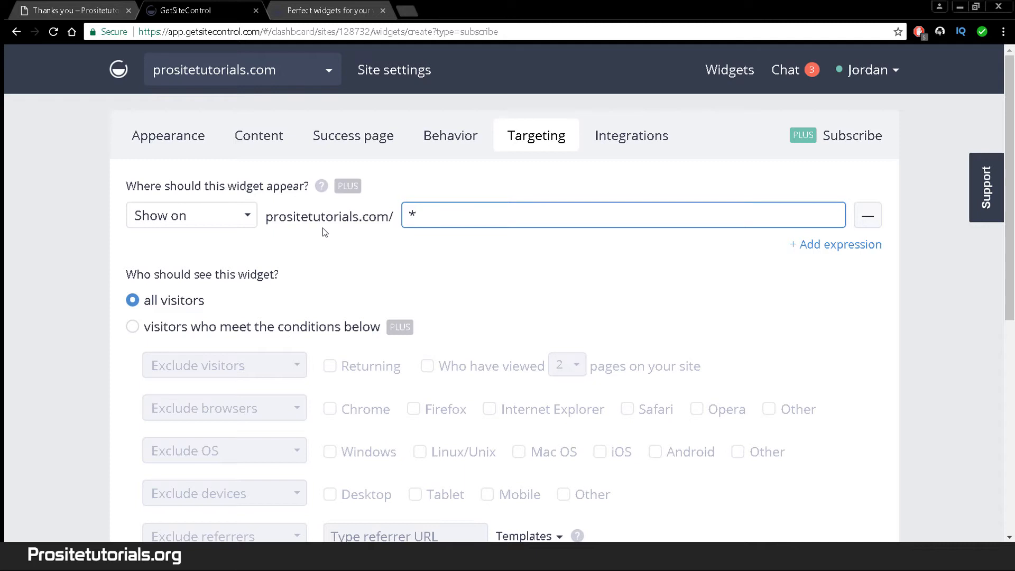
{"action": "left_click_drag", "start_coordinate": [1007, 80], "coordinate": [982, 142]}
{"action": "left_click", "coordinate": [254, 200]}
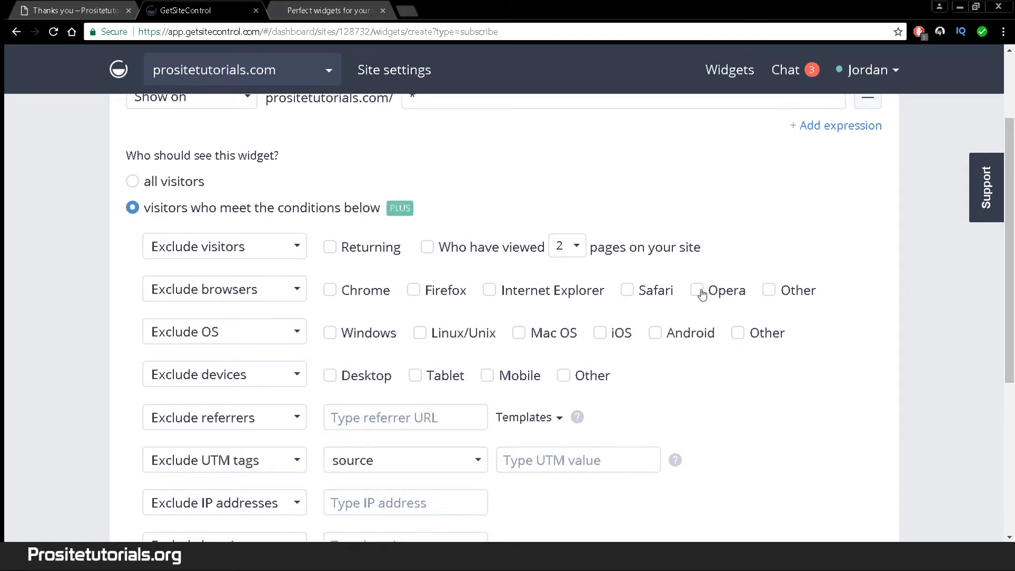
{"action": "left_click", "coordinate": [366, 337]}
{"action": "left_click", "coordinate": [332, 334]}
{"action": "left_click_drag", "start_coordinate": [1005, 116], "coordinate": [1014, 48]}
Step: Open the widget's integrations settings and view the third-party applications available
{"action": "left_click", "coordinate": [656, 137]}
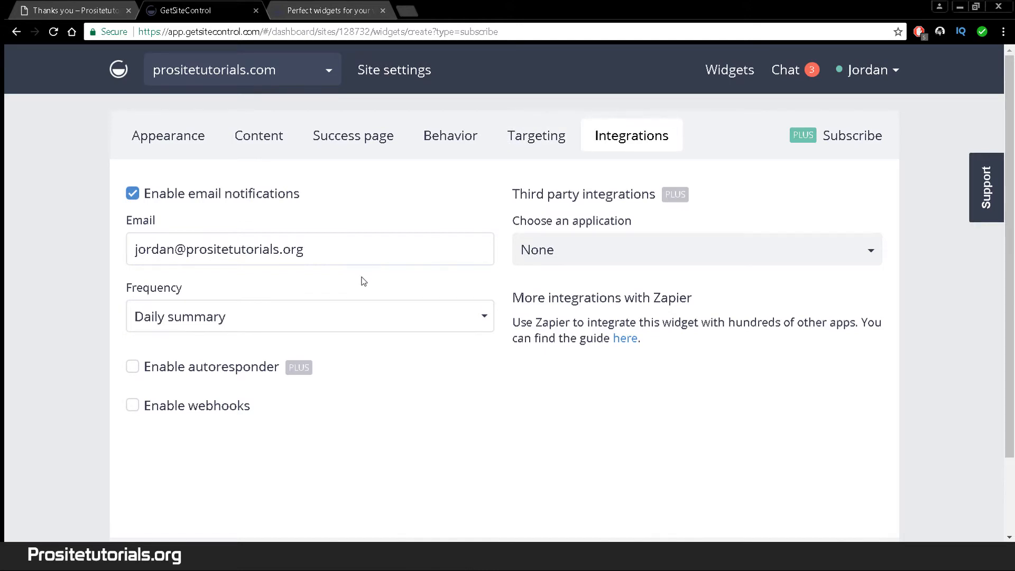
{"action": "left_click", "coordinate": [677, 256]}
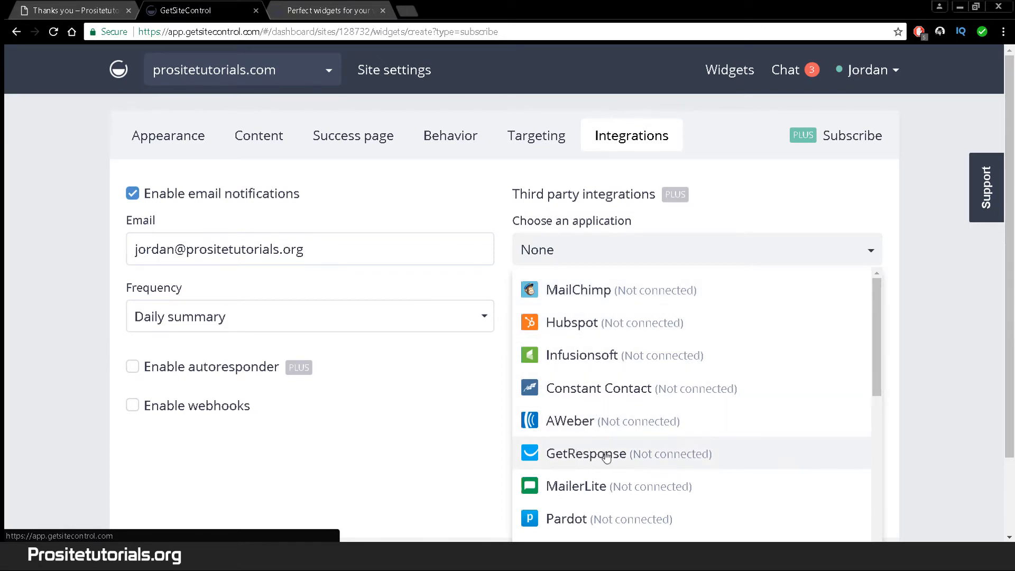
{"action": "left_click", "coordinate": [415, 414]}
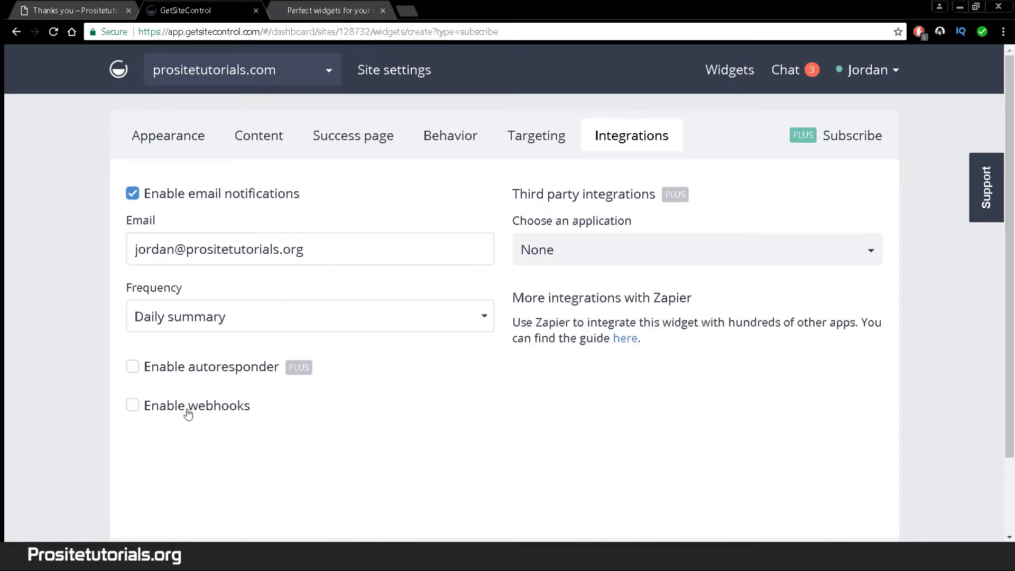
Step: Try enabling the autoresponder, turn it off again, and recheck the third-party applications without choosing one
{"action": "left_click", "coordinate": [147, 366]}
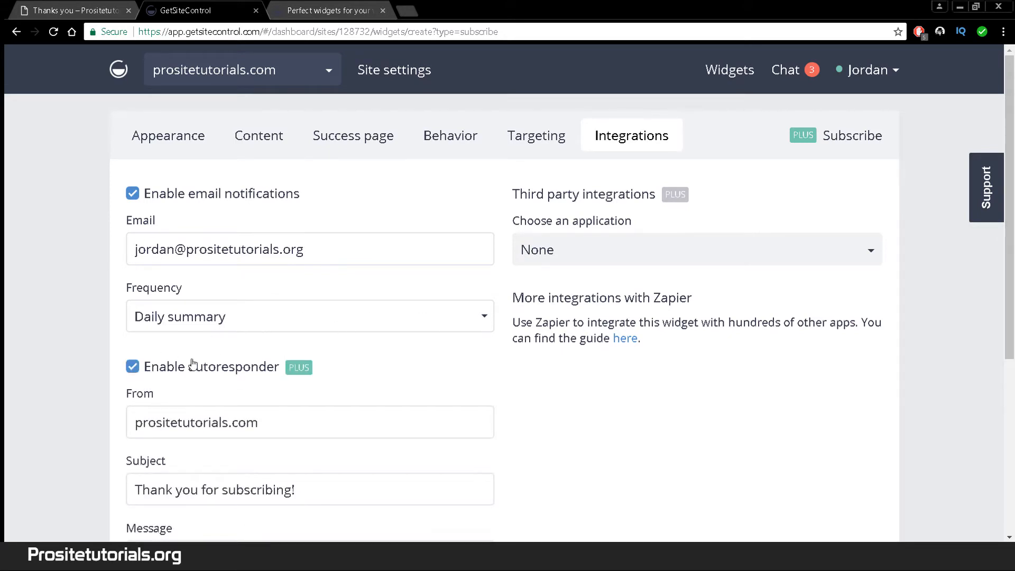
{"action": "left_click", "coordinate": [173, 369]}
{"action": "scroll", "coordinate": [179, 374], "scroll_direction": "down", "scroll_amount": 1}
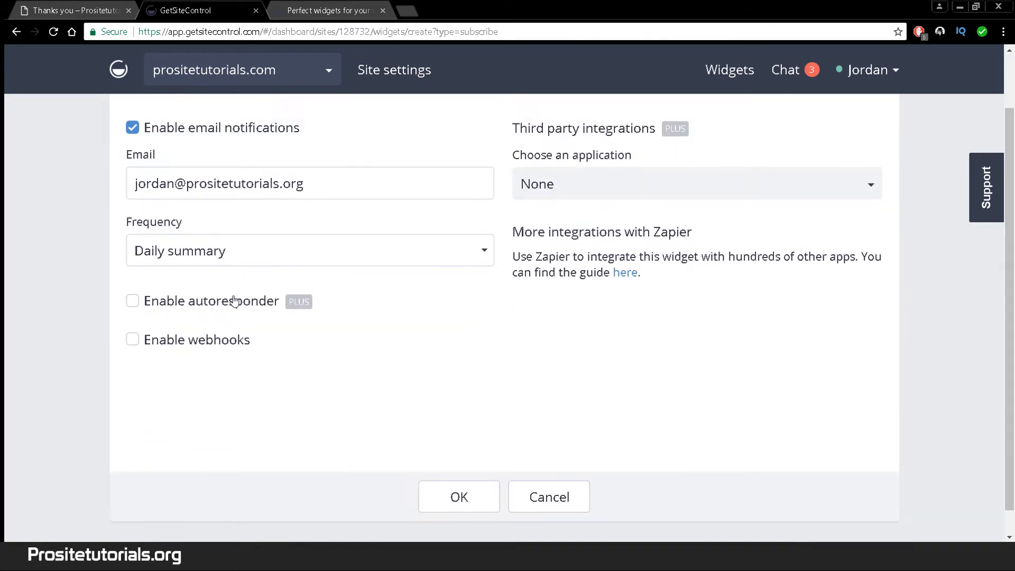
{"action": "left_click", "coordinate": [202, 302]}
{"action": "scroll", "coordinate": [242, 417], "scroll_direction": "up", "scroll_amount": 1}
{"action": "scroll", "coordinate": [228, 317], "scroll_direction": "down", "scroll_amount": 1}
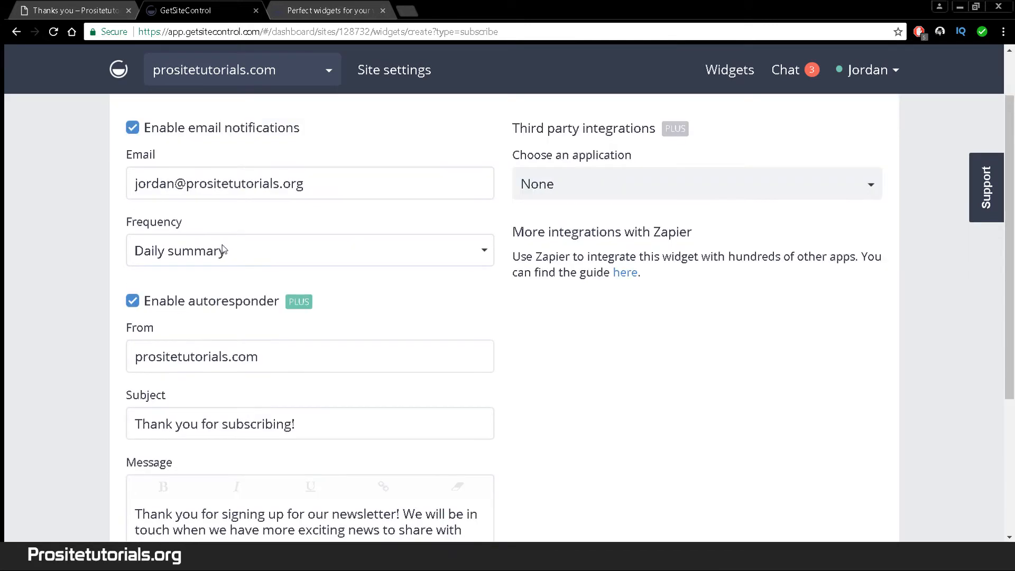
{"action": "left_click", "coordinate": [194, 303]}
{"action": "scroll", "coordinate": [383, 340], "scroll_direction": "up", "scroll_amount": 1}
{"action": "left_click", "coordinate": [564, 261]}
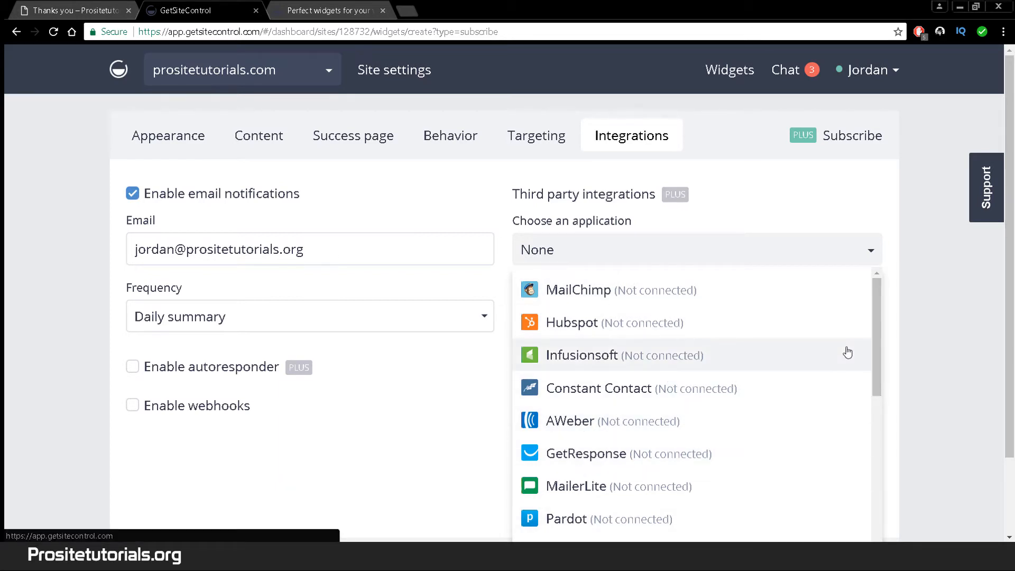
{"action": "left_click", "coordinate": [796, 210]}
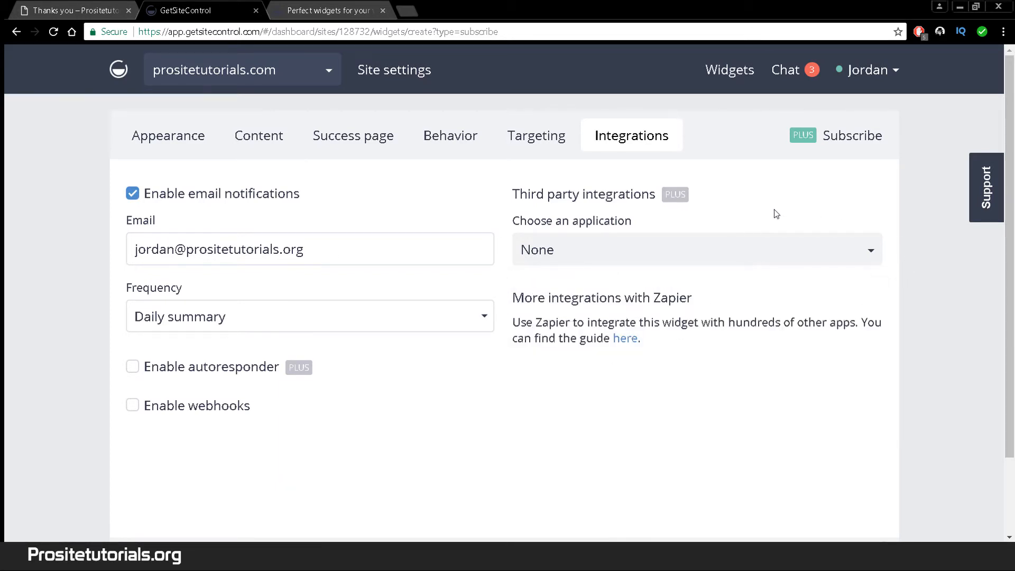
Step: Save the Subscribe widget and activate it right away
{"action": "scroll", "coordinate": [569, 365], "scroll_direction": "down", "scroll_amount": 2}
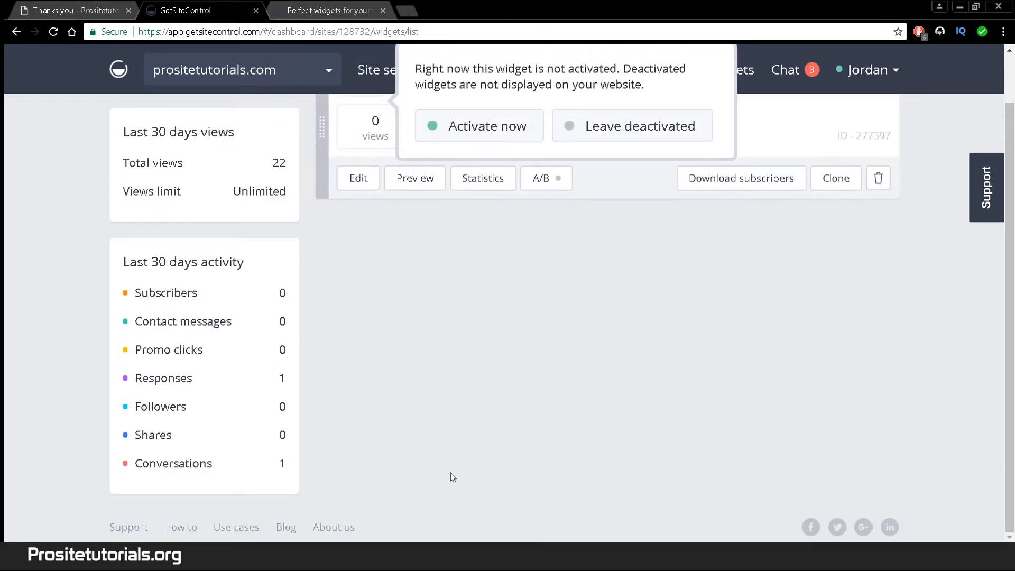
{"action": "left_click", "coordinate": [498, 135]}
{"action": "scroll", "coordinate": [364, 213], "scroll_direction": "up", "scroll_amount": 1}
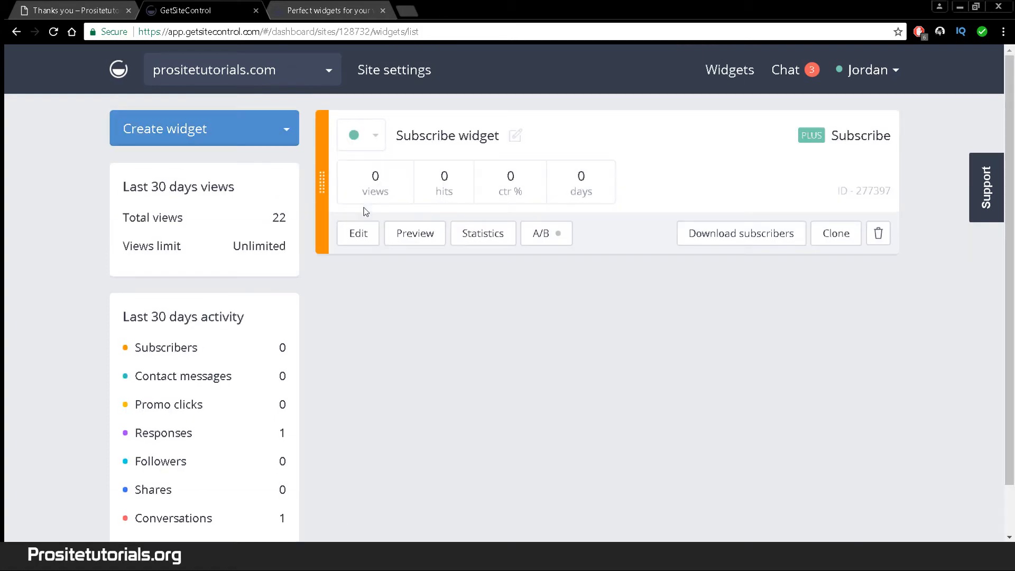
Step: Load the home page of prositetutorials.com to check for the popup, and return to the GetSiteControl widget list
{"action": "left_click", "coordinate": [93, 12]}
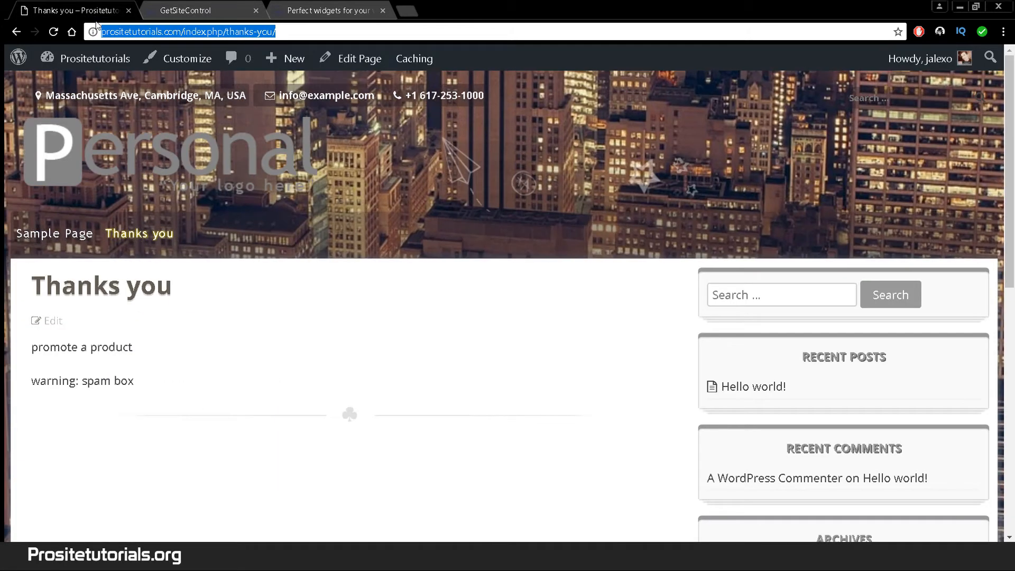
{"action": "left_click_drag", "start_coordinate": [184, 32], "coordinate": [613, 97]}
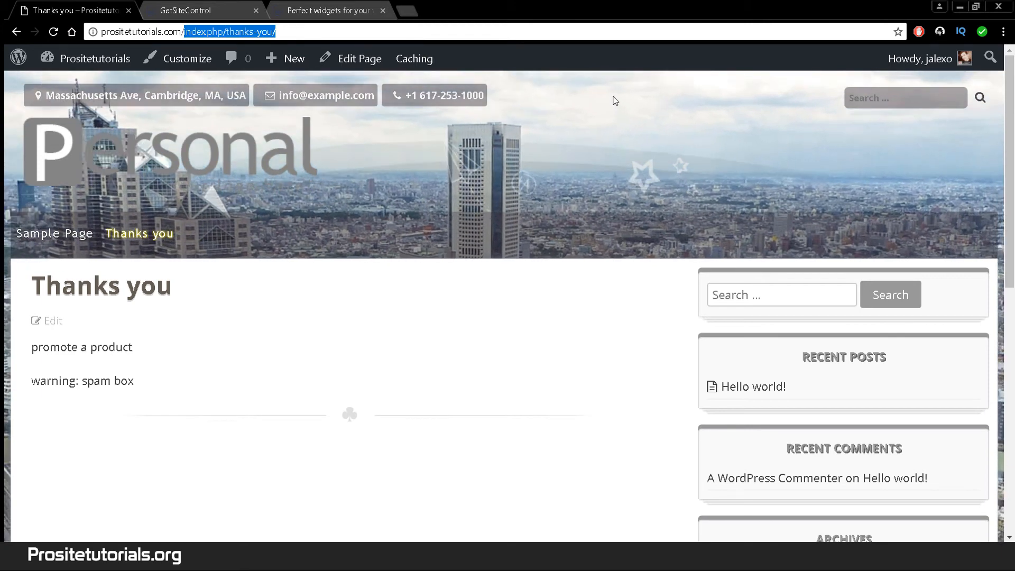
{"action": "key", "text": "BackSpace"}
{"action": "key", "text": "Return"}
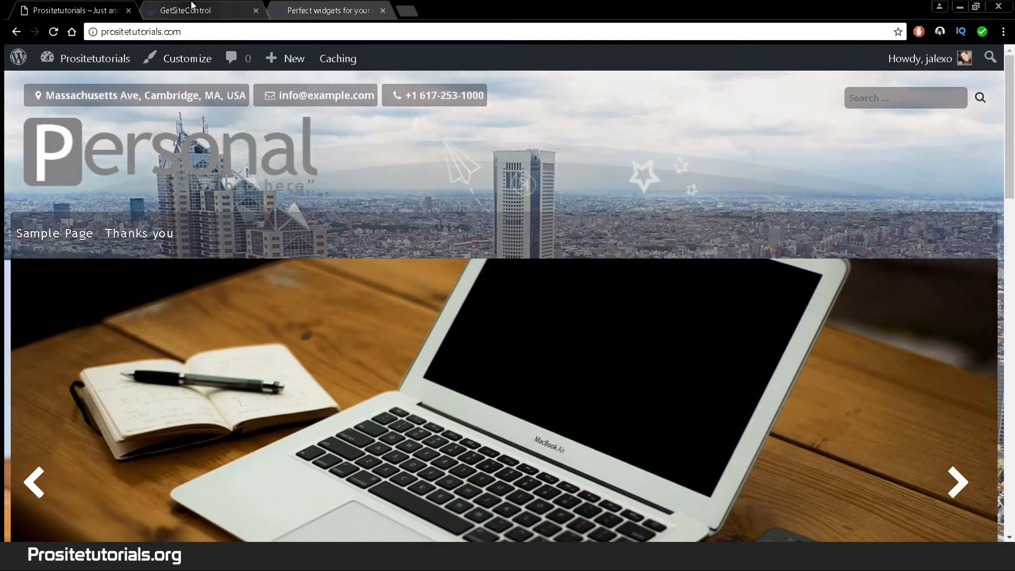
{"action": "left_click", "coordinate": [192, 5]}
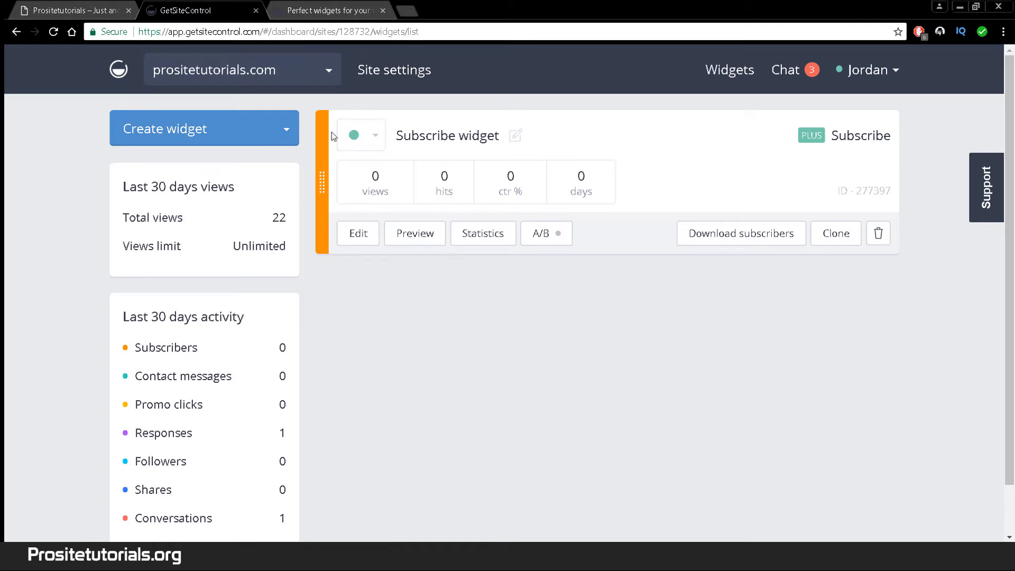
Step: Look at the site's home page once more for the Subscribe popup, and return to the widget list
{"action": "left_click_drag", "start_coordinate": [316, 162], "coordinate": [338, 135]}
{"action": "left_click", "coordinate": [79, 10]}
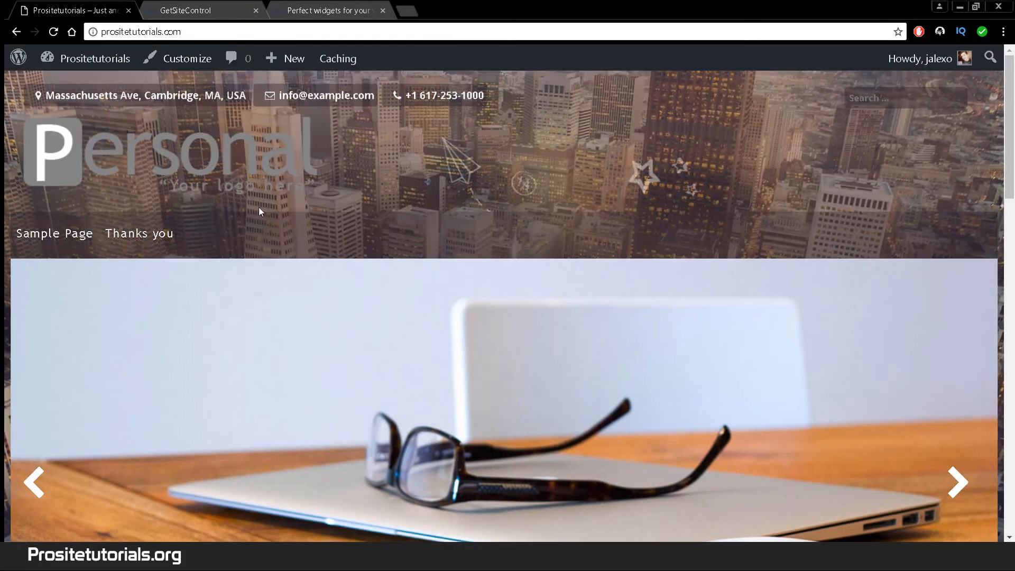
{"action": "left_click", "coordinate": [182, 6]}
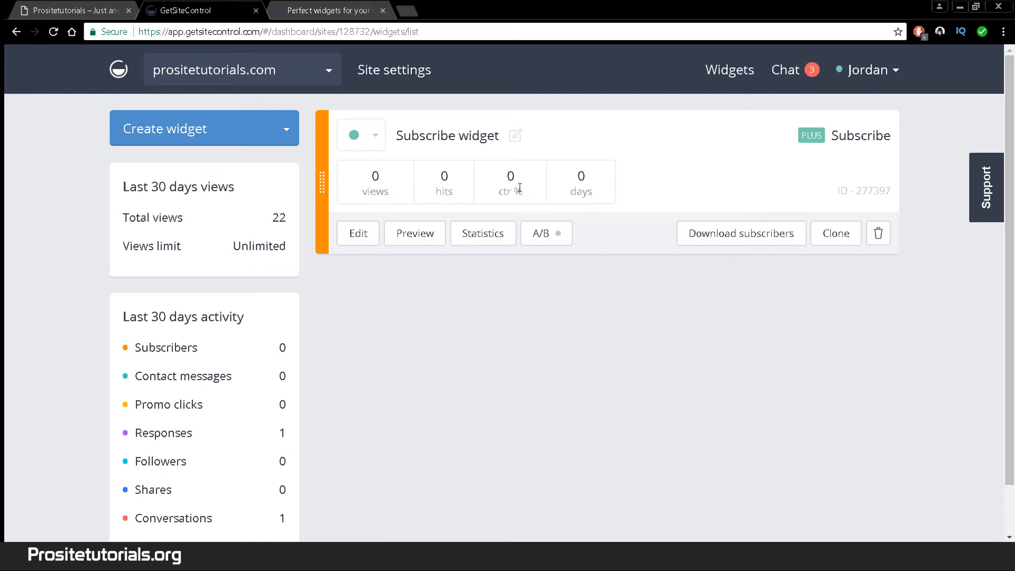
Step: Open the Subscribe widget for editing, review its appearance settings, and go back to the widget list without changes
{"action": "left_click", "coordinate": [367, 234]}
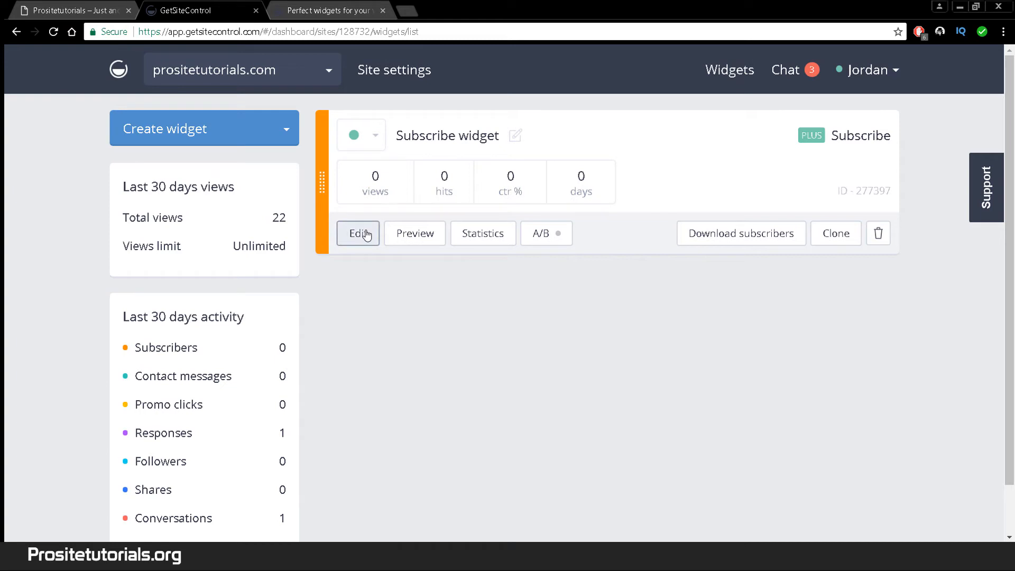
{"action": "scroll", "coordinate": [316, 414], "scroll_direction": "down", "scroll_amount": 1}
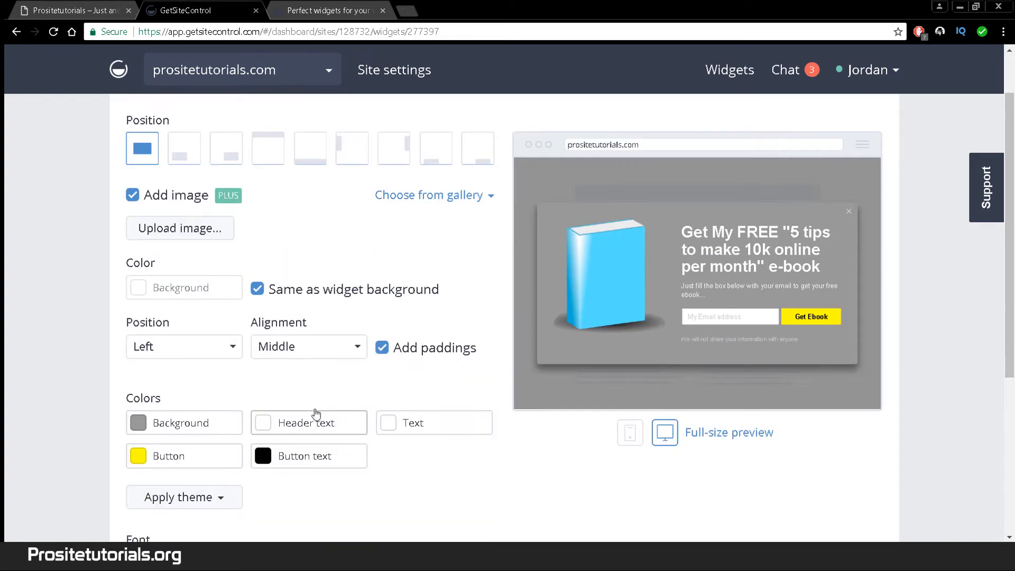
{"action": "scroll", "coordinate": [193, 181], "scroll_direction": "up", "scroll_amount": 1}
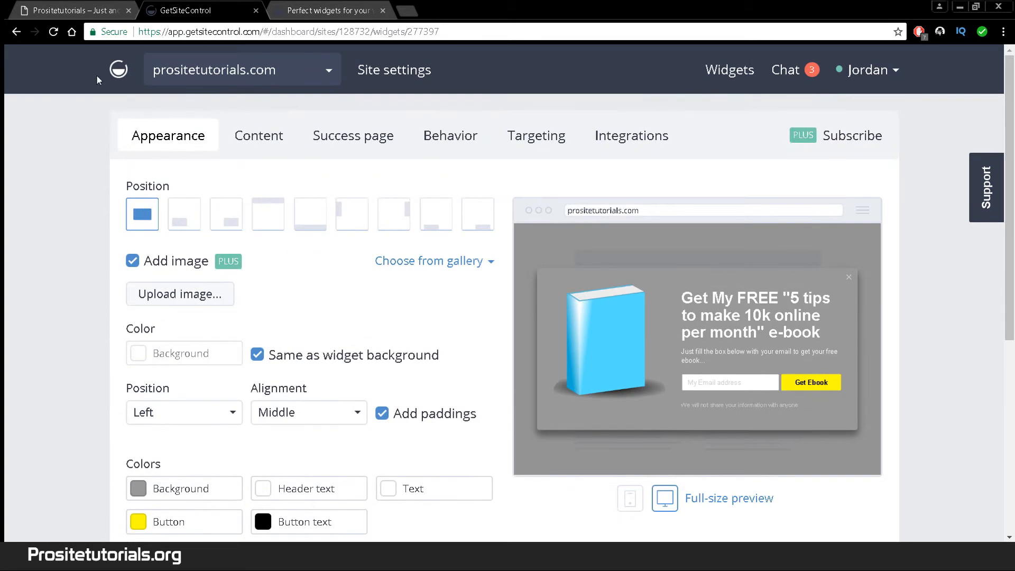
{"action": "left_click", "coordinate": [119, 78]}
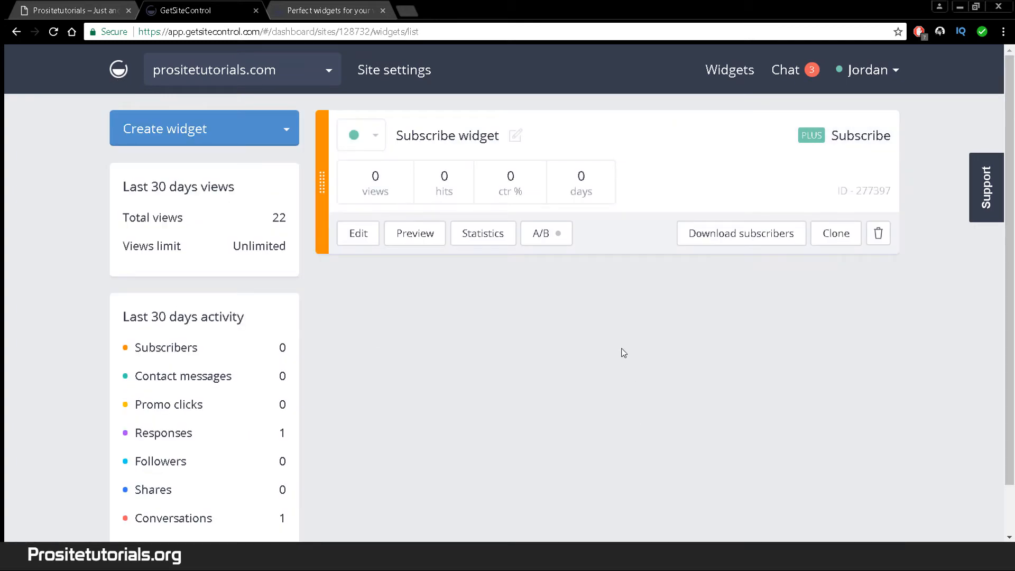
Step: Clone the Subscribe widget and view the original's A/B test options
{"action": "left_click", "coordinate": [838, 239]}
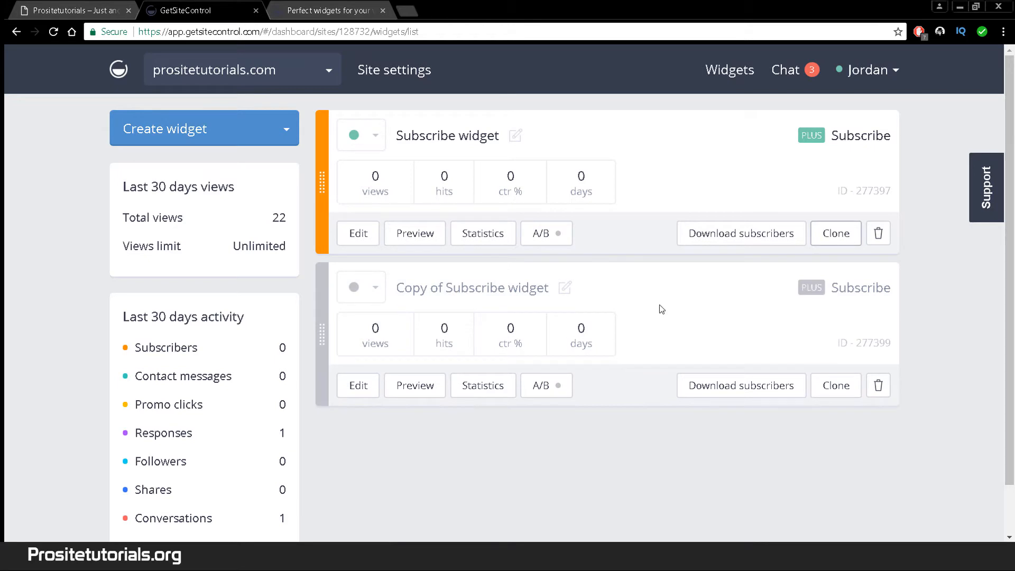
{"action": "left_click", "coordinate": [564, 237]}
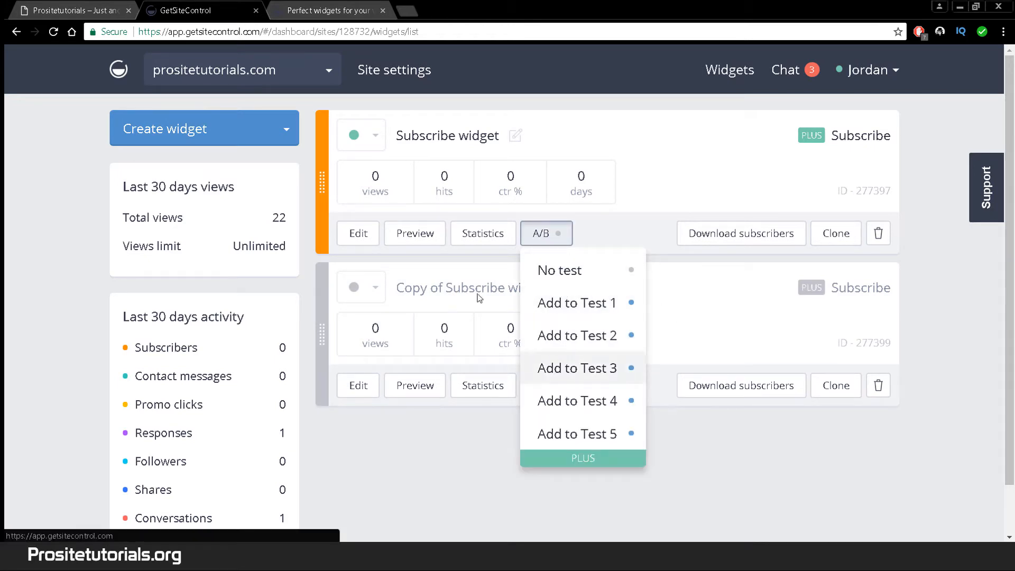
Step: Review the original Subscribe widget's statistics report, including views, hits and the subscriber map, and return to the widget list
{"action": "left_click", "coordinate": [484, 234]}
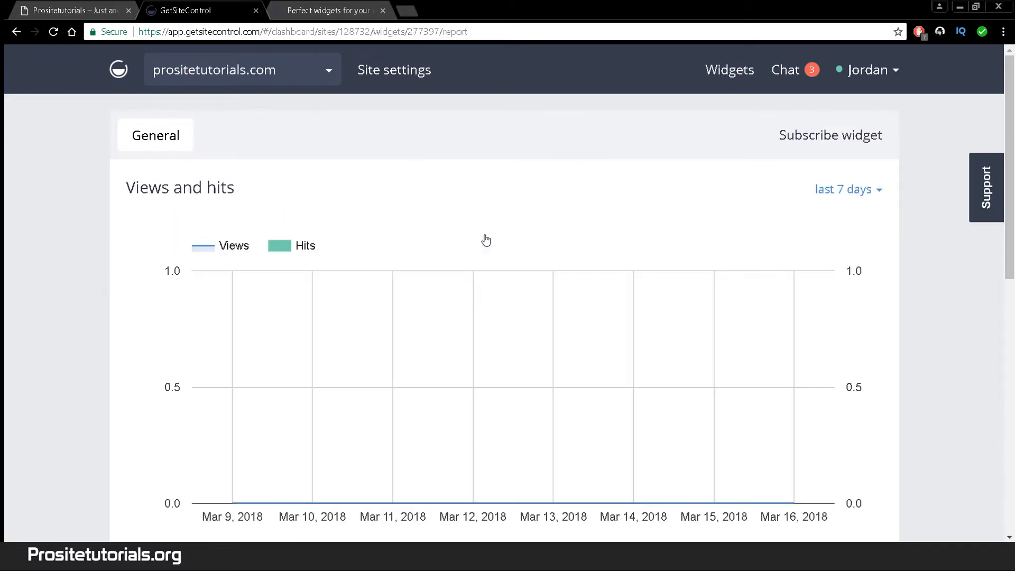
{"action": "scroll", "coordinate": [487, 239], "scroll_direction": "down", "scroll_amount": 5}
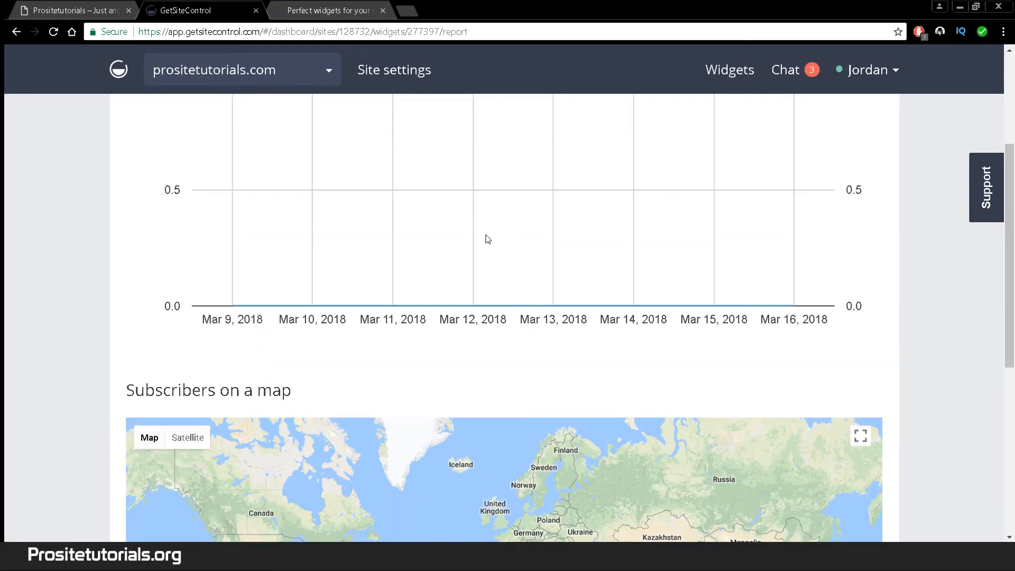
{"action": "scroll", "coordinate": [488, 239], "scroll_direction": "down", "scroll_amount": 5}
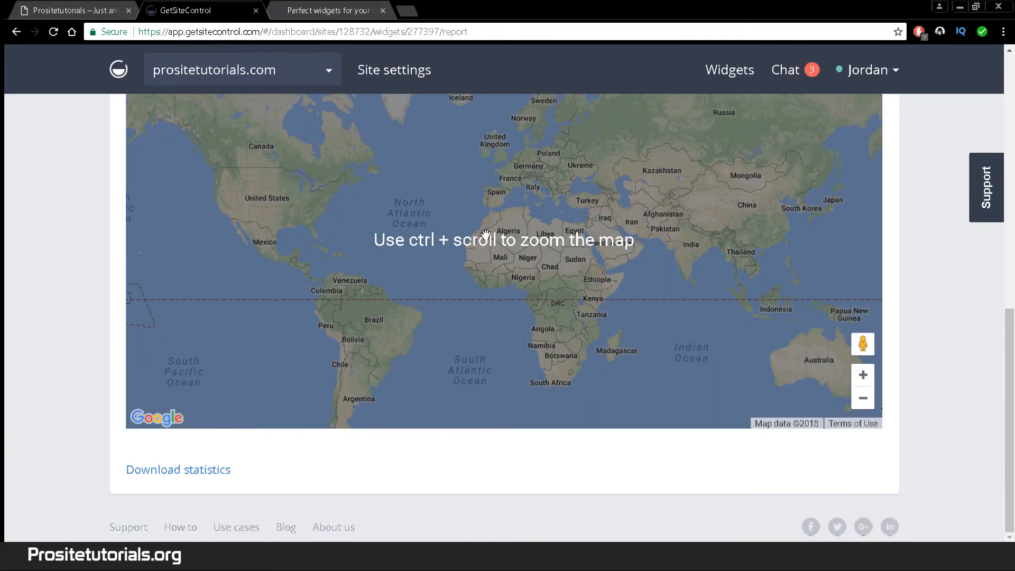
{"action": "scroll", "coordinate": [486, 234], "scroll_direction": "up", "scroll_amount": 3}
{"action": "scroll", "coordinate": [486, 234], "scroll_direction": "up", "scroll_amount": 6}
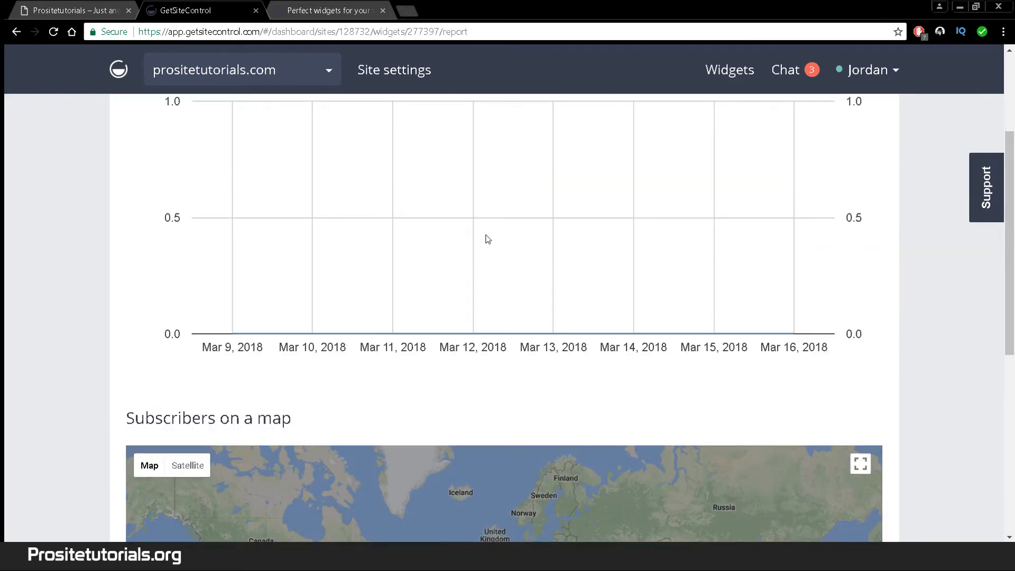
{"action": "scroll", "coordinate": [486, 237], "scroll_direction": "up", "scroll_amount": 1}
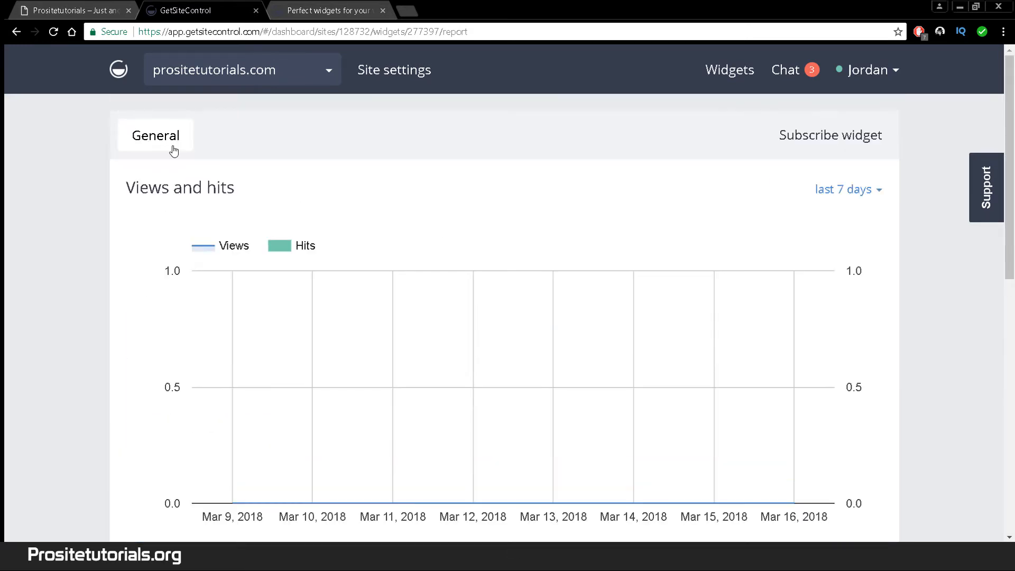
{"action": "left_click", "coordinate": [121, 75]}
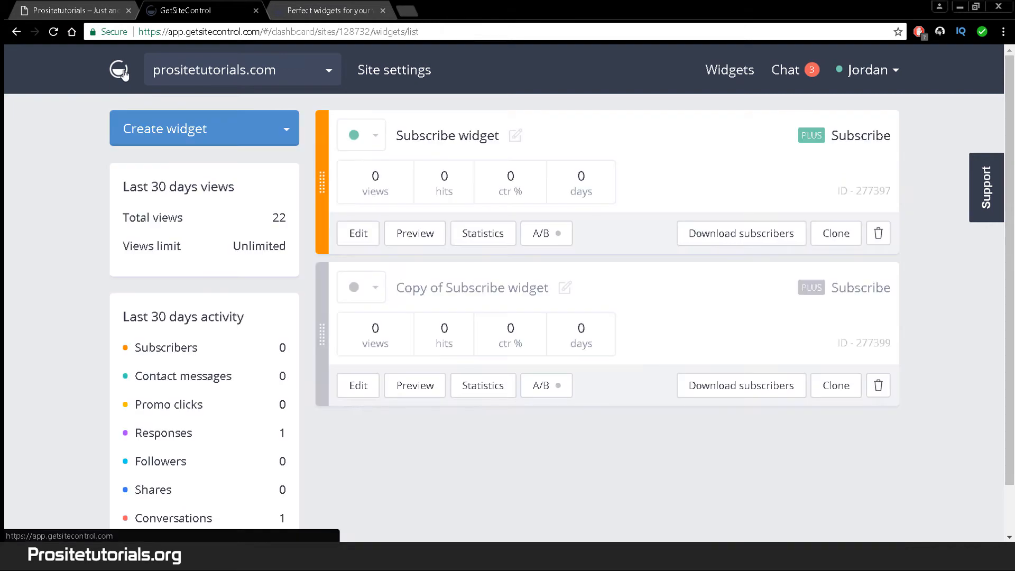
Step: Preview the copy of the Subscribe widget and close the preview
{"action": "scroll", "coordinate": [481, 367], "scroll_direction": "down", "scroll_amount": 1}
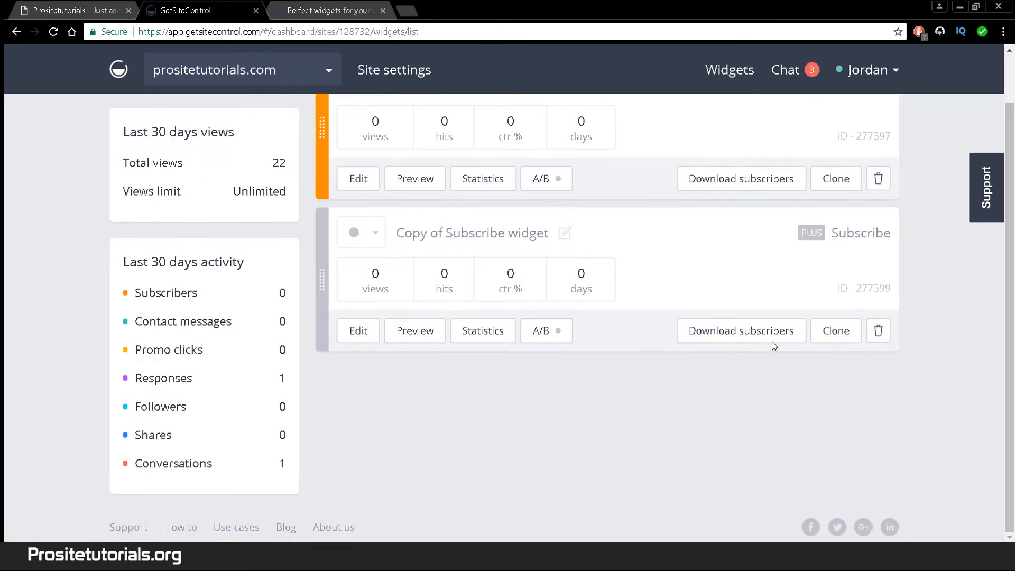
{"action": "left_click", "coordinate": [405, 333]}
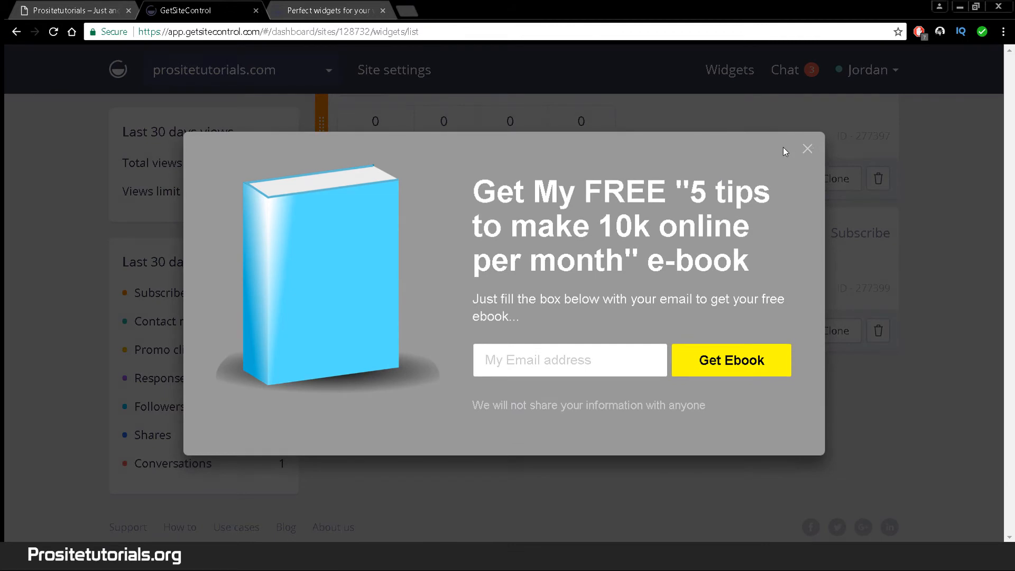
{"action": "left_click", "coordinate": [807, 149]}
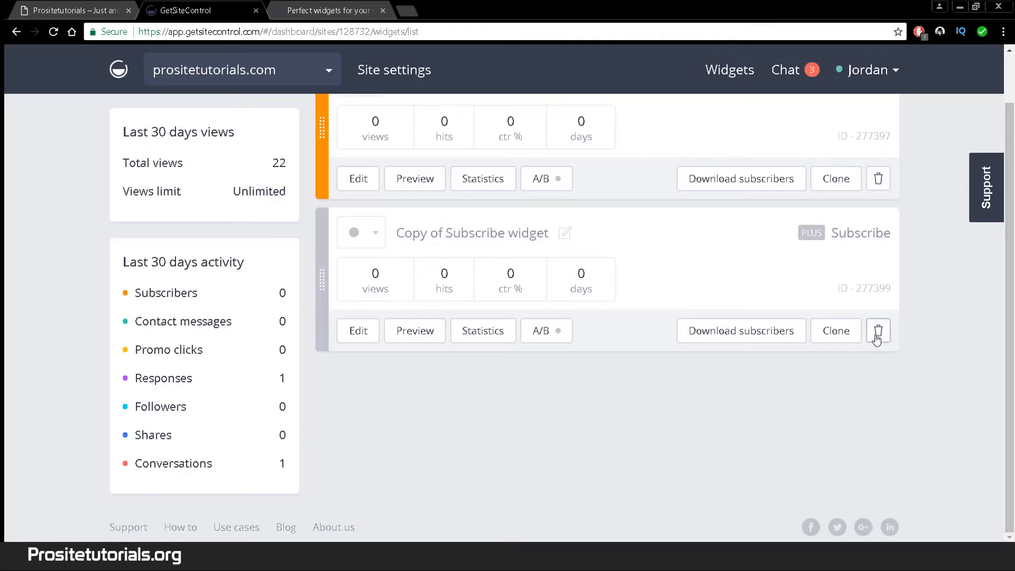
{"action": "scroll", "coordinate": [779, 458], "scroll_direction": "up", "scroll_amount": 1}
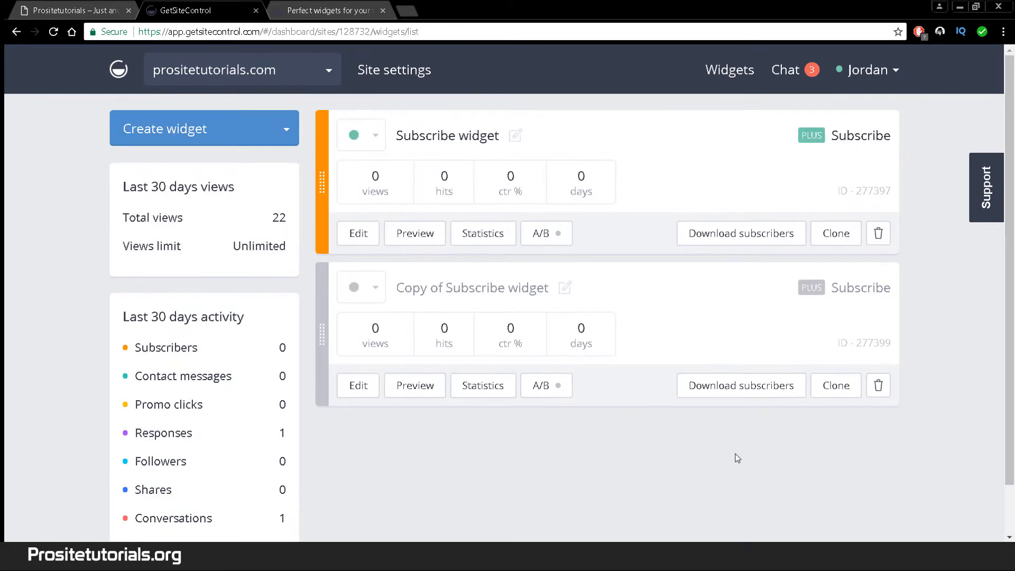
Step: Start creating a Contact widget and expand its contact form in the preview
{"action": "left_click", "coordinate": [227, 137]}
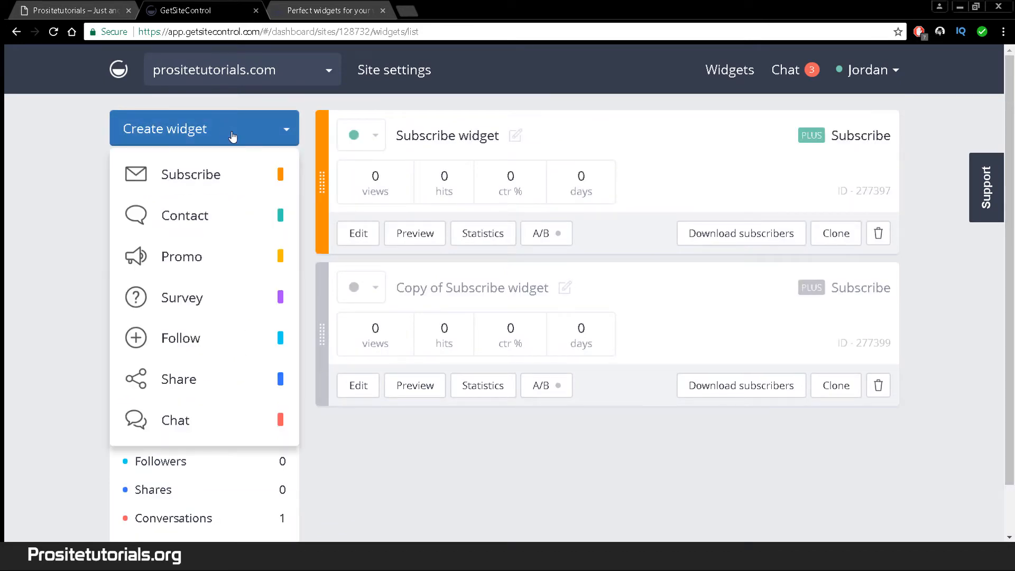
{"action": "left_click", "coordinate": [165, 216]}
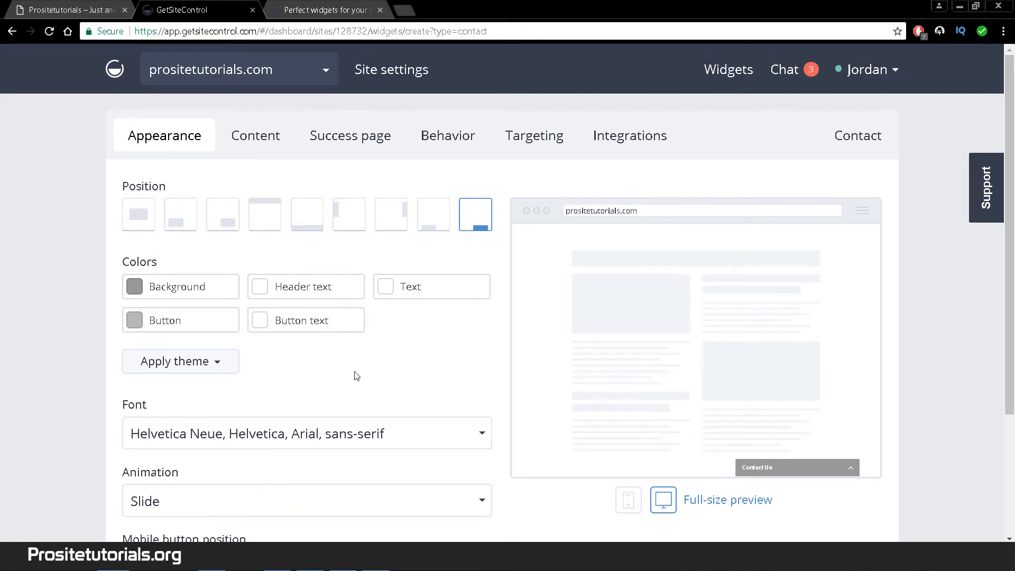
{"action": "left_click", "coordinate": [834, 468]}
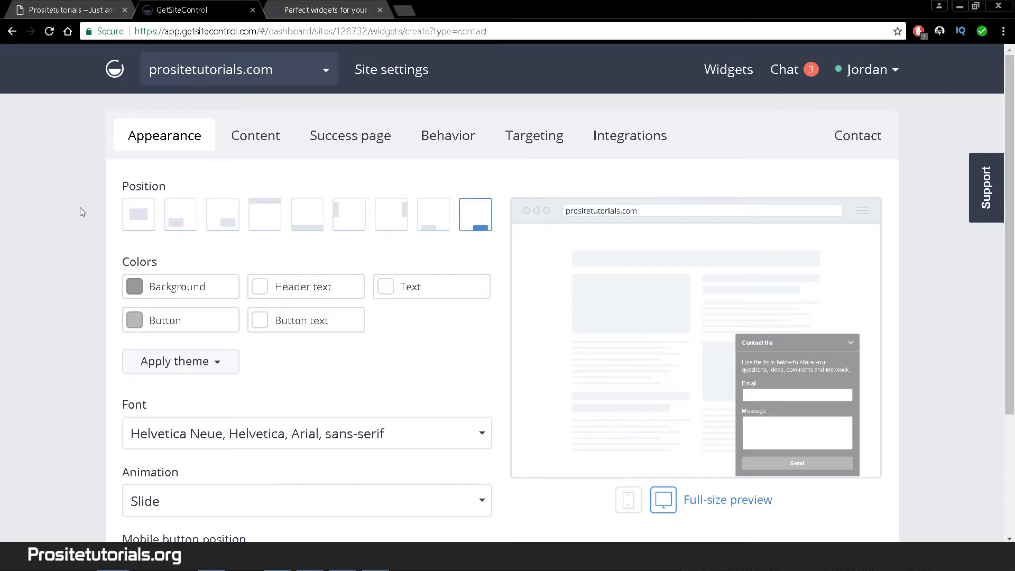
Step: Compare the centered, corner and top-bar positions for the Contact widget, and settle on the full-width bottom bar
{"action": "left_click", "coordinate": [140, 225]}
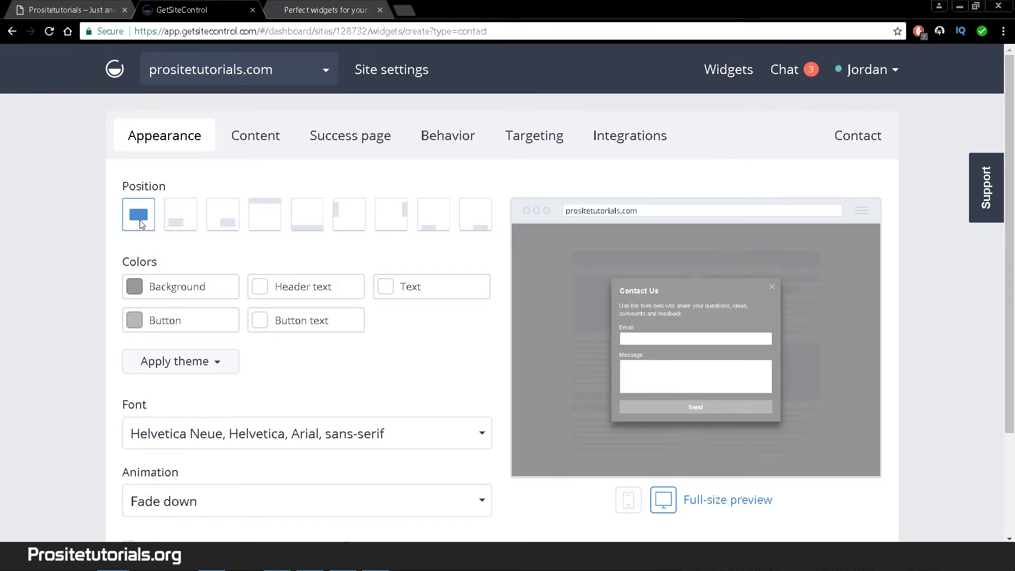
{"action": "left_click", "coordinate": [178, 217]}
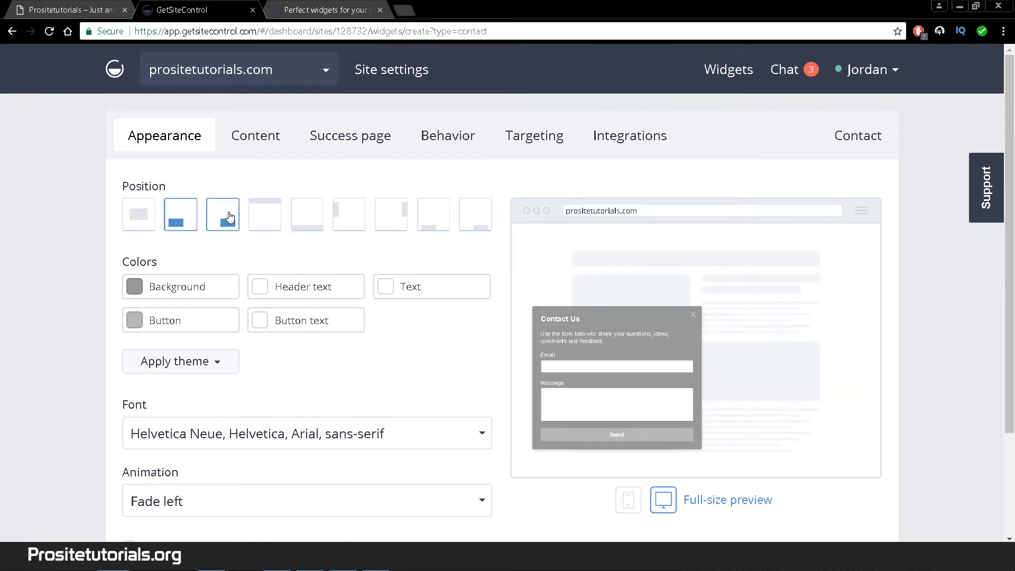
{"action": "left_click", "coordinate": [225, 218]}
{"action": "left_click", "coordinate": [268, 221]}
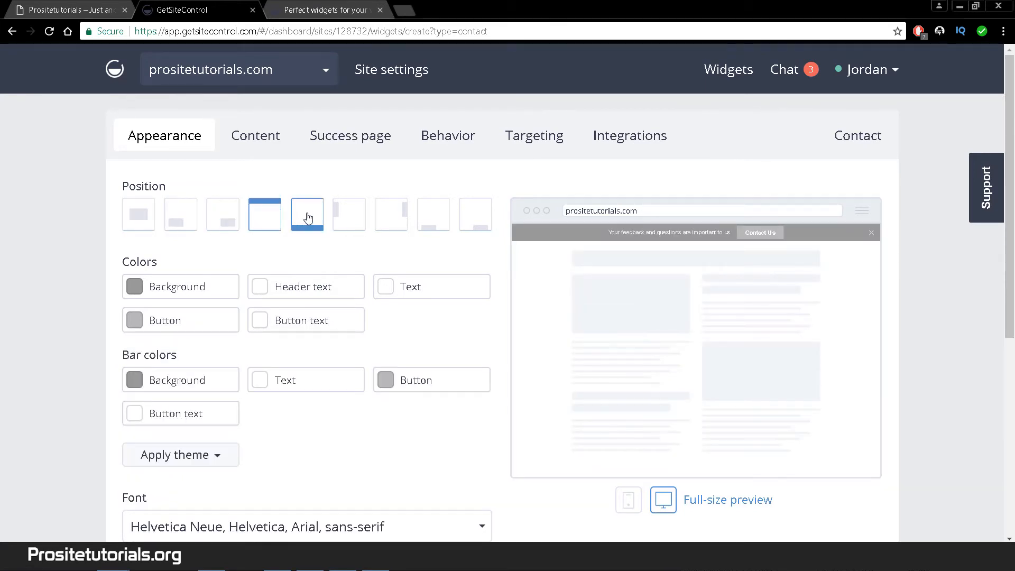
{"action": "left_click", "coordinate": [140, 217]}
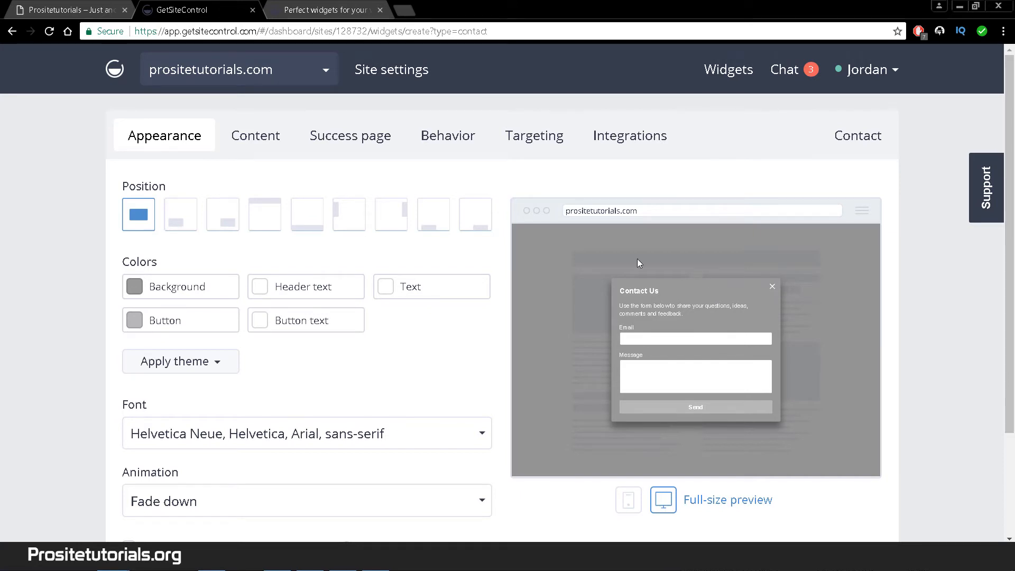
{"action": "left_click", "coordinate": [316, 218]}
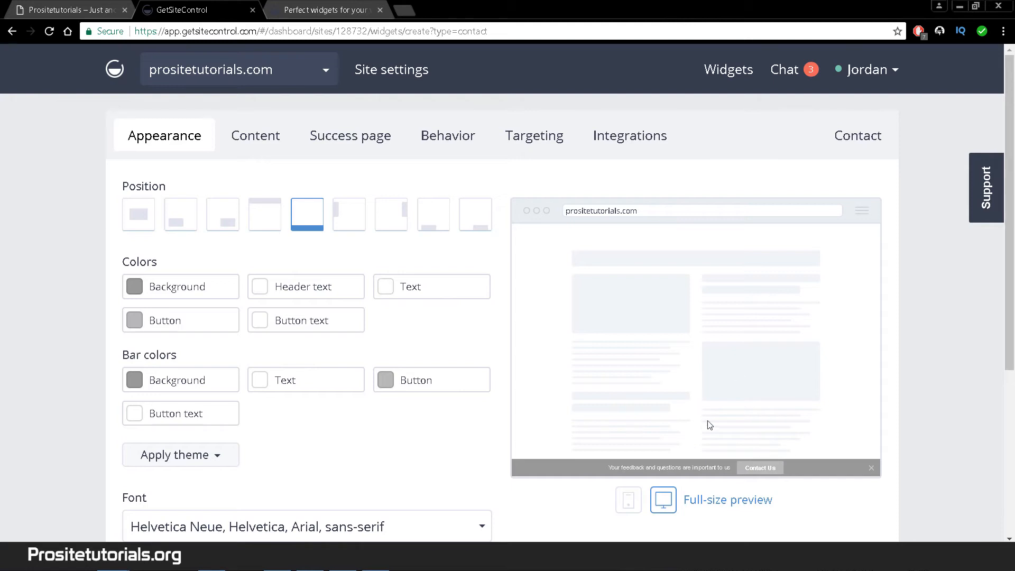
Step: Try red as the contact form's background color, and set it to white
{"action": "scroll", "coordinate": [266, 370], "scroll_direction": "down", "scroll_amount": 1}
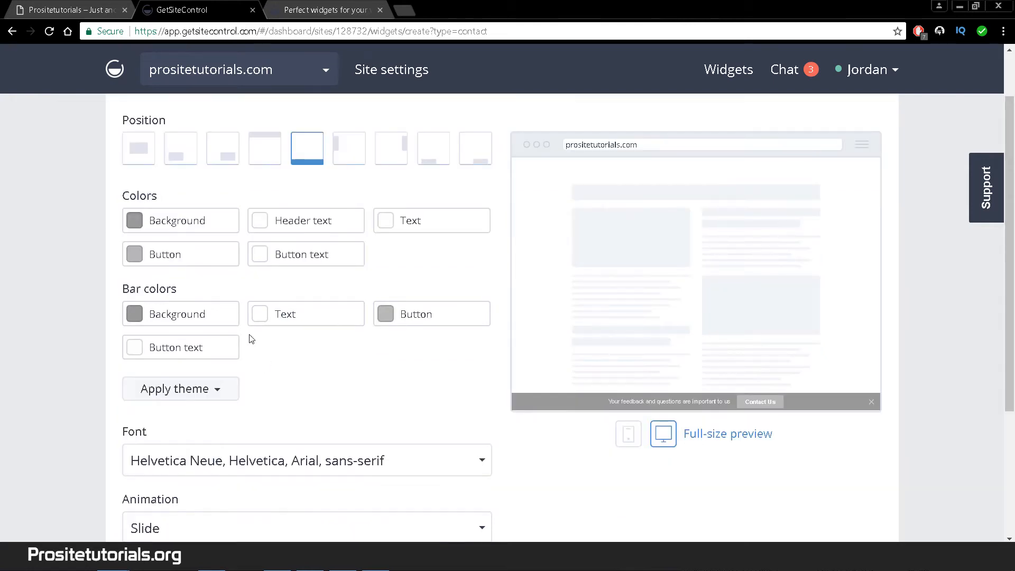
{"action": "left_click", "coordinate": [160, 219]}
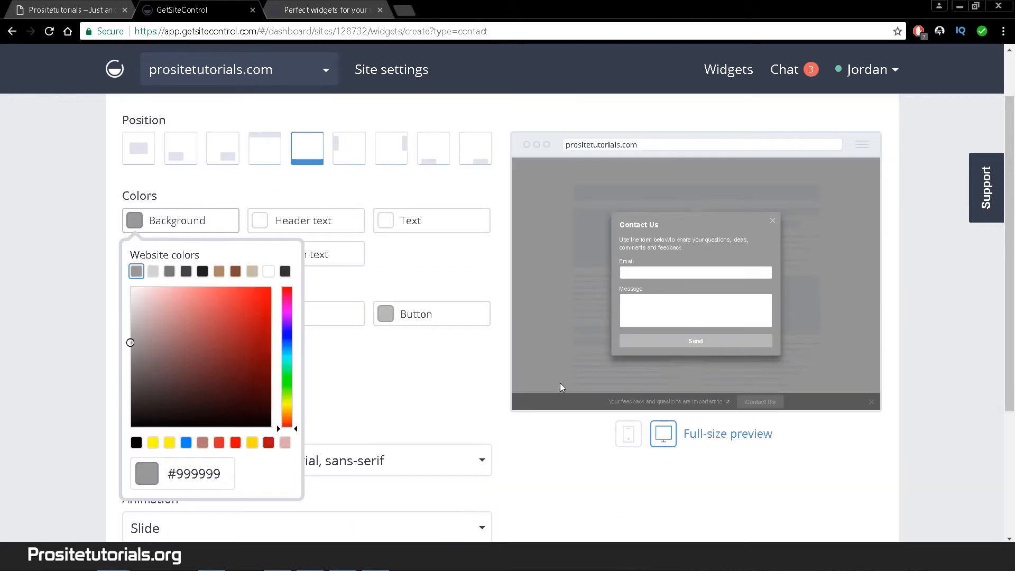
{"action": "left_click", "coordinate": [261, 313]}
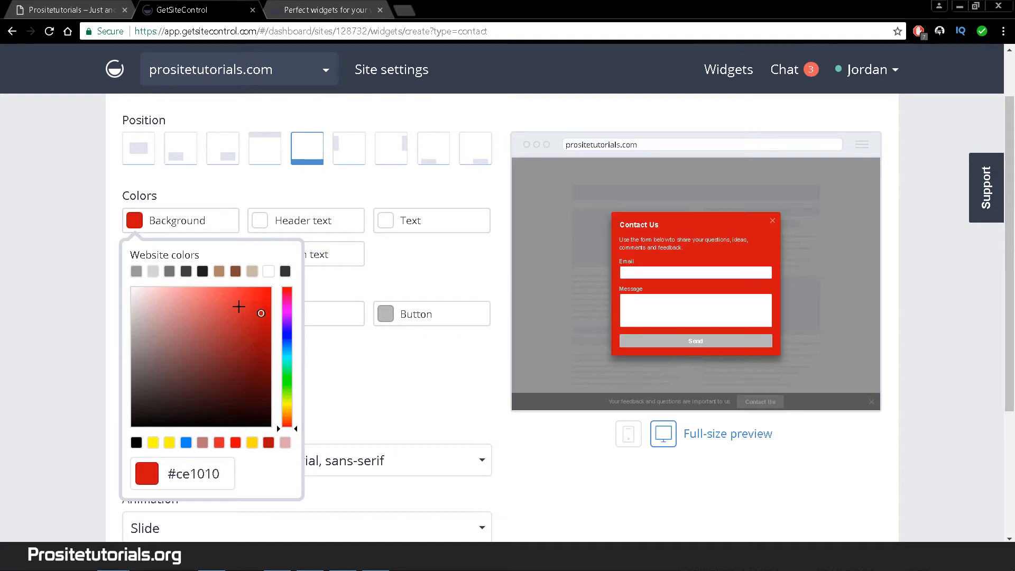
{"action": "left_click_drag", "start_coordinate": [238, 306], "coordinate": [122, 281]}
Step: Set the background color of the contact bar to black
{"action": "scroll", "coordinate": [363, 398], "scroll_direction": "down", "scroll_amount": 1}
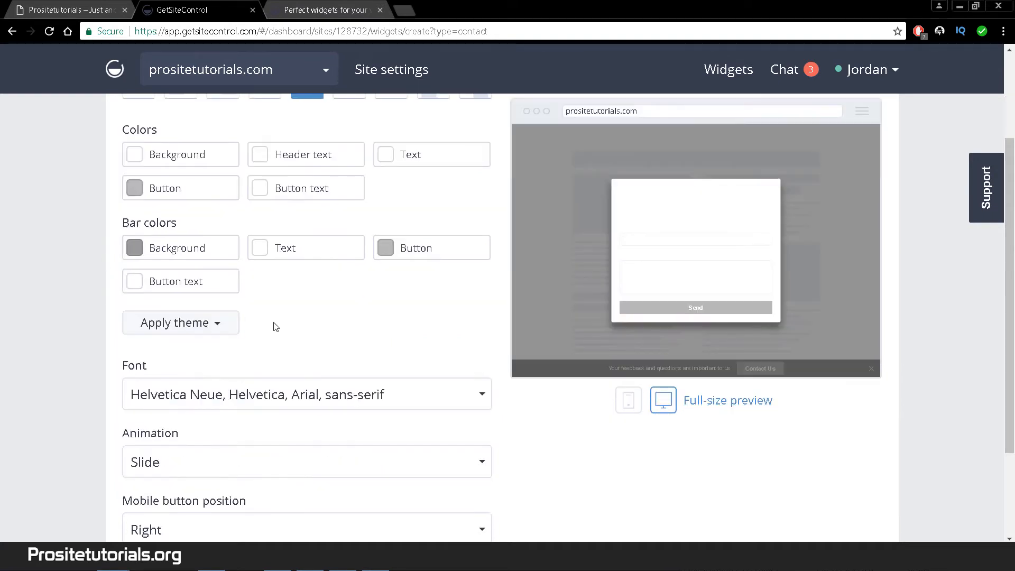
{"action": "left_click", "coordinate": [204, 259]}
{"action": "left_click", "coordinate": [138, 402]}
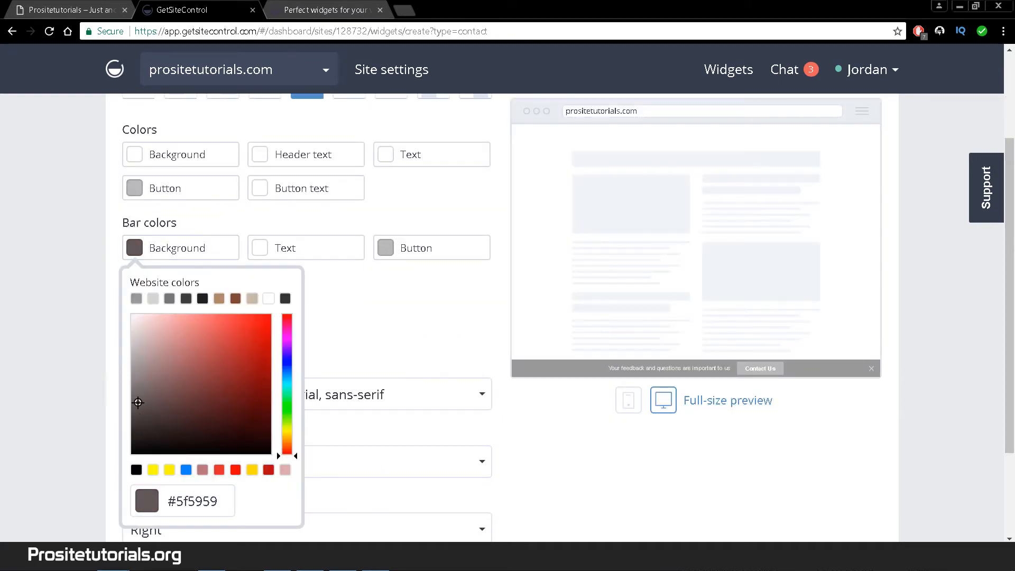
{"action": "left_click_drag", "start_coordinate": [138, 402], "coordinate": [79, 487]}
{"action": "left_click", "coordinate": [79, 487]}
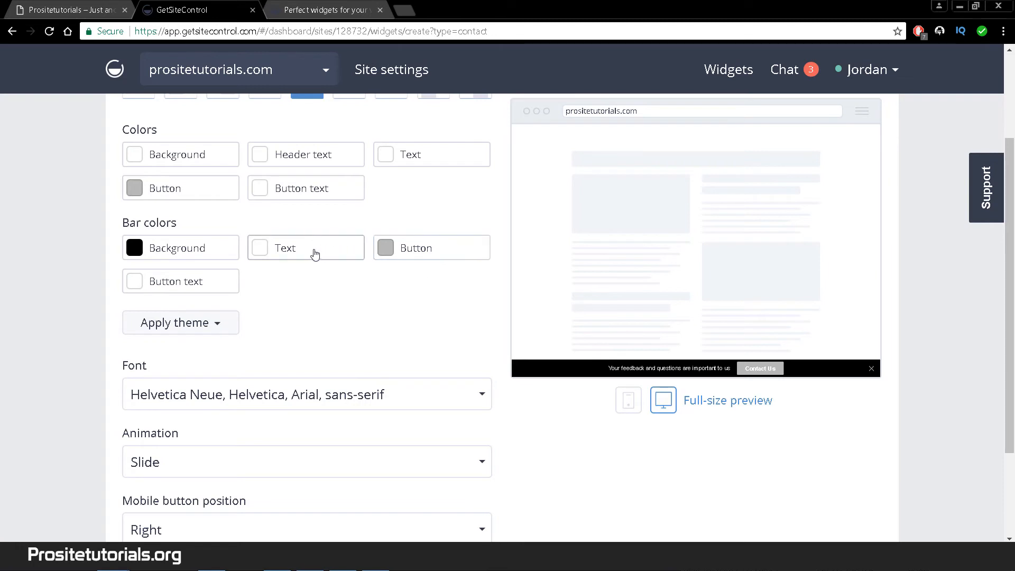
{"action": "left_click", "coordinate": [204, 281]}
{"action": "left_click", "coordinate": [241, 371]}
{"action": "left_click_drag", "start_coordinate": [296, 323], "coordinate": [292, 326]}
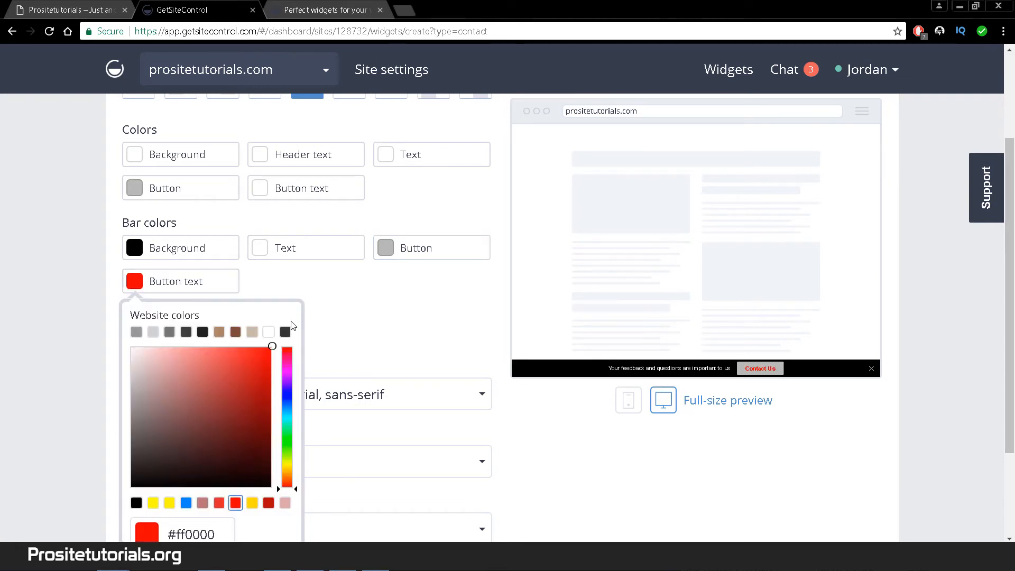
{"action": "left_click_drag", "start_coordinate": [245, 350], "coordinate": [95, 291]}
Step: Set the Contact Us button color on the bar to red
{"action": "left_click", "coordinate": [439, 251]}
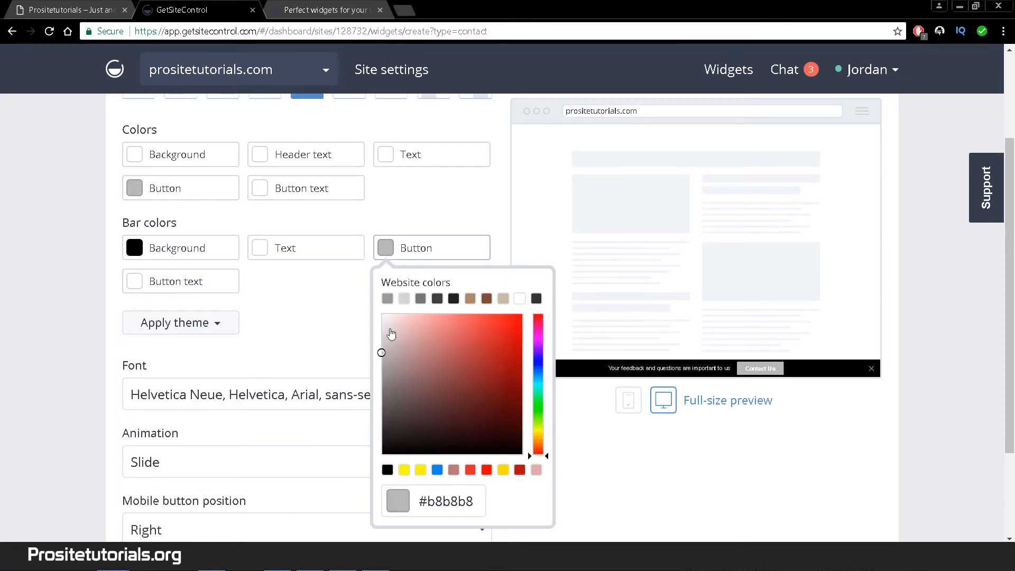
{"action": "left_click_drag", "start_coordinate": [412, 384], "coordinate": [552, 297]}
{"action": "left_click", "coordinate": [283, 323]}
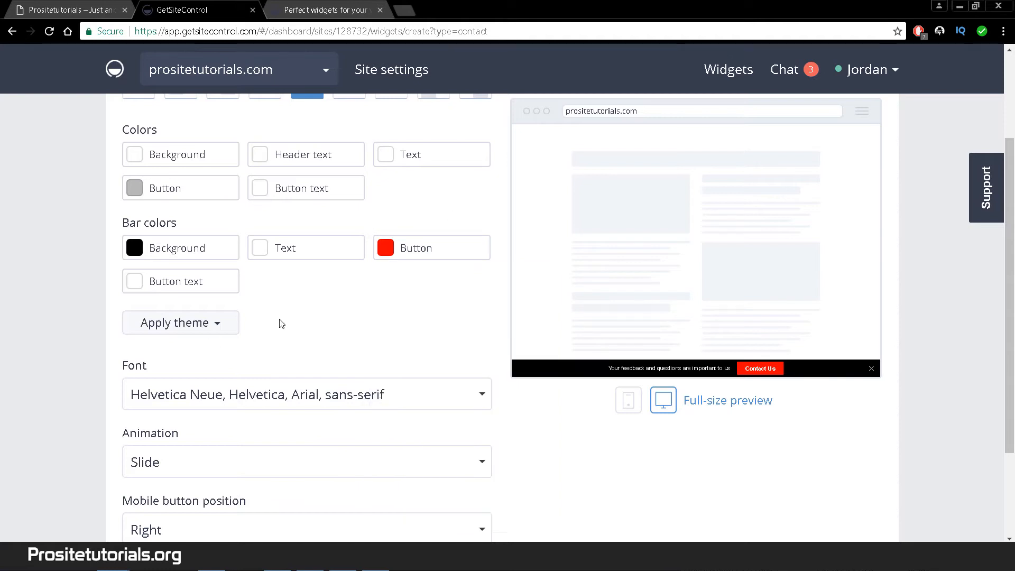
Step: Review the Contact widget's remaining appearance options and its content settings, including the form fields, bar texts and mobile label
{"action": "scroll", "coordinate": [175, 357], "scroll_direction": "down", "scroll_amount": 3}
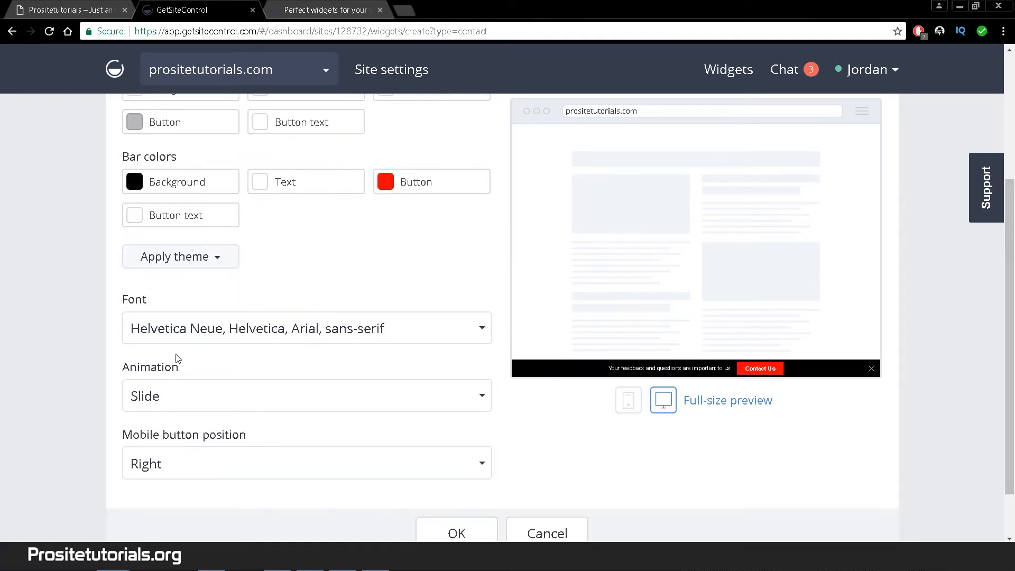
{"action": "scroll", "coordinate": [175, 357], "scroll_direction": "up", "scroll_amount": 5}
{"action": "left_click", "coordinate": [275, 141]}
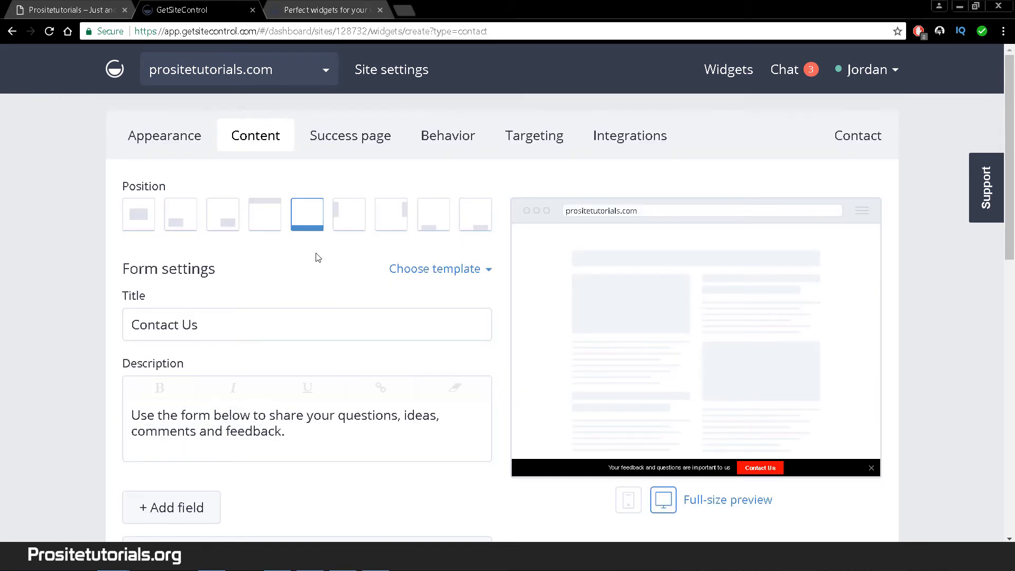
{"action": "scroll", "coordinate": [317, 249], "scroll_direction": "down", "scroll_amount": 2}
{"action": "scroll", "coordinate": [347, 217], "scroll_direction": "up", "scroll_amount": 2}
{"action": "scroll", "coordinate": [252, 265], "scroll_direction": "down", "scroll_amount": 2}
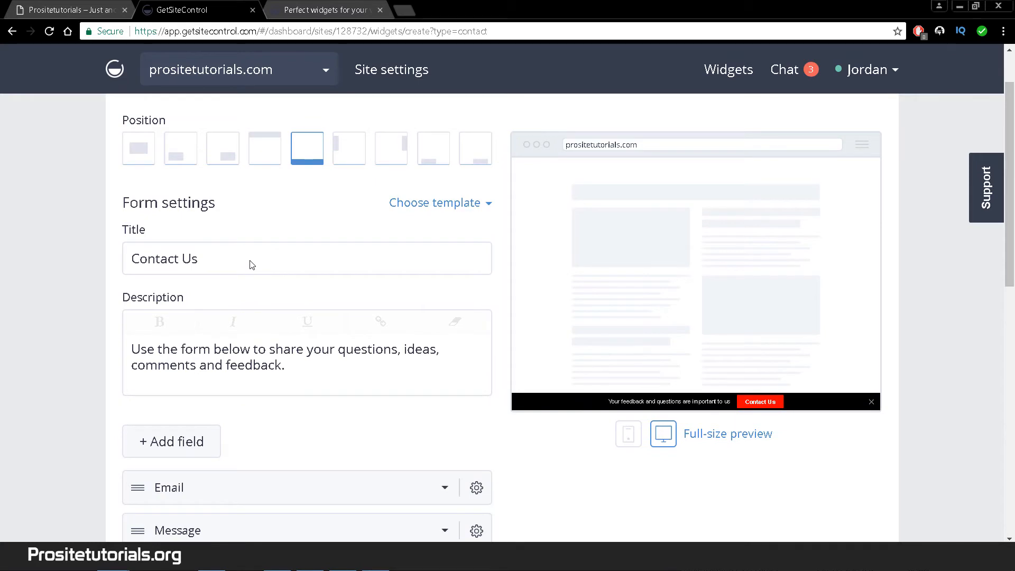
{"action": "scroll", "coordinate": [252, 265], "scroll_direction": "up", "scroll_amount": 2}
{"action": "scroll", "coordinate": [249, 265], "scroll_direction": "down", "scroll_amount": 8}
{"action": "scroll", "coordinate": [195, 291], "scroll_direction": "up", "scroll_amount": 2}
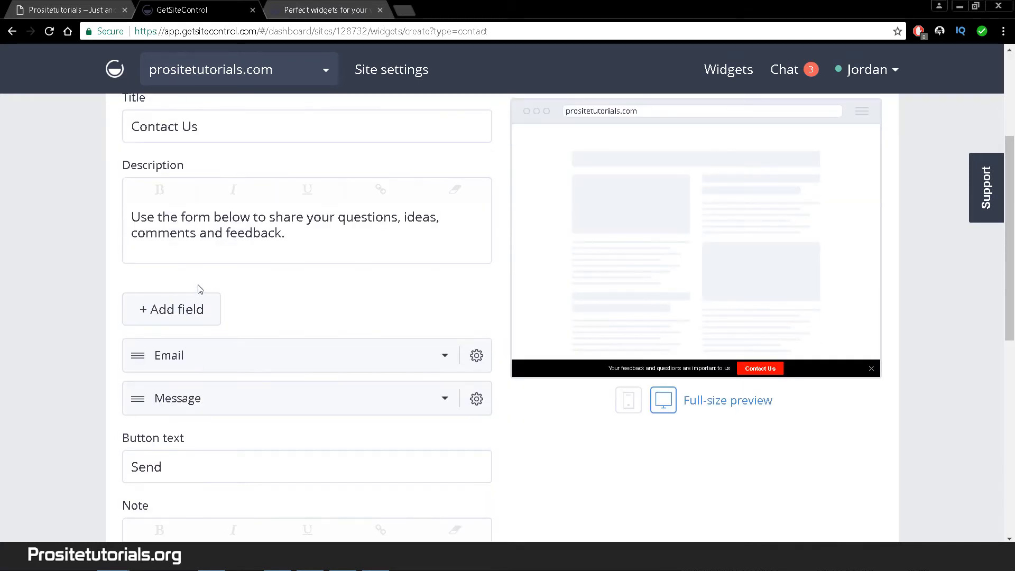
{"action": "scroll", "coordinate": [200, 285], "scroll_direction": "down", "scroll_amount": 2}
{"action": "scroll", "coordinate": [295, 204], "scroll_direction": "up", "scroll_amount": 3}
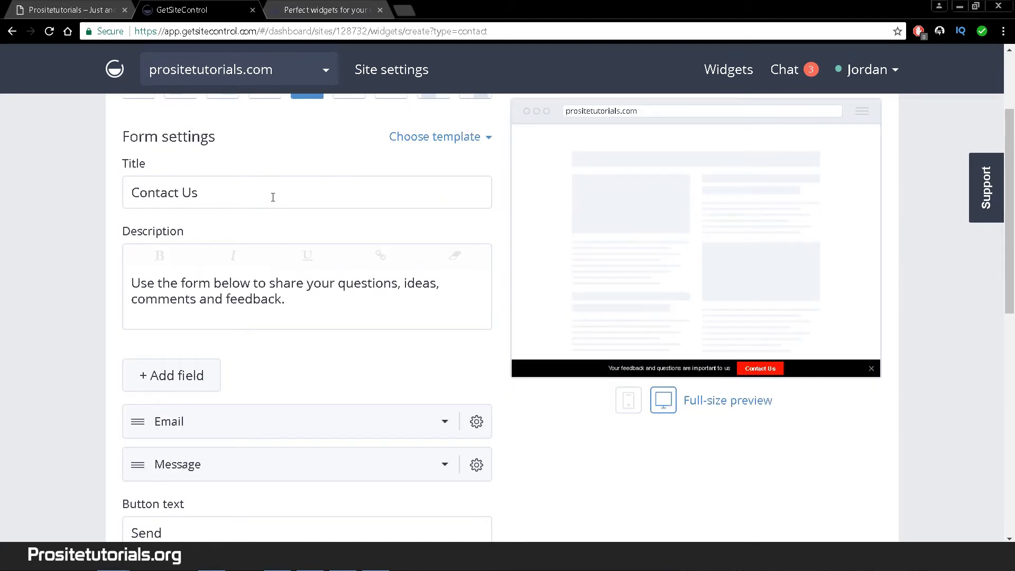
{"action": "scroll", "coordinate": [362, 219], "scroll_direction": "up", "scroll_amount": 1}
{"action": "scroll", "coordinate": [247, 222], "scroll_direction": "down", "scroll_amount": 1}
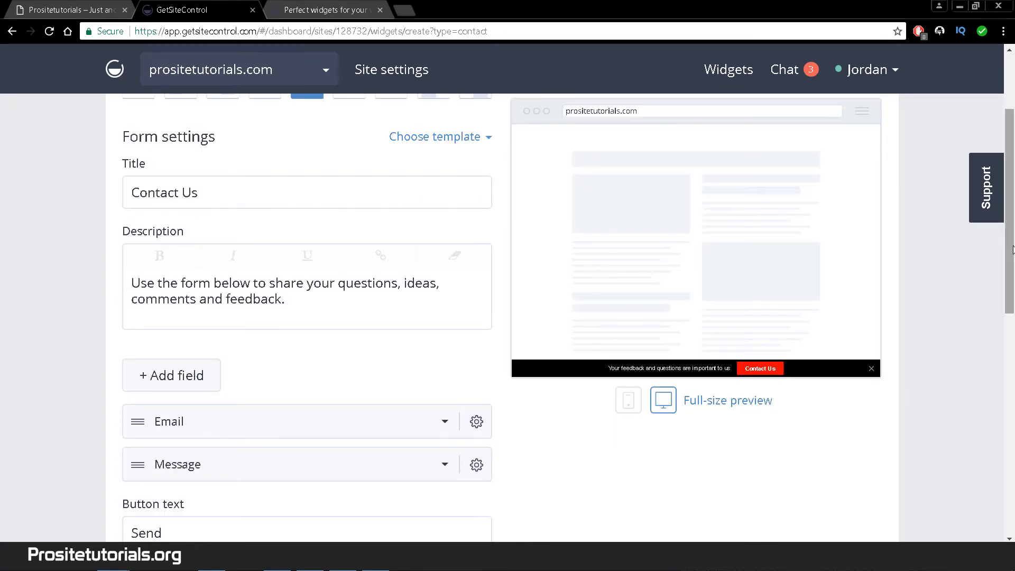
{"action": "scroll", "coordinate": [1013, 249], "scroll_direction": "down", "scroll_amount": 8}
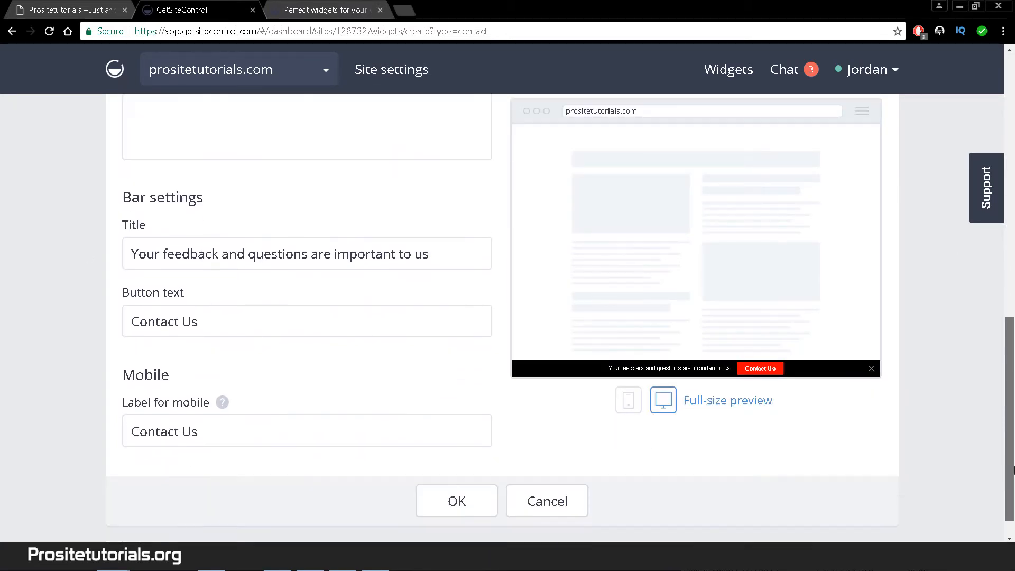
{"action": "scroll", "coordinate": [1013, 249], "scroll_direction": "up", "scroll_amount": 3}
{"action": "scroll", "coordinate": [351, 170], "scroll_direction": "up", "scroll_amount": 8}
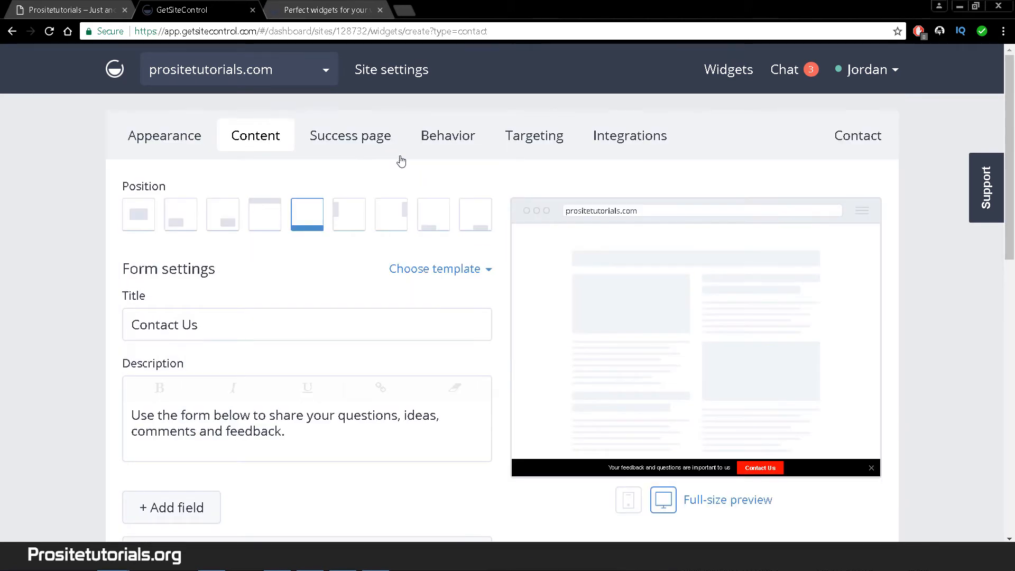
Step: Look through the Contact widget's success page, behavior, targeting and integrations settings, undoing any accidental edit to the thank-you description
{"action": "left_click", "coordinate": [328, 136]}
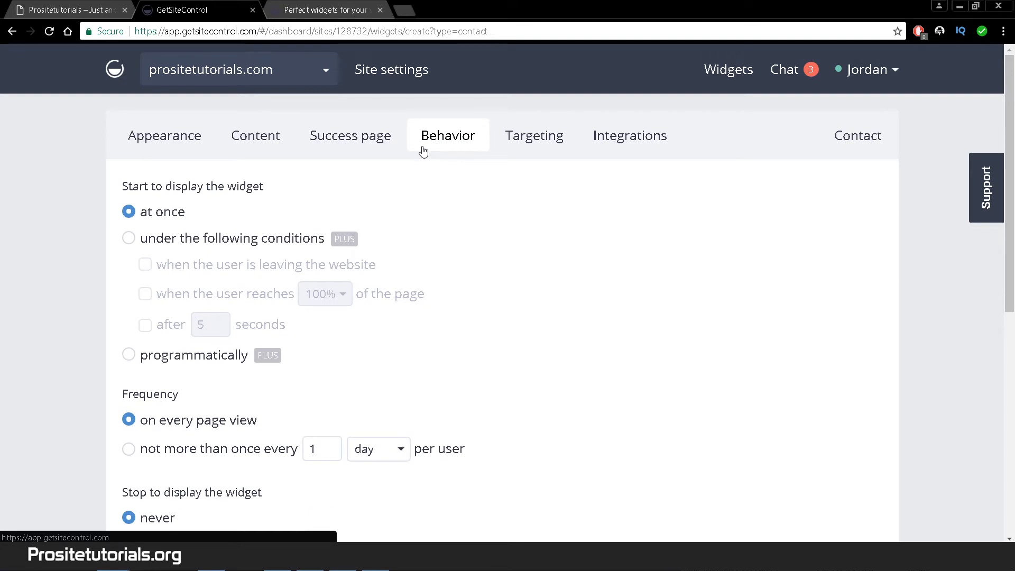
{"action": "left_click", "coordinate": [346, 148]}
{"action": "left_click_drag", "start_coordinate": [422, 126], "coordinate": [300, 310]}
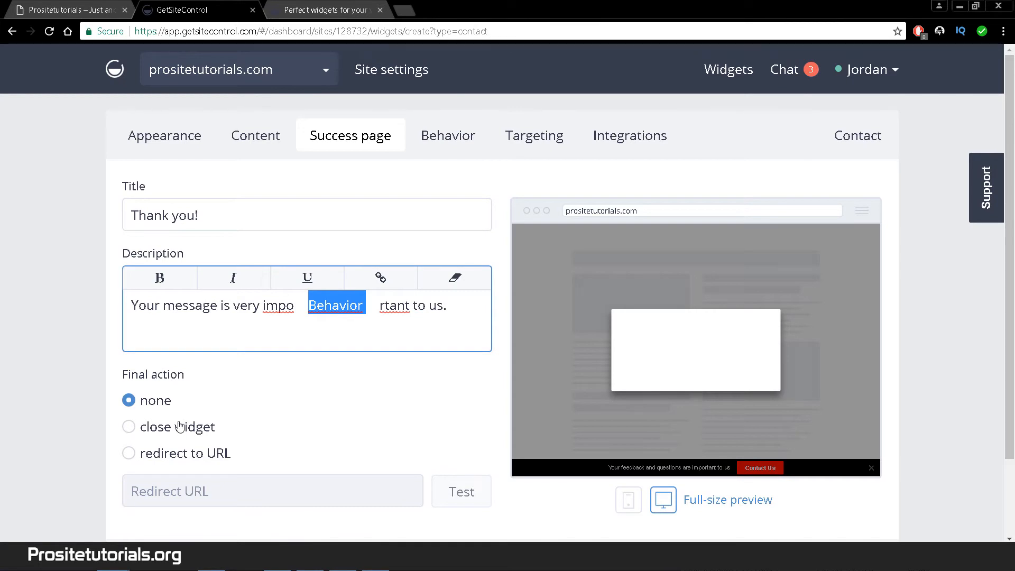
{"action": "key", "text": "ctrl+z"}
{"action": "left_click", "coordinate": [537, 144]}
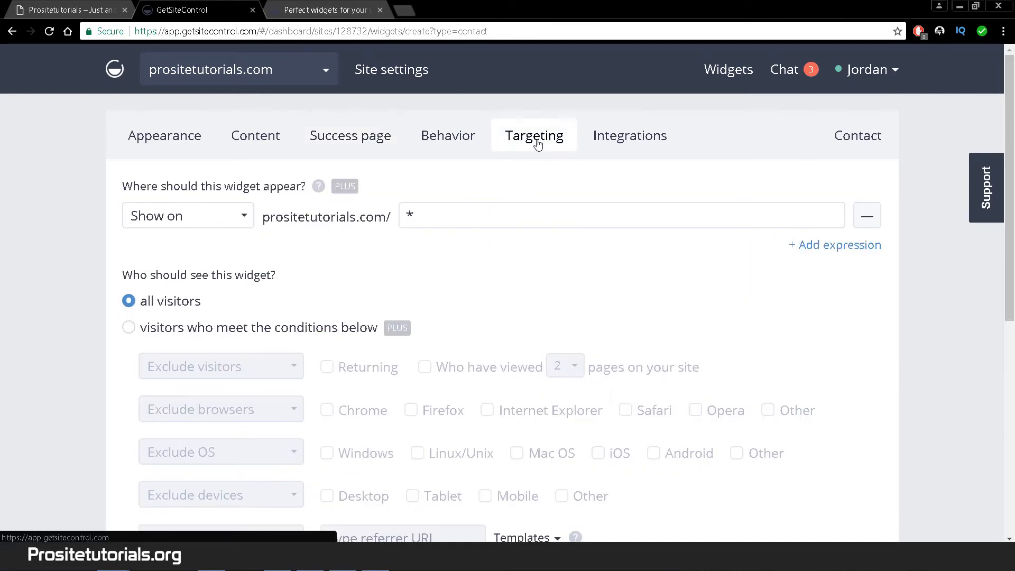
{"action": "left_click", "coordinate": [466, 139]}
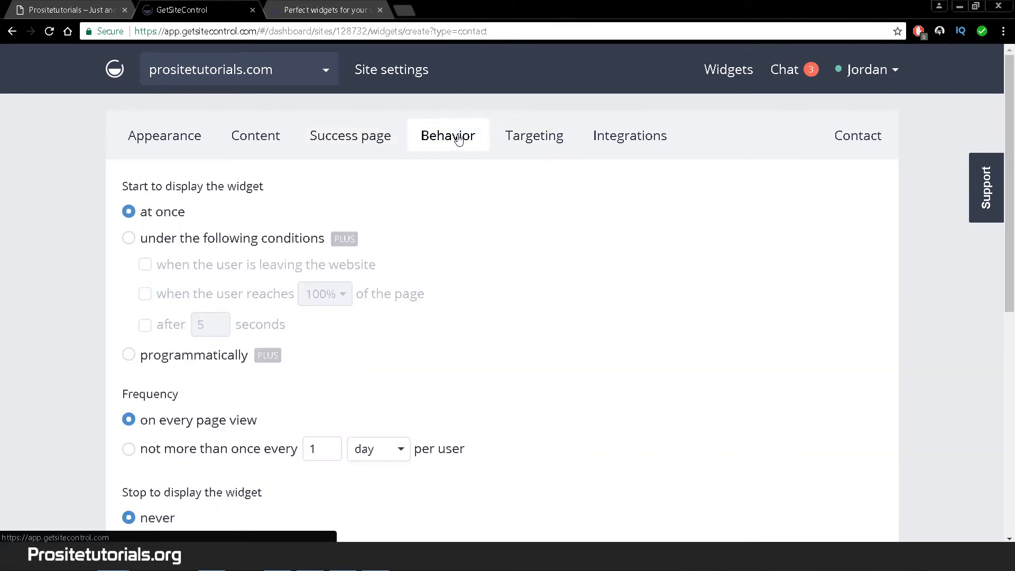
{"action": "left_click", "coordinate": [604, 149]}
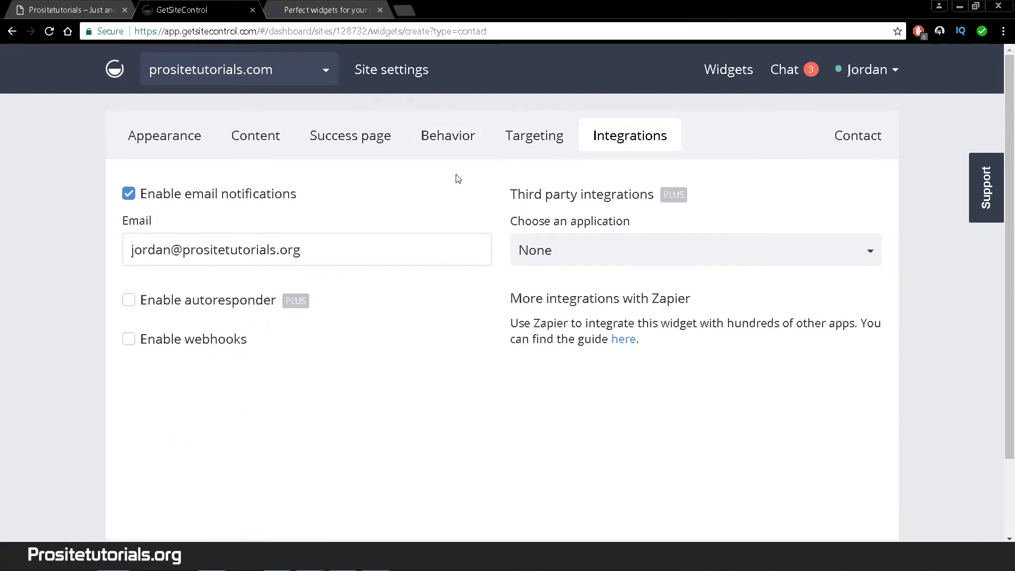
Step: Save the Contact widget with its bottom-bar appearance and activate it on the website
{"action": "left_click", "coordinate": [168, 139]}
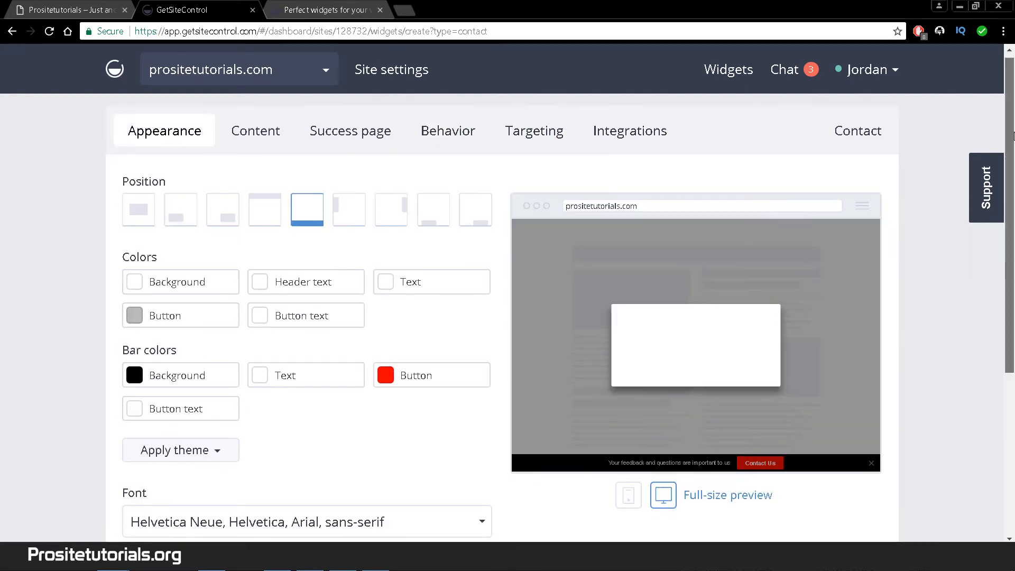
{"action": "scroll", "coordinate": [1012, 188], "scroll_direction": "down", "scroll_amount": 2}
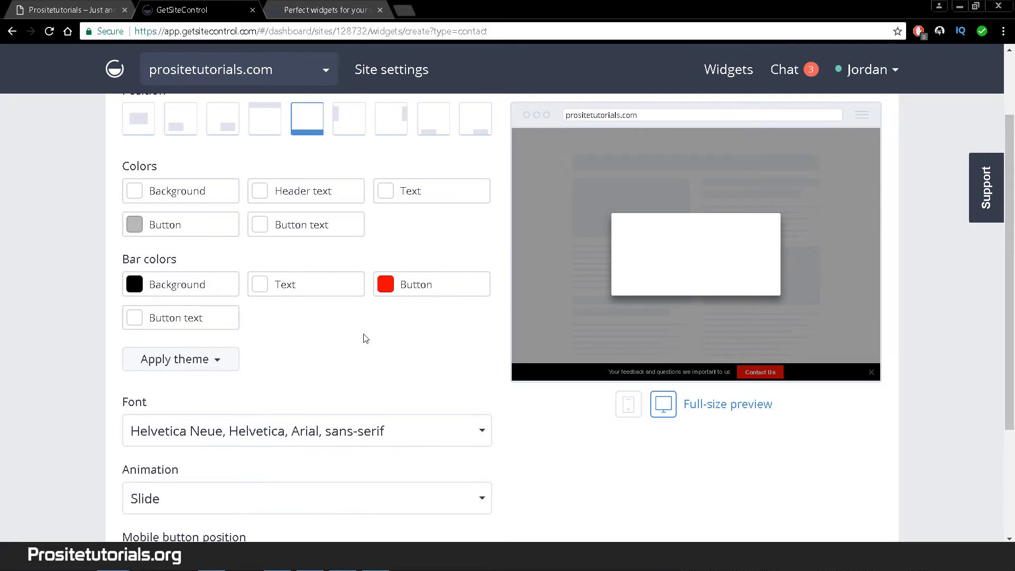
{"action": "scroll", "coordinate": [366, 339], "scroll_direction": "down", "scroll_amount": 3}
{"action": "left_click", "coordinate": [454, 469]}
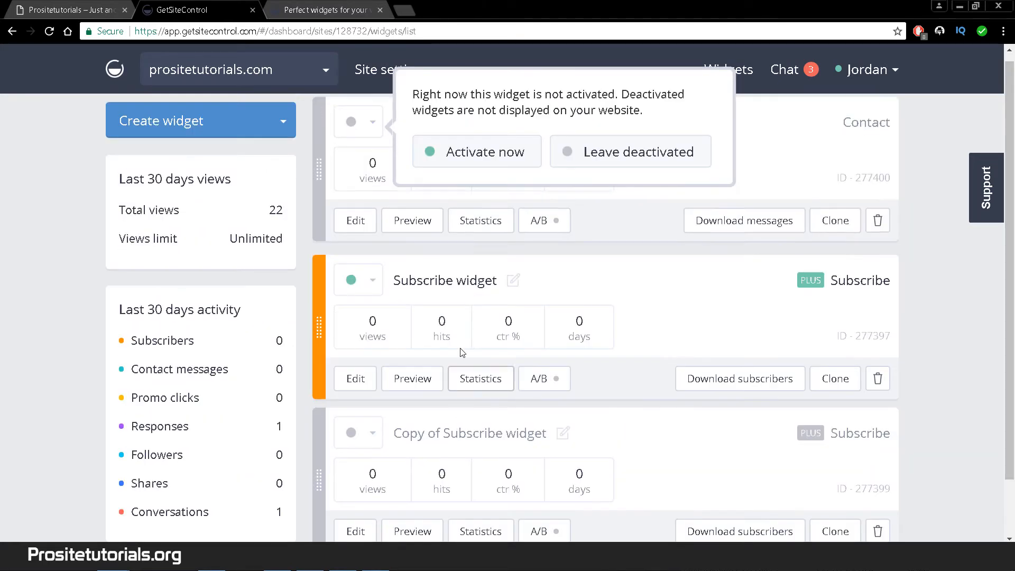
{"action": "left_click", "coordinate": [449, 154]}
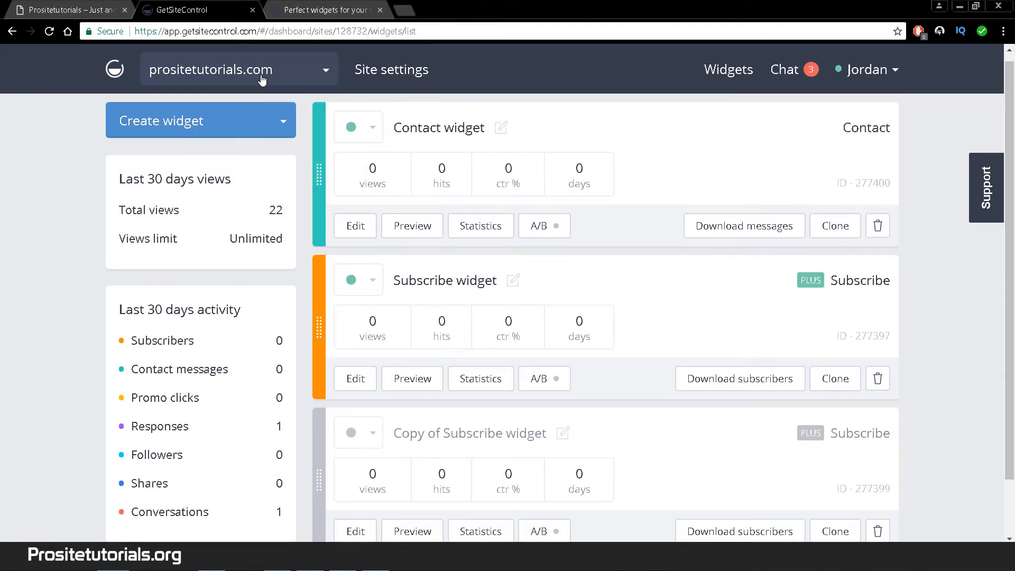
Step: Reload the live prositetutorials.com page, dismiss the e-book popup, and inspect the contact form opened from the bottom bar
{"action": "left_click", "coordinate": [68, 10]}
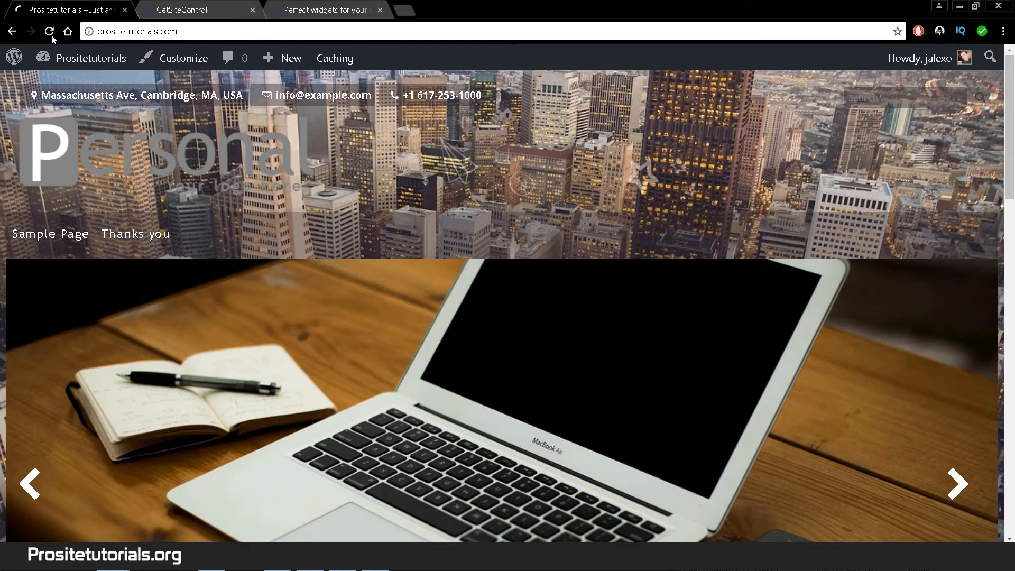
{"action": "left_click", "coordinate": [51, 34]}
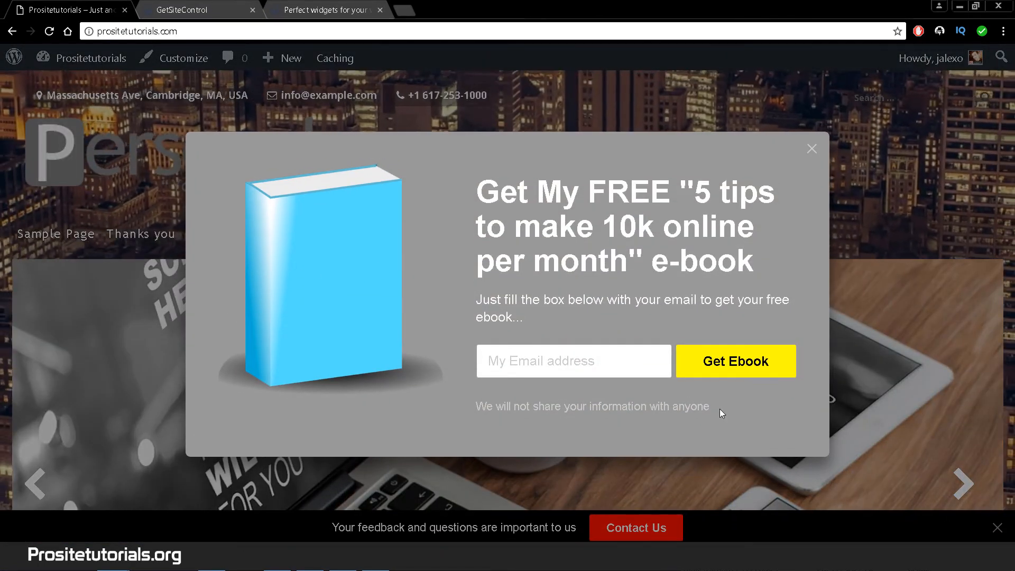
{"action": "left_click", "coordinate": [811, 150]}
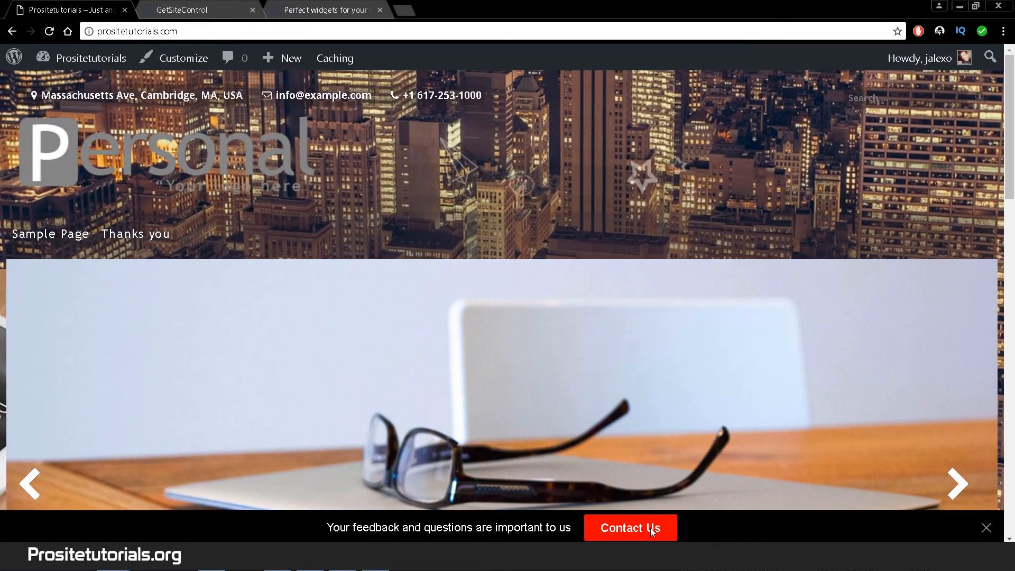
{"action": "left_click", "coordinate": [648, 528]}
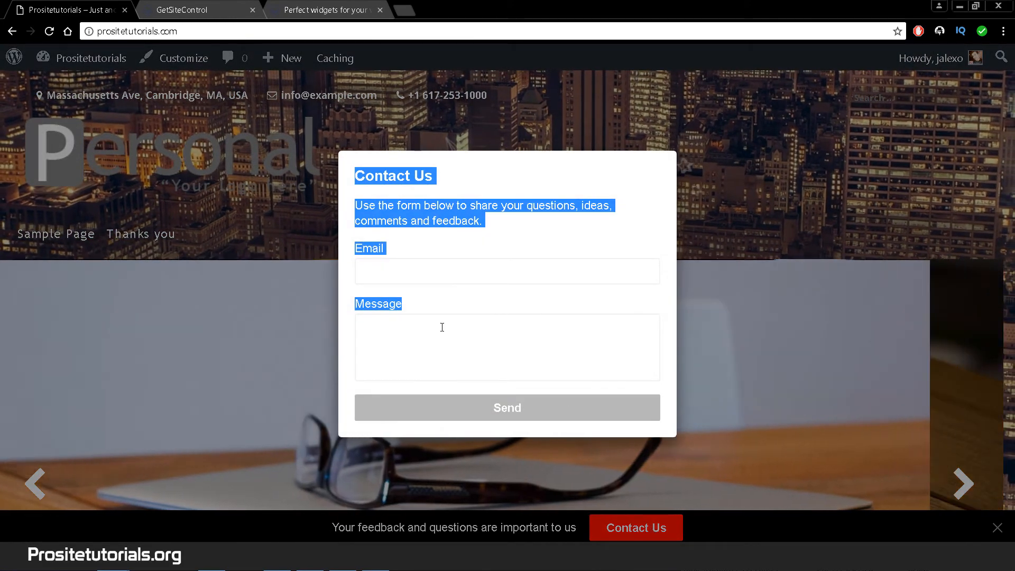
{"action": "left_click", "coordinate": [441, 327]}
{"action": "left_click", "coordinate": [422, 275]}
{"action": "left_click_drag", "start_coordinate": [413, 231], "coordinate": [349, 176]}
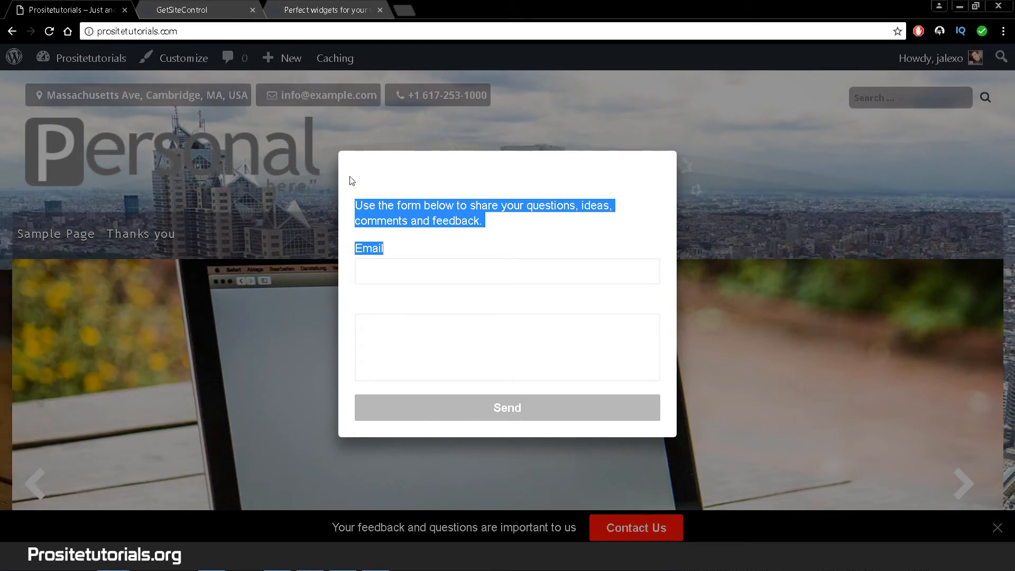
Step: Reopen the Contact widget in GetSiteControl for editing and set the form's header text color to #1f1f1f
{"action": "left_click", "coordinate": [211, 10]}
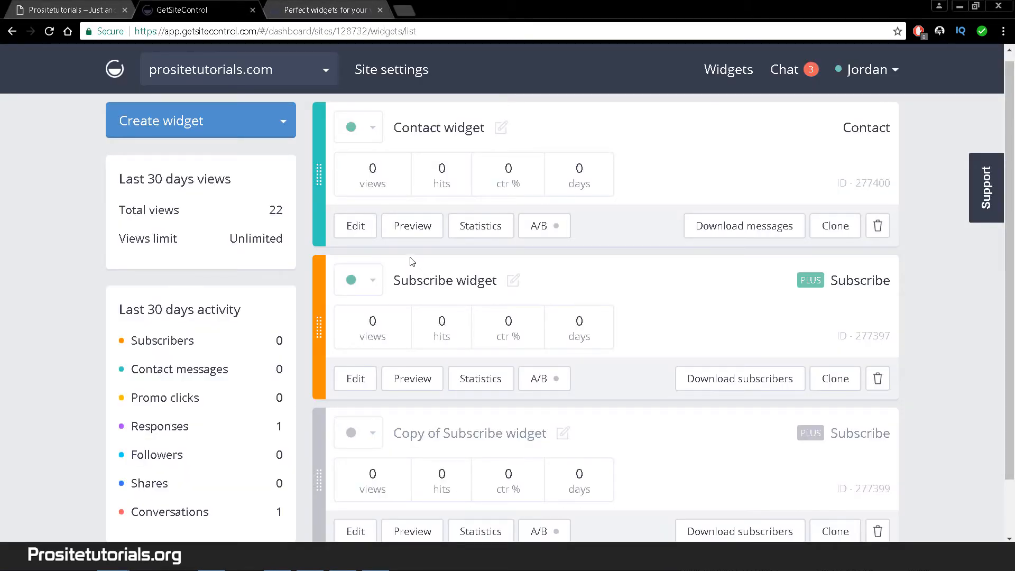
{"action": "left_click", "coordinate": [354, 218]}
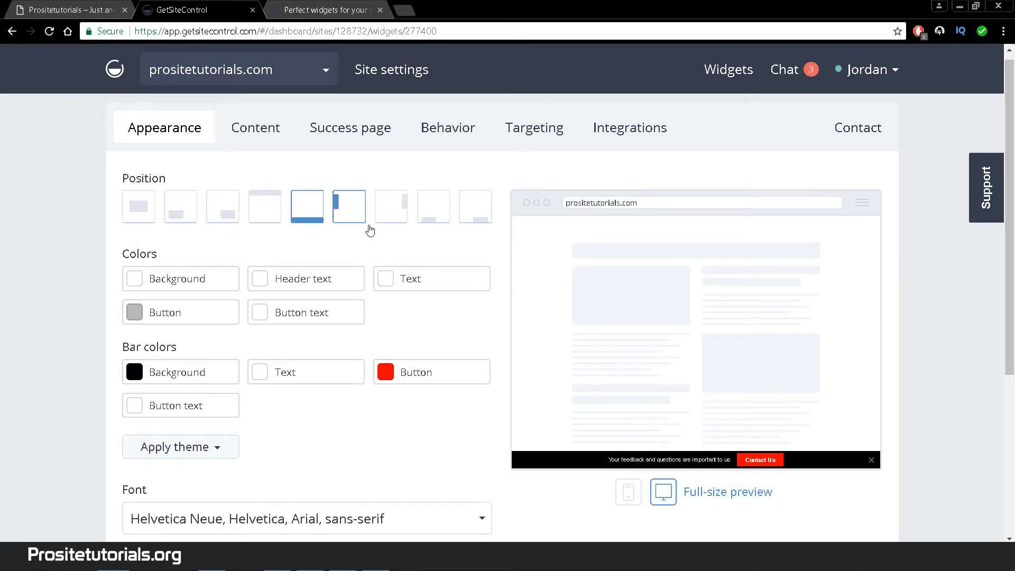
{"action": "left_click", "coordinate": [753, 460]}
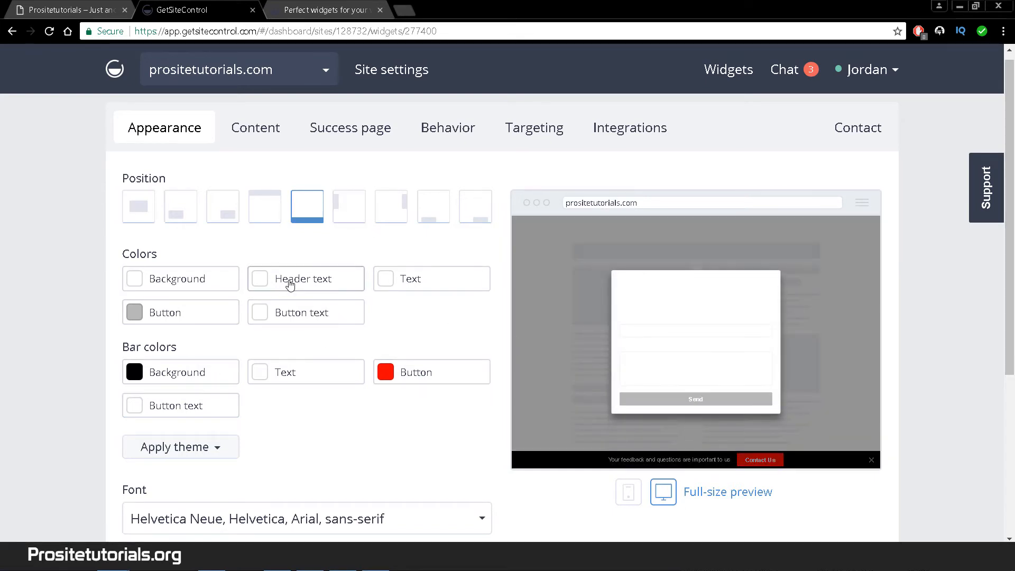
{"action": "left_click", "coordinate": [305, 284]}
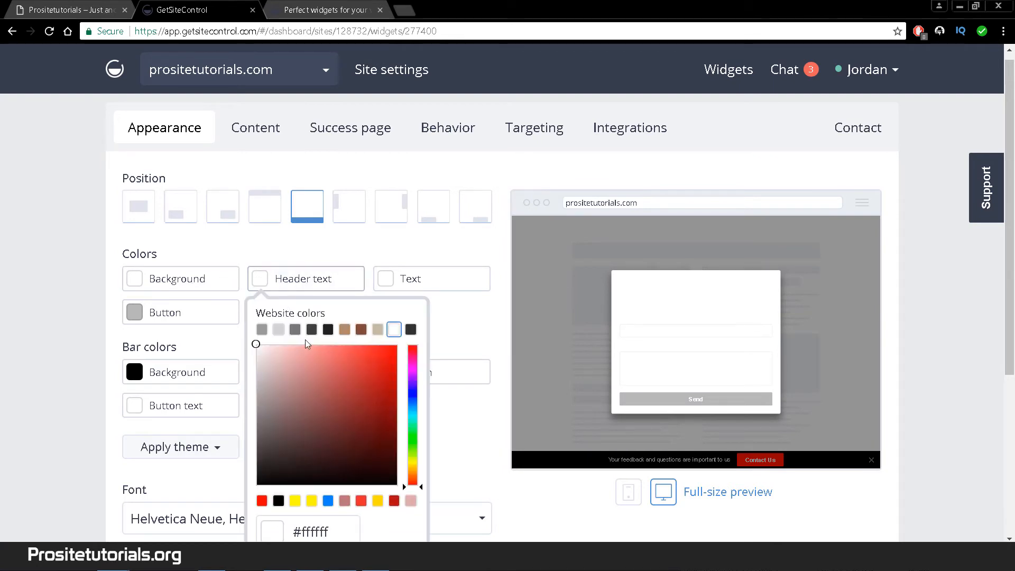
{"action": "left_click", "coordinate": [328, 330]}
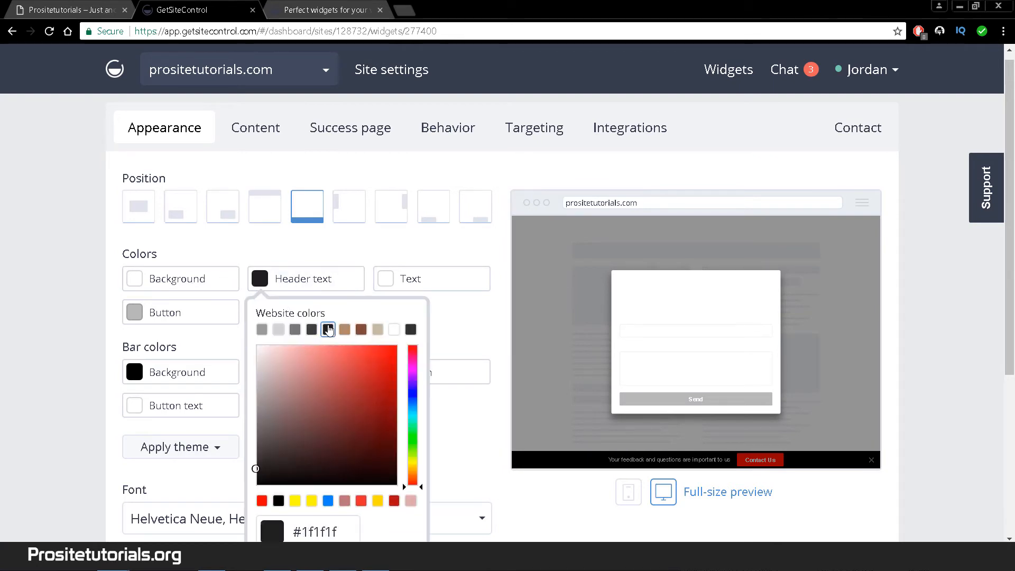
{"action": "left_click", "coordinate": [347, 269]}
Step: Set the contact form's button text and body text to the near-black website color, and save the widget
{"action": "left_click", "coordinate": [308, 316]}
{"action": "left_click", "coordinate": [328, 364]}
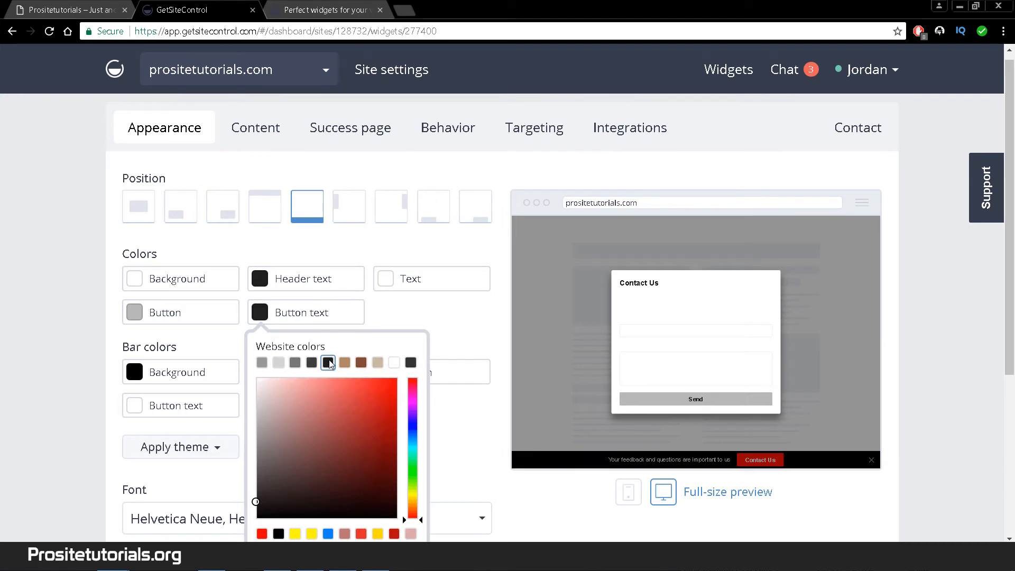
{"action": "left_click", "coordinate": [176, 280]}
{"action": "left_click", "coordinate": [411, 280]}
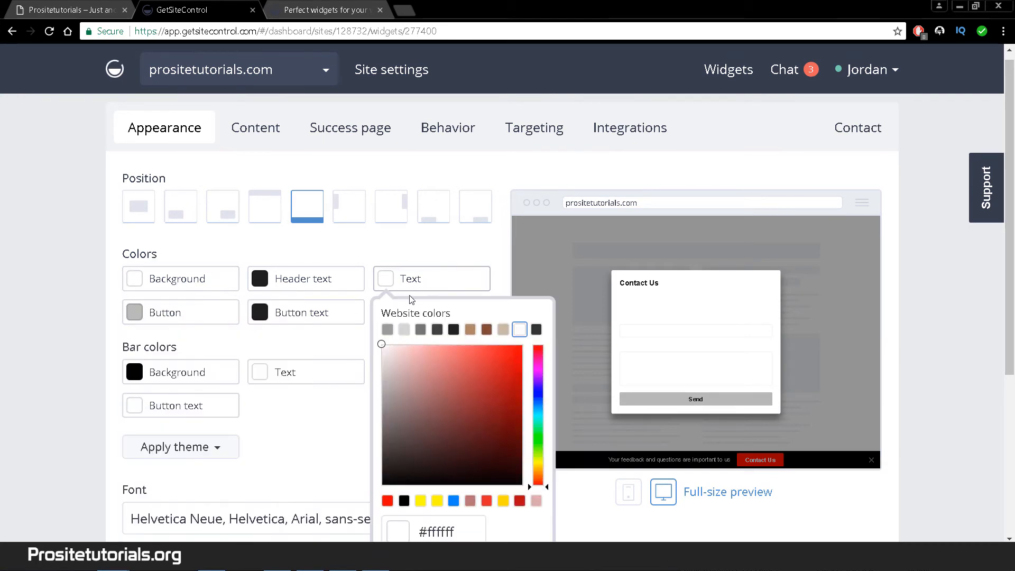
{"action": "left_click", "coordinate": [454, 329]}
{"action": "left_click", "coordinate": [427, 267]}
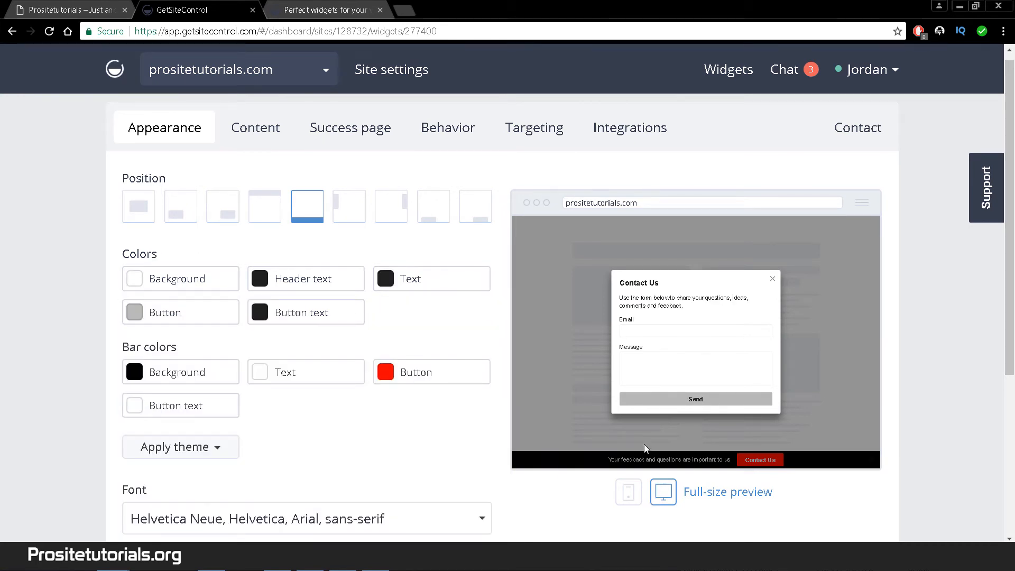
{"action": "scroll", "coordinate": [422, 487], "scroll_direction": "down", "scroll_amount": 5}
{"action": "left_click", "coordinate": [446, 471]}
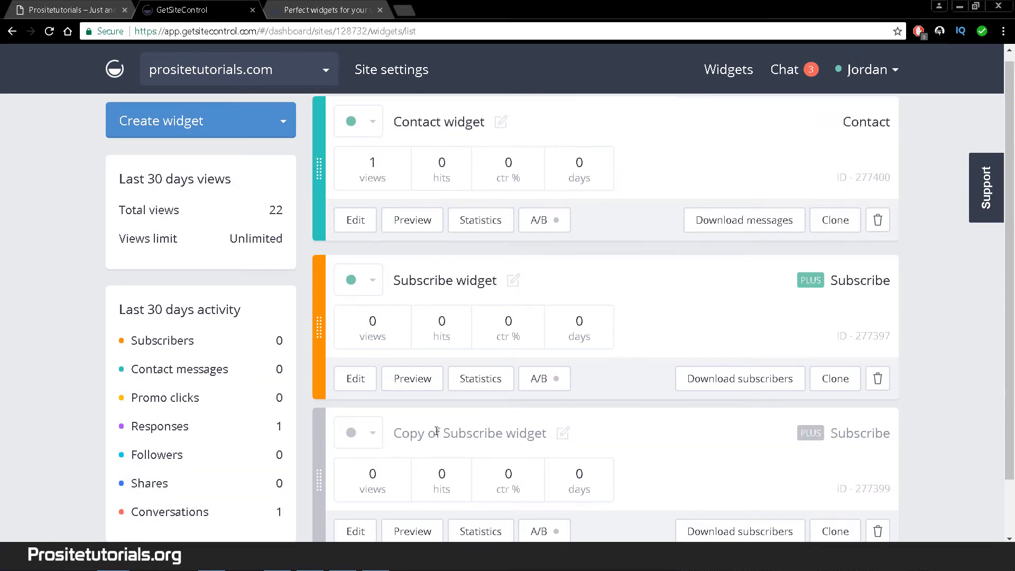
Step: Delete the inactive Copy of Subscribe widget from the widget list
{"action": "scroll", "coordinate": [402, 398], "scroll_direction": "down", "scroll_amount": 2}
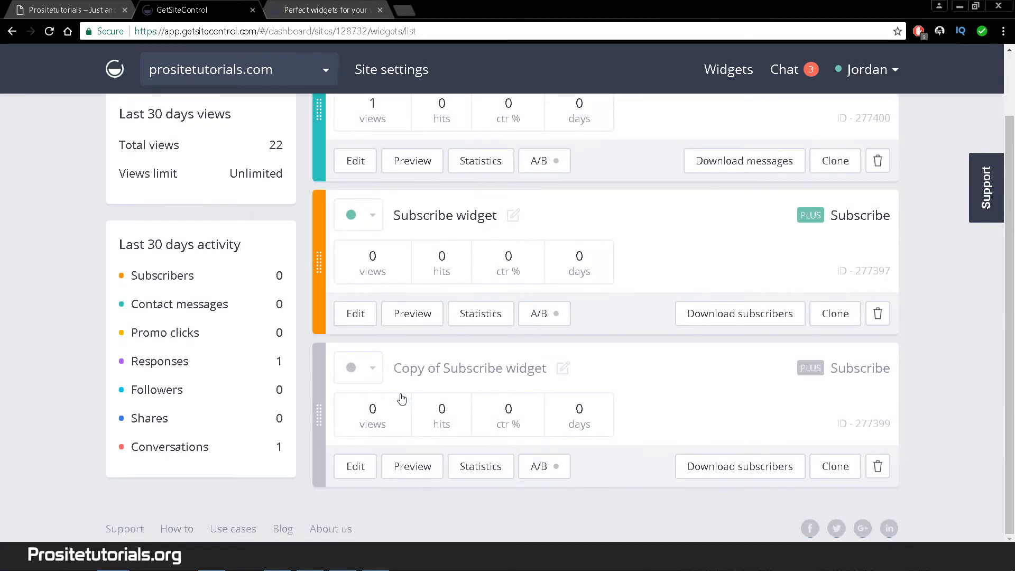
{"action": "left_click", "coordinate": [878, 466]}
Step: Return to the live site, dismiss the e-book popup, and open the contact form to check its text colors
{"action": "left_click", "coordinate": [2, 10]}
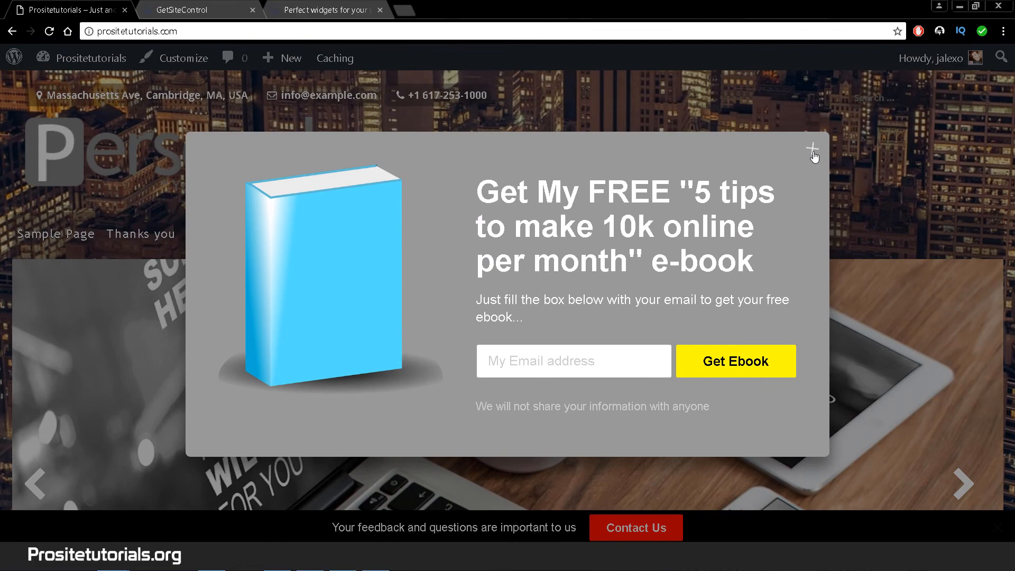
{"action": "left_click", "coordinate": [813, 153]}
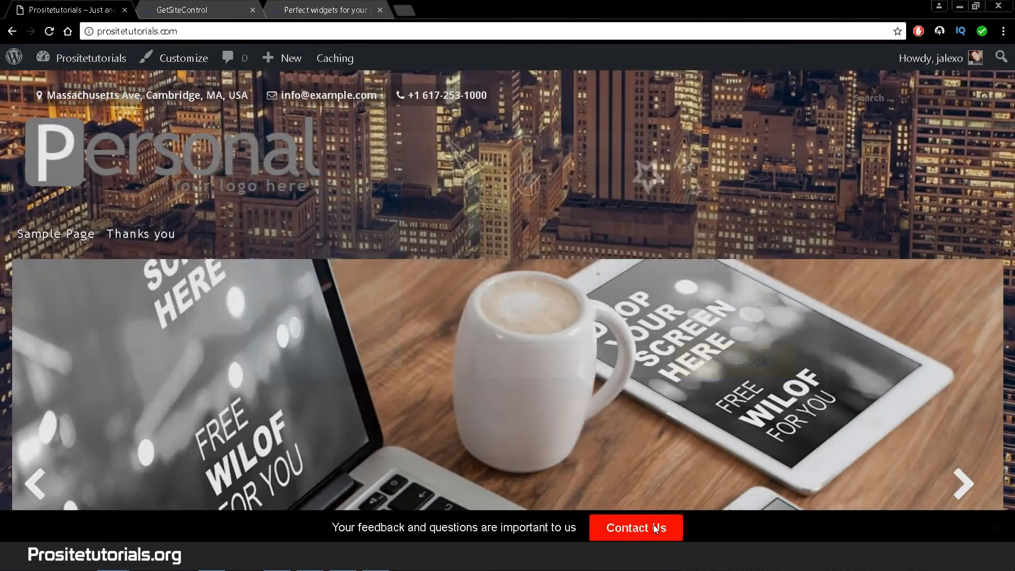
{"action": "left_click", "coordinate": [654, 526]}
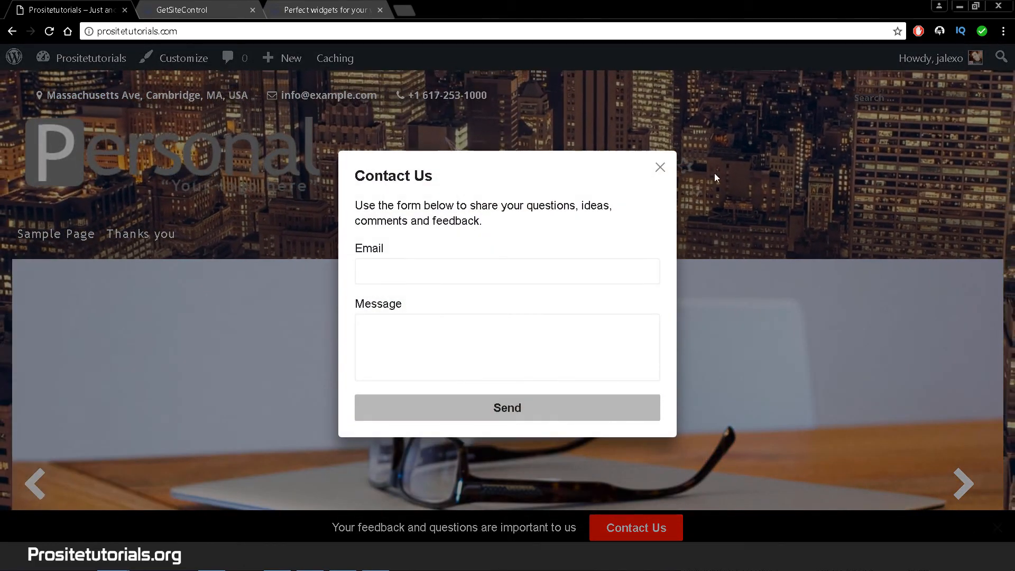
Step: Close the contact form on the live site, return to GetSiteControl, and start creating a Promo widget
{"action": "left_click", "coordinate": [661, 167]}
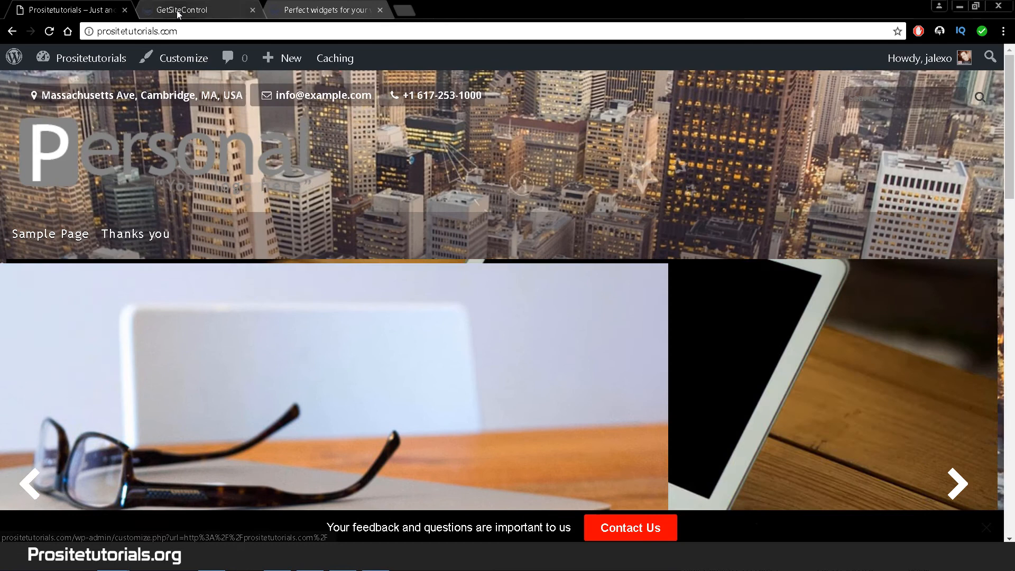
{"action": "left_click", "coordinate": [178, 11]}
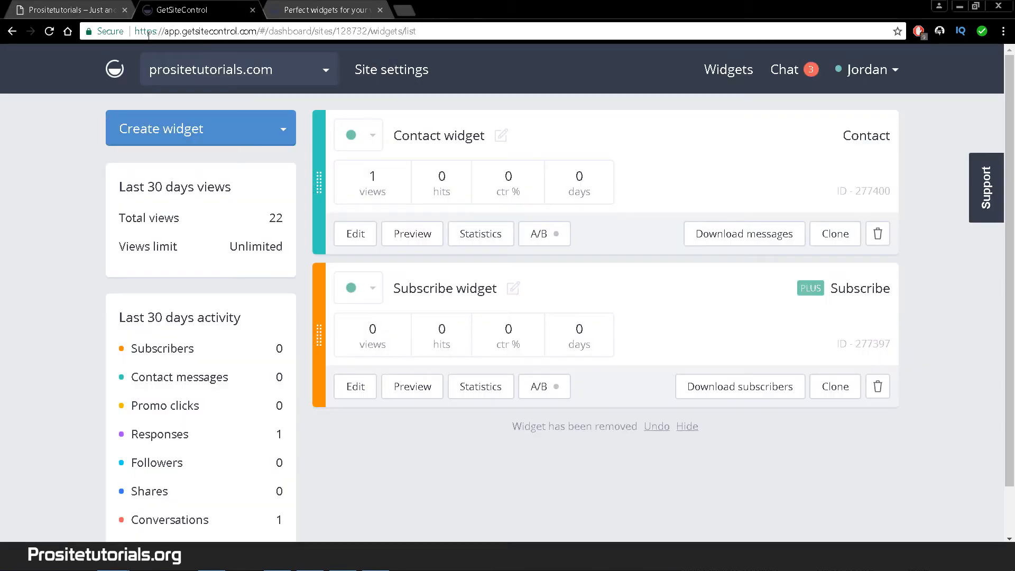
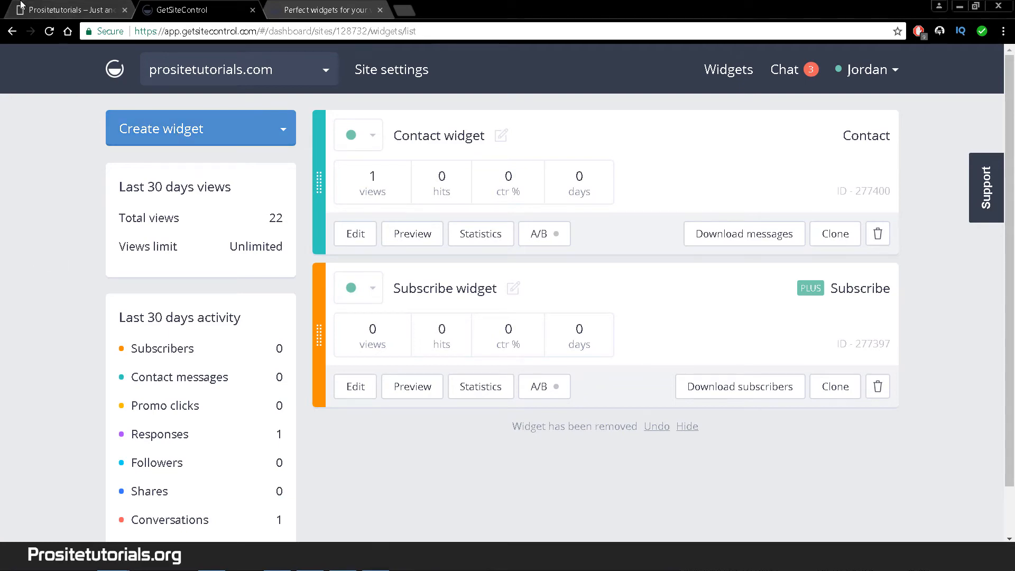
{"action": "left_click", "coordinate": [69, 10]}
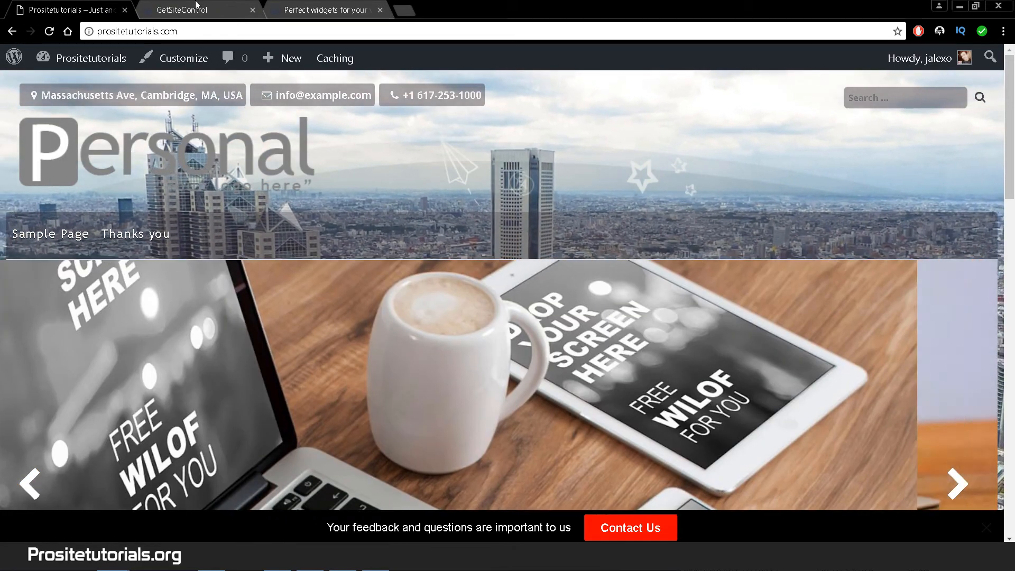
{"action": "left_click", "coordinate": [197, 7]}
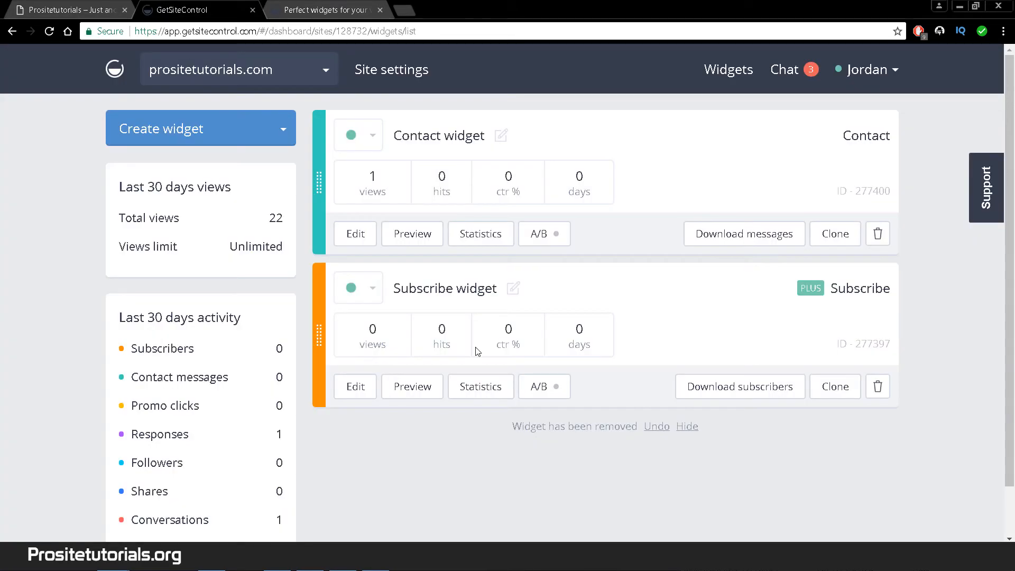
{"action": "left_click", "coordinate": [235, 133]}
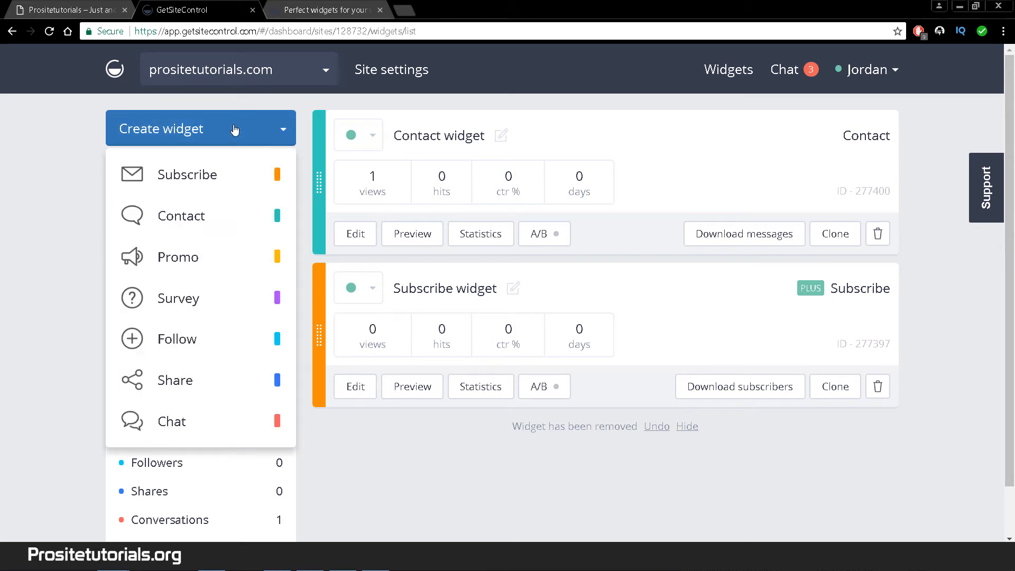
{"action": "left_click", "coordinate": [165, 265]}
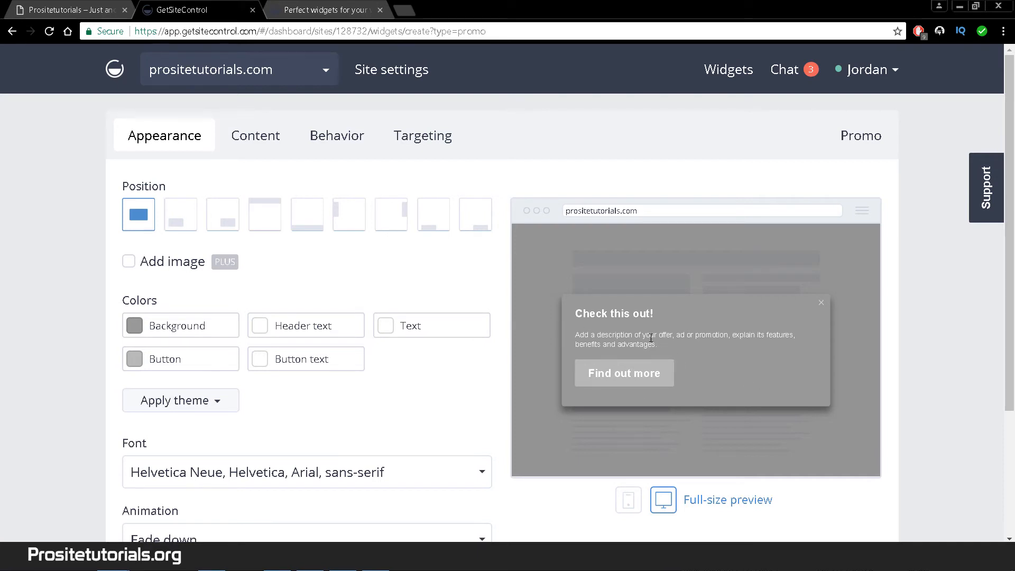
Step: Reload the live site to view the e-book popup, dismiss it, and return to the Promo widget editor in GetSiteControl
{"action": "left_click", "coordinate": [92, 6]}
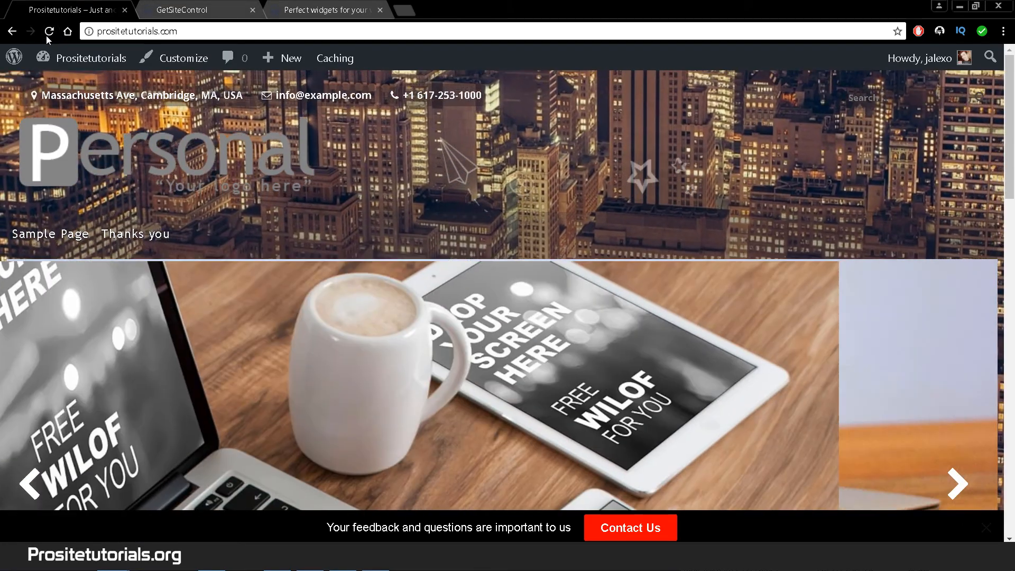
{"action": "left_click", "coordinate": [48, 31]}
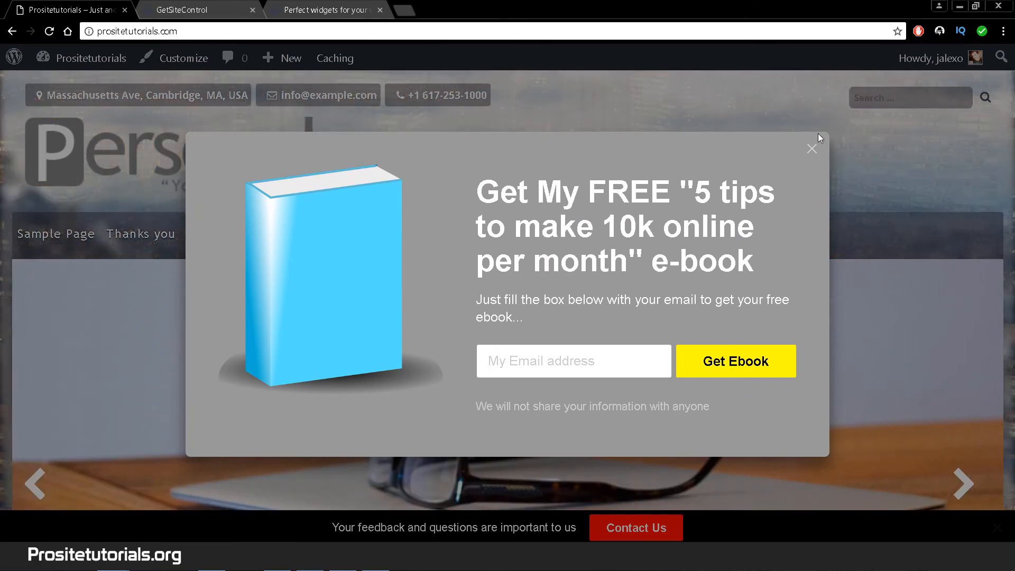
{"action": "left_click", "coordinate": [811, 148]}
{"action": "left_click", "coordinate": [213, 5]}
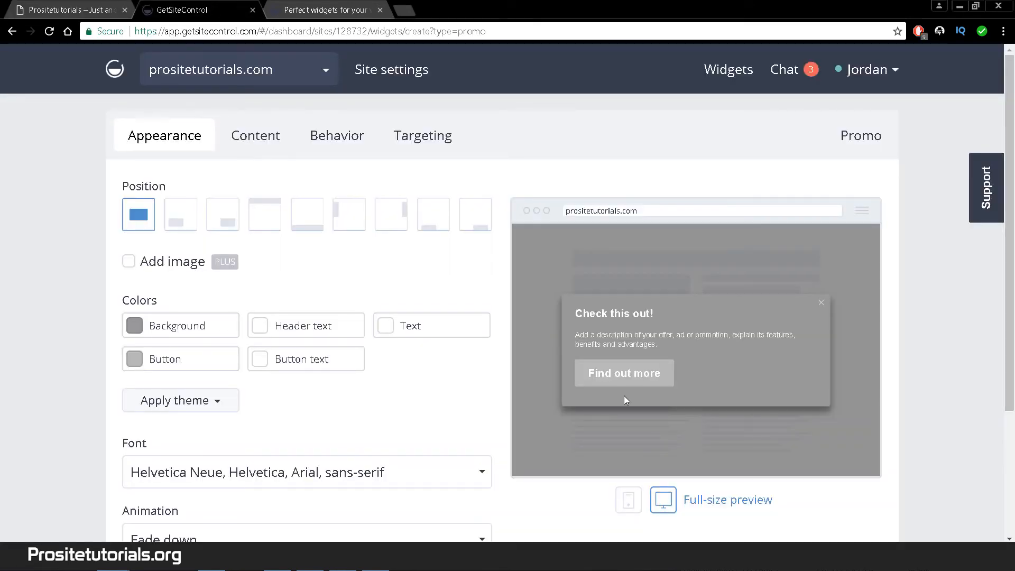
Step: Review the Promo widget's position, color, font and animation options, and open its content settings
{"action": "scroll", "coordinate": [454, 357], "scroll_direction": "down", "scroll_amount": 2}
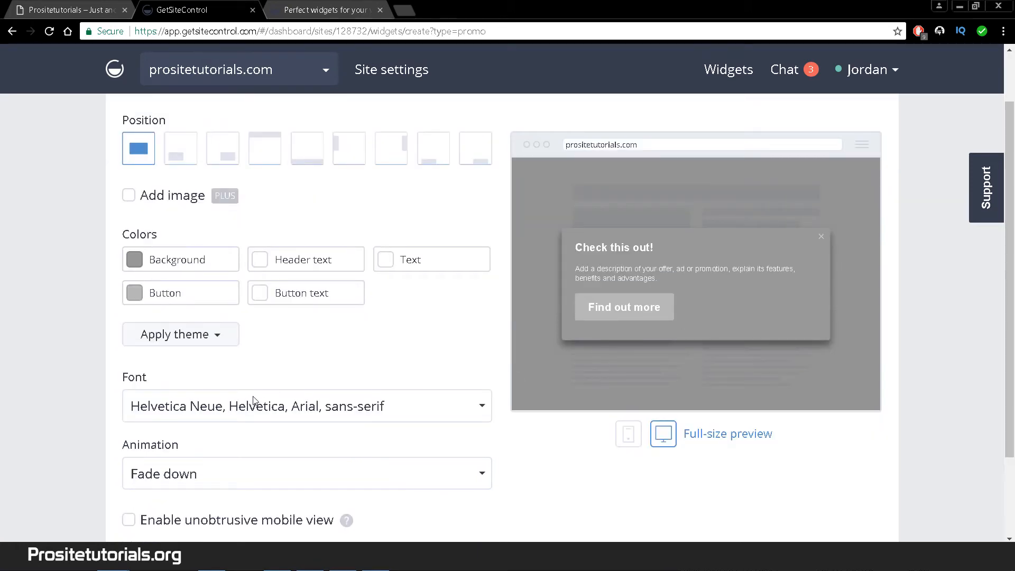
{"action": "scroll", "coordinate": [295, 364], "scroll_direction": "down", "scroll_amount": 1}
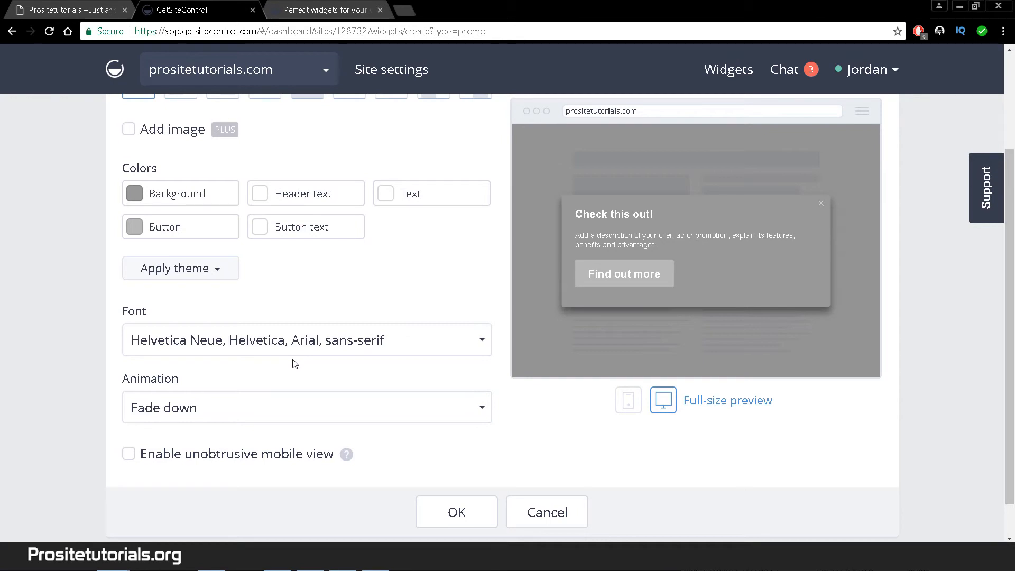
{"action": "scroll", "coordinate": [375, 320], "scroll_direction": "up", "scroll_amount": 2}
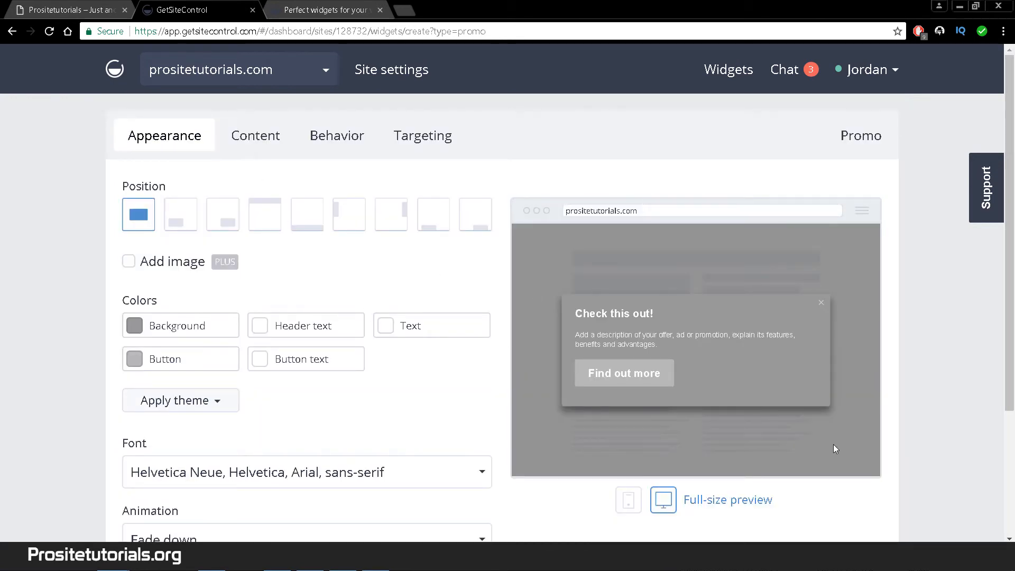
{"action": "scroll", "coordinate": [402, 428], "scroll_direction": "down", "scroll_amount": 1}
{"action": "scroll", "coordinate": [364, 394], "scroll_direction": "down", "scroll_amount": 1}
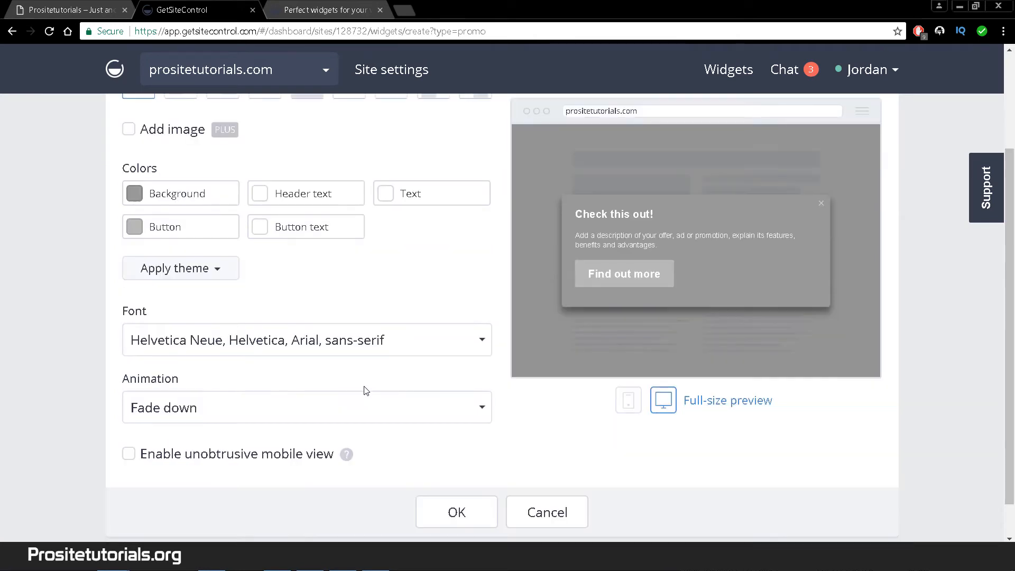
{"action": "scroll", "coordinate": [328, 333], "scroll_direction": "up", "scroll_amount": 2}
{"action": "left_click", "coordinate": [240, 138]}
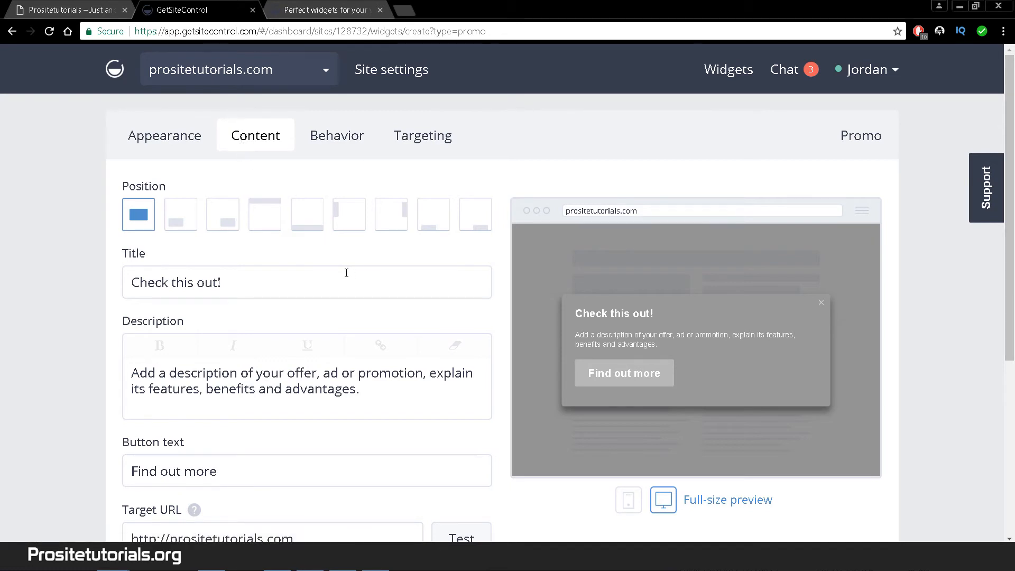
Step: Replace the Promo widget's title with "Get course or service"
{"action": "triple_click", "coordinate": [220, 295]}
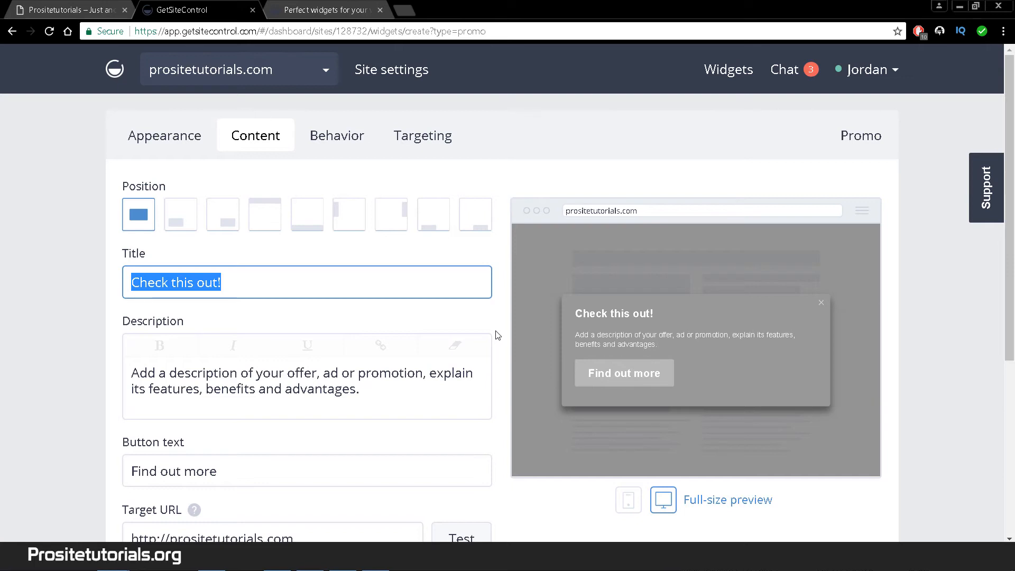
{"action": "type", "text": "Ge"}
{"action": "key", "text": "BackSpace"}
{"action": "key", "text": "BackSpace"}
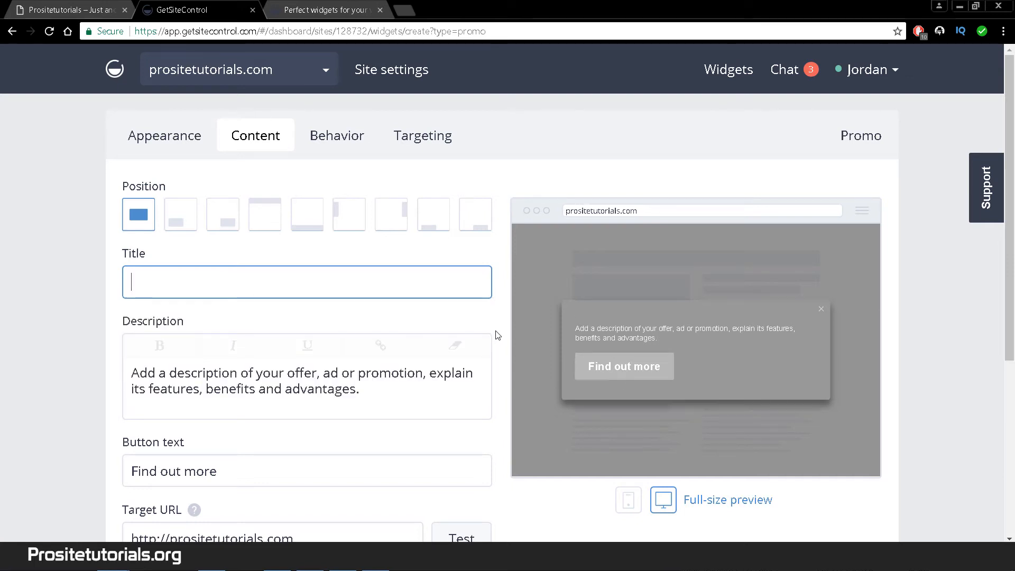
{"action": "type", "text": "Get"}
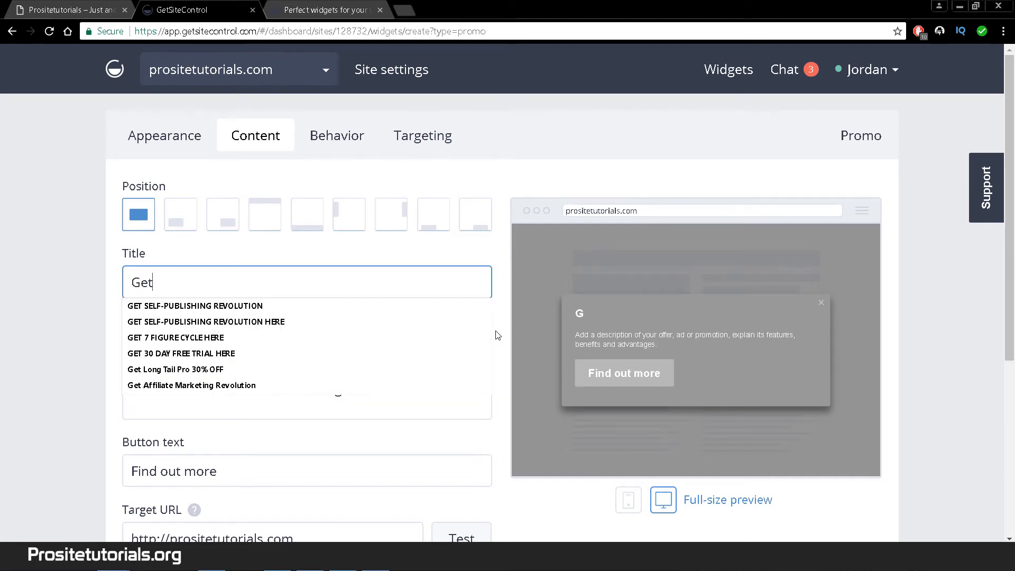
{"action": "type", "text": " ckhr"}
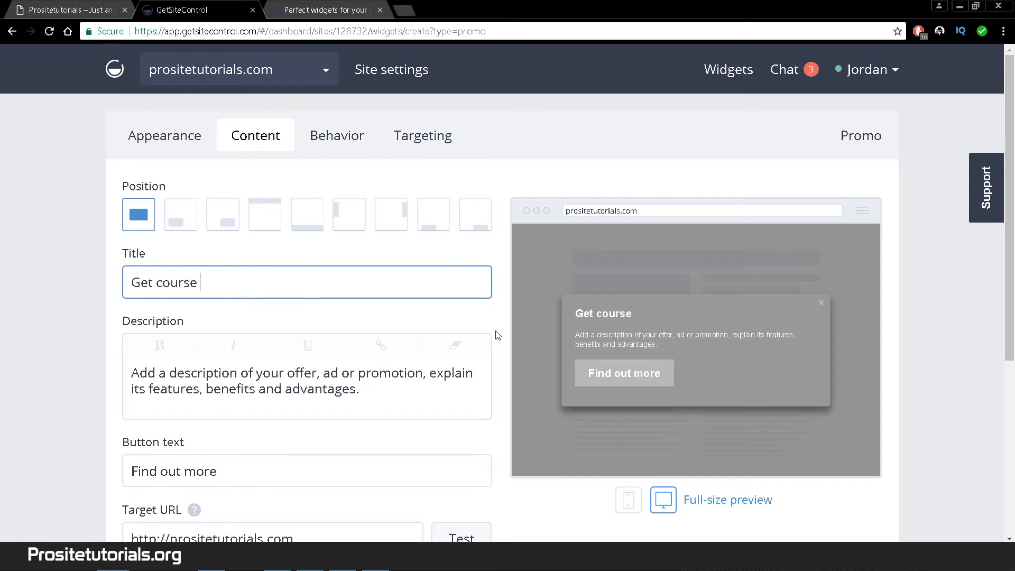
{"action": "key", "text": "BackSpace"}
{"action": "type", "text": "ice"}
Step: Examine the Promo widget's button text, target URL and note settings, glancing at the live site as a possible link target
{"action": "scroll", "coordinate": [422, 404], "scroll_direction": "down", "scroll_amount": 3}
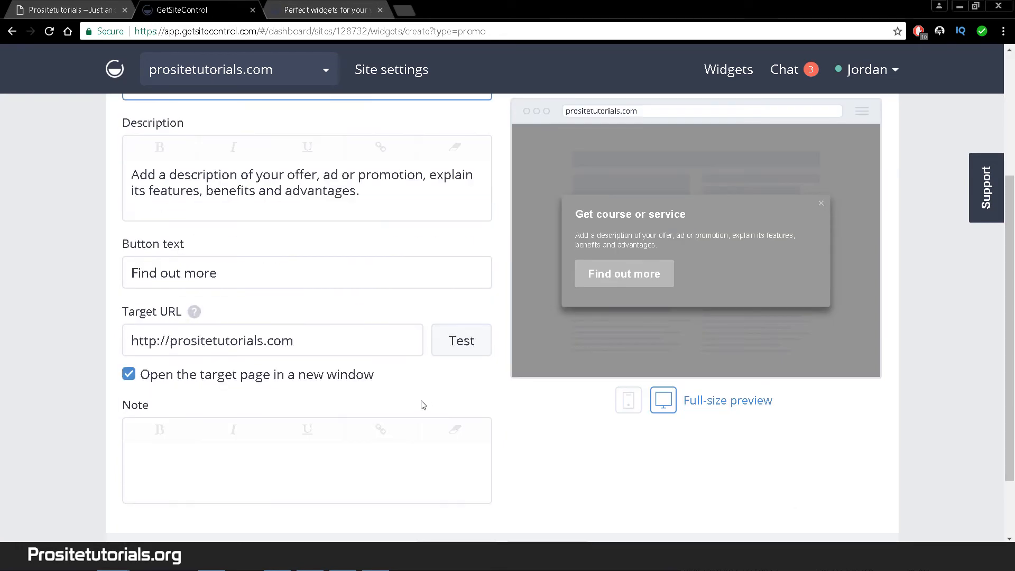
{"action": "scroll", "coordinate": [329, 346], "scroll_direction": "up", "scroll_amount": 1}
{"action": "scroll", "coordinate": [329, 344], "scroll_direction": "down", "scroll_amount": 3}
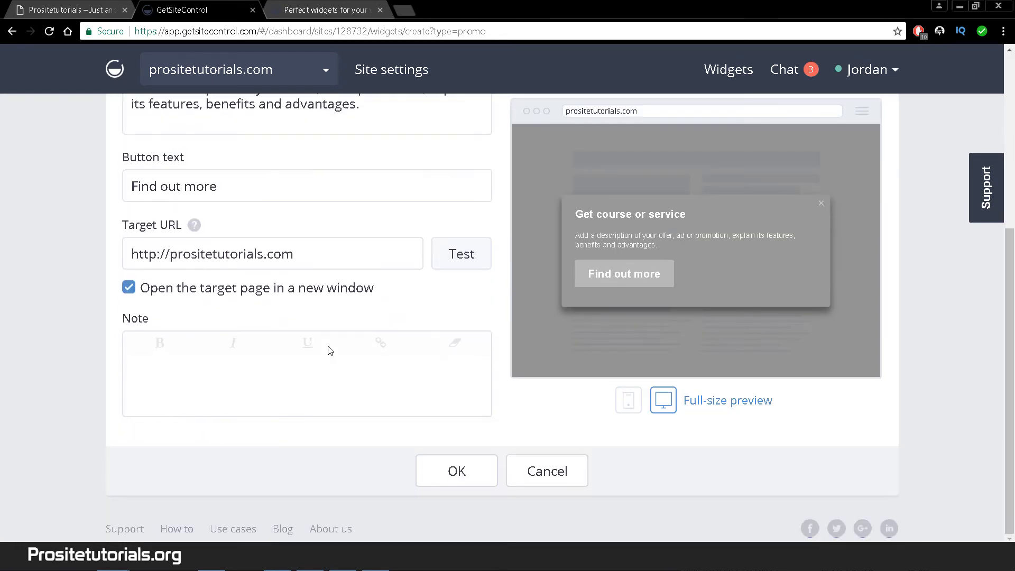
{"action": "left_click_drag", "start_coordinate": [360, 267], "coordinate": [100, 245]}
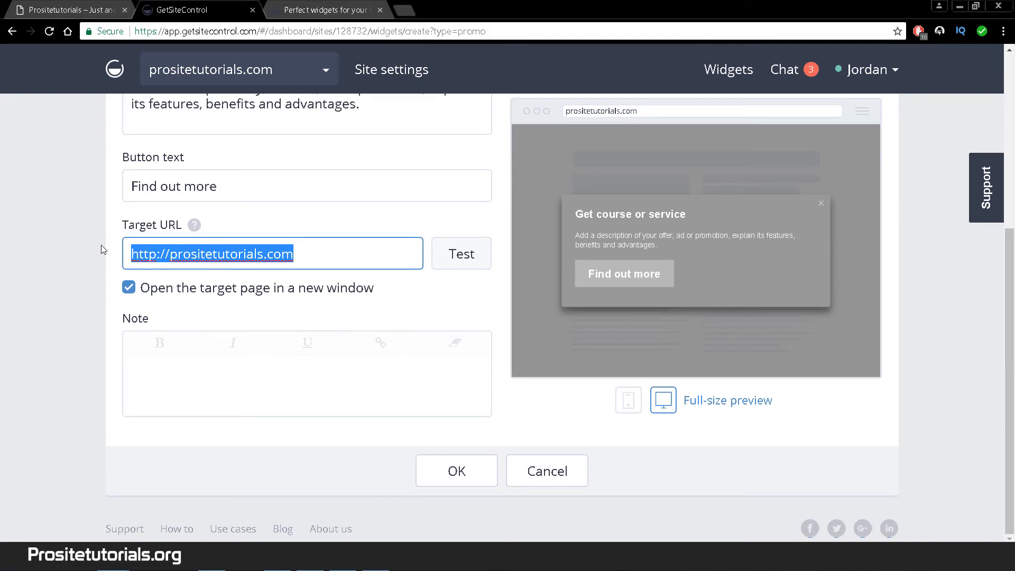
{"action": "left_click", "coordinate": [79, 9]}
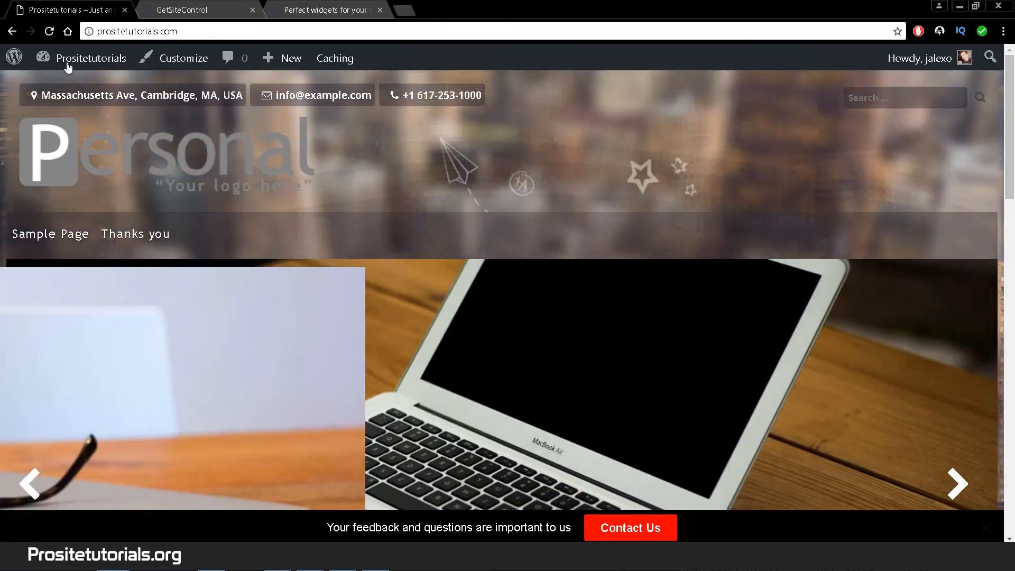
{"action": "mouse_move", "coordinate": [79, 59]}
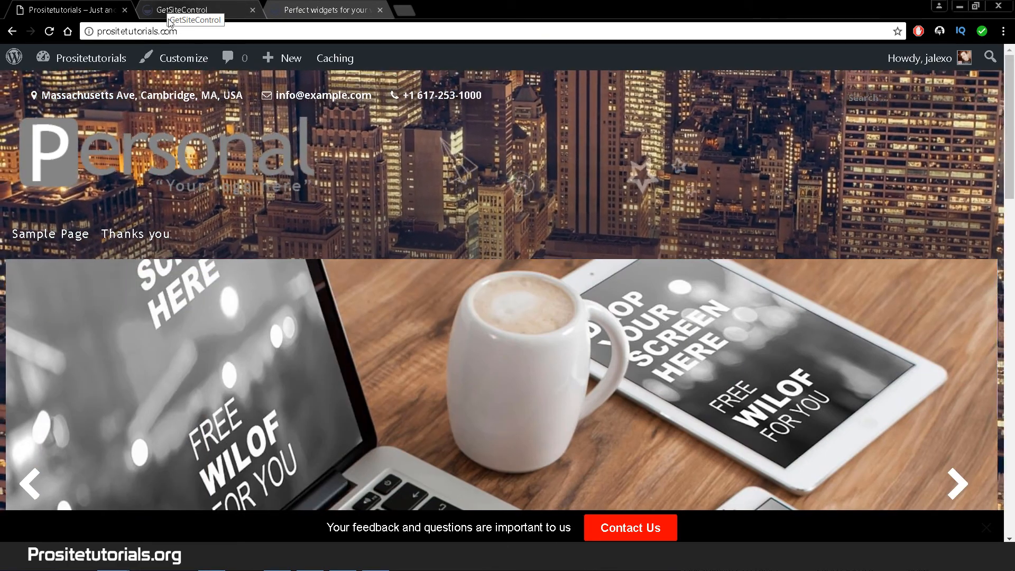
{"action": "left_click", "coordinate": [172, 17]}
{"action": "scroll", "coordinate": [291, 282], "scroll_direction": "up", "scroll_amount": 2}
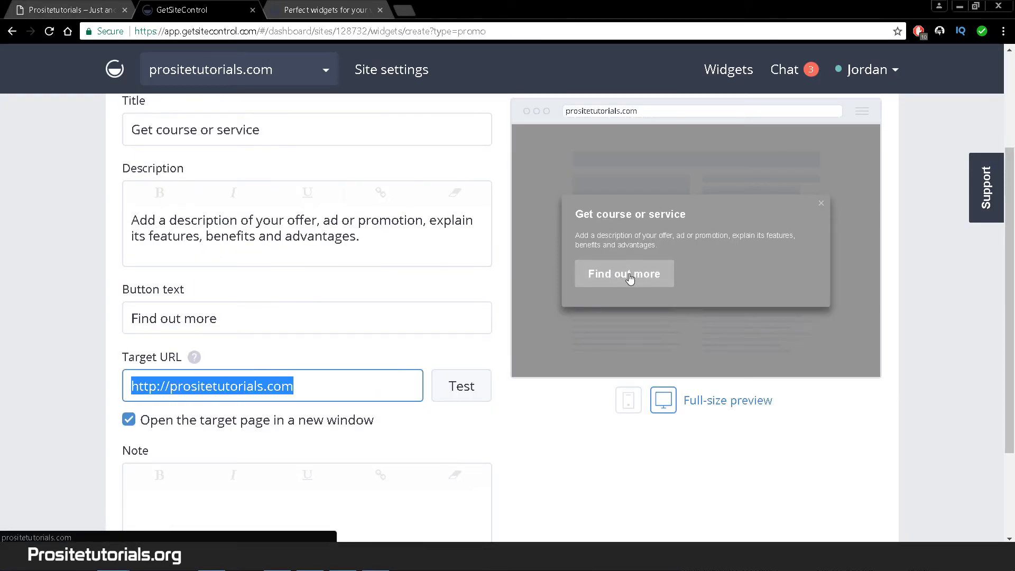
{"action": "scroll", "coordinate": [320, 338], "scroll_direction": "up", "scroll_amount": 3}
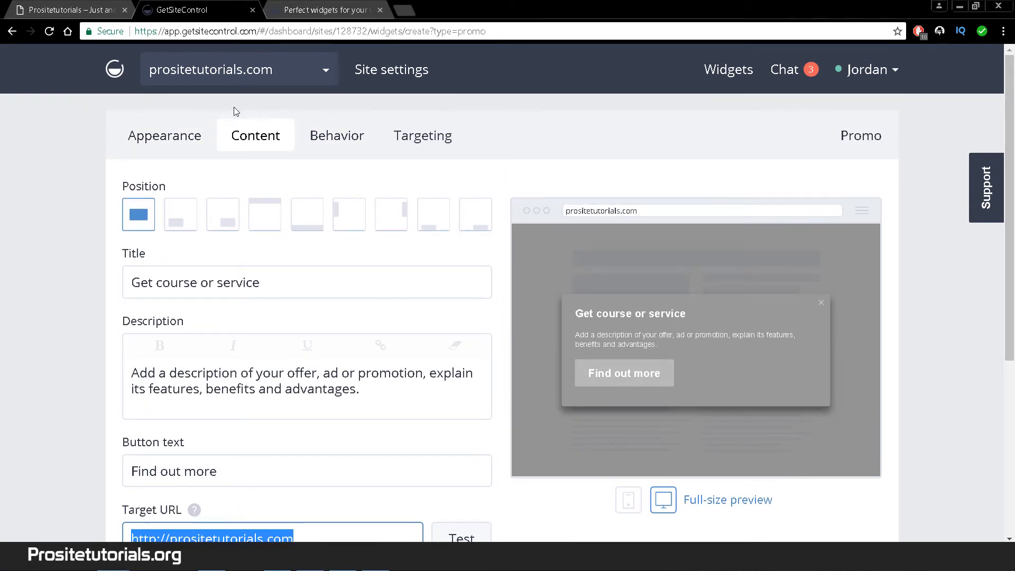
Step: Leave the Promo widget without saving it, create a Survey widget, and look over its appearance options
{"action": "left_click", "coordinate": [118, 71]}
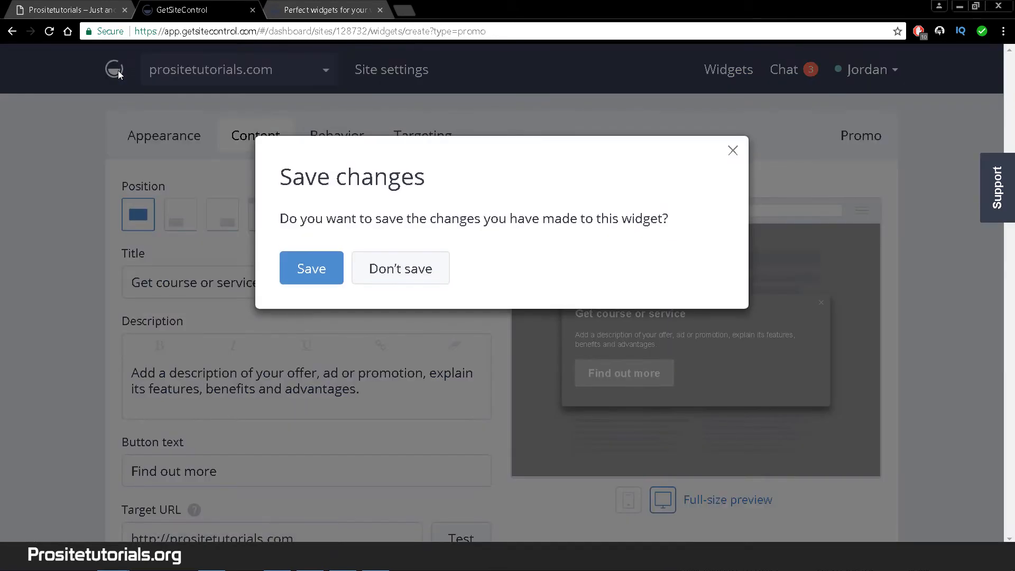
{"action": "left_click", "coordinate": [426, 273]}
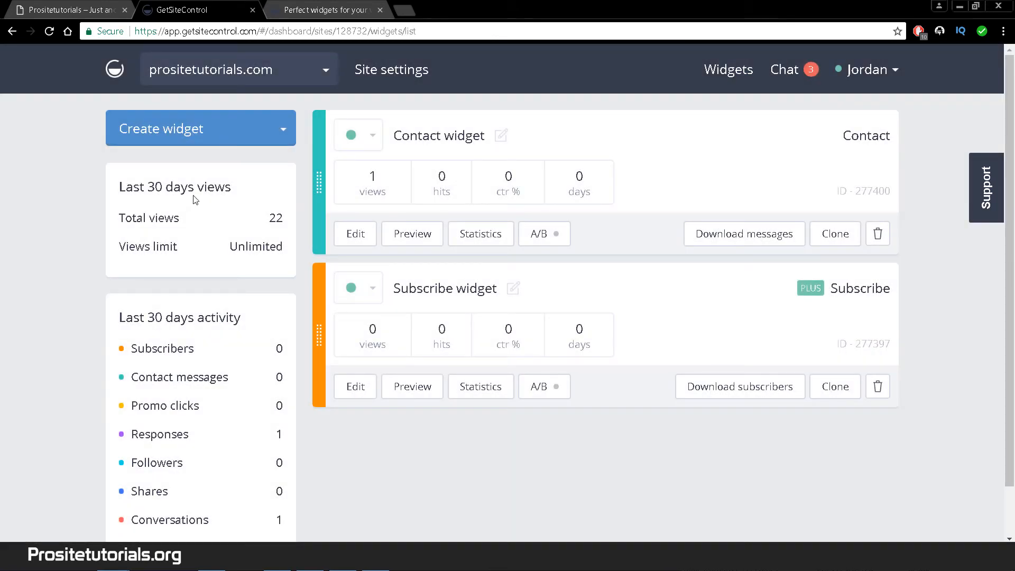
{"action": "left_click", "coordinate": [221, 142]}
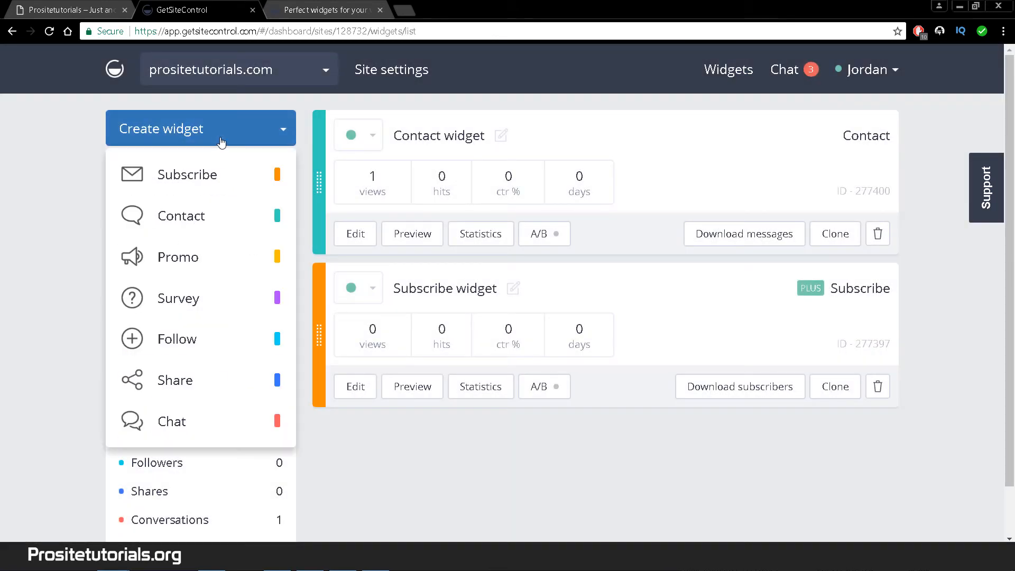
{"action": "left_click", "coordinate": [193, 299]}
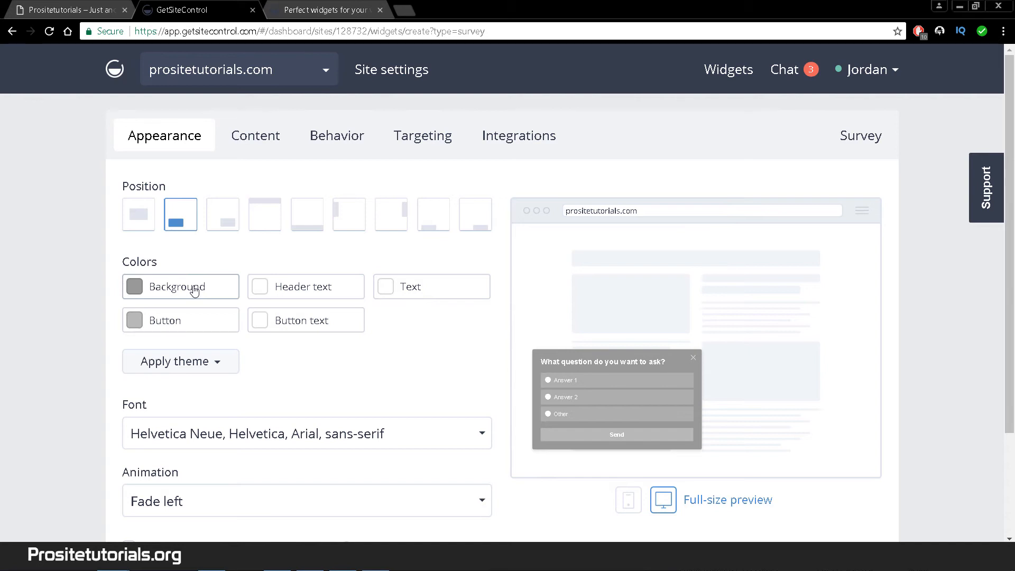
{"action": "scroll", "coordinate": [495, 366], "scroll_direction": "down", "scroll_amount": 3}
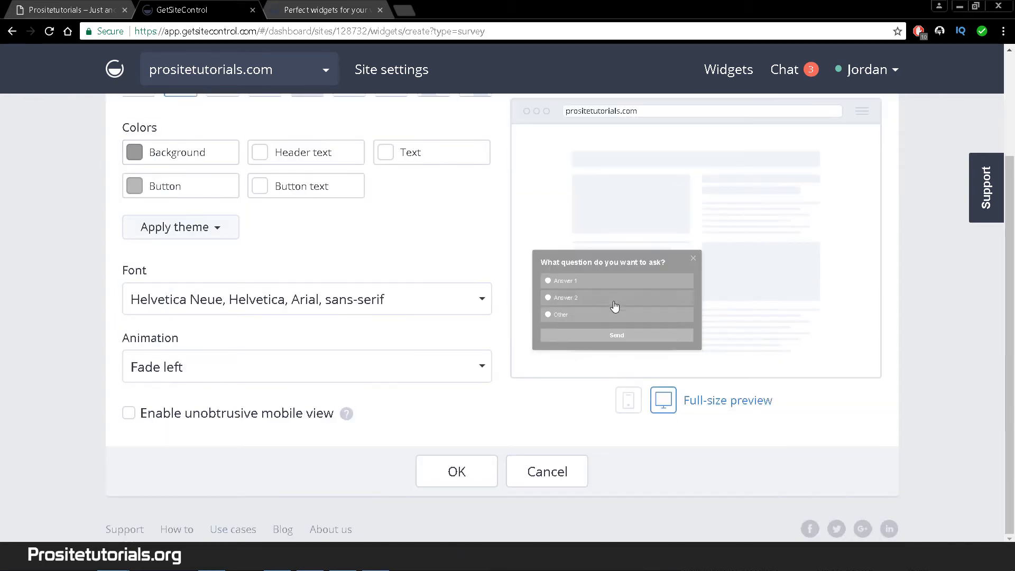
{"action": "scroll", "coordinate": [395, 252], "scroll_direction": "up", "scroll_amount": 3}
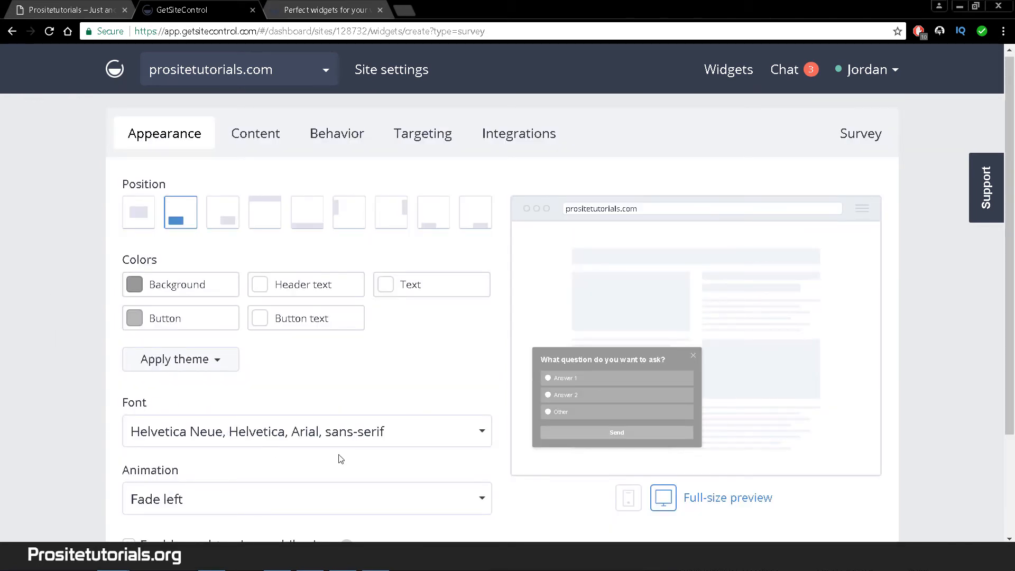
Step: Set the Survey widget's background color to the dark grey #696969
{"action": "left_click", "coordinate": [160, 282]}
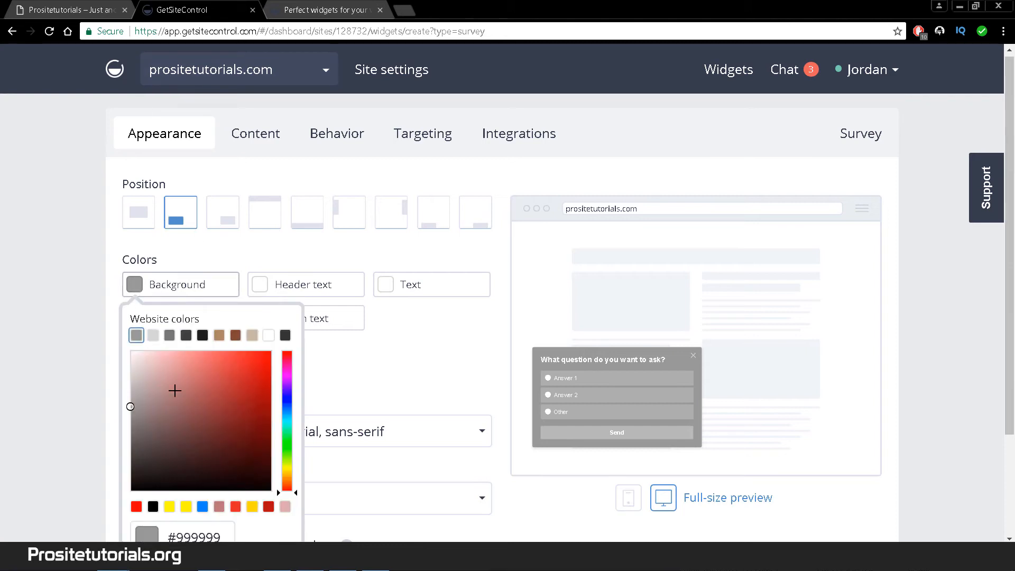
{"action": "left_click_drag", "start_coordinate": [129, 427], "coordinate": [131, 433]}
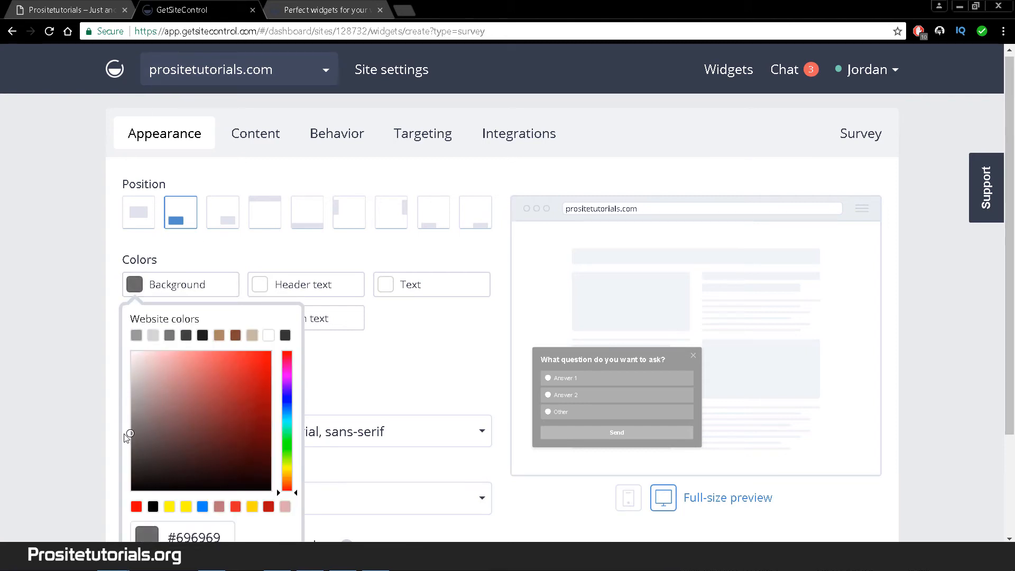
{"action": "left_click", "coordinate": [407, 391]}
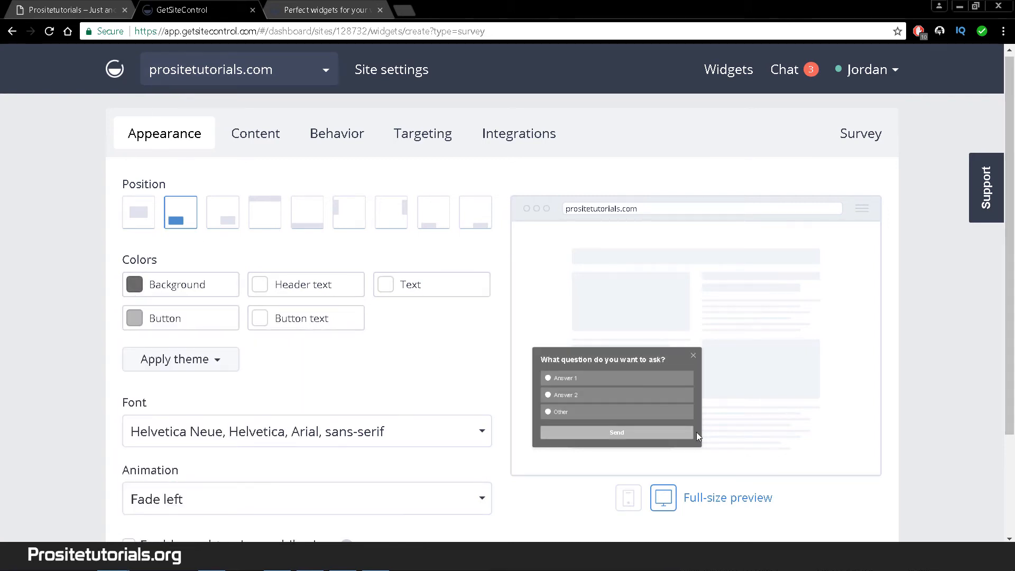
Step: Set the Survey widget's button color to bright red
{"action": "left_click", "coordinate": [183, 327]}
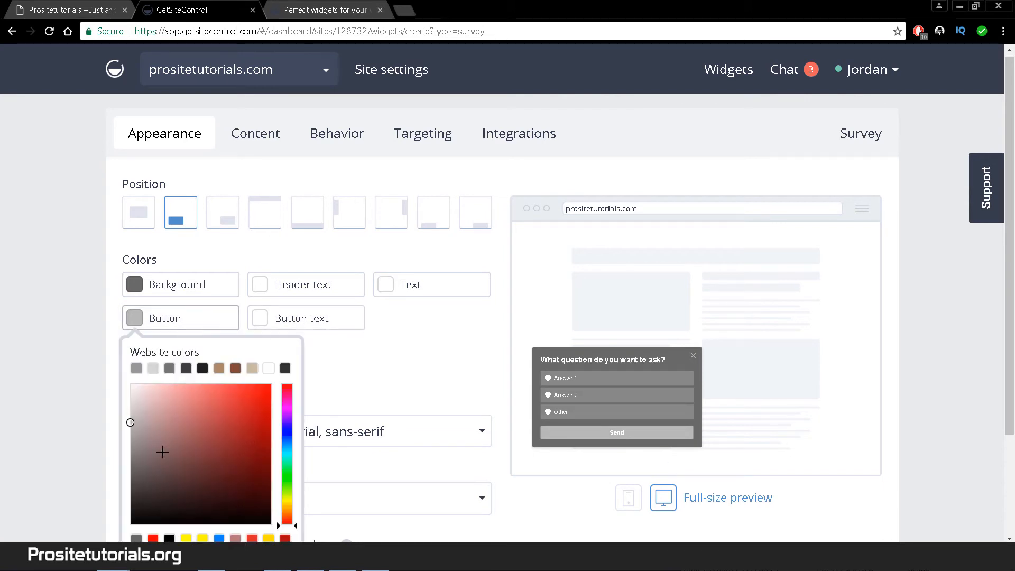
{"action": "left_click_drag", "start_coordinate": [163, 452], "coordinate": [345, 333]}
{"action": "left_click", "coordinate": [336, 353]}
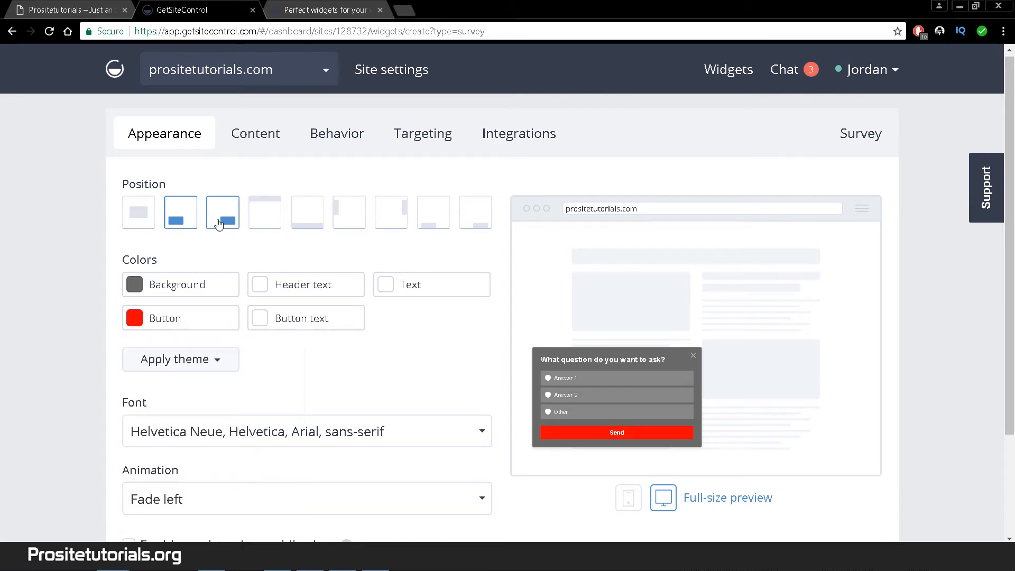
Step: Try the Survey widget as a top bar, a side button and a bottom corner tab, checking each in the preview
{"action": "left_click", "coordinate": [265, 217]}
{"action": "left_click", "coordinate": [335, 228]}
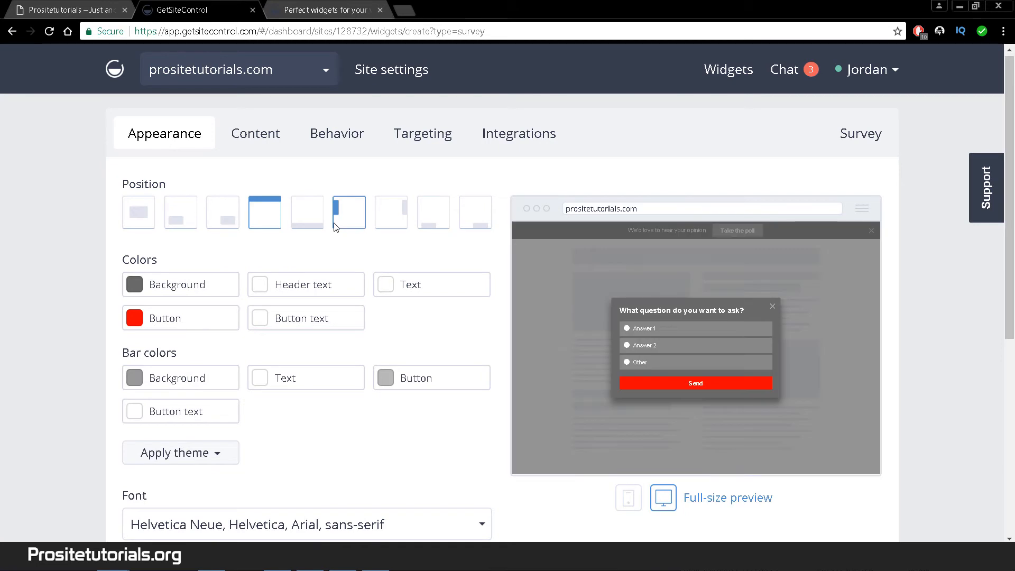
{"action": "left_click", "coordinate": [405, 222]}
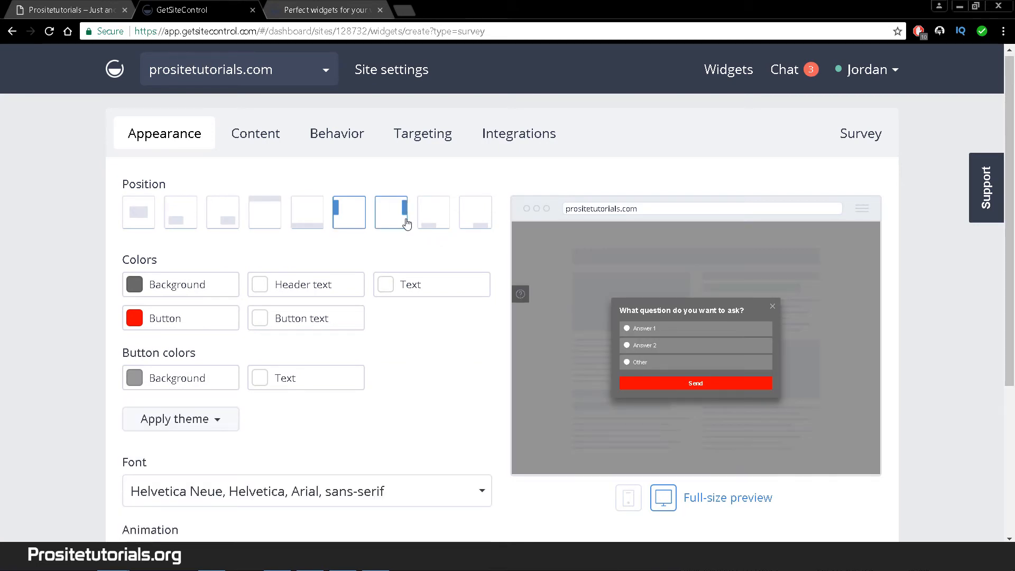
{"action": "left_click", "coordinate": [430, 221]}
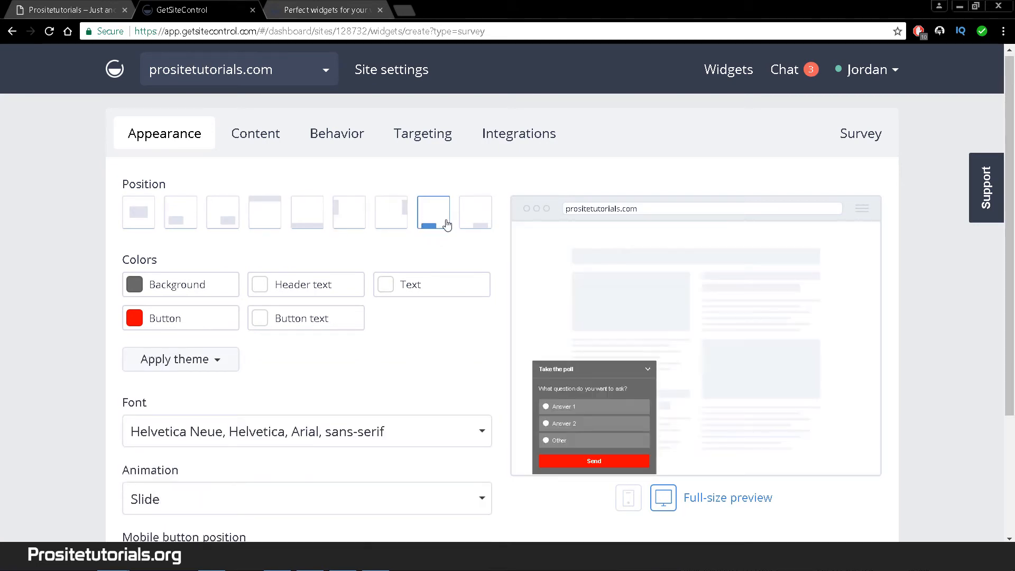
{"action": "left_click", "coordinate": [468, 221]}
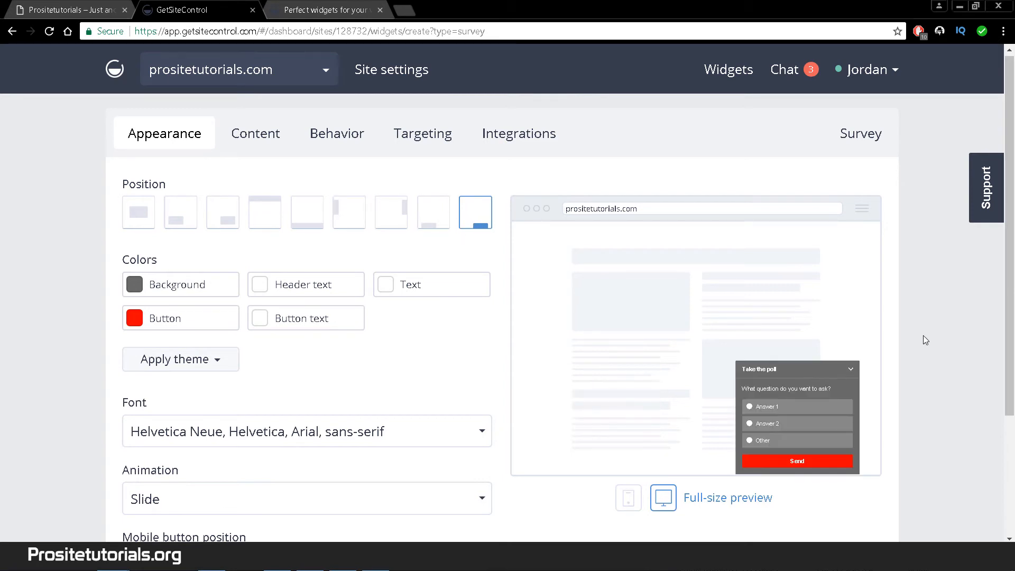
{"action": "left_click", "coordinate": [857, 377]}
{"action": "left_click", "coordinate": [788, 466]}
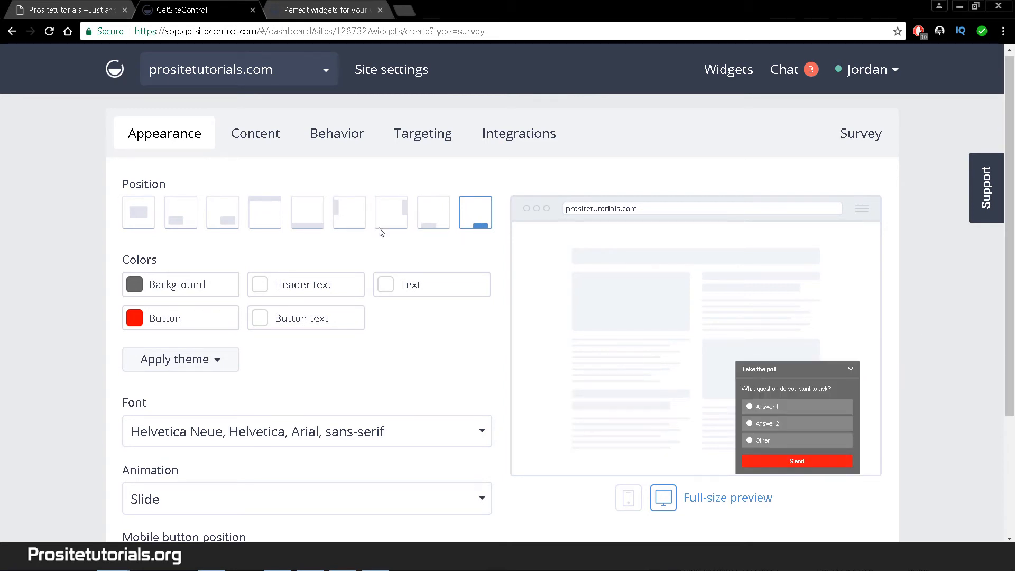
Step: Position the Survey widget as a bar across the top of the page and dismiss the question popup in the preview
{"action": "left_click", "coordinate": [315, 224]}
{"action": "left_click", "coordinate": [255, 218]}
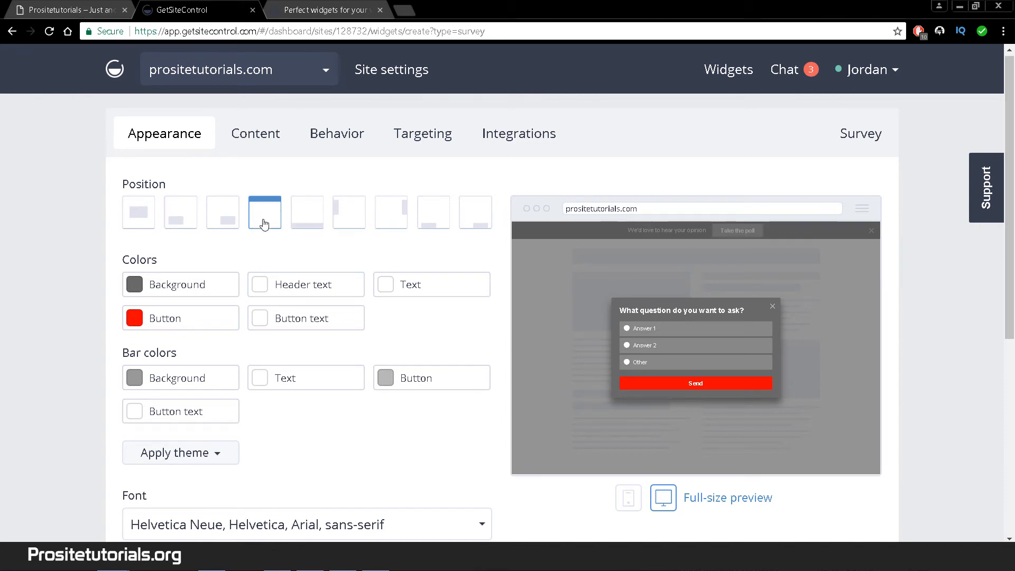
{"action": "left_click", "coordinate": [772, 307]}
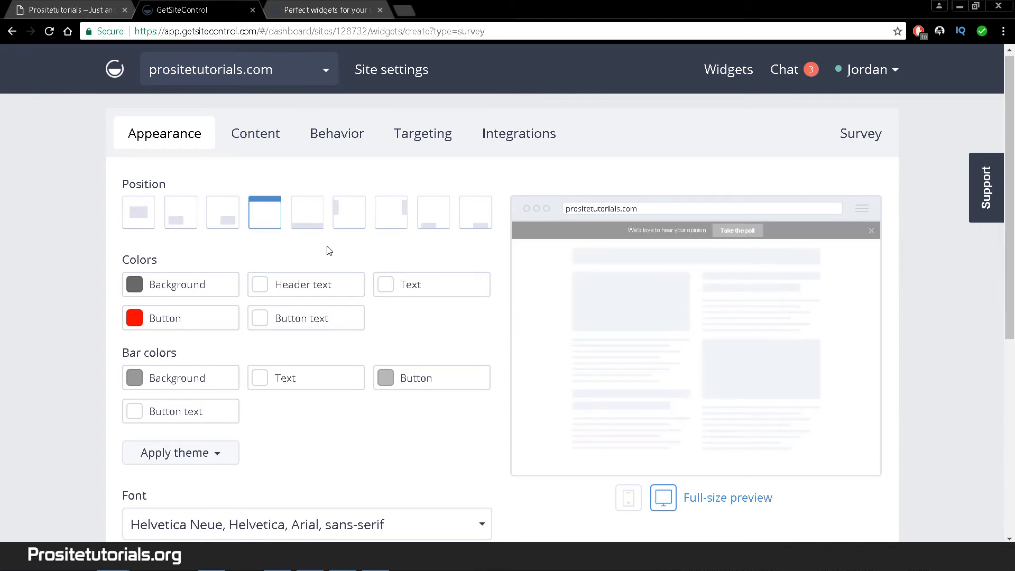
Step: Replace the survey's default question with "How many times you go to gym weekly?" in the widget's content settings
{"action": "left_click", "coordinate": [234, 131]}
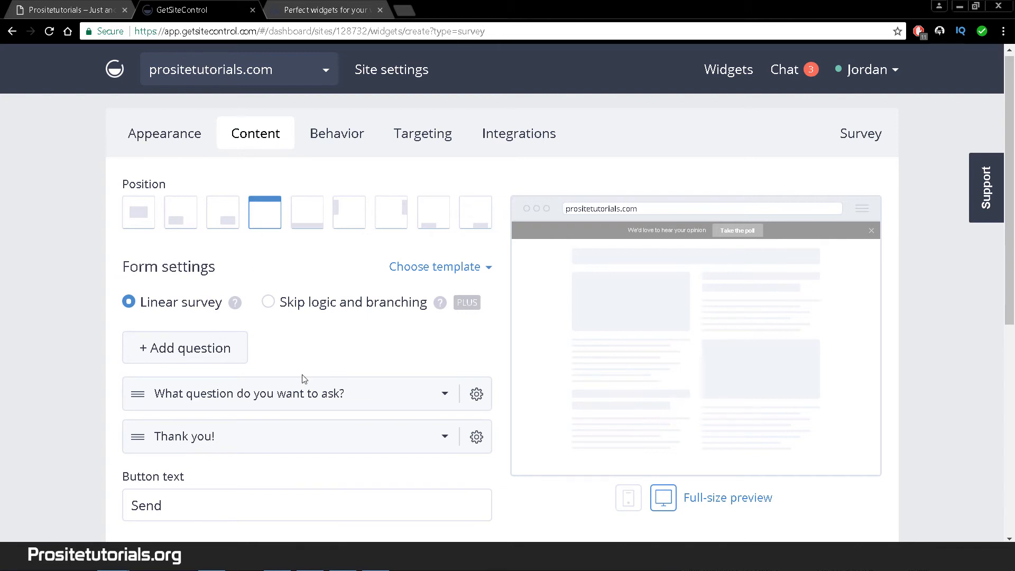
{"action": "scroll", "coordinate": [278, 277], "scroll_direction": "down", "scroll_amount": 1}
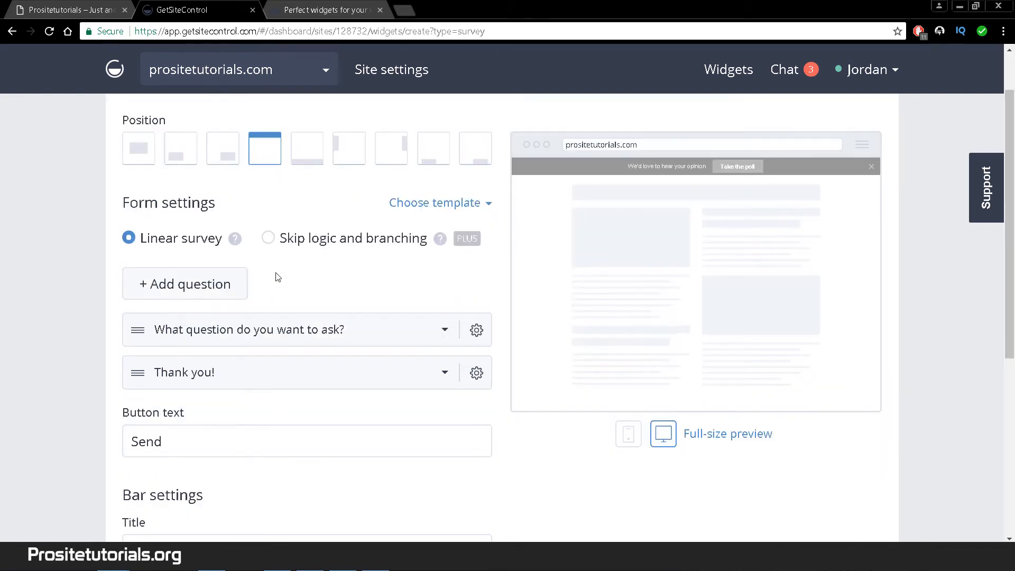
{"action": "scroll", "coordinate": [278, 277], "scroll_direction": "down", "scroll_amount": 1}
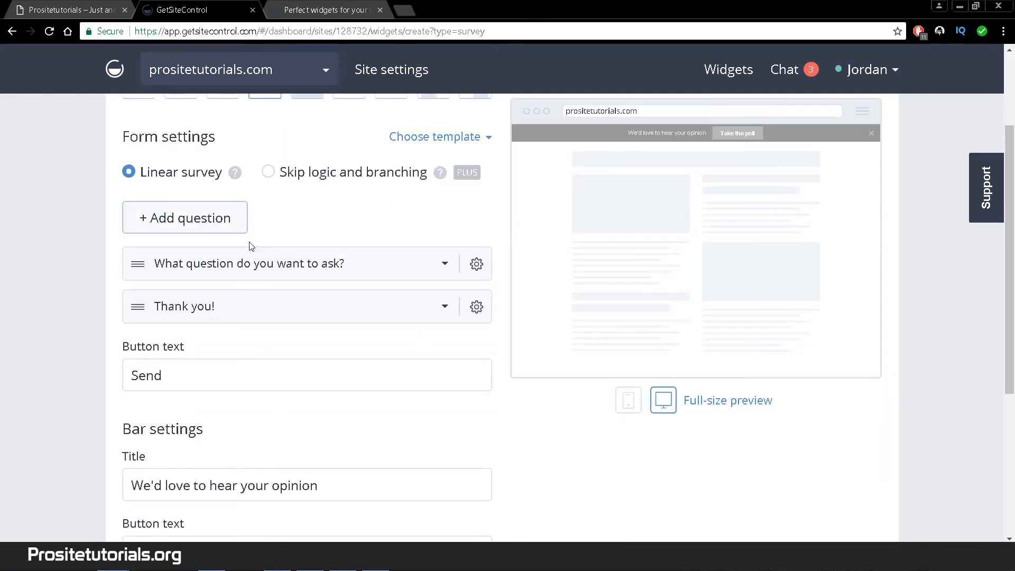
{"action": "left_click", "coordinate": [445, 263]}
{"action": "left_click_drag", "start_coordinate": [363, 334], "coordinate": [118, 340]}
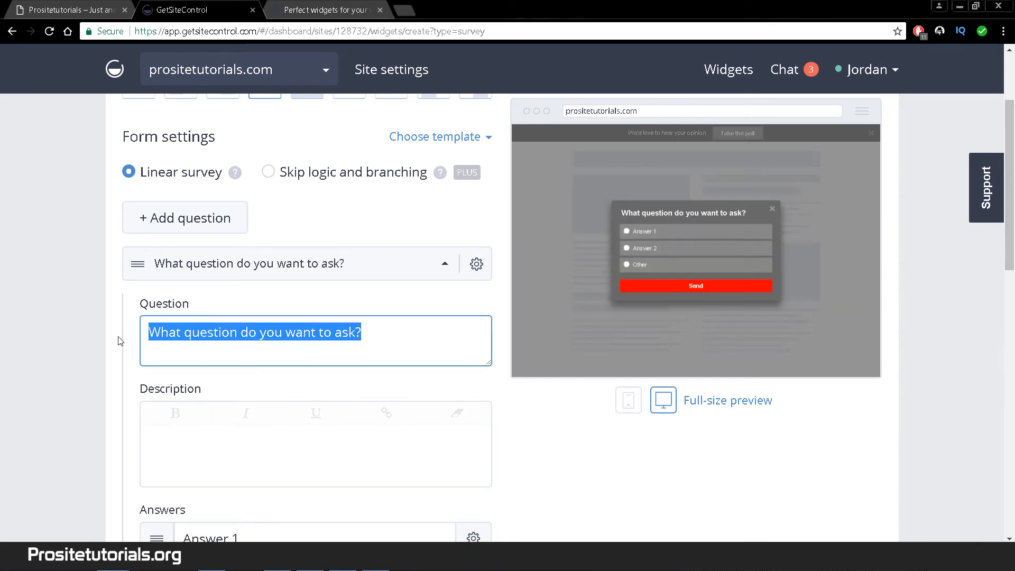
{"action": "type", "text": "Ho"}
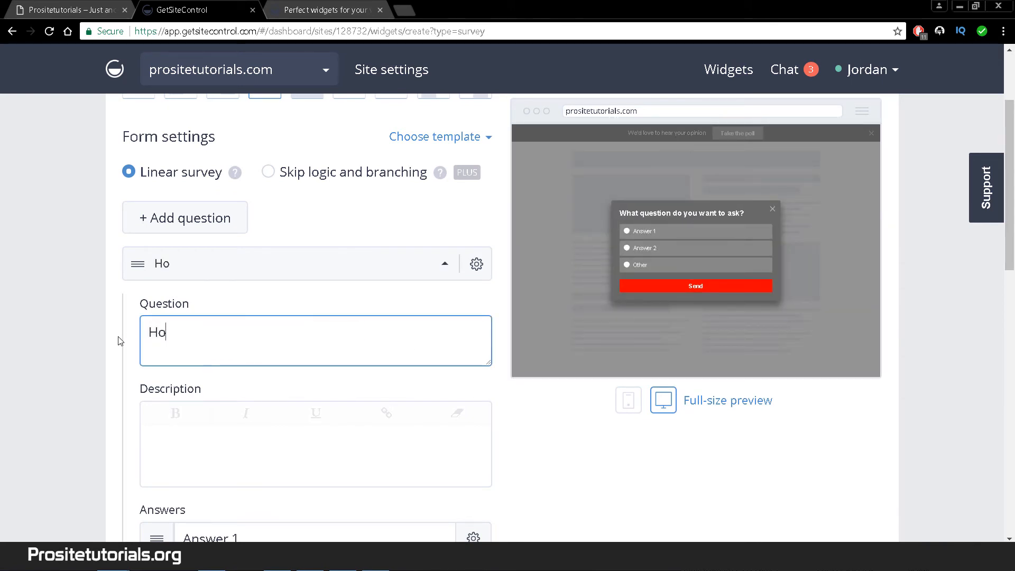
{"action": "type", "text": "w many times y"}
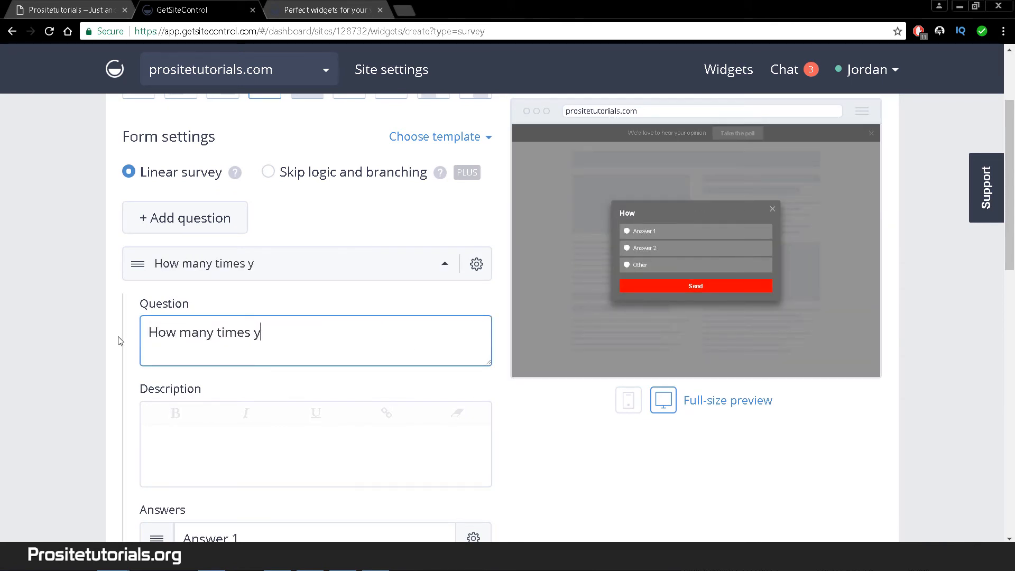
{"action": "type", "text": "ou go to gym weekly?"}
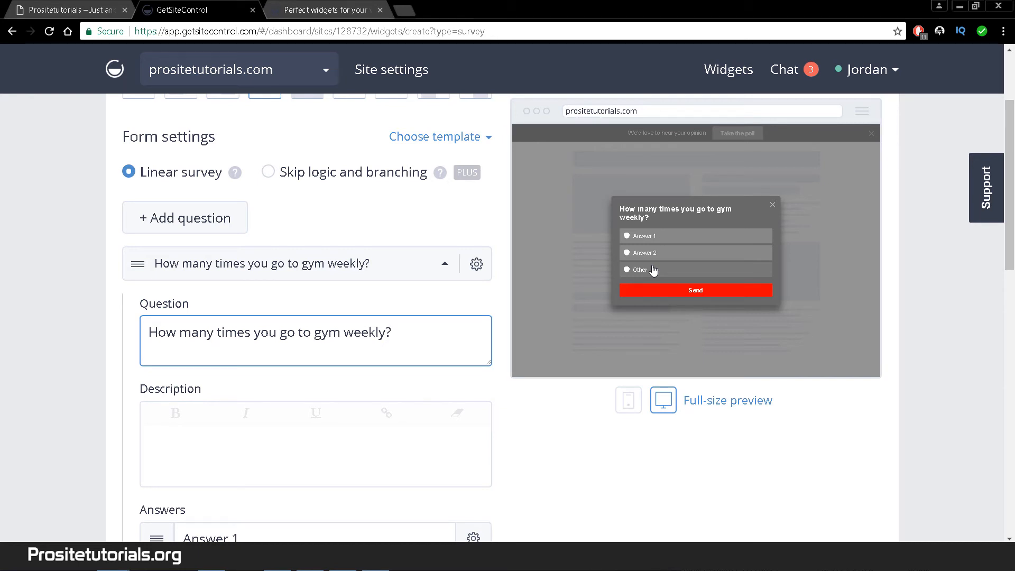
Step: Set the question's first answer to "0" and its second answer to "1-3", leaving the description empty
{"action": "scroll", "coordinate": [406, 340], "scroll_direction": "down", "scroll_amount": 1}
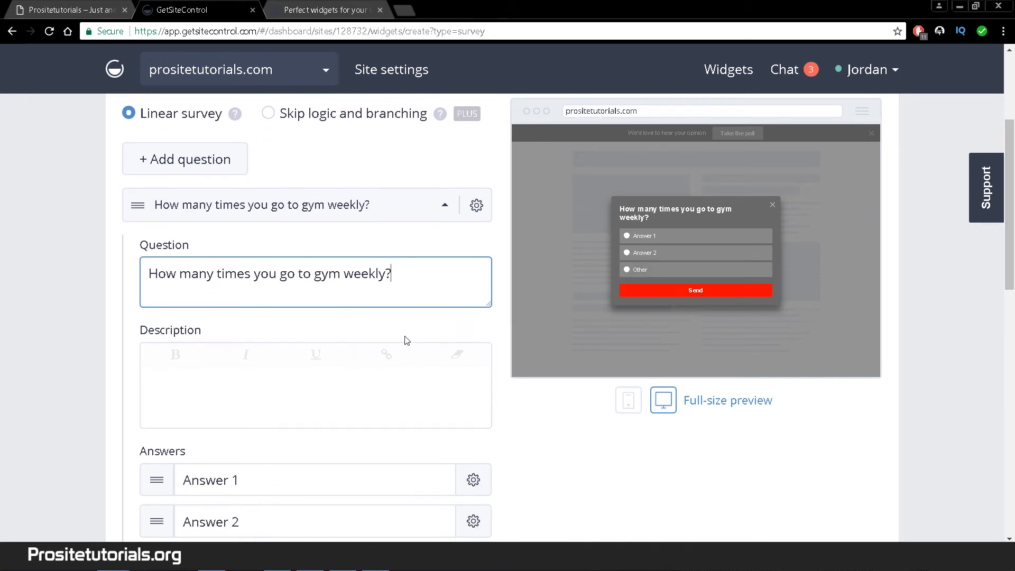
{"action": "left_click", "coordinate": [343, 394]}
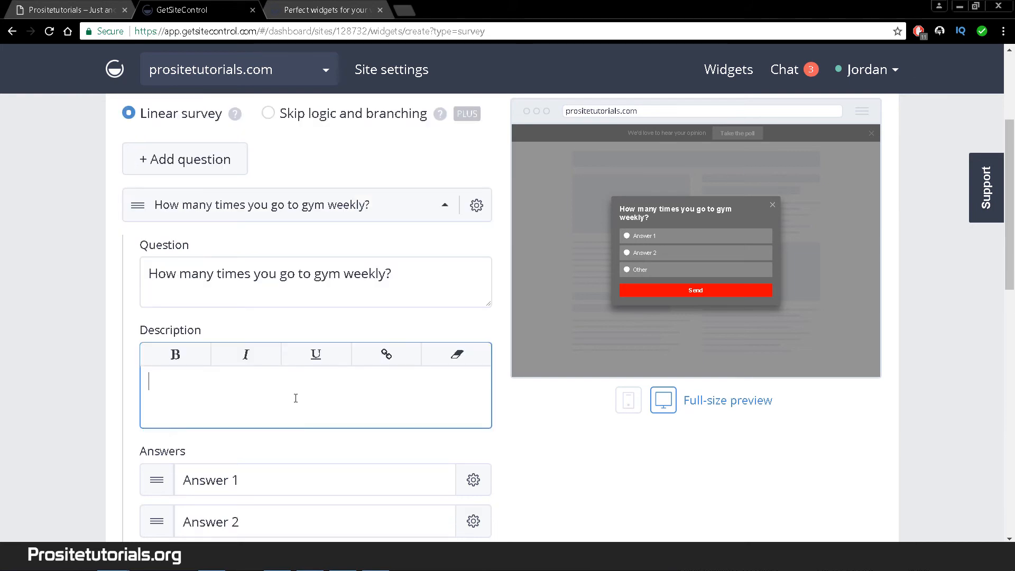
{"action": "left_click_drag", "start_coordinate": [293, 473], "coordinate": [123, 472]}
{"action": "type", "text": "zer"}
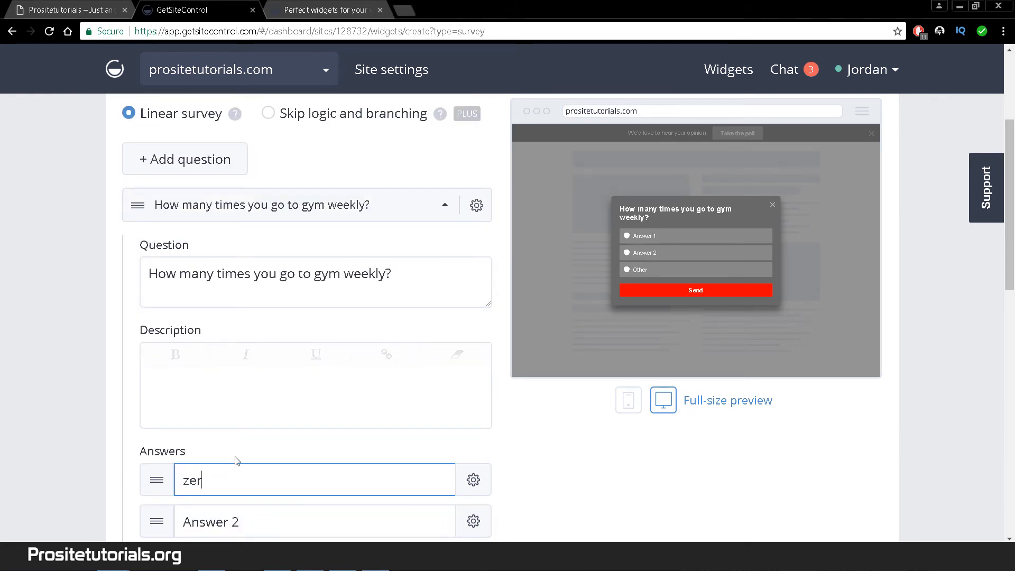
{"action": "key", "text": "BackSpace"}
{"action": "key", "text": "BackSpace"}
{"action": "key", "text": "BackSpace"}
{"action": "type", "text": "0"}
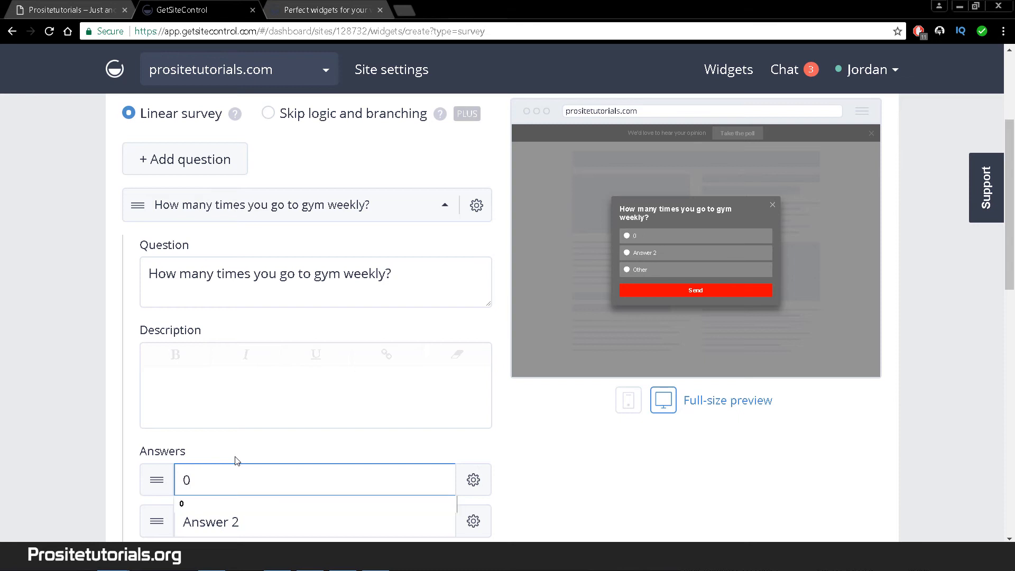
{"action": "scroll", "coordinate": [237, 461], "scroll_direction": "down", "scroll_amount": 1}
{"action": "left_click_drag", "start_coordinate": [236, 462], "coordinate": [27, 435]}
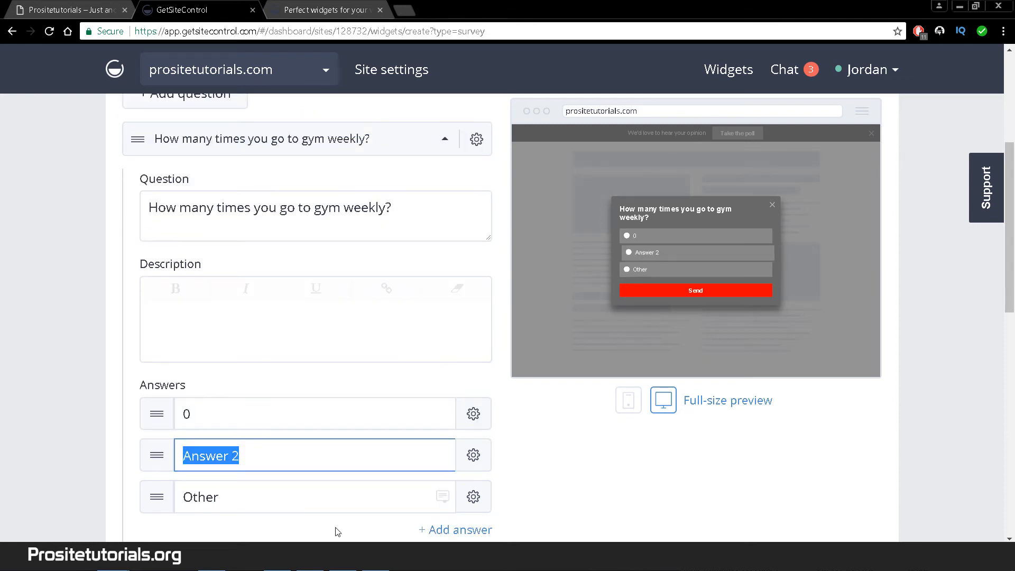
{"action": "type", "text": "1-3"}
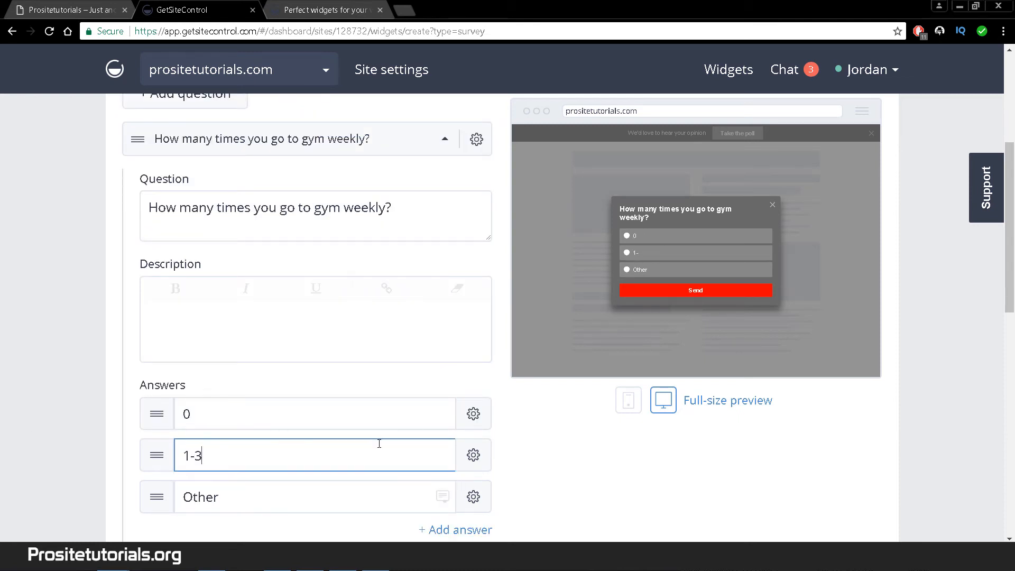
Step: Add a new answer "+3" to the question and place it above "Other"
{"action": "scroll", "coordinate": [333, 434], "scroll_direction": "up", "scroll_amount": 1}
{"action": "scroll", "coordinate": [233, 515], "scroll_direction": "down", "scroll_amount": 2}
{"action": "left_click", "coordinate": [461, 463]}
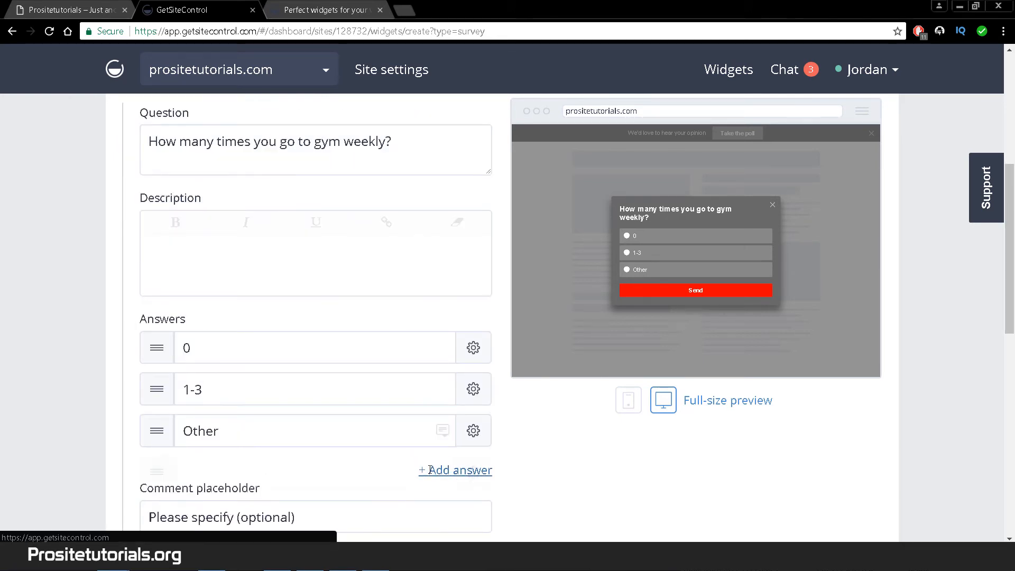
{"action": "left_click_drag", "start_coordinate": [156, 472], "coordinate": [165, 431]}
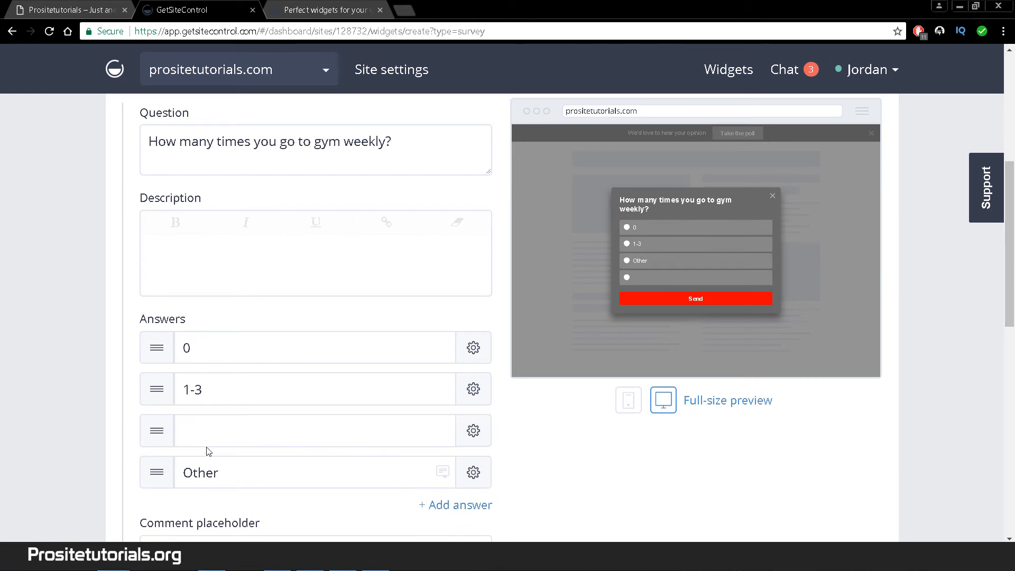
{"action": "left_click", "coordinate": [215, 440]}
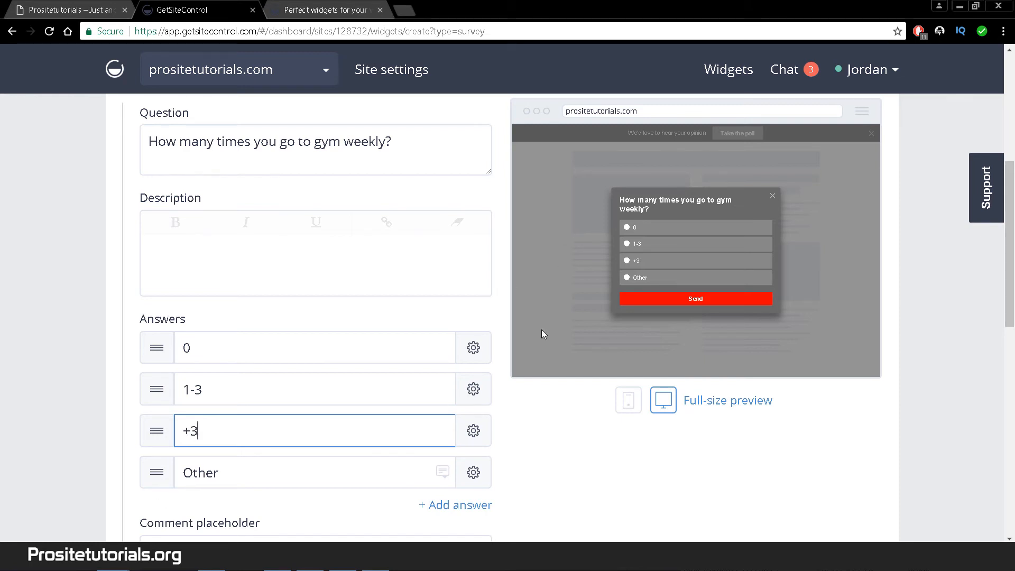
Step: Review the Survey widget's remaining content options and its Behavior, Targeting and Integrations settings
{"action": "scroll", "coordinate": [307, 437], "scroll_direction": "down", "scroll_amount": 4}
{"action": "scroll", "coordinate": [308, 437], "scroll_direction": "up", "scroll_amount": 4}
{"action": "scroll", "coordinate": [294, 192], "scroll_direction": "down", "scroll_amount": 1}
{"action": "scroll", "coordinate": [294, 240], "scroll_direction": "up", "scroll_amount": 4}
{"action": "scroll", "coordinate": [294, 240], "scroll_direction": "up", "scroll_amount": 4}
{"action": "scroll", "coordinate": [289, 239], "scroll_direction": "down", "scroll_amount": 2}
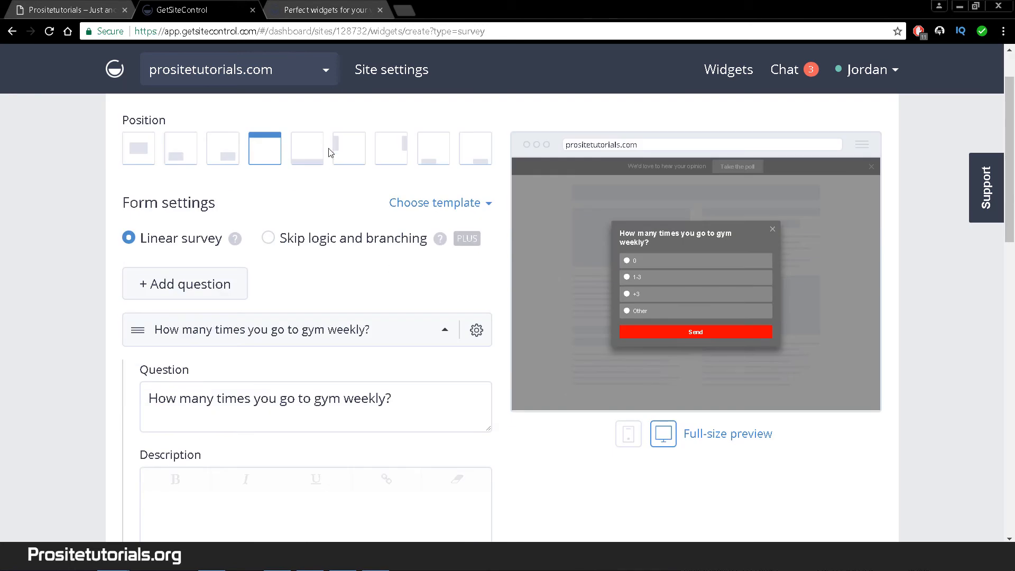
{"action": "scroll", "coordinate": [334, 168], "scroll_direction": "up", "scroll_amount": 1}
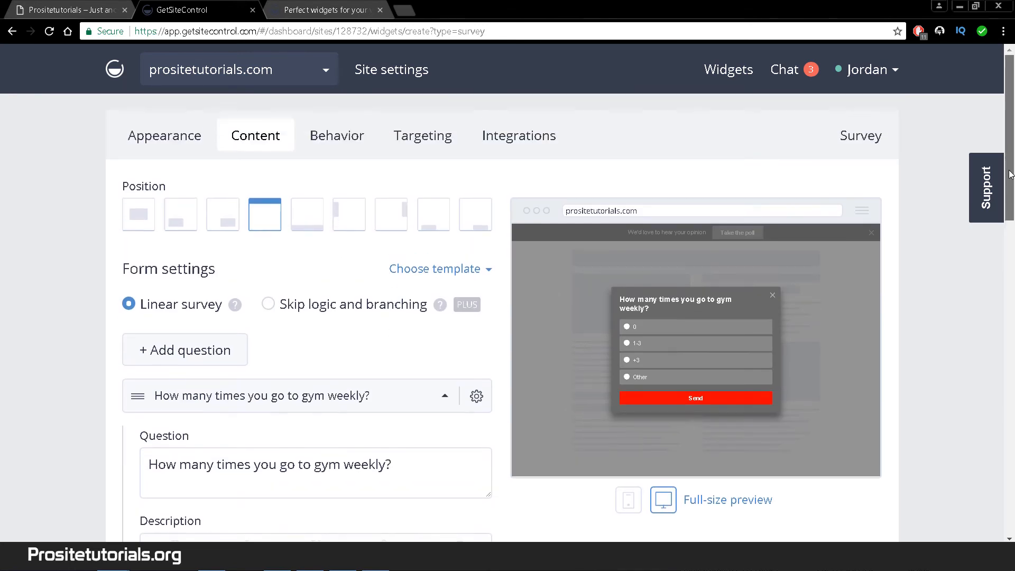
{"action": "left_click", "coordinate": [309, 144]}
{"action": "left_click", "coordinate": [411, 146]}
{"action": "left_click", "coordinate": [561, 138]}
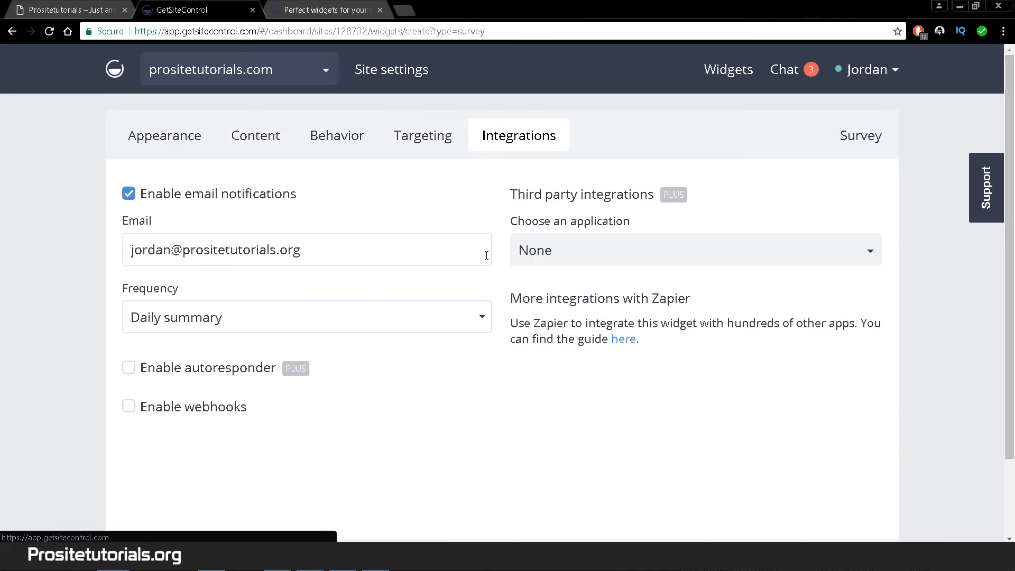
Step: Save the Survey widget and activate it on the website
{"action": "scroll", "coordinate": [524, 362], "scroll_direction": "down", "scroll_amount": 2}
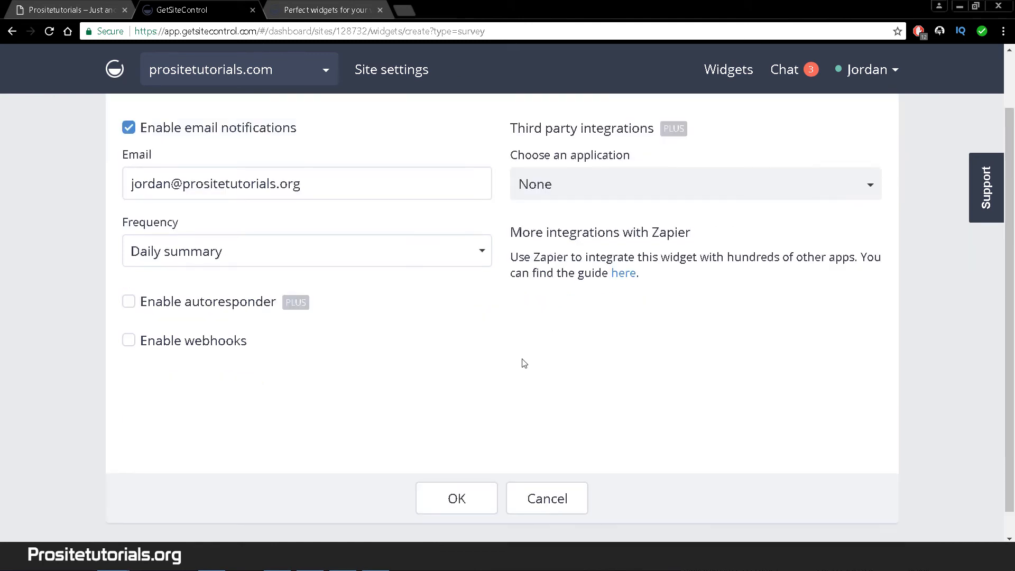
{"action": "left_click", "coordinate": [453, 485]}
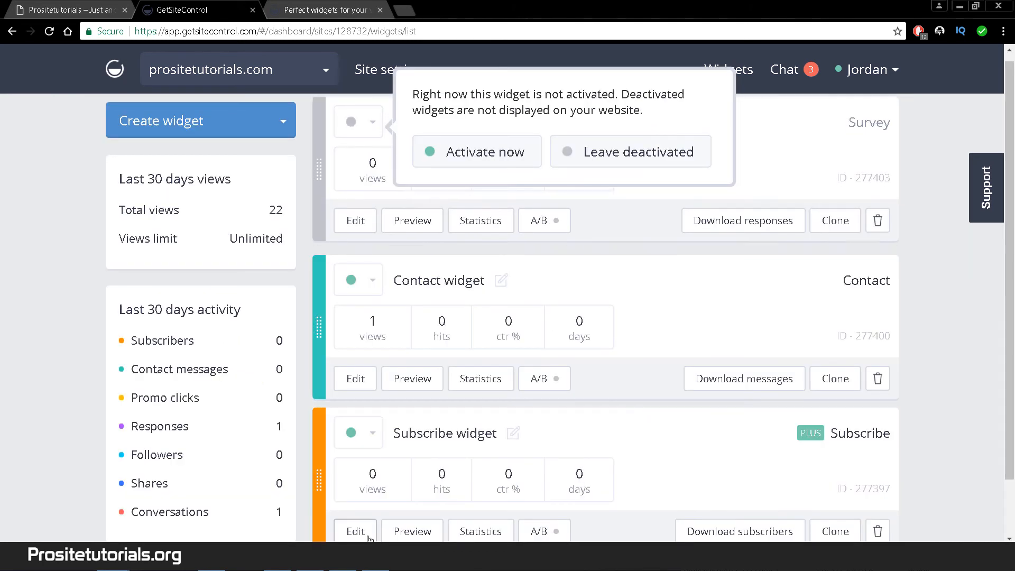
{"action": "left_click", "coordinate": [492, 163]}
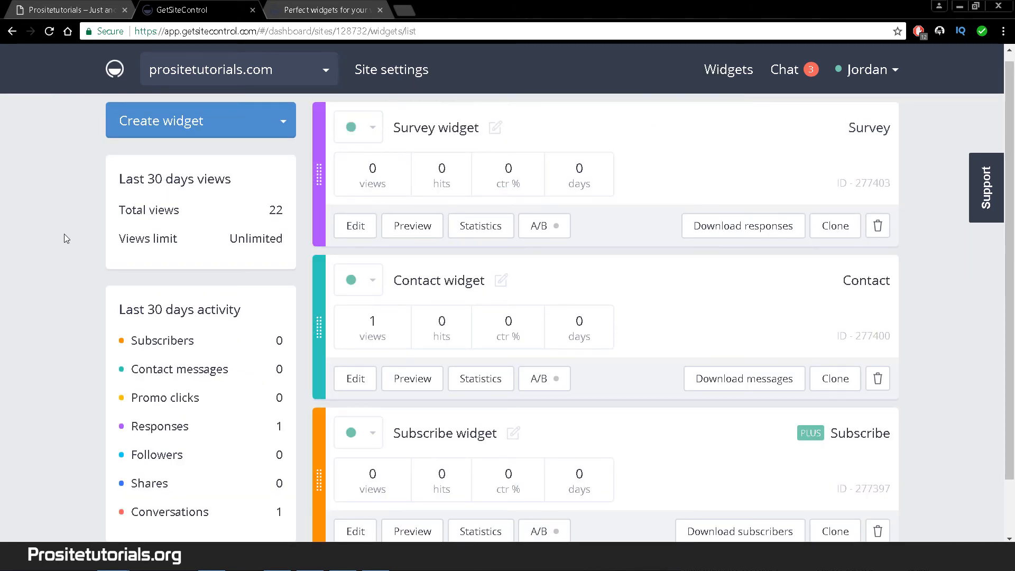
Step: Reload the live prositetutorials.com site, dismiss the e-book popup, and open the poll from the survey bar
{"action": "left_click", "coordinate": [24, 5]}
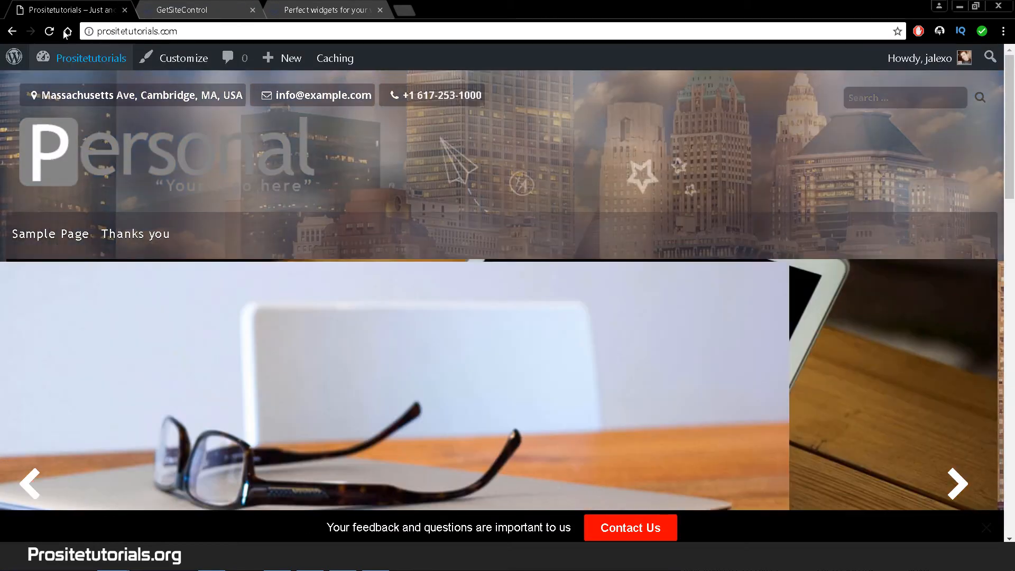
{"action": "left_click", "coordinate": [49, 31]}
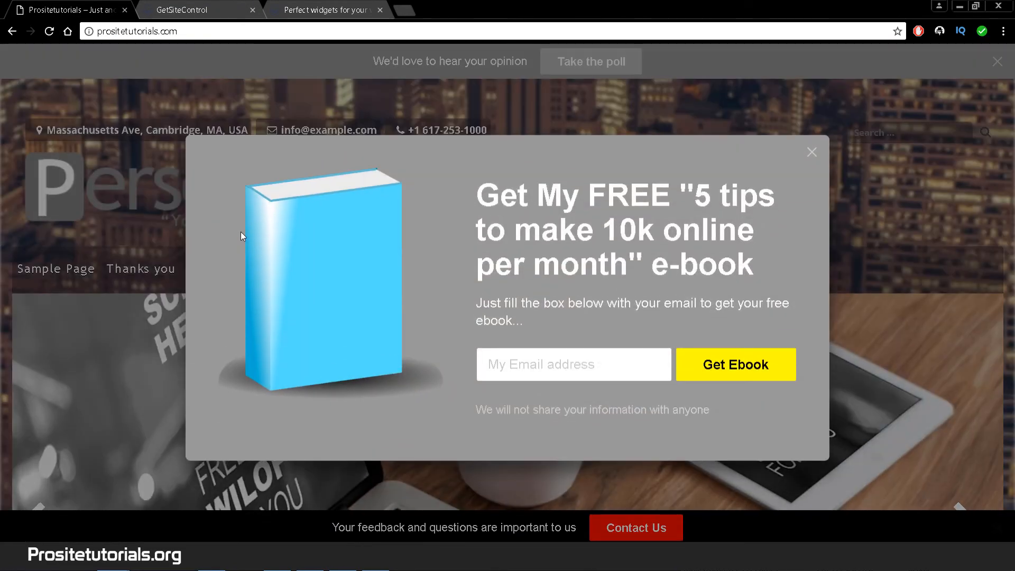
{"action": "left_click", "coordinate": [811, 152]}
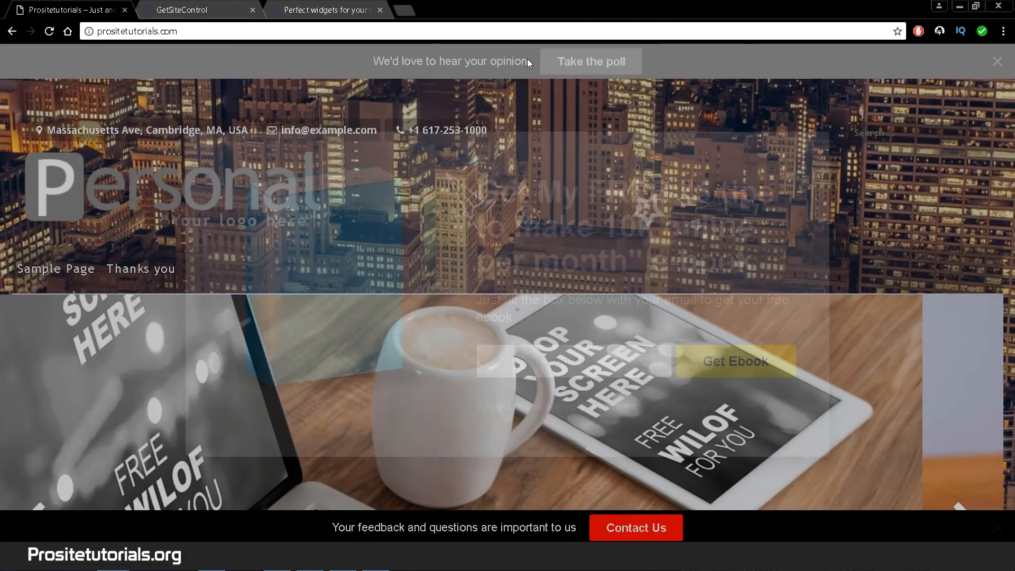
{"action": "left_click", "coordinate": [570, 64]}
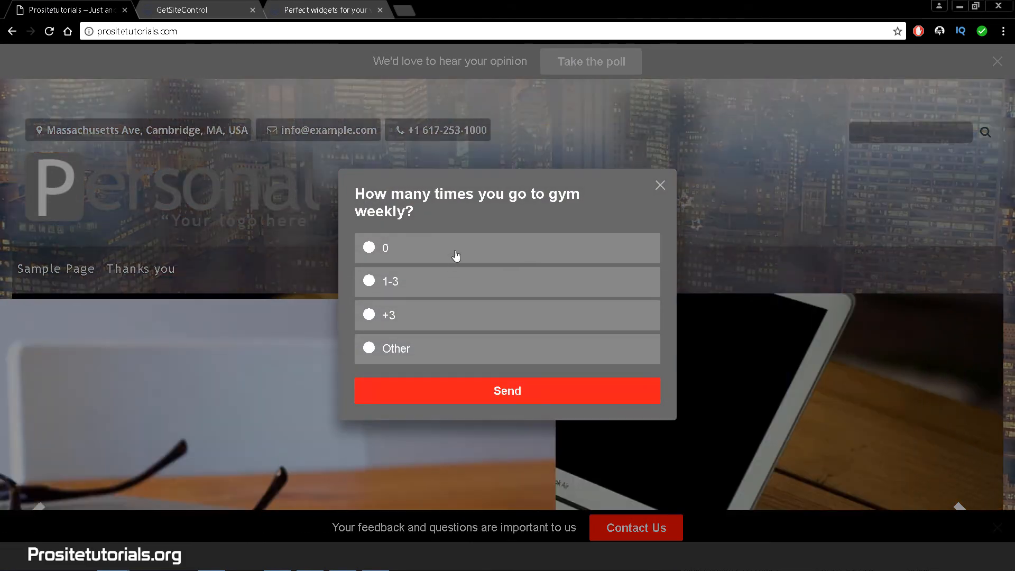
Step: Close the gym poll on the live site and return to the GetSiteControl widgets dashboard
{"action": "left_click", "coordinate": [457, 255]}
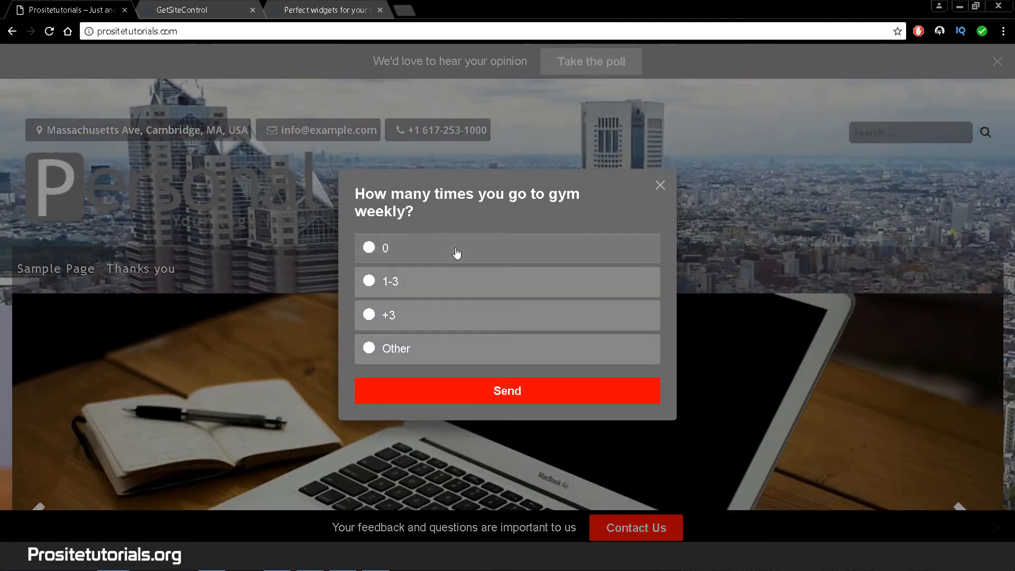
{"action": "left_click", "coordinate": [661, 185]}
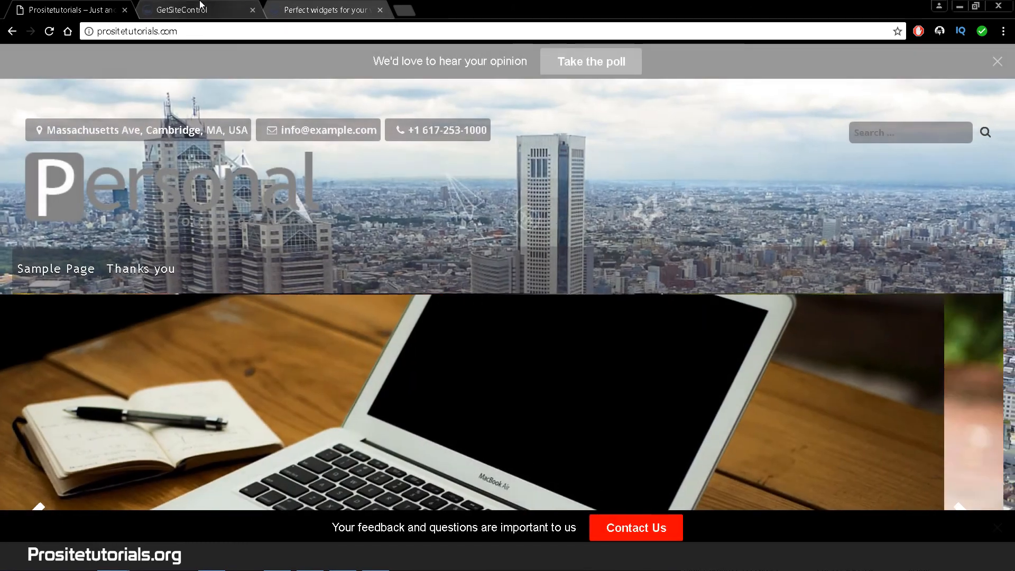
{"action": "left_click", "coordinate": [201, 5]}
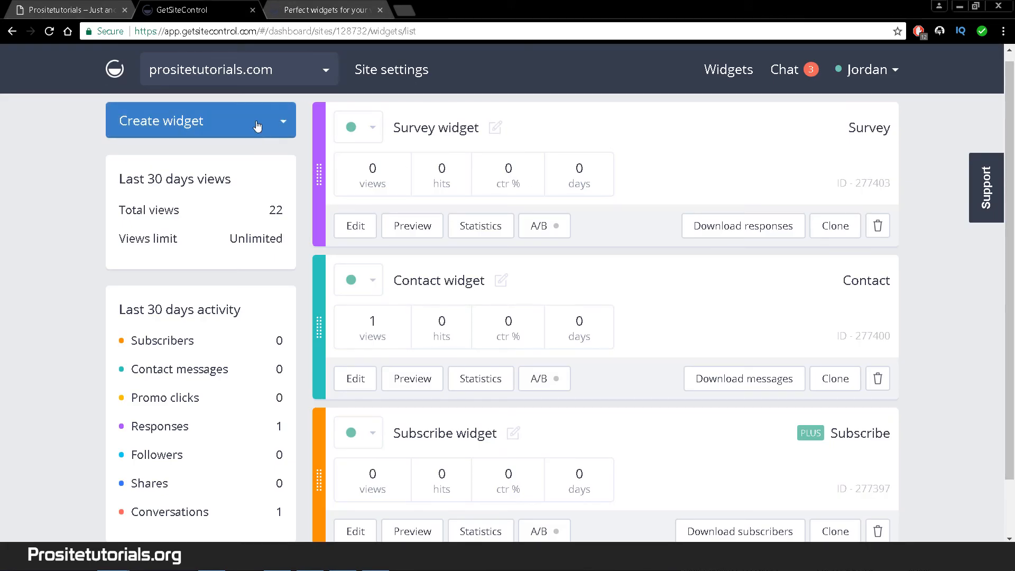
{"action": "left_click", "coordinate": [47, 10]}
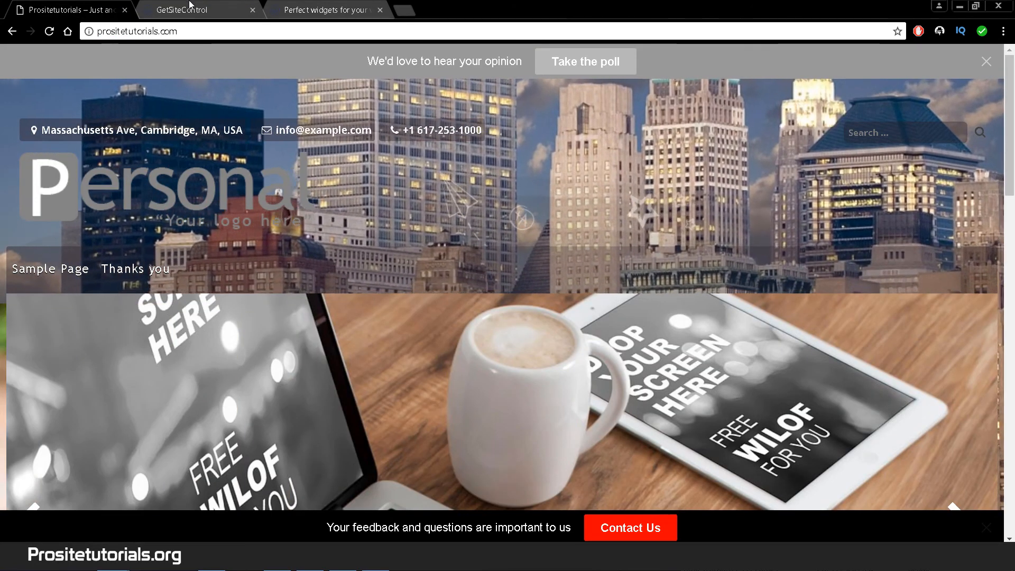
{"action": "key", "text": "ctrl+Tab"}
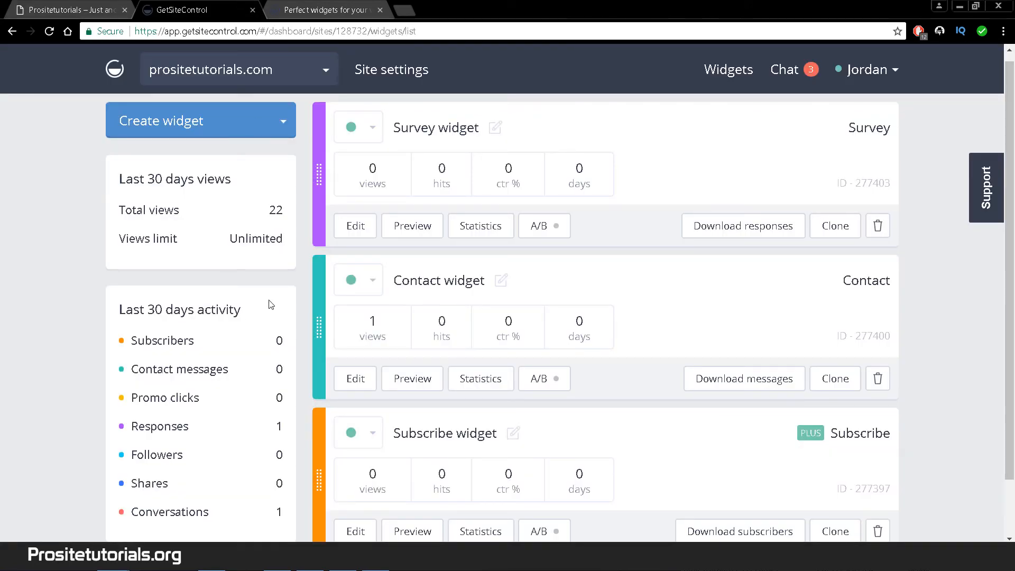
{"action": "left_click_drag", "start_coordinate": [1013, 89], "coordinate": [1013, 76]}
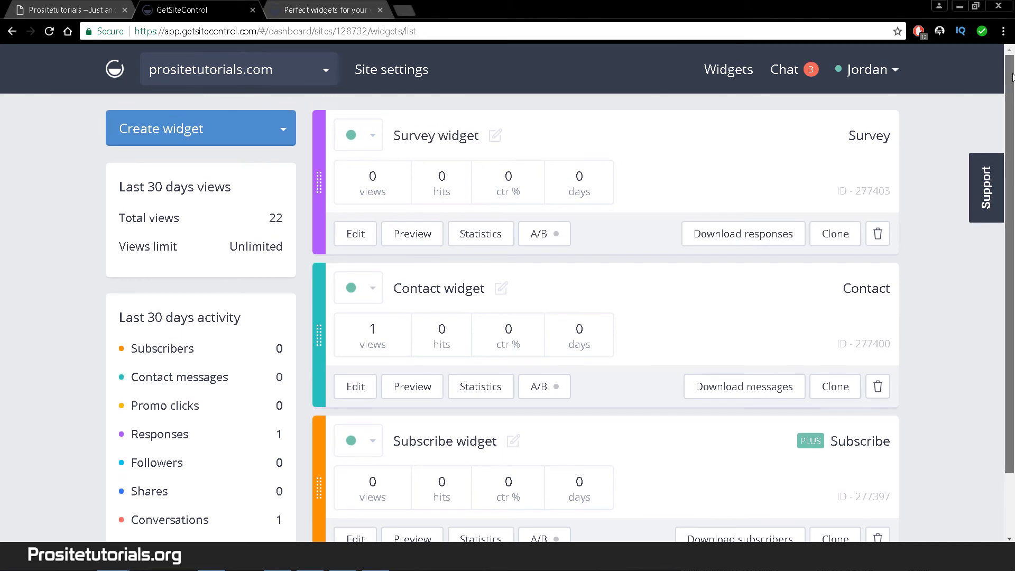
Step: Create a Follow widget and position it along the left edge of the page
{"action": "left_click", "coordinate": [285, 128]}
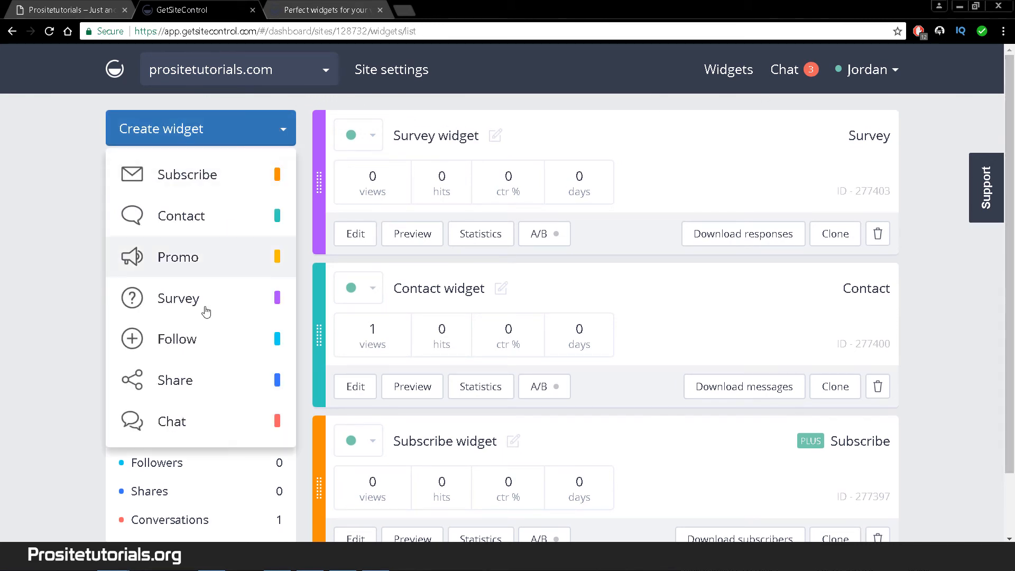
{"action": "left_click", "coordinate": [210, 354]}
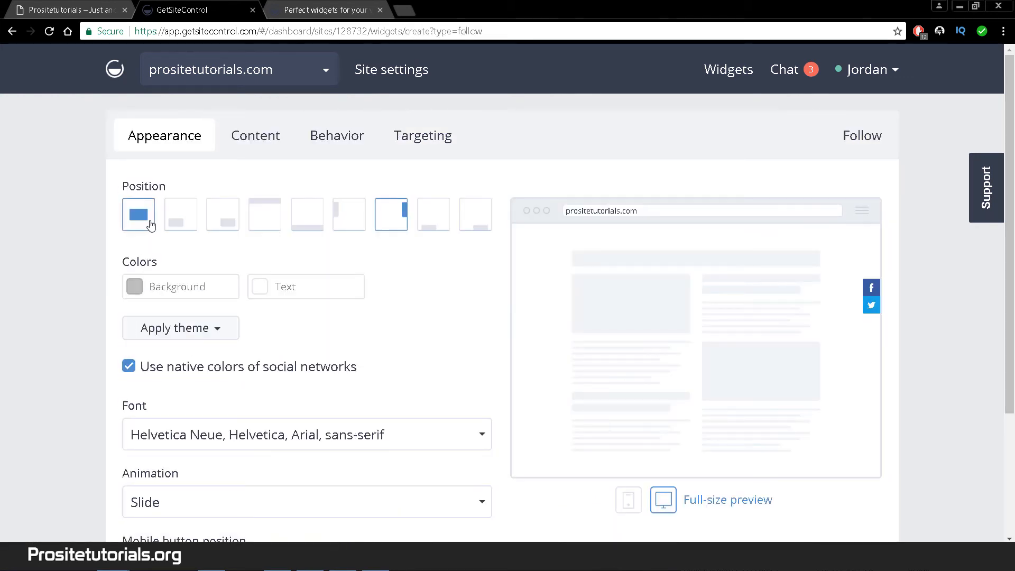
{"action": "left_click", "coordinate": [362, 218]}
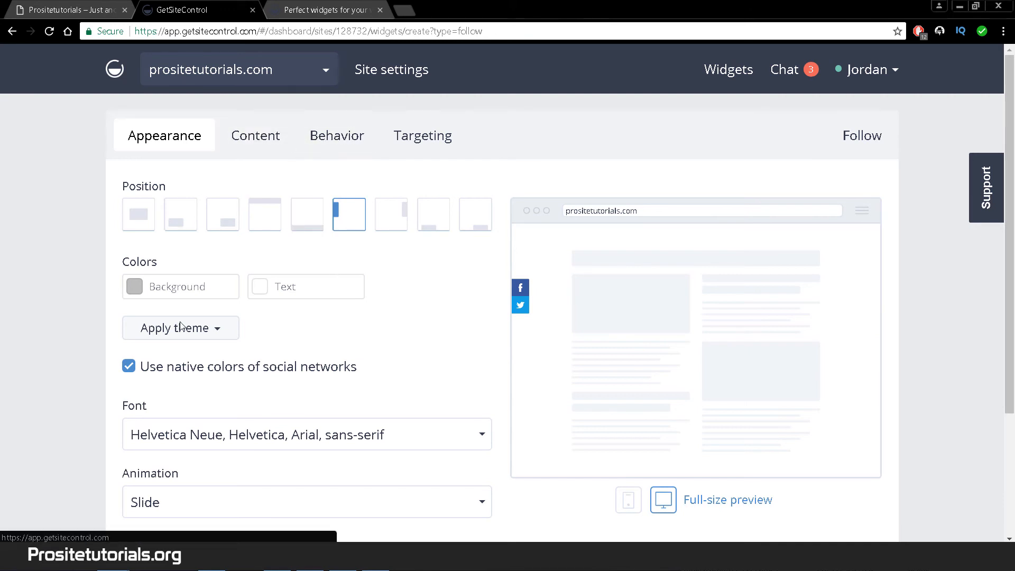
{"action": "scroll", "coordinate": [182, 370], "scroll_direction": "down", "scroll_amount": 3}
{"action": "scroll", "coordinate": [184, 363], "scroll_direction": "up", "scroll_amount": 3}
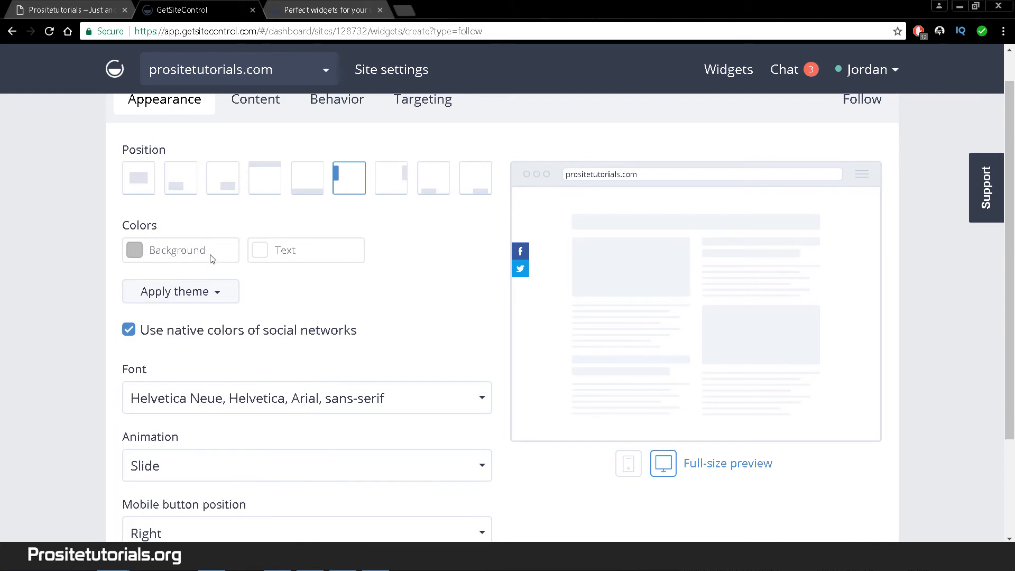
Step: Try a custom #999999 background color for the Follow buttons and restore the native colors of social networks
{"action": "left_click", "coordinate": [127, 332]}
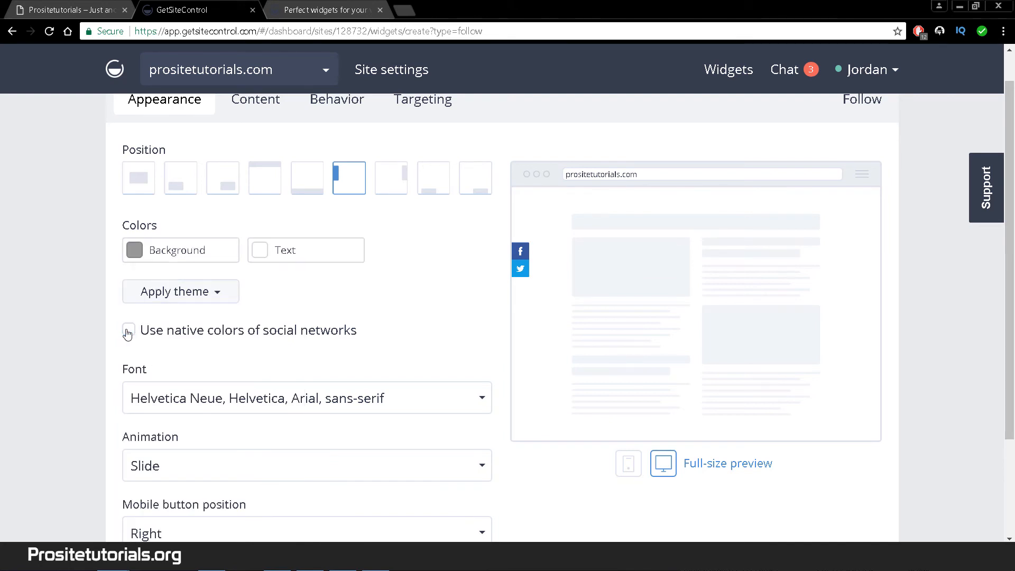
{"action": "left_click", "coordinate": [202, 251]}
{"action": "left_click_drag", "start_coordinate": [168, 377], "coordinate": [374, 286]}
{"action": "left_click", "coordinate": [137, 301]}
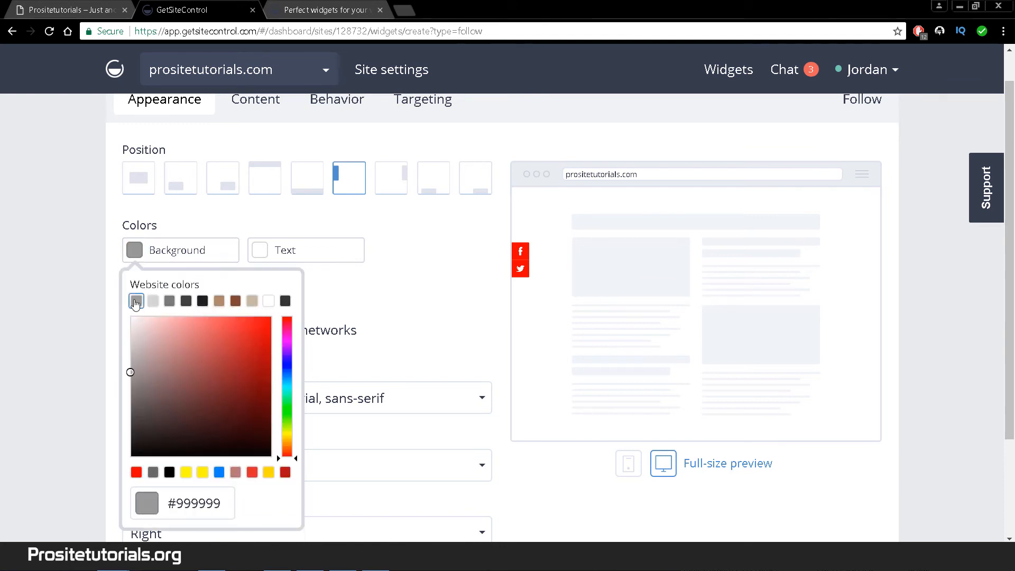
{"action": "left_click", "coordinate": [161, 332]}
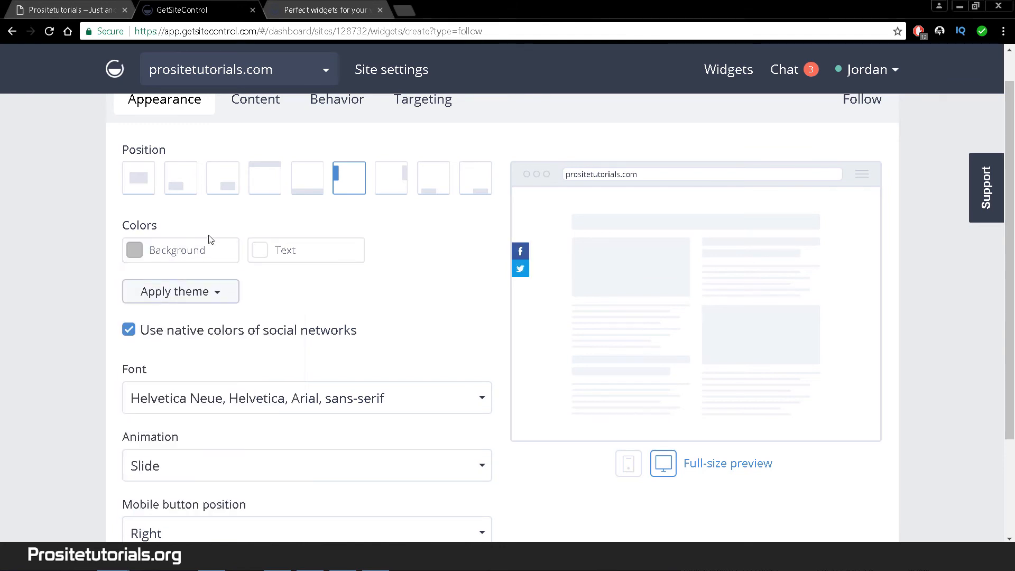
Step: Add a Google+ button to the Follow widget's content
{"action": "scroll", "coordinate": [170, 363], "scroll_direction": "up", "scroll_amount": 1}
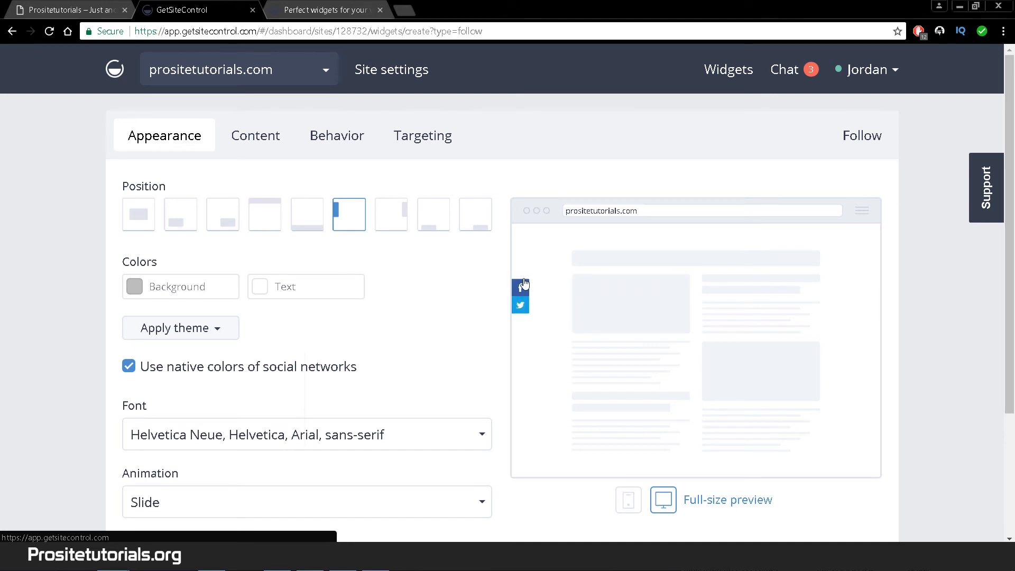
{"action": "left_click", "coordinate": [242, 139]}
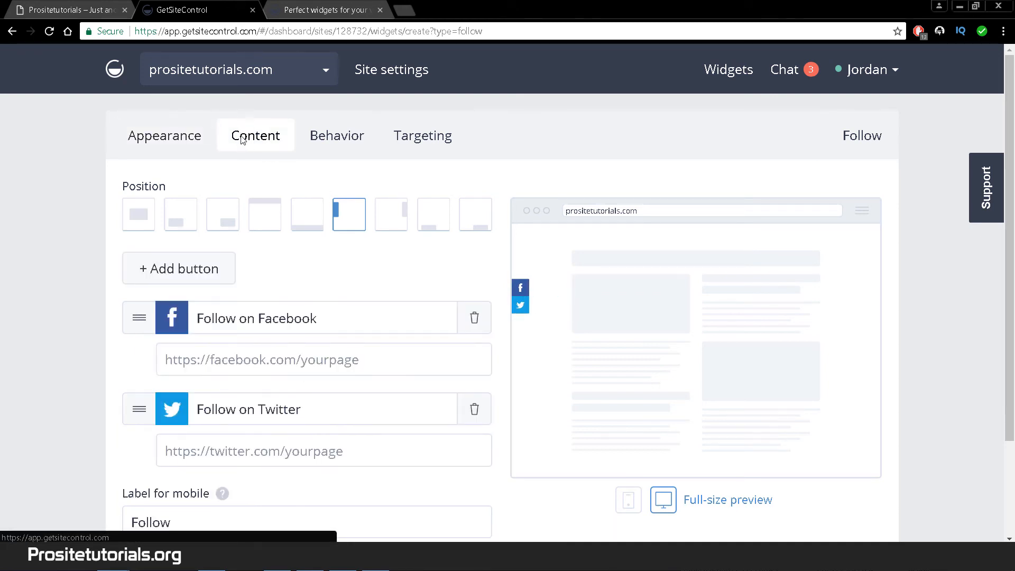
{"action": "scroll", "coordinate": [242, 158], "scroll_direction": "down", "scroll_amount": 2}
{"action": "scroll", "coordinate": [236, 204], "scroll_direction": "up", "scroll_amount": 1}
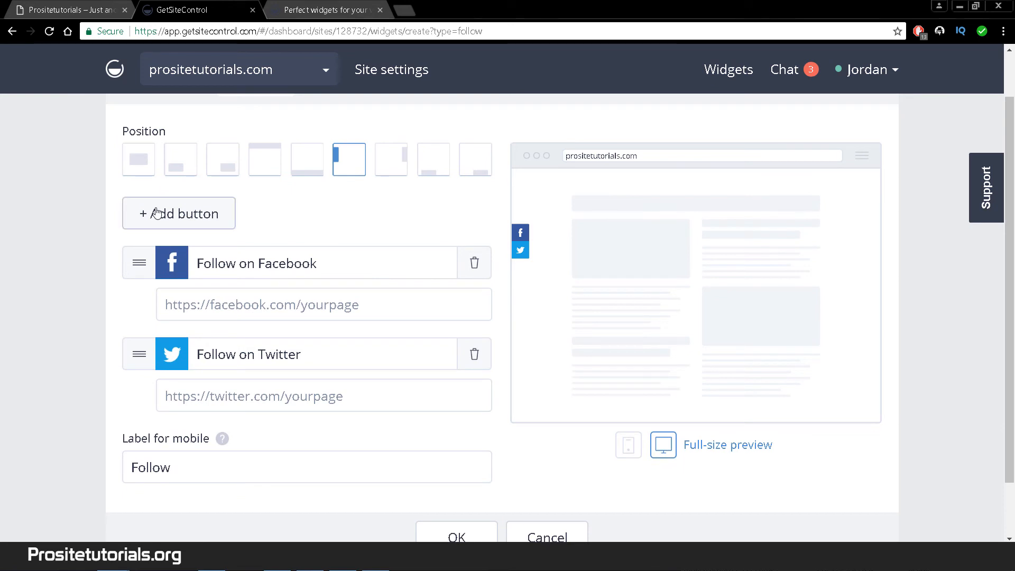
{"action": "left_click", "coordinate": [185, 224]}
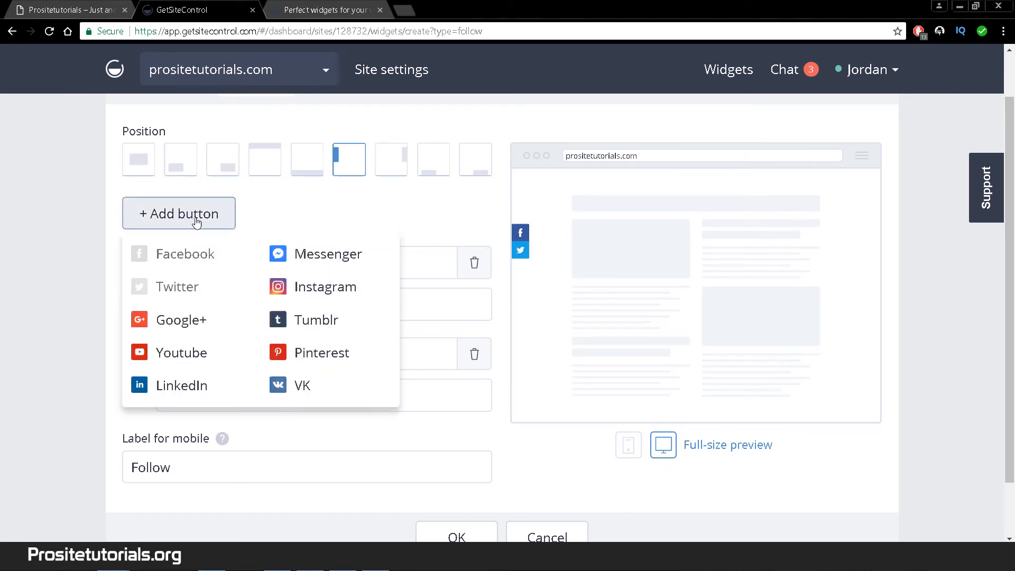
{"action": "left_click", "coordinate": [170, 322]}
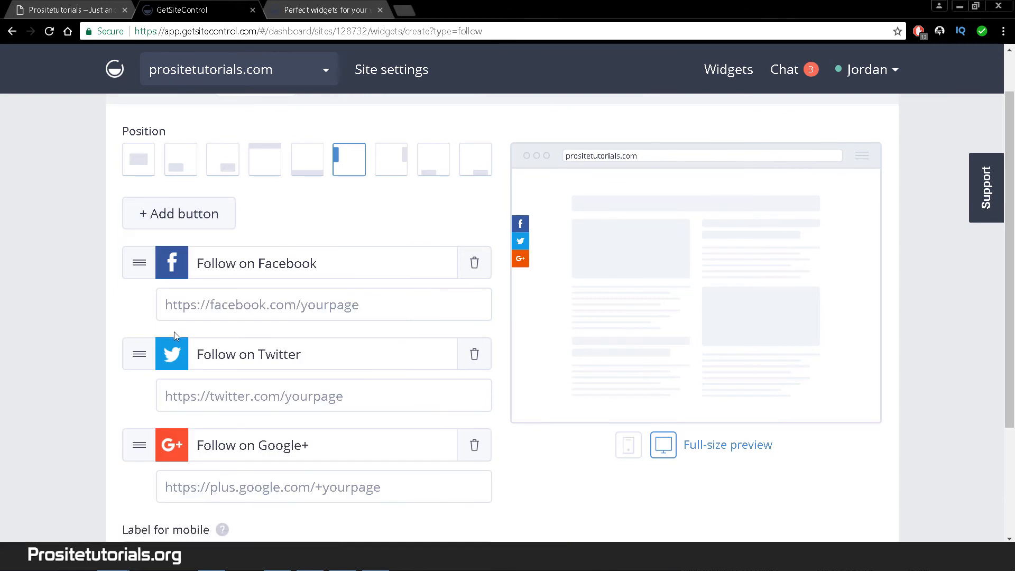
Step: Examine the page URL fields of the Follow buttons and the Facebook button's label
{"action": "scroll", "coordinate": [222, 432], "scroll_direction": "down", "scroll_amount": 3}
{"action": "left_click", "coordinate": [436, 359]}
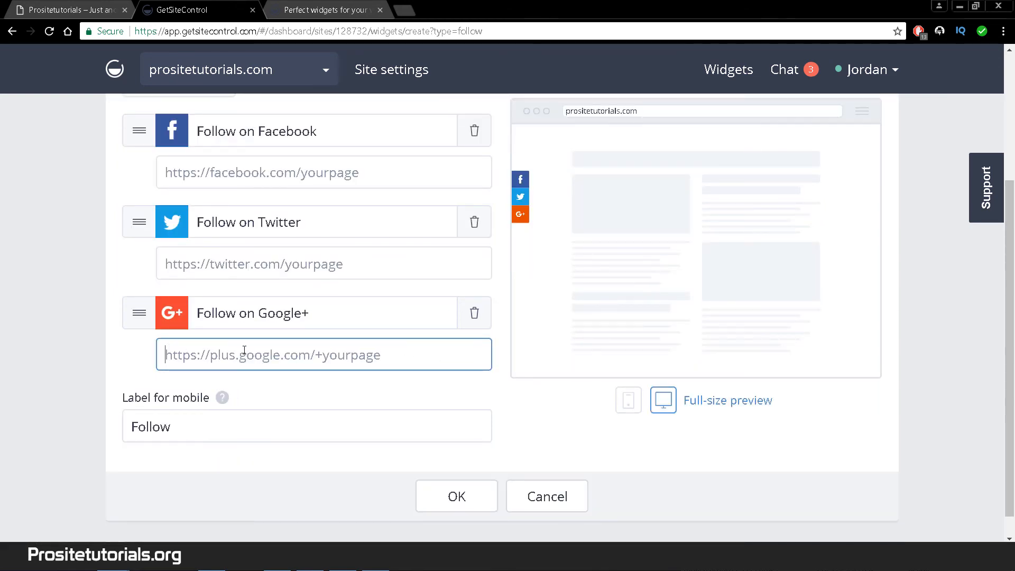
{"action": "left_click", "coordinate": [173, 174]}
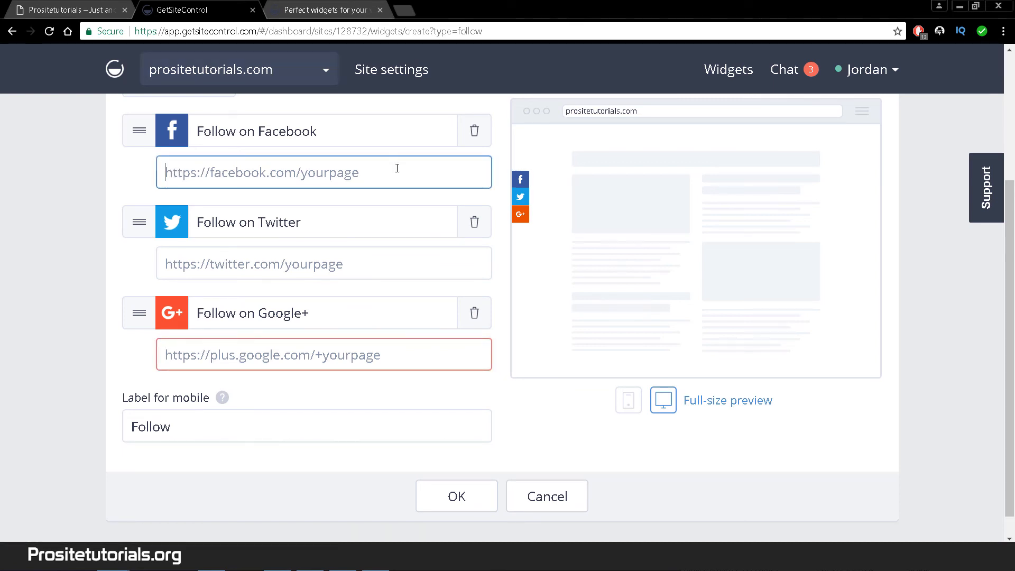
{"action": "left_click", "coordinate": [310, 133]}
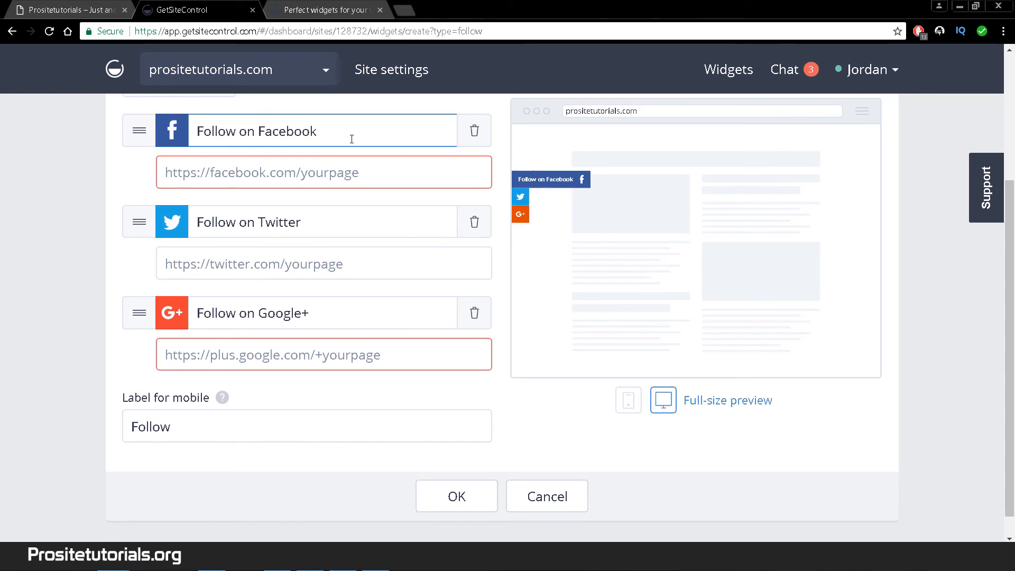
{"action": "left_click", "coordinate": [254, 180]}
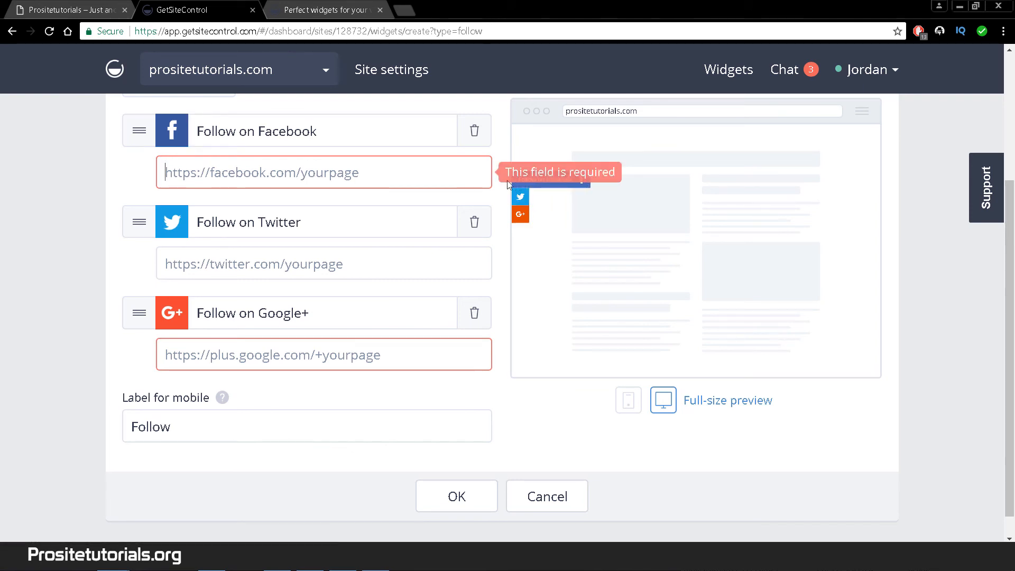
{"action": "scroll", "coordinate": [271, 175], "scroll_direction": "up", "scroll_amount": 3}
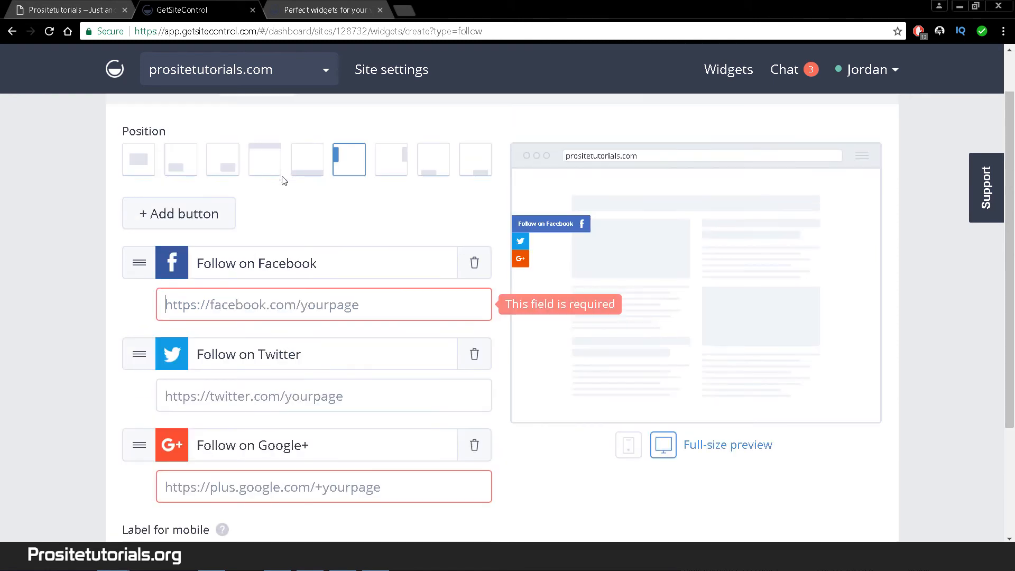
{"action": "scroll", "coordinate": [303, 196], "scroll_direction": "up", "scroll_amount": 1}
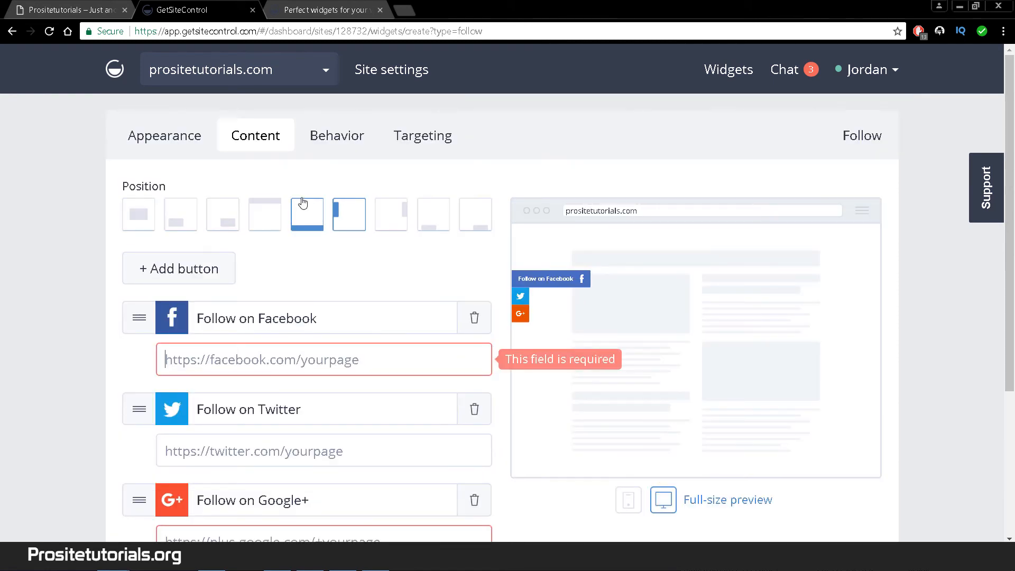
Step: Check the Follow widget's Behavior and Targeting settings and discard the widget without saving
{"action": "left_click", "coordinate": [335, 135]}
{"action": "left_click", "coordinate": [424, 136]}
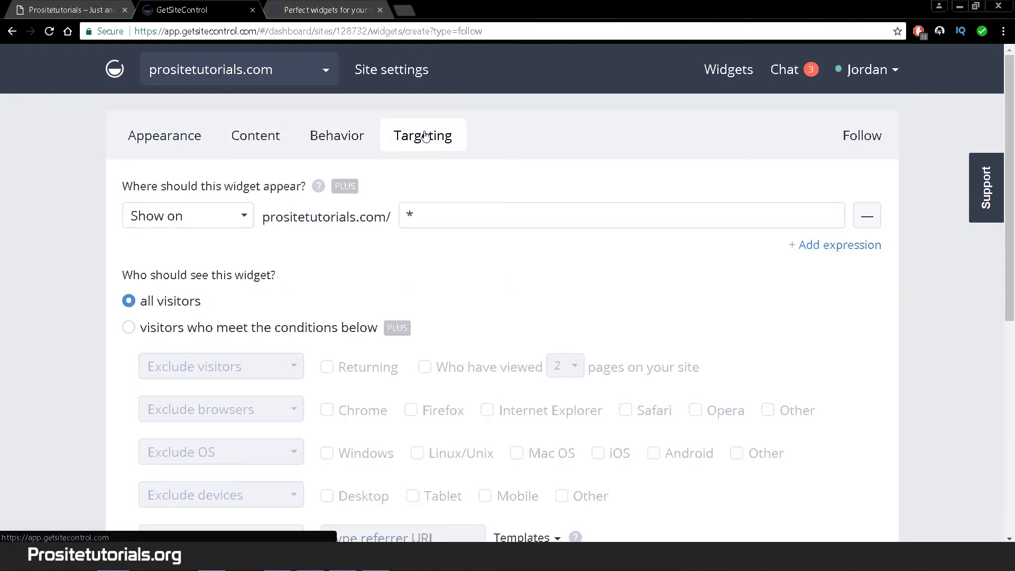
{"action": "scroll", "coordinate": [460, 340], "scroll_direction": "down", "scroll_amount": 8}
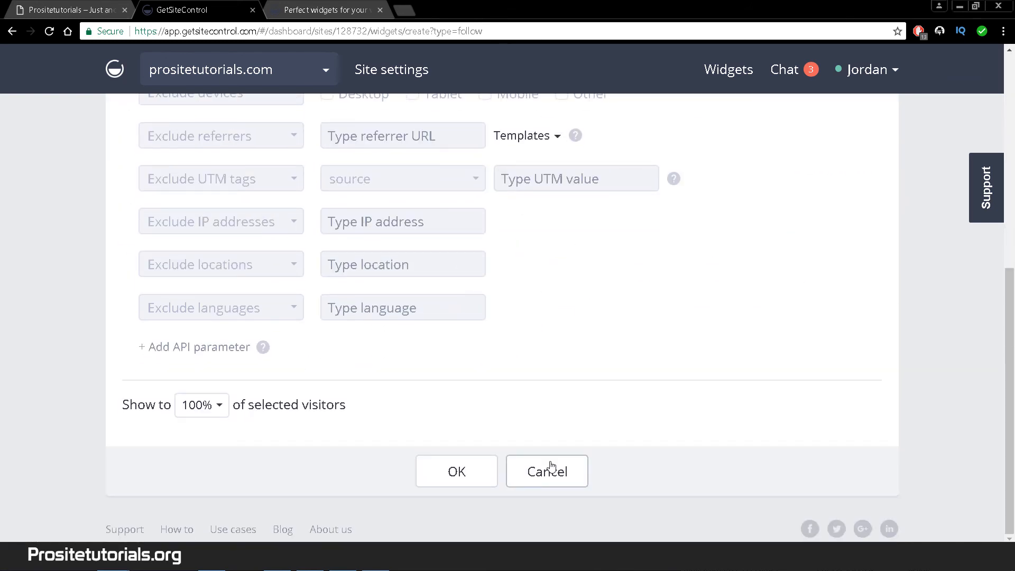
{"action": "left_click", "coordinate": [547, 471]}
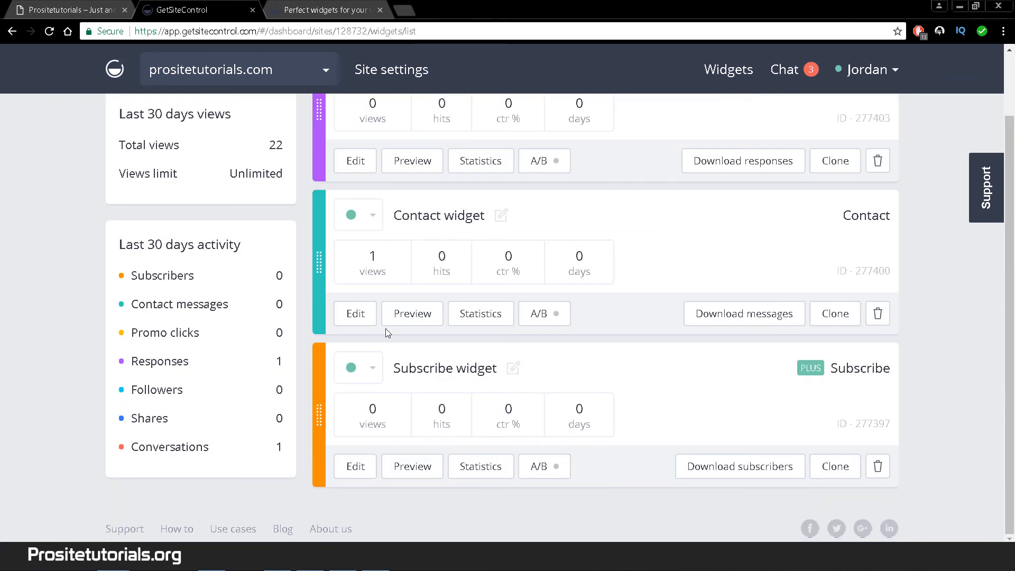
Step: Create a Share widget and look over its appearance settings
{"action": "scroll", "coordinate": [370, 301], "scroll_direction": "up", "scroll_amount": 2}
{"action": "left_click", "coordinate": [295, 138]}
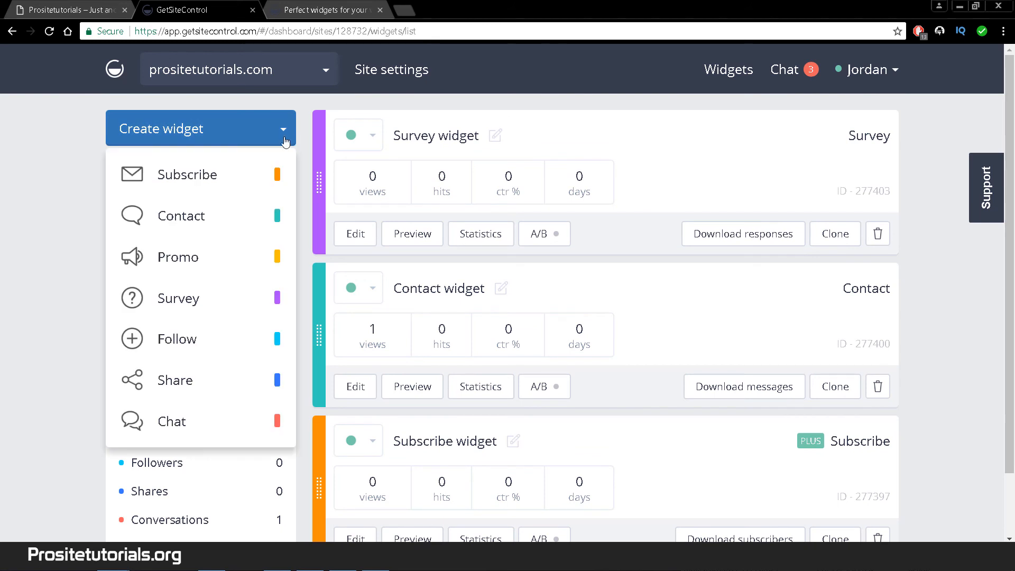
{"action": "left_click", "coordinate": [190, 390]}
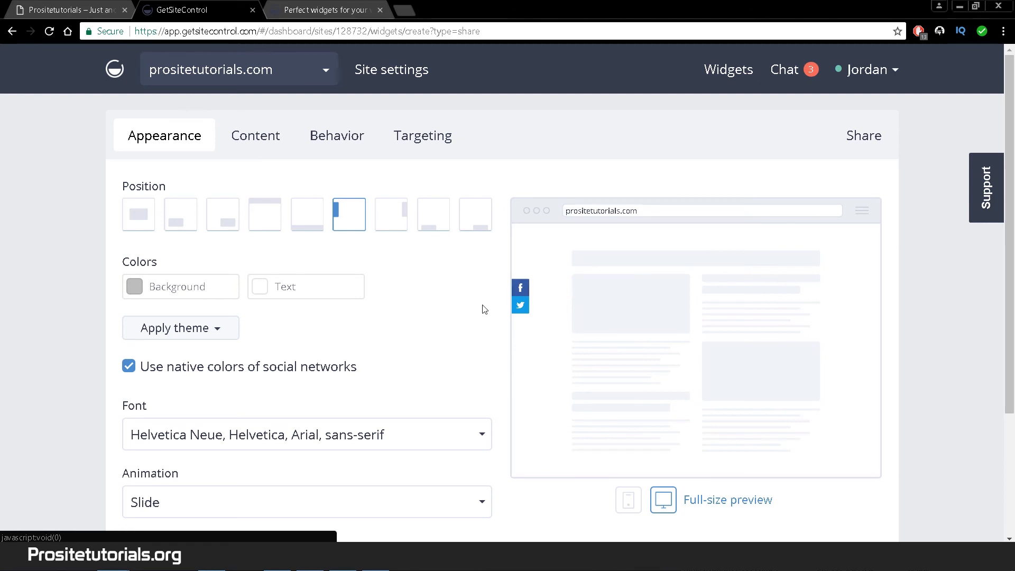
{"action": "scroll", "coordinate": [159, 370], "scroll_direction": "down", "scroll_amount": 1}
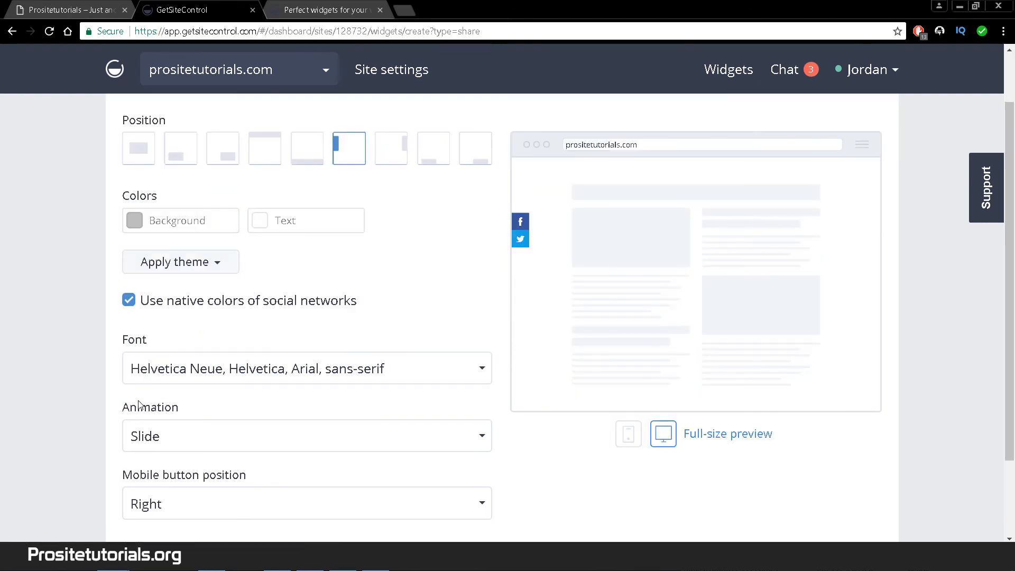
{"action": "scroll", "coordinate": [239, 252], "scroll_direction": "up", "scroll_amount": 1}
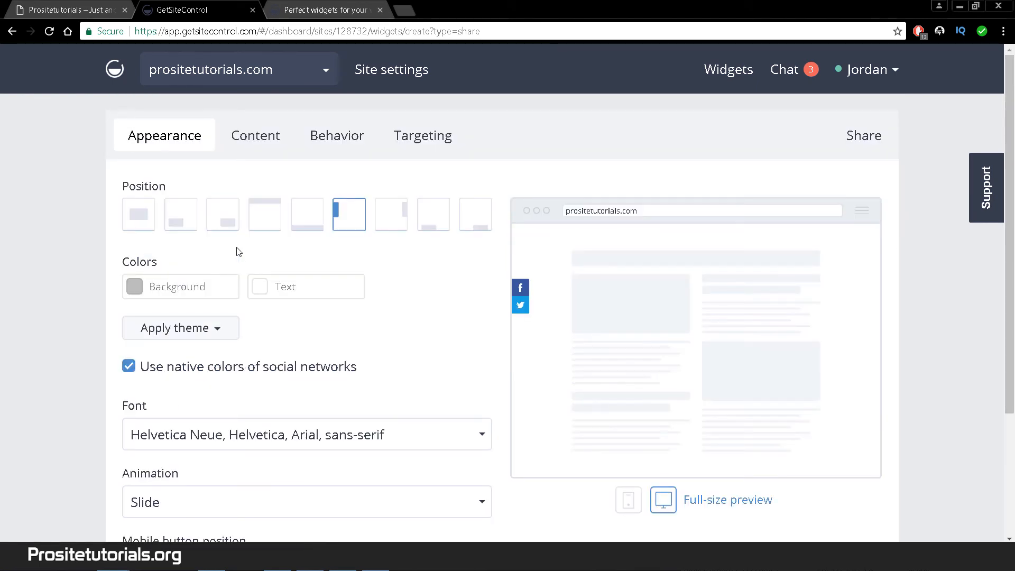
Step: Add Google+, LinkedIn and Pinterest buttons to the Share widget's content
{"action": "left_click", "coordinate": [259, 139]}
{"action": "left_click", "coordinate": [193, 268]}
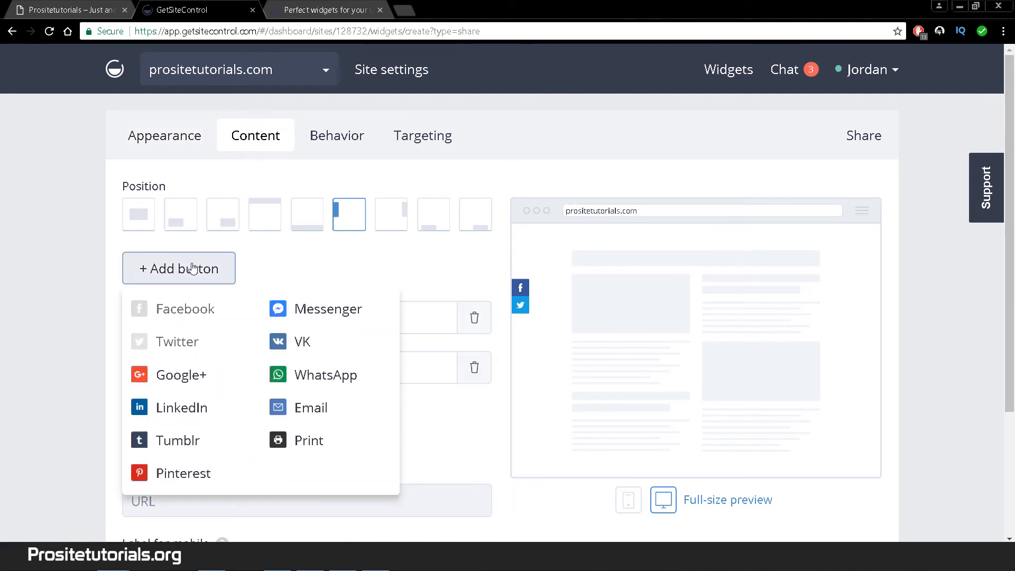
{"action": "left_click", "coordinate": [175, 375]}
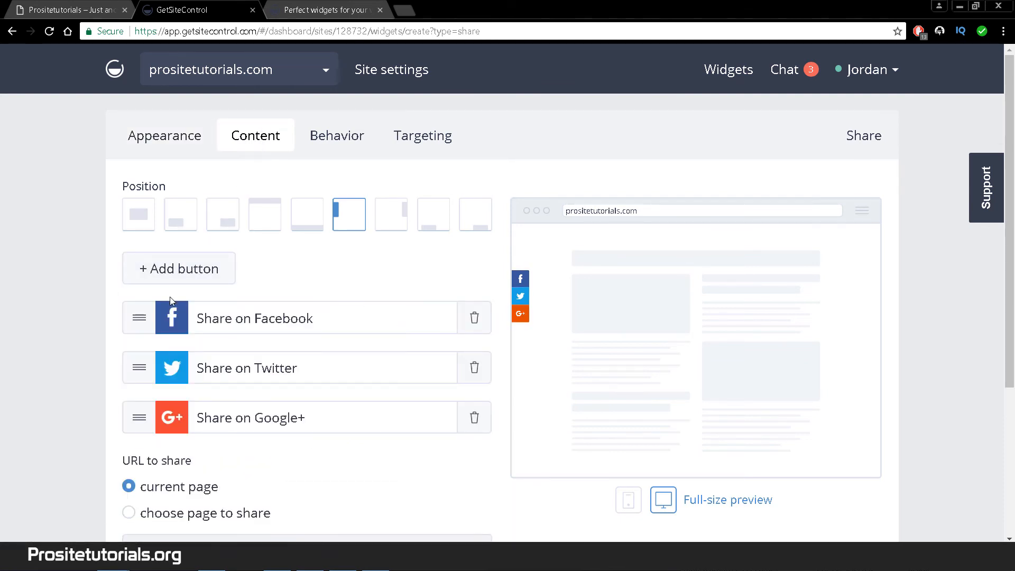
{"action": "left_click", "coordinate": [175, 281]}
{"action": "left_click", "coordinate": [169, 408]}
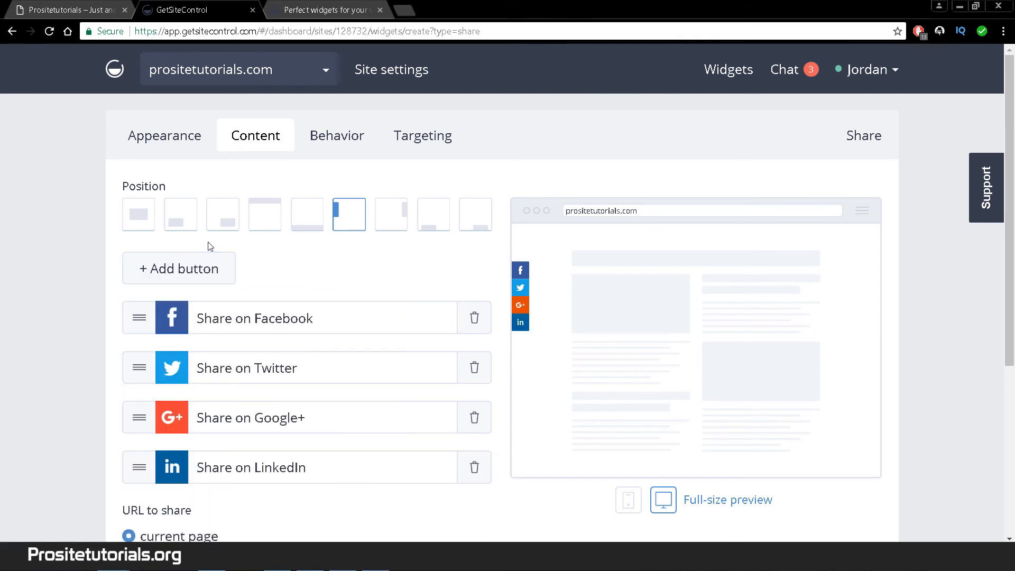
{"action": "left_click", "coordinate": [185, 277]}
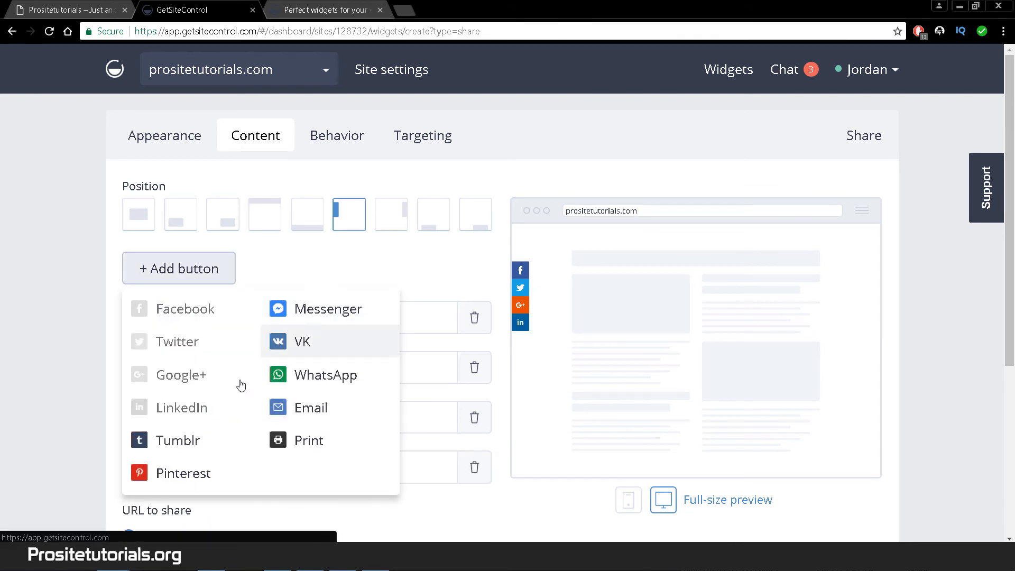
{"action": "left_click", "coordinate": [182, 472]}
Step: Save the Share widget and activate it
{"action": "scroll", "coordinate": [634, 214], "scroll_direction": "down", "scroll_amount": 2}
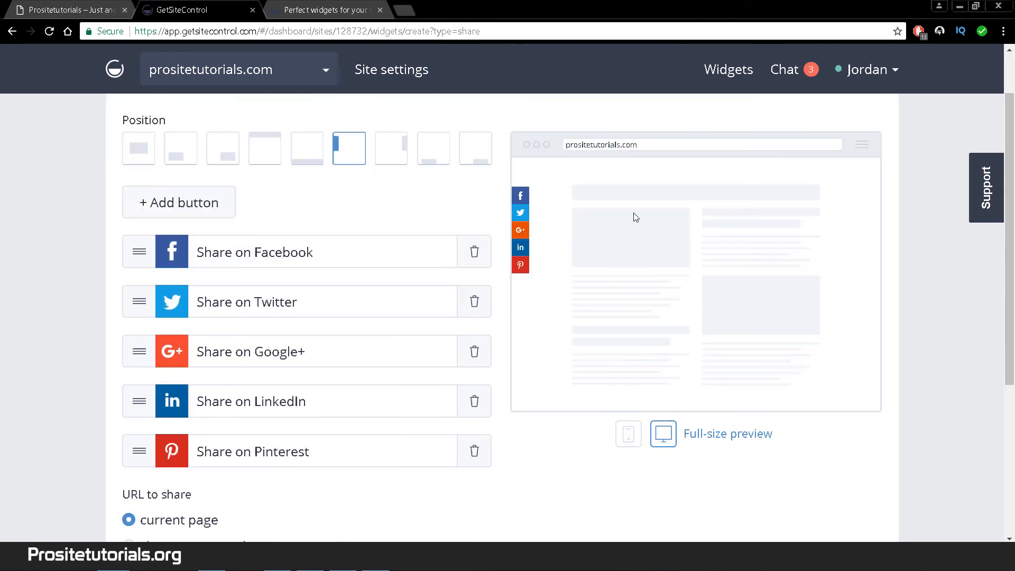
{"action": "scroll", "coordinate": [578, 363], "scroll_direction": "up", "scroll_amount": 1}
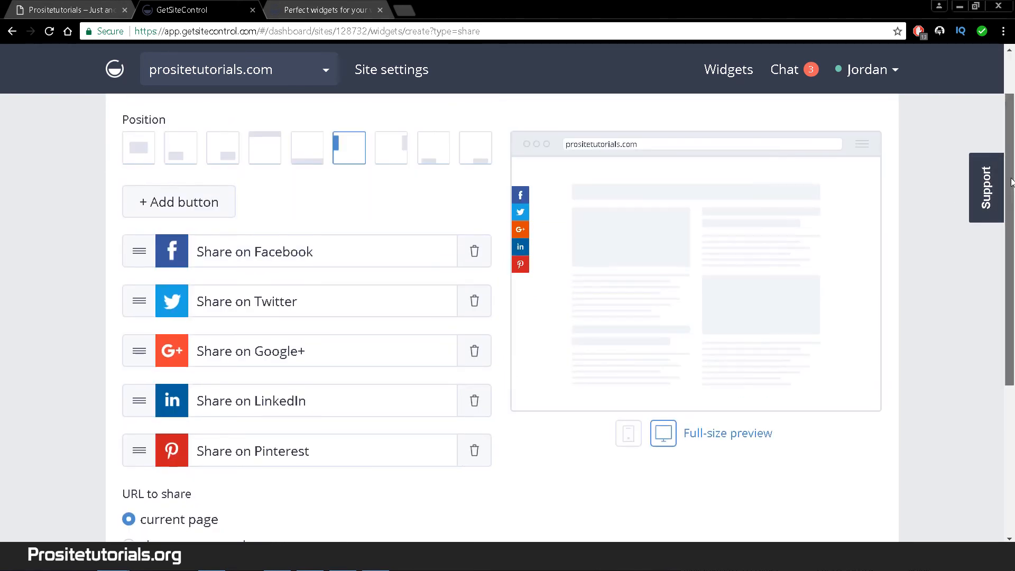
{"action": "left_click_drag", "start_coordinate": [1010, 238], "coordinate": [1010, 388]}
{"action": "left_click", "coordinate": [460, 475]}
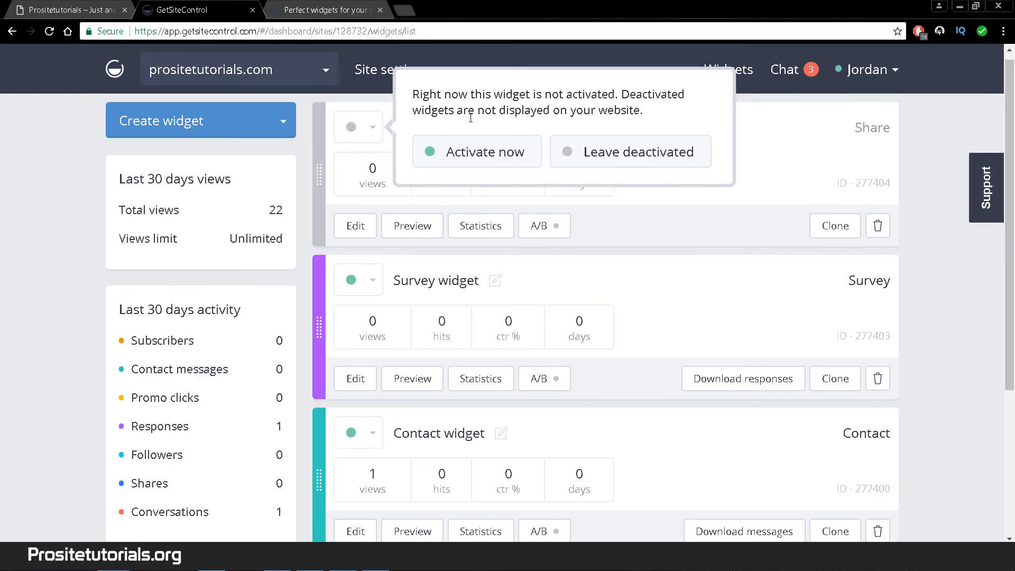
Step: Dismiss the e-book popup on the live site, check the share buttons and return to the GetSiteControl dashboard
{"action": "left_click", "coordinate": [37, 9]}
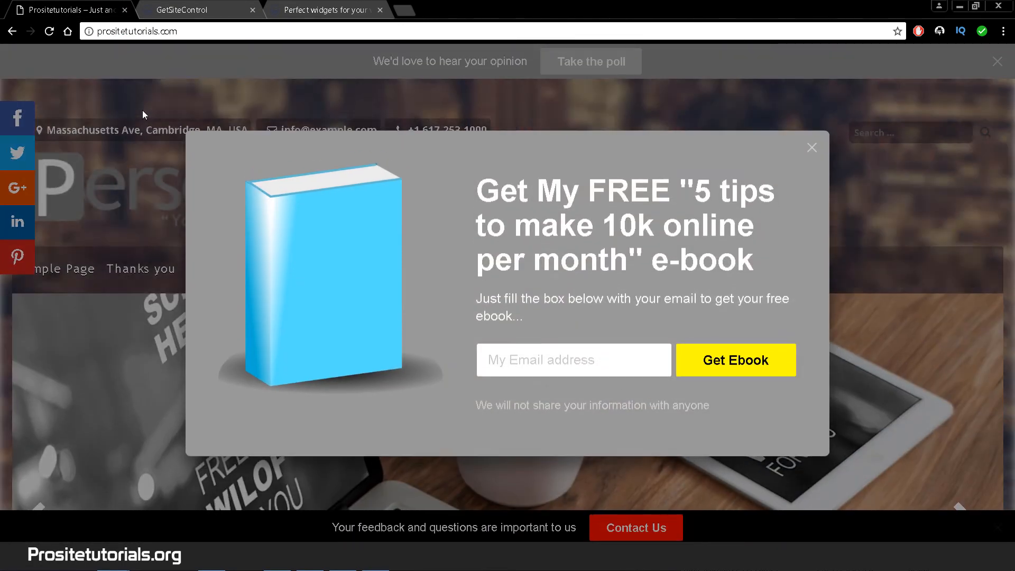
{"action": "left_click", "coordinate": [812, 149]}
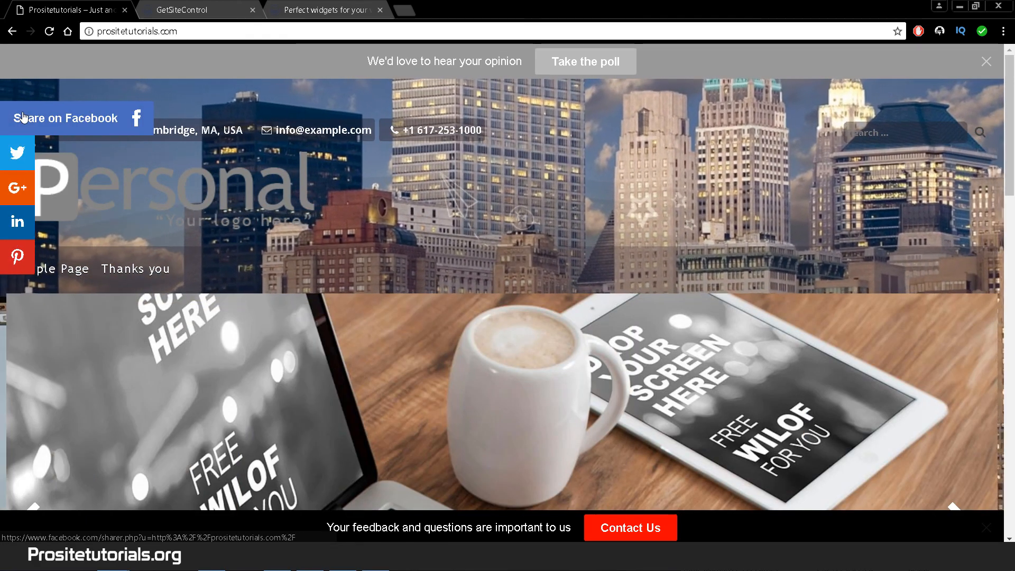
{"action": "left_click", "coordinate": [232, 7]}
Step: Create a Chat widget, preview its open chat window and glance at its content settings
{"action": "left_click", "coordinate": [180, 120]}
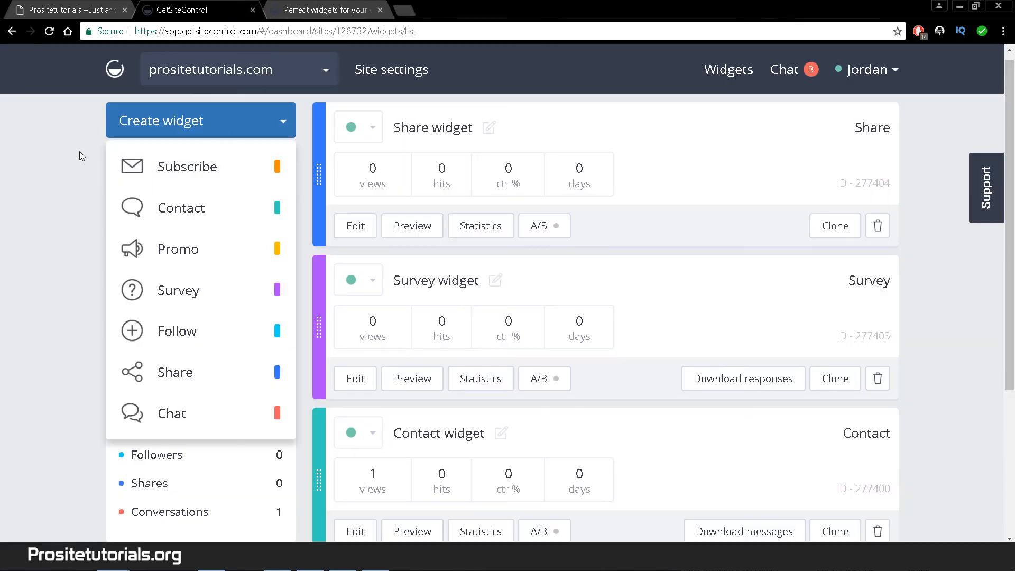
{"action": "left_click", "coordinate": [164, 418]}
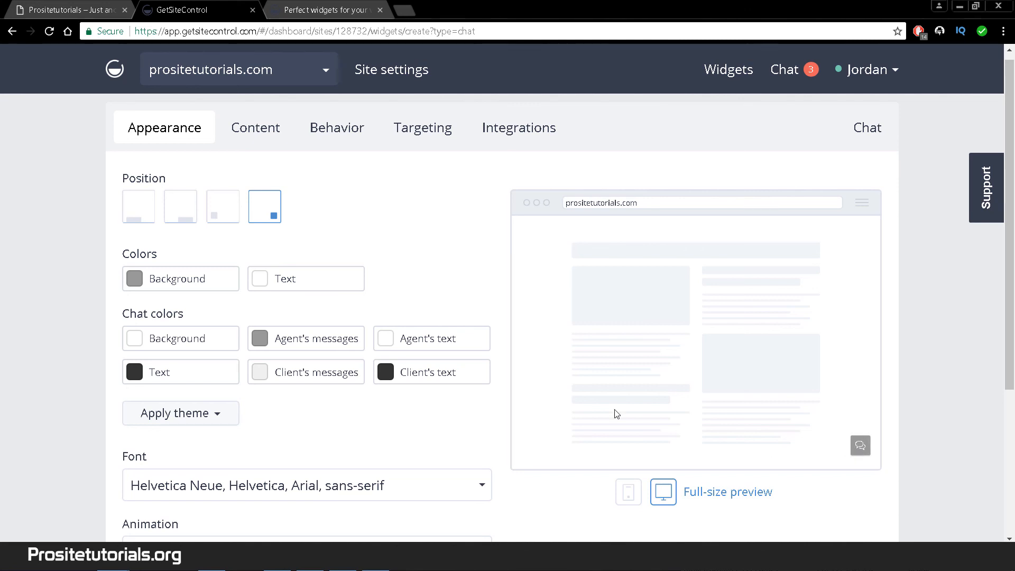
{"action": "left_click", "coordinate": [859, 447]}
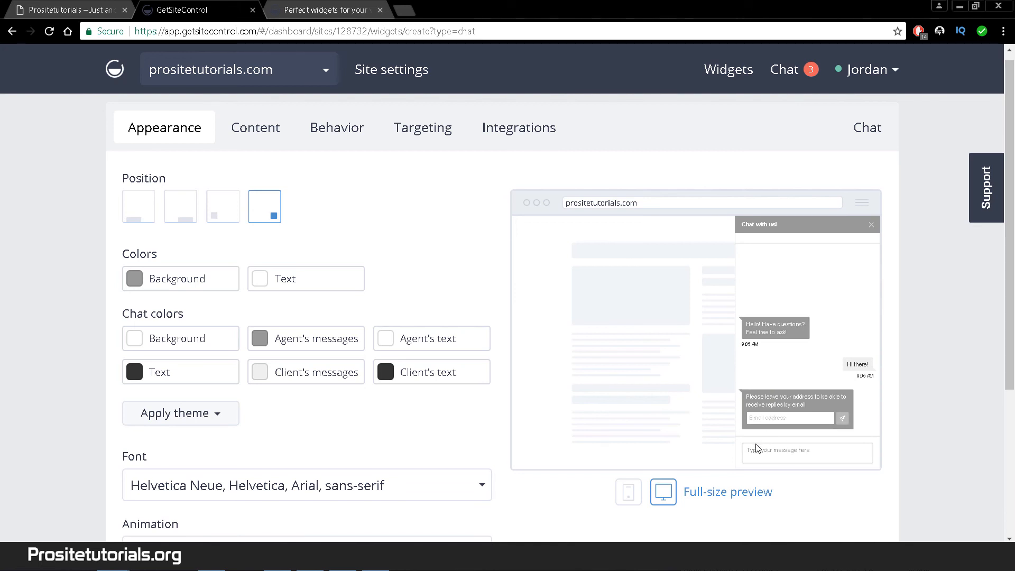
{"action": "left_click", "coordinate": [270, 122]}
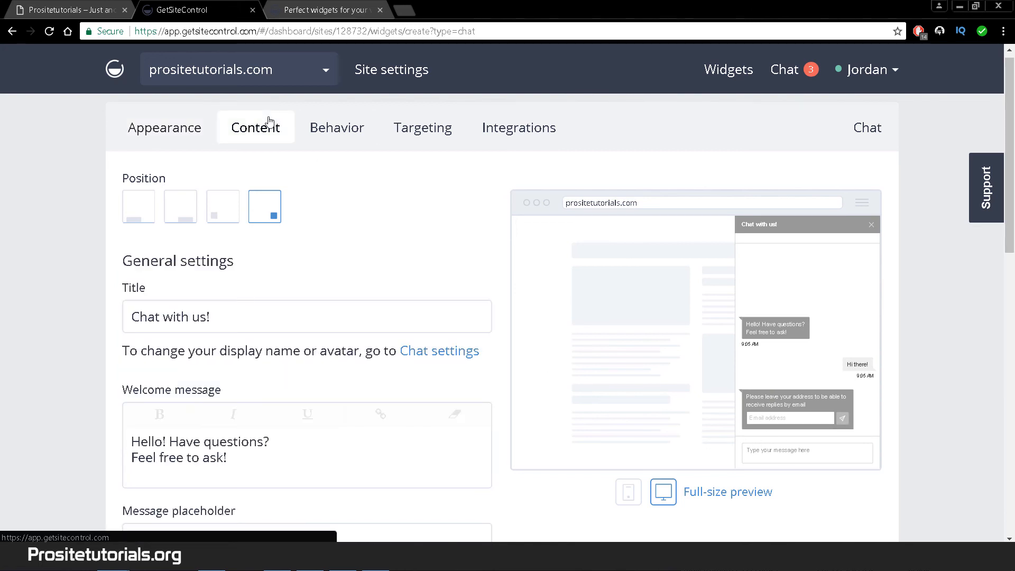
Step: Set the Chat widget's main background color to the last dark swatch among the website colors
{"action": "left_click", "coordinate": [178, 123]}
{"action": "left_click", "coordinate": [178, 278]}
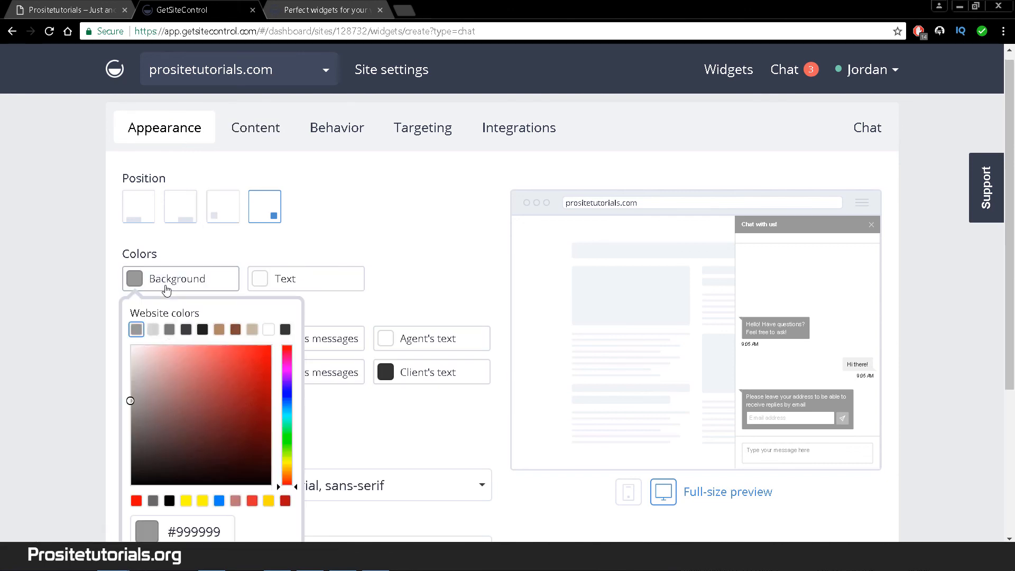
{"action": "left_click", "coordinate": [246, 344]}
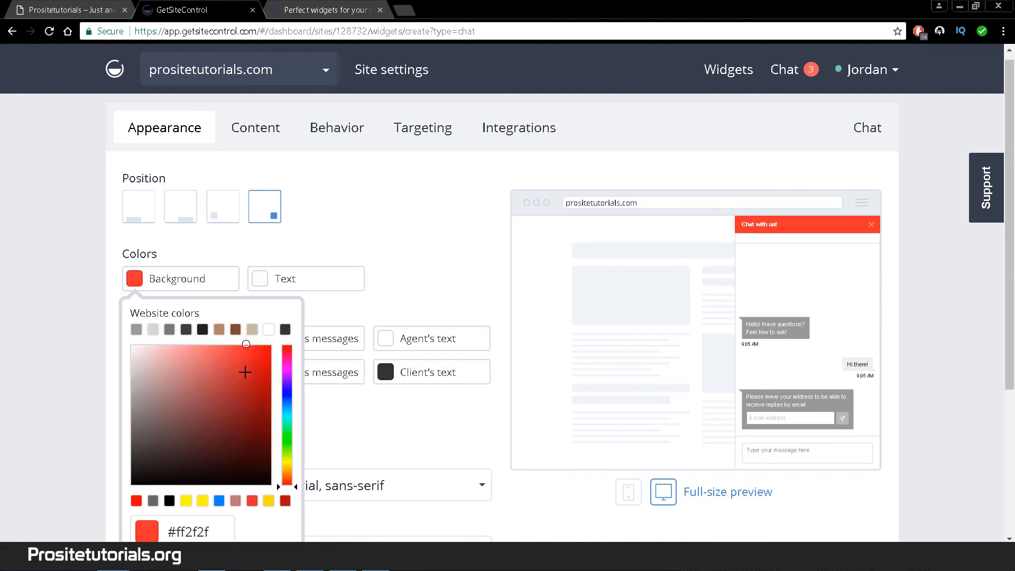
{"action": "left_click", "coordinate": [271, 346]}
{"action": "left_click", "coordinate": [285, 329]}
Step: Set the agent's text color in the Chat widget to a muted red
{"action": "left_click", "coordinate": [414, 338]}
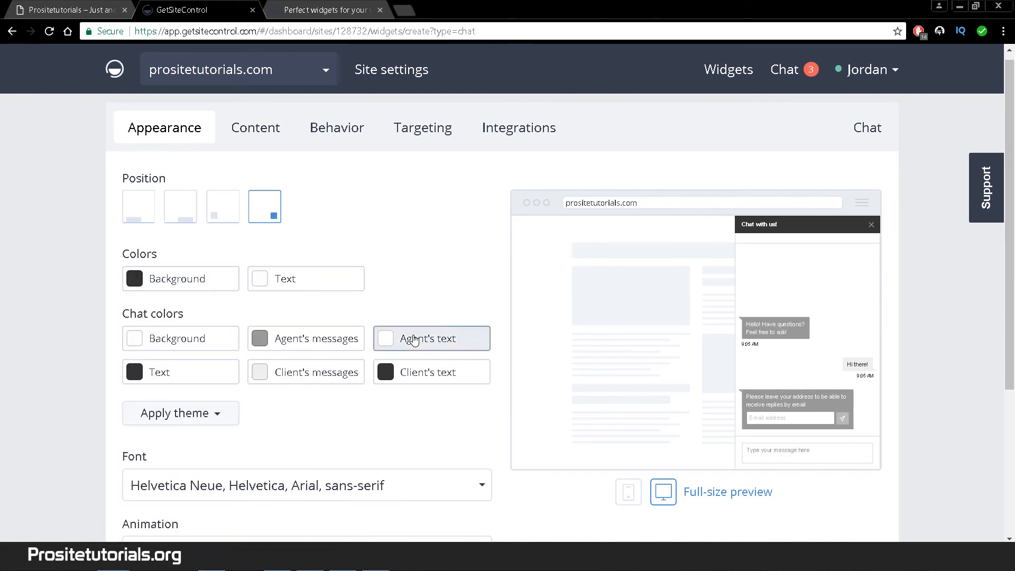
{"action": "left_click", "coordinate": [422, 429]}
{"action": "left_click", "coordinate": [451, 222]}
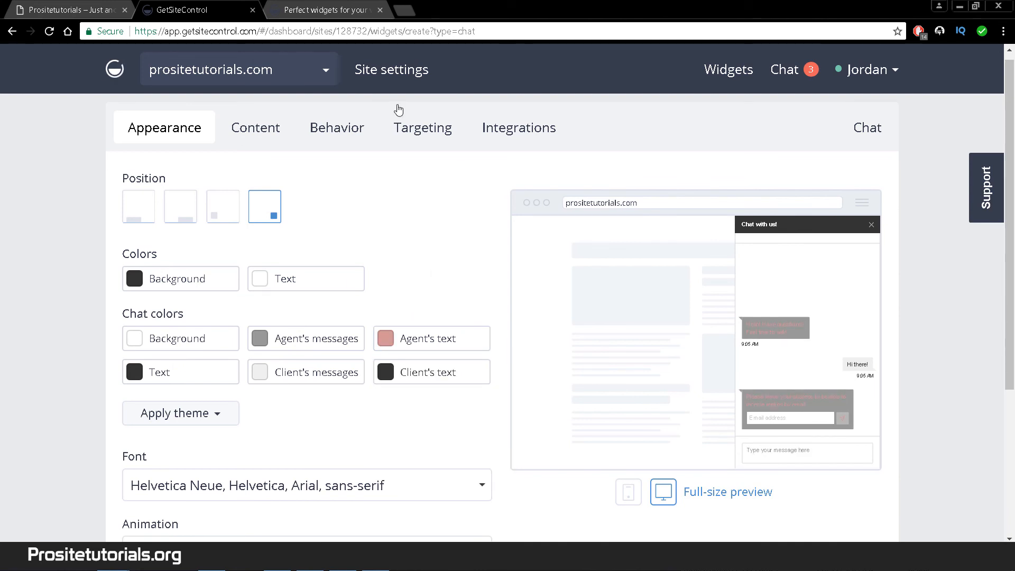
Step: Read the Chat widget's Slack integration note and save the widget while opening the linked site integration settings
{"action": "left_click", "coordinate": [518, 132]}
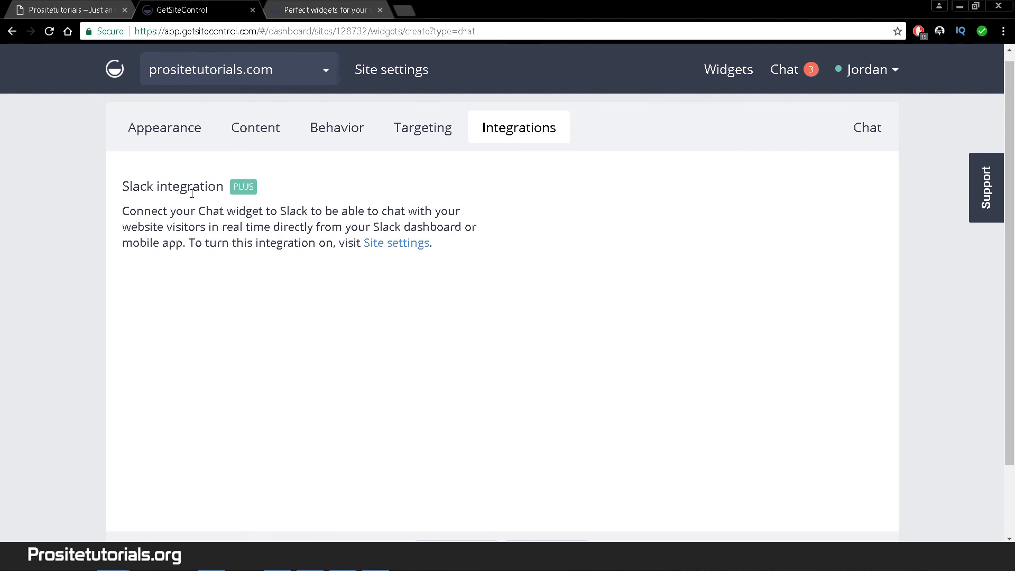
{"action": "left_click_drag", "start_coordinate": [122, 186], "coordinate": [148, 186]}
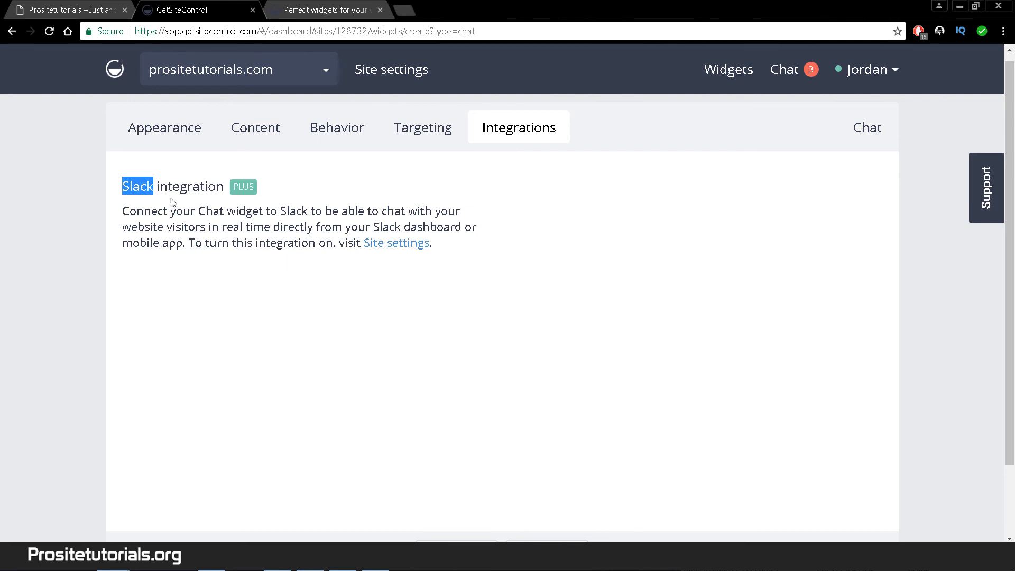
{"action": "left_click", "coordinate": [404, 248]}
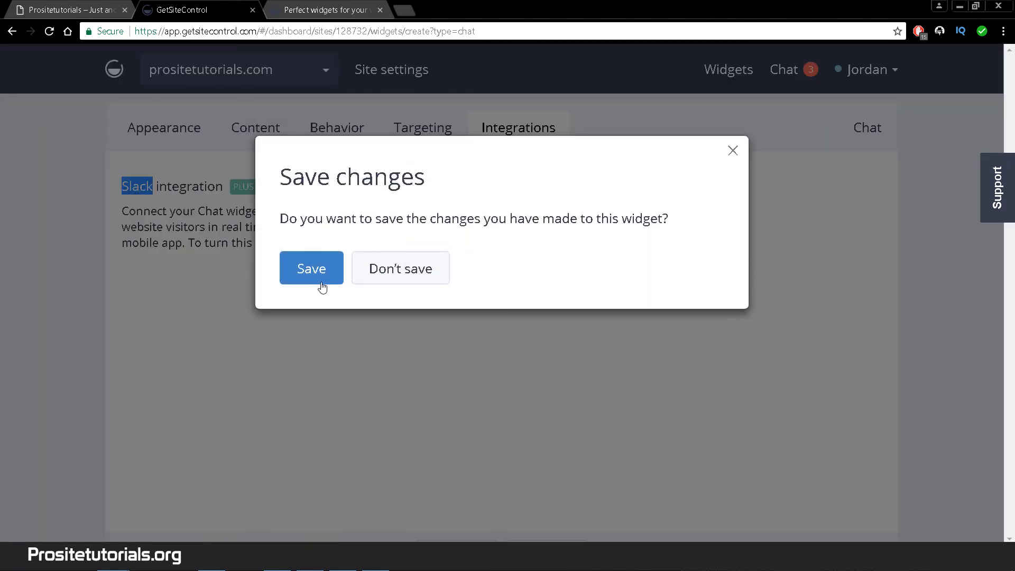
{"action": "left_click", "coordinate": [323, 281]}
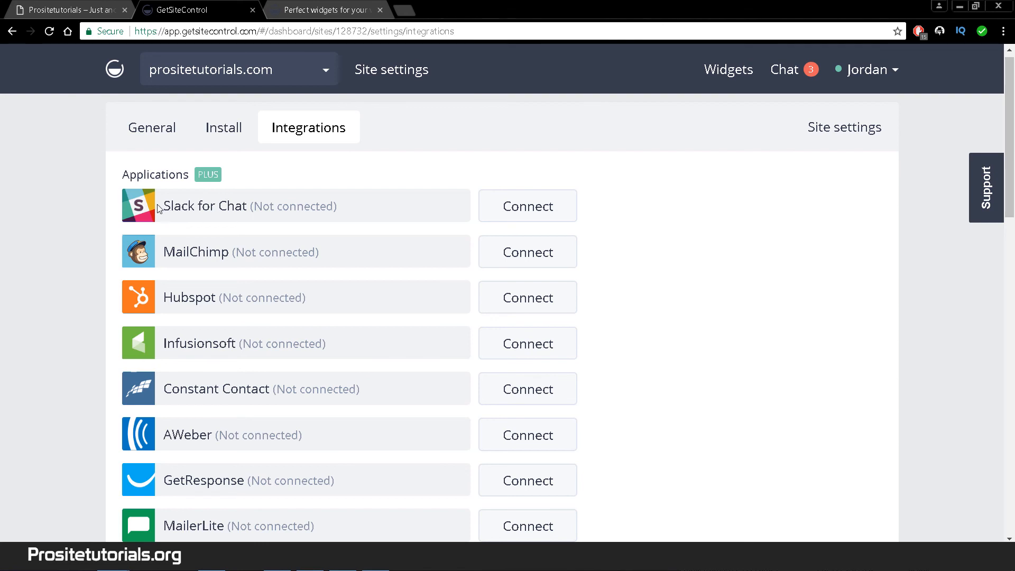
Step: Look at the Slack for Chat connection sign-in without signing in, and check the site's general settings
{"action": "left_click", "coordinate": [520, 205]}
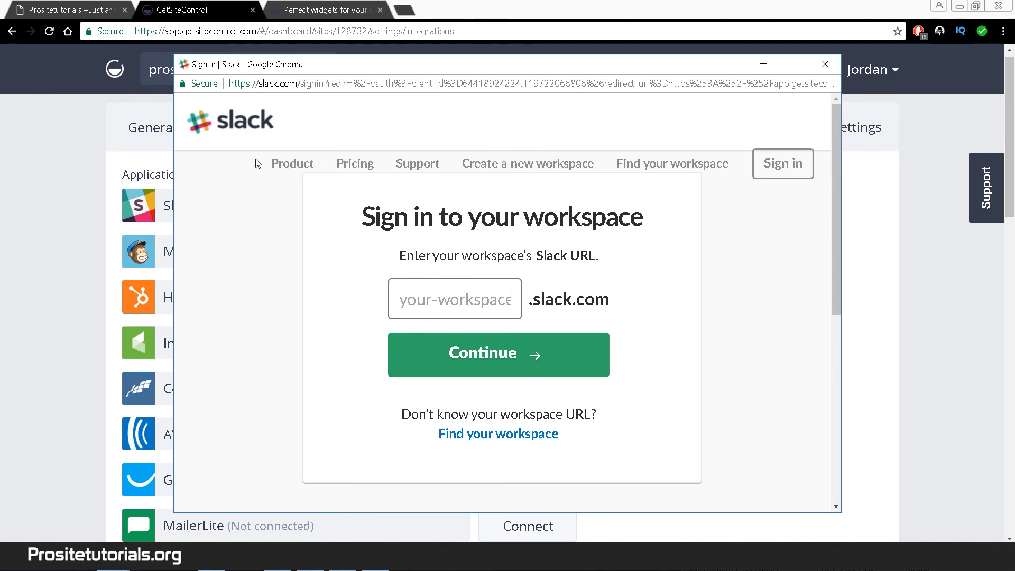
{"action": "left_click", "coordinate": [826, 70]}
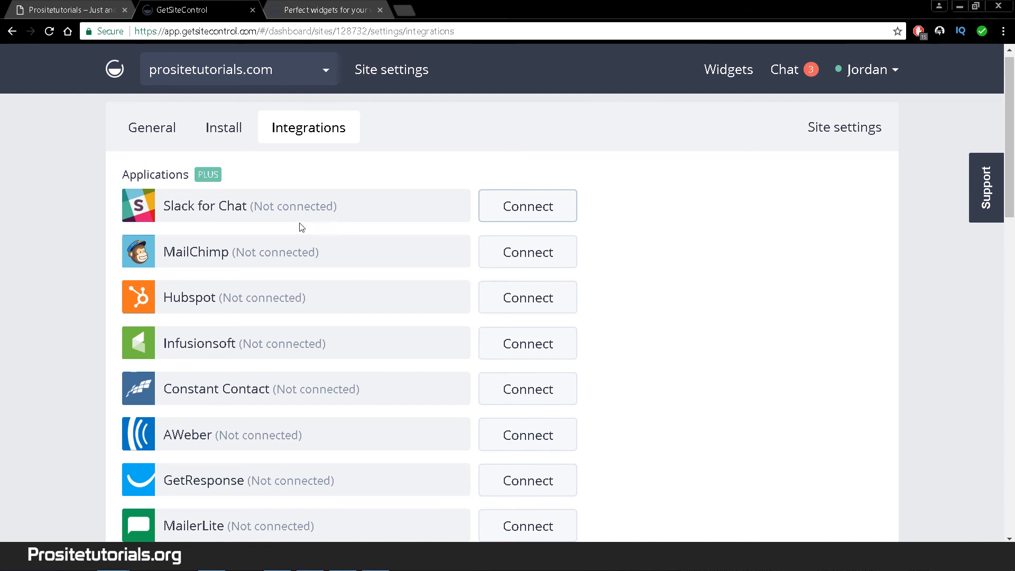
{"action": "left_click", "coordinate": [150, 131]}
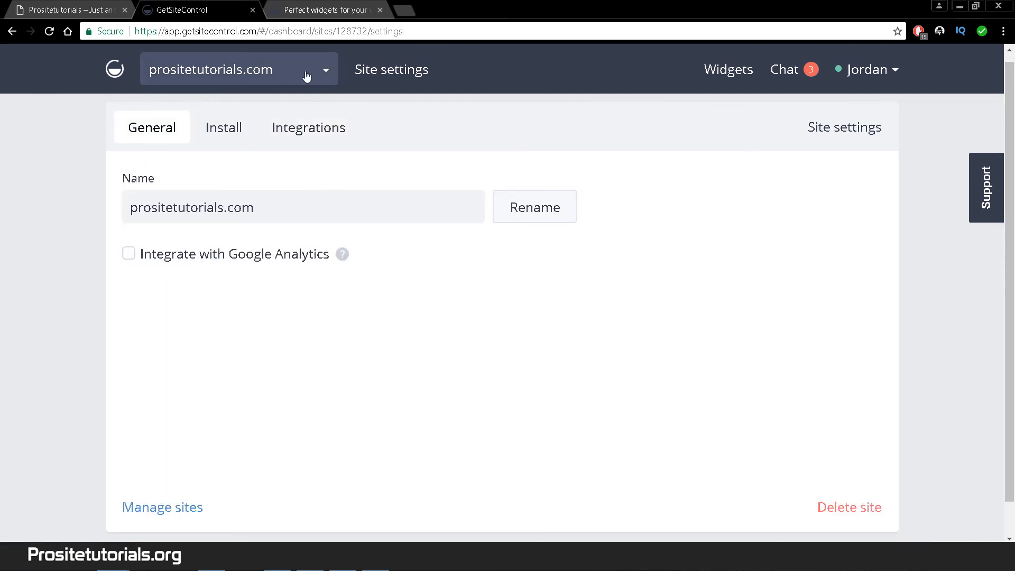
Step: Return to the widget list and activate the Chat widget
{"action": "left_click", "coordinate": [118, 74]}
{"action": "left_click", "coordinate": [125, 118]}
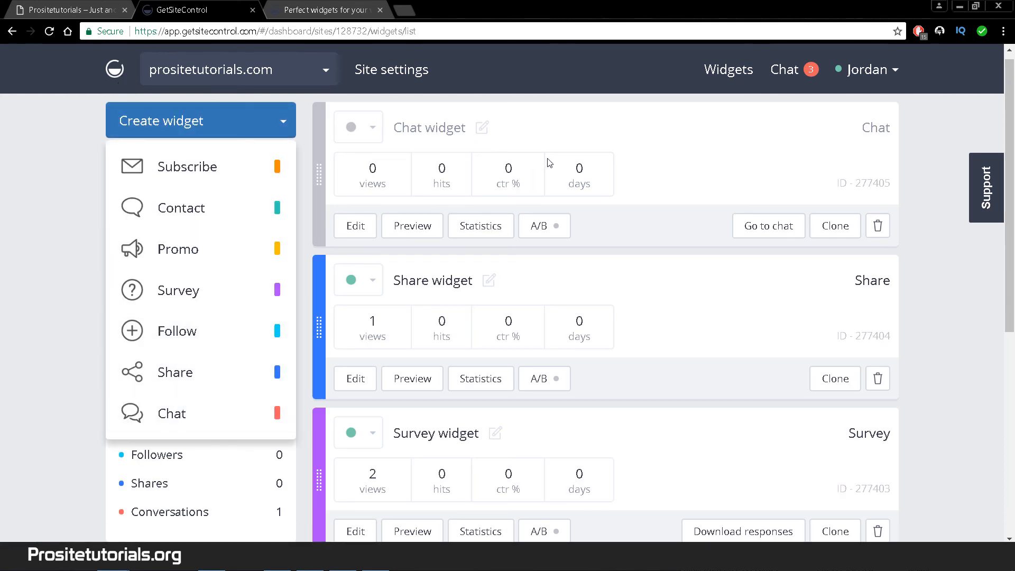
{"action": "left_click", "coordinate": [774, 201]}
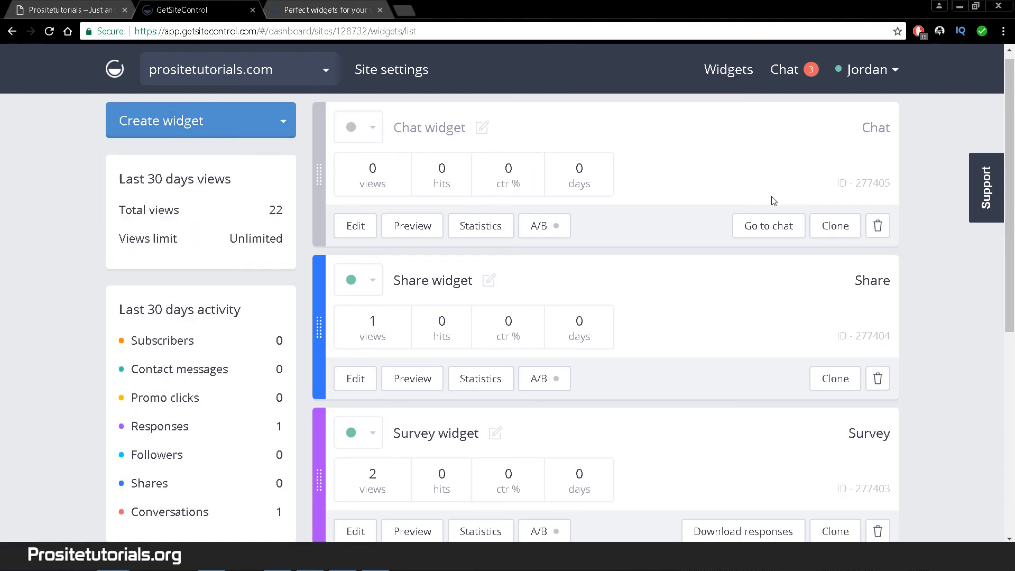
{"action": "left_click", "coordinate": [372, 128]}
{"action": "left_click", "coordinate": [363, 167]}
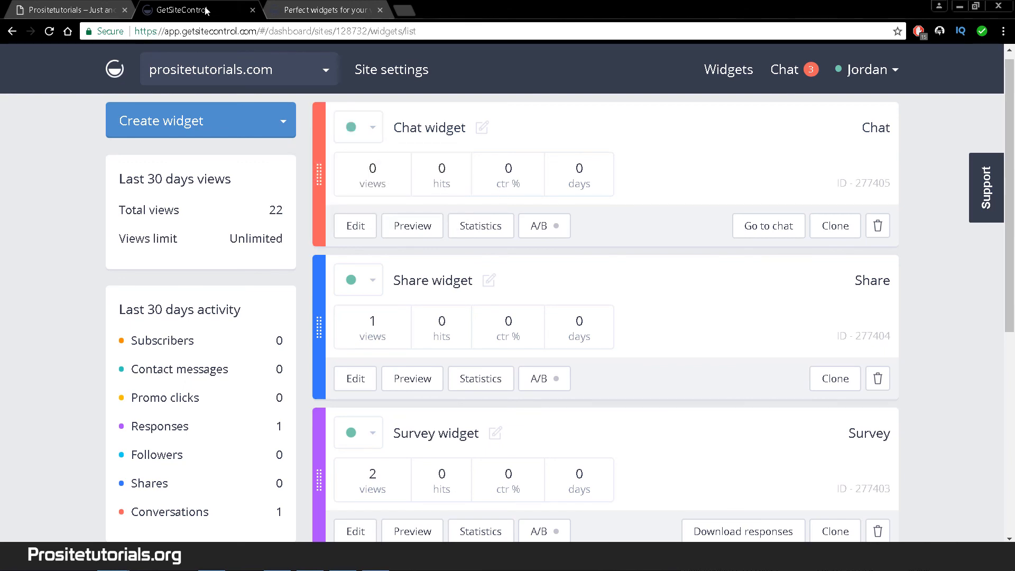
Step: Reload the live site, dismiss the e-book popup, and open and close the chat window to check it
{"action": "left_click", "coordinate": [80, 9]}
{"action": "left_click", "coordinate": [50, 32]}
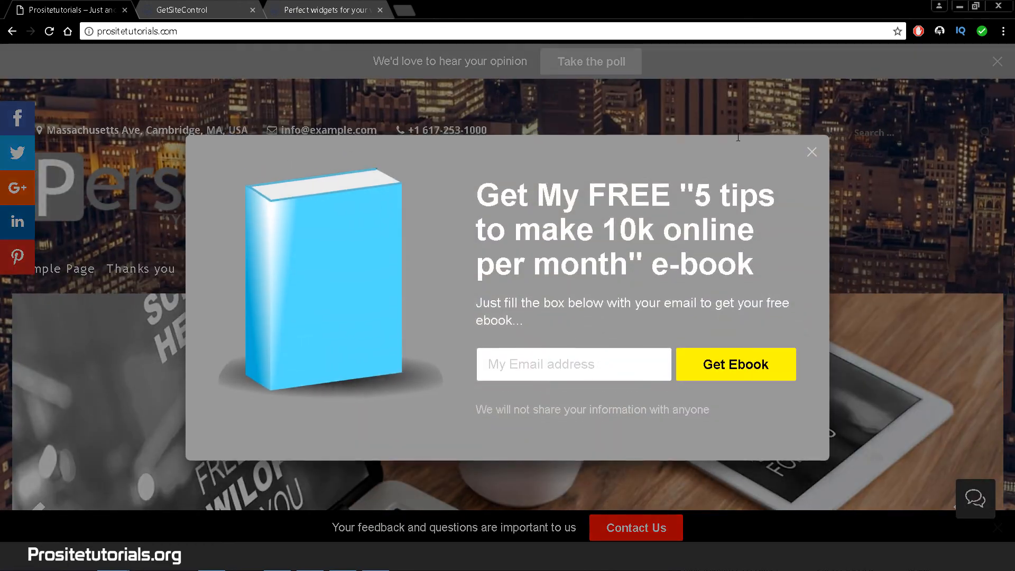
{"action": "left_click", "coordinate": [812, 153]}
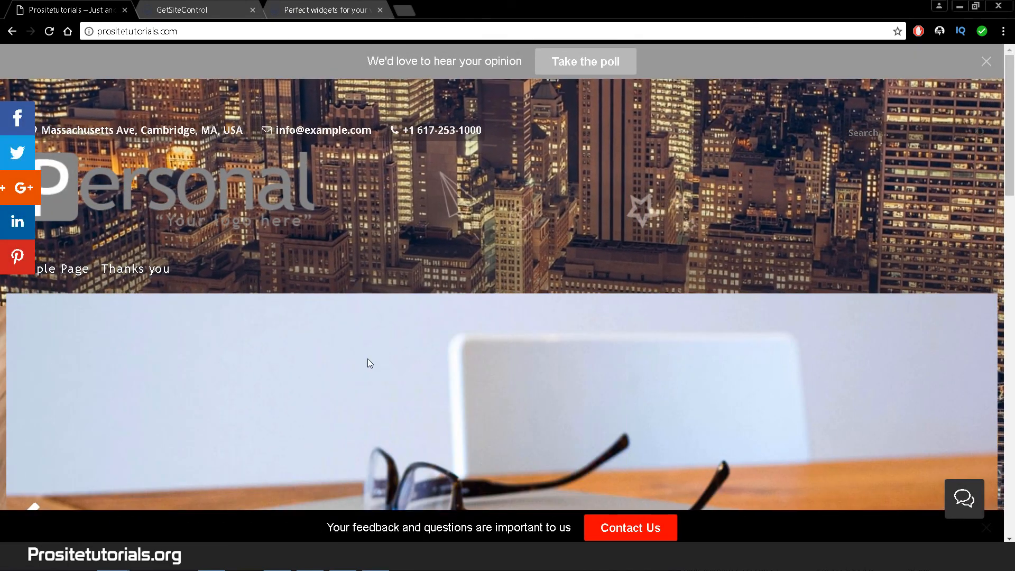
{"action": "left_click", "coordinate": [964, 498]}
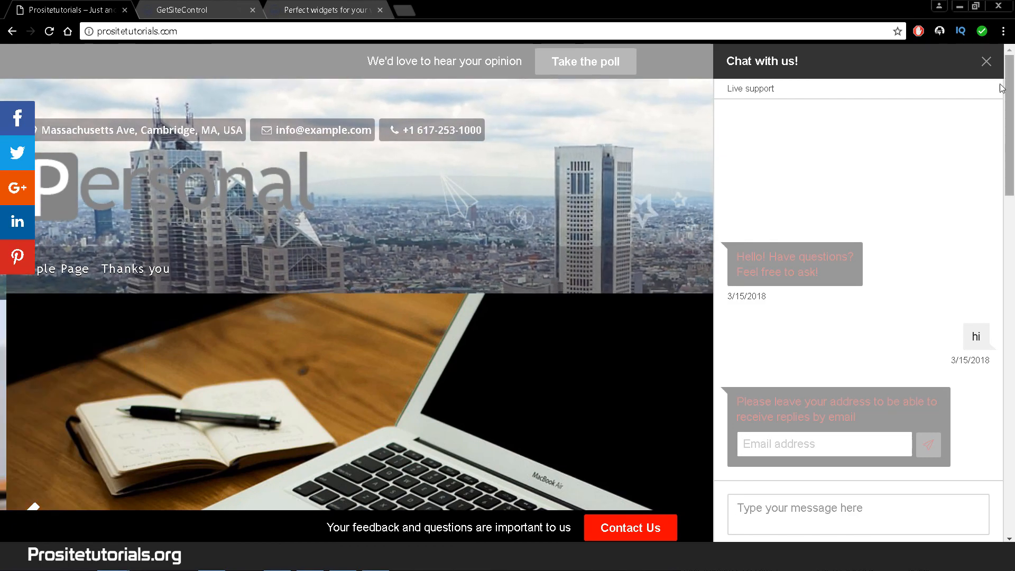
{"action": "left_click", "coordinate": [987, 62]}
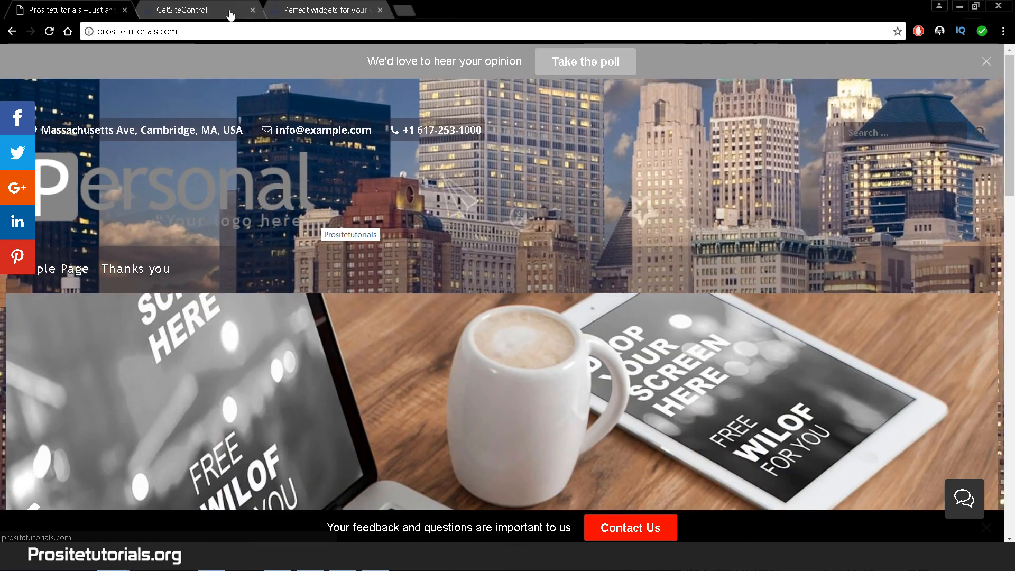
Step: Look over the widget list on the GetSiteControl dashboard, comparing it with the live site
{"action": "left_click", "coordinate": [231, 15]}
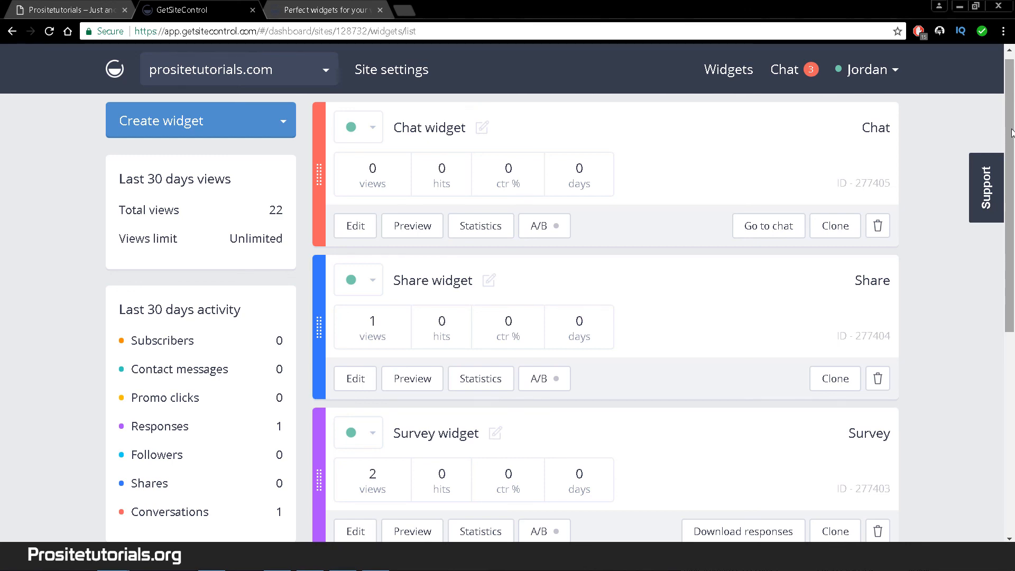
{"action": "left_click", "coordinate": [106, 5]}
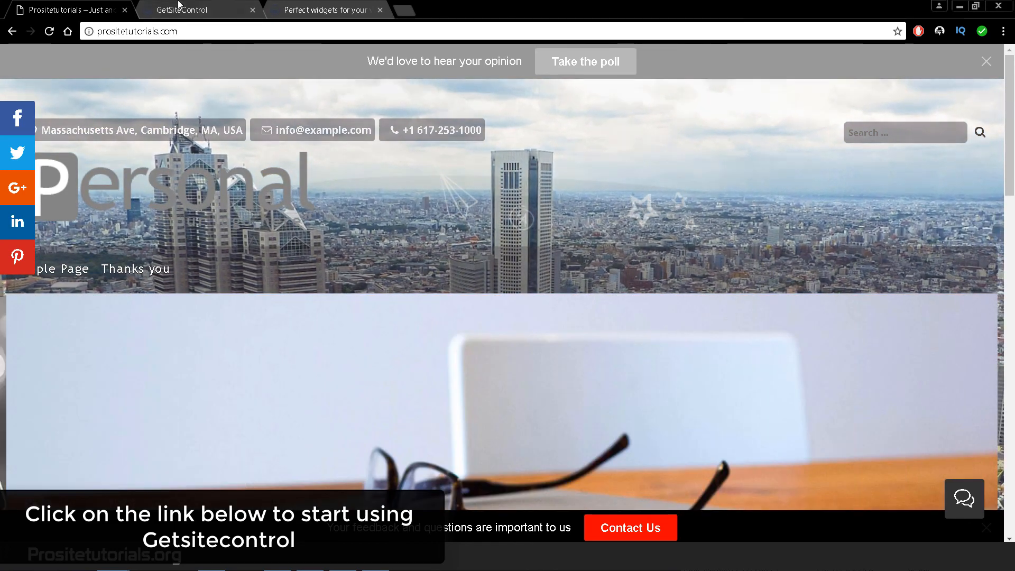
{"action": "left_click", "coordinate": [179, 6]}
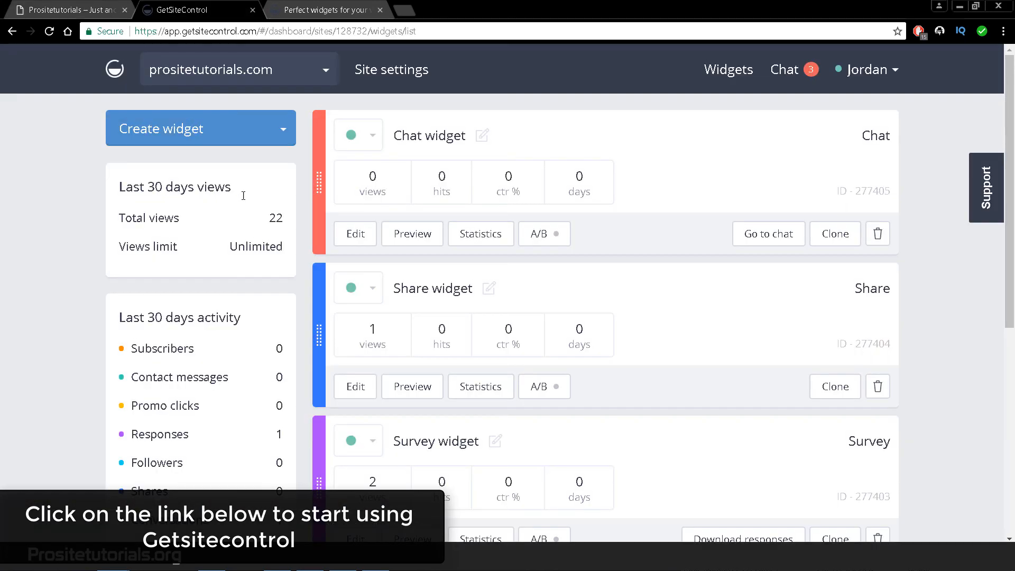
{"action": "scroll", "coordinate": [928, 170], "scroll_direction": "down", "scroll_amount": 1}
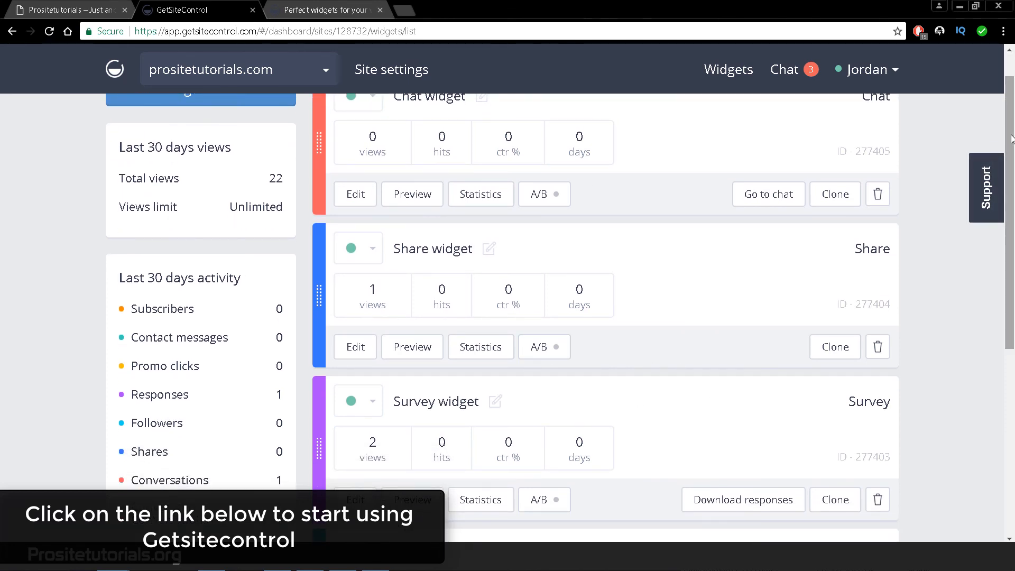
{"action": "left_click_drag", "start_coordinate": [1011, 139], "coordinate": [1013, 105]}
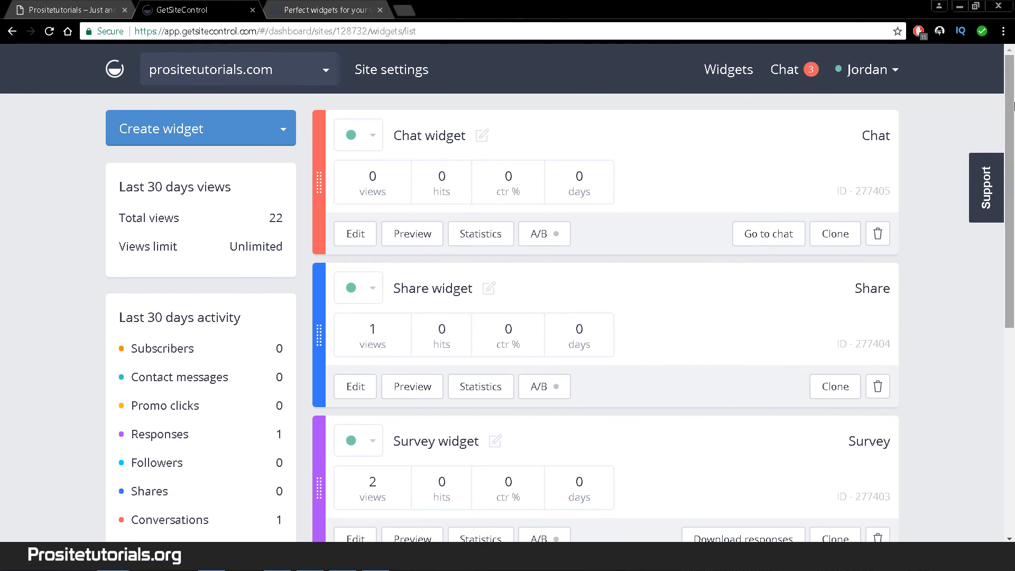